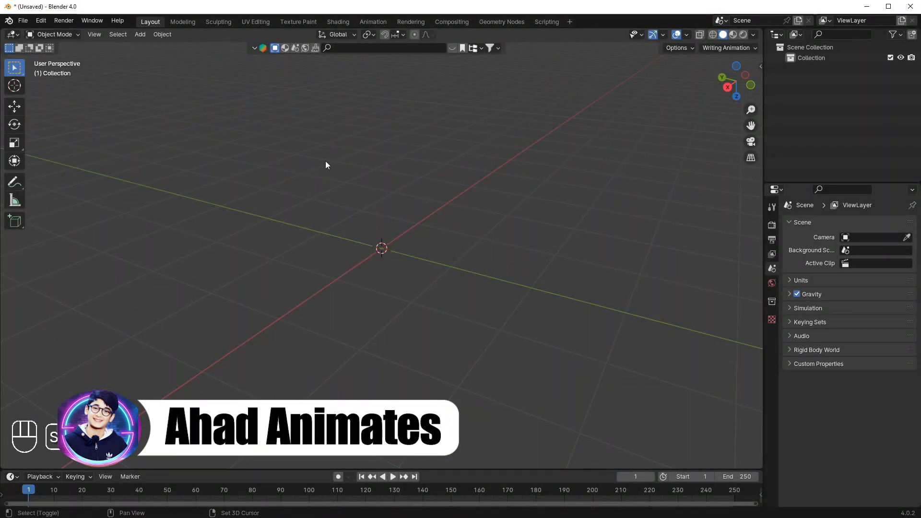
Add a mesh cylinder at the scene's origin.
{"action": "key", "text": "shift+a"}
{"action": "mouse_move", "coordinate": [325, 162]}
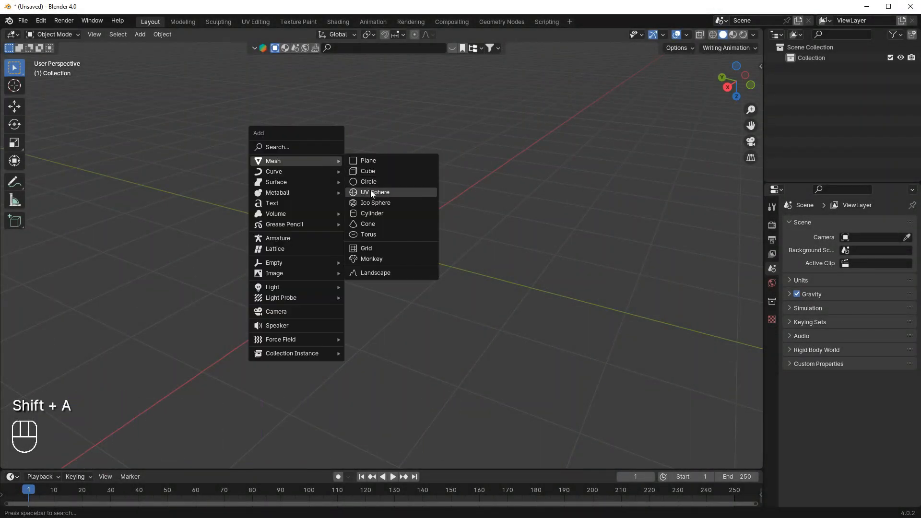
{"action": "left_click", "coordinate": [394, 213]}
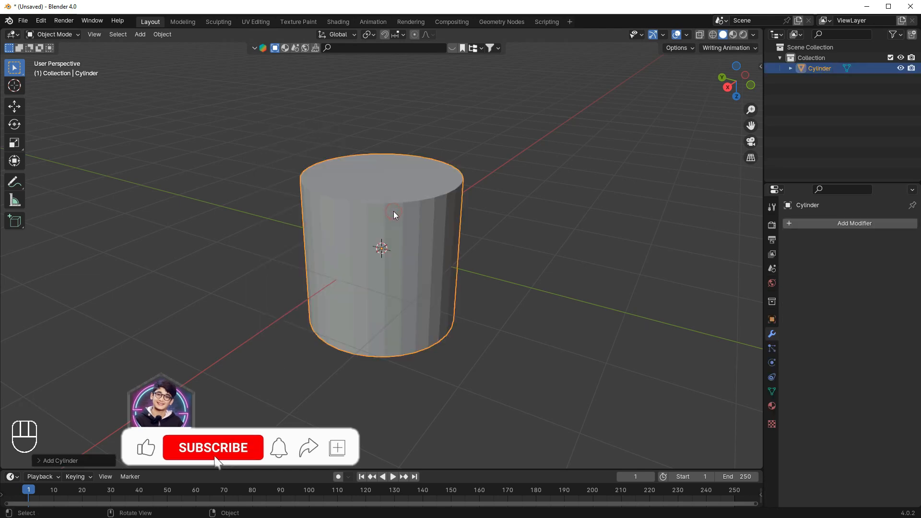
{"action": "key", "text": "r"}
{"action": "key", "text": "x"}
{"action": "right_click", "coordinate": [458, 153]}
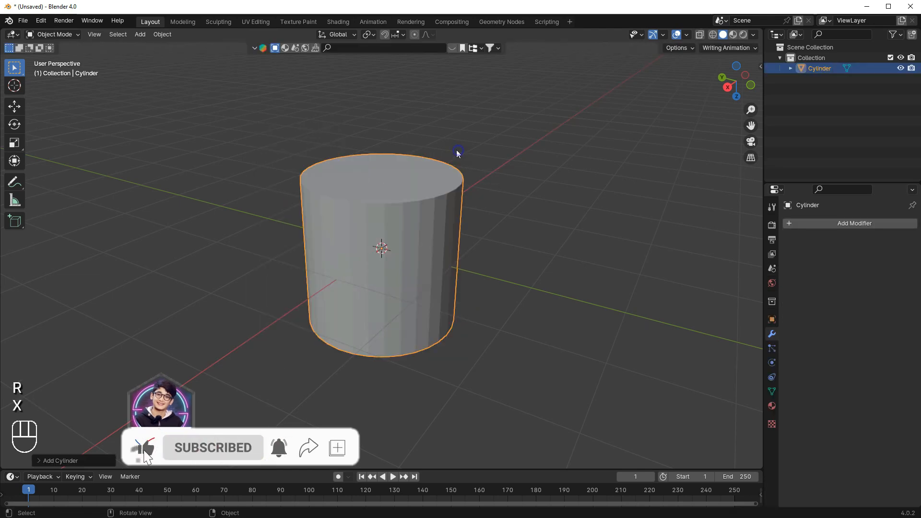
Rotate the cylinder 90° about the global X axis.
{"action": "type", "text": "rx"}
{"action": "type", "text": "90"}
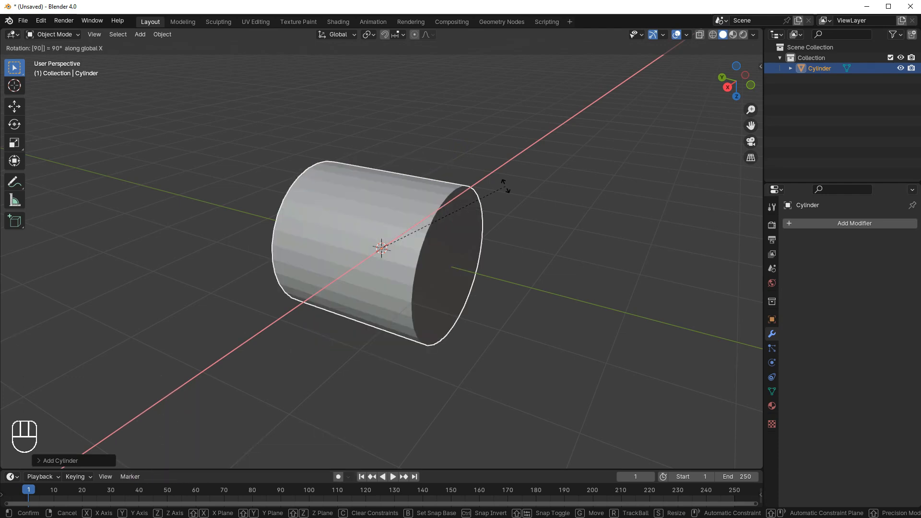
{"action": "key", "text": "Return"}
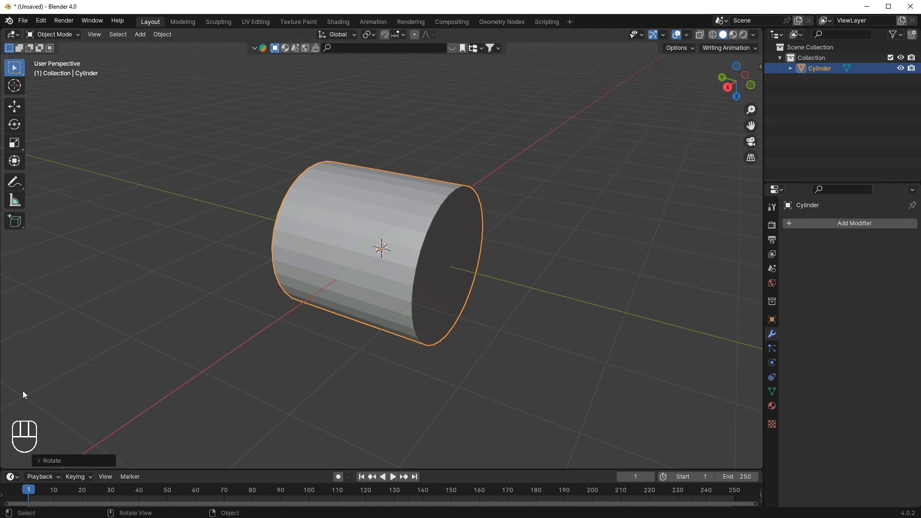
{"action": "key", "text": "g"}
{"action": "right_click", "coordinate": [249, 182]}
{"action": "key", "text": "r"}
{"action": "right_click", "coordinate": [301, 154]}
{"action": "key", "text": "r"}
{"action": "key", "text": "x"}
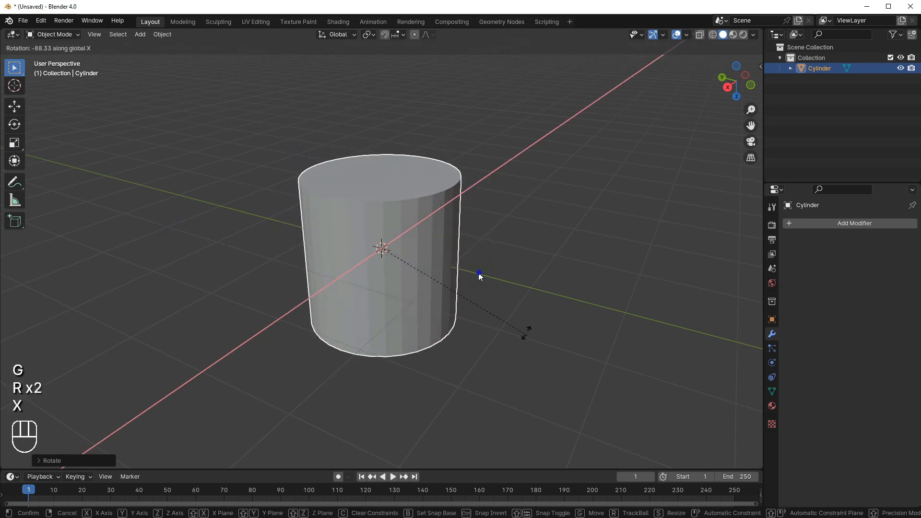
{"action": "right_click", "coordinate": [125, 379]}
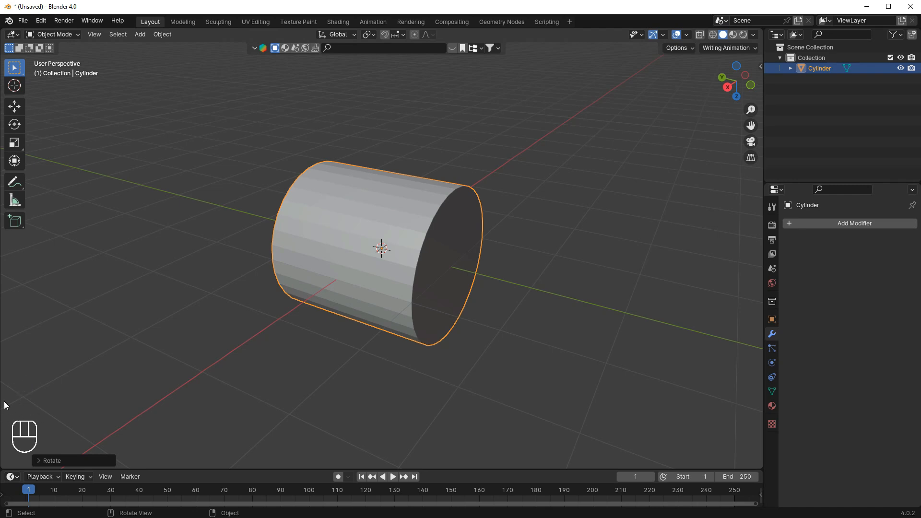
{"action": "right_click", "coordinate": [255, 219]}
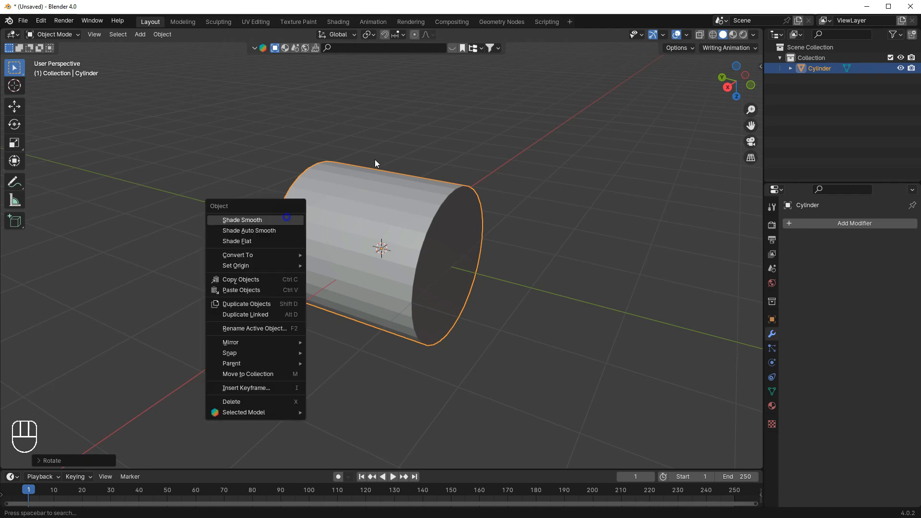
{"action": "left_click", "coordinate": [470, 255]}
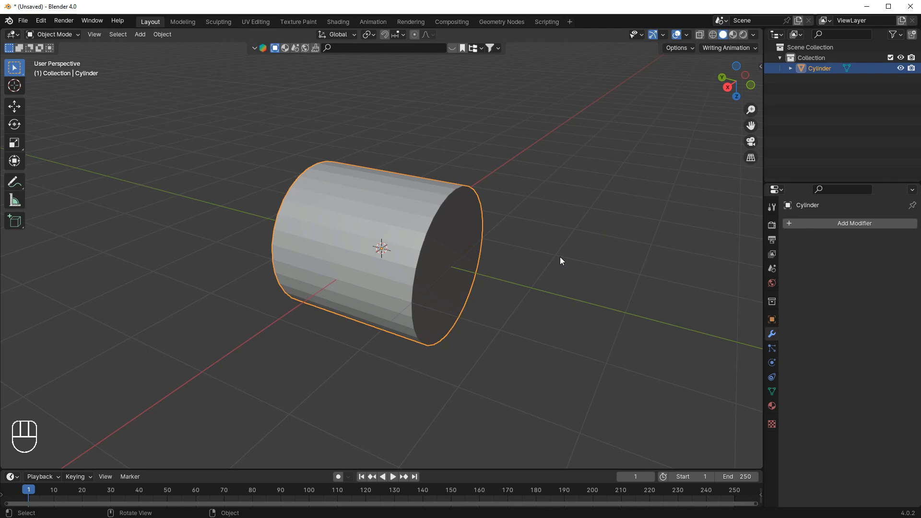
Shrink the cylinder uniformly and stretch it along the global Y axis by a factor of about 6.1.
{"action": "key", "text": "s"}
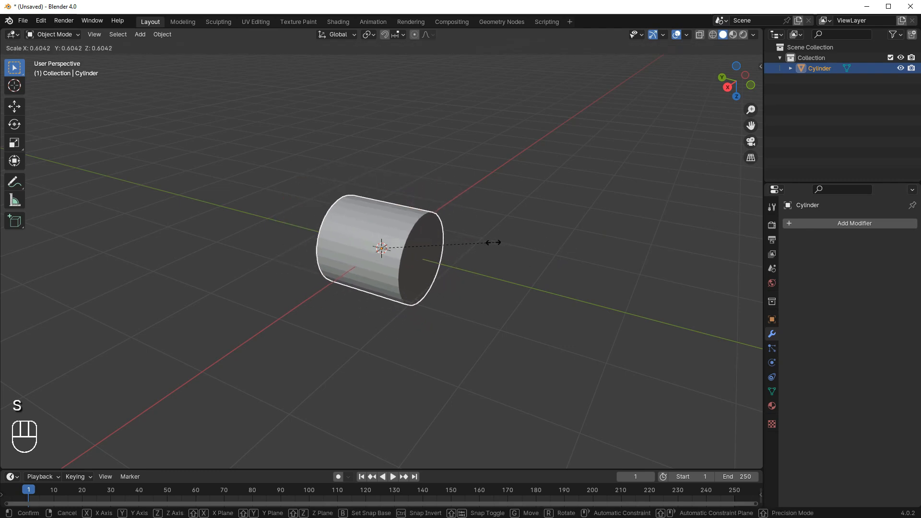
{"action": "left_click", "coordinate": [418, 245]}
{"action": "middle_click_drag", "start_coordinate": [430, 247], "coordinate": [411, 185]}
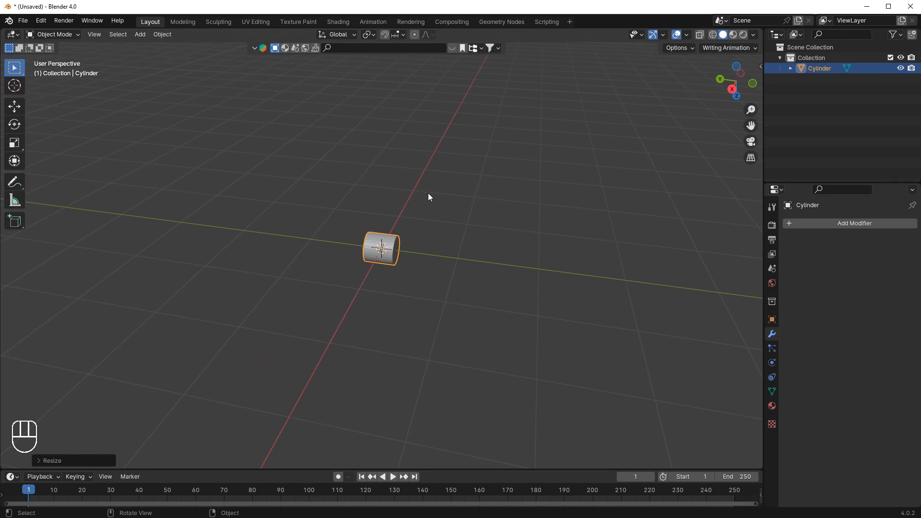
{"action": "key", "text": "s"}
{"action": "key", "text": "y"}
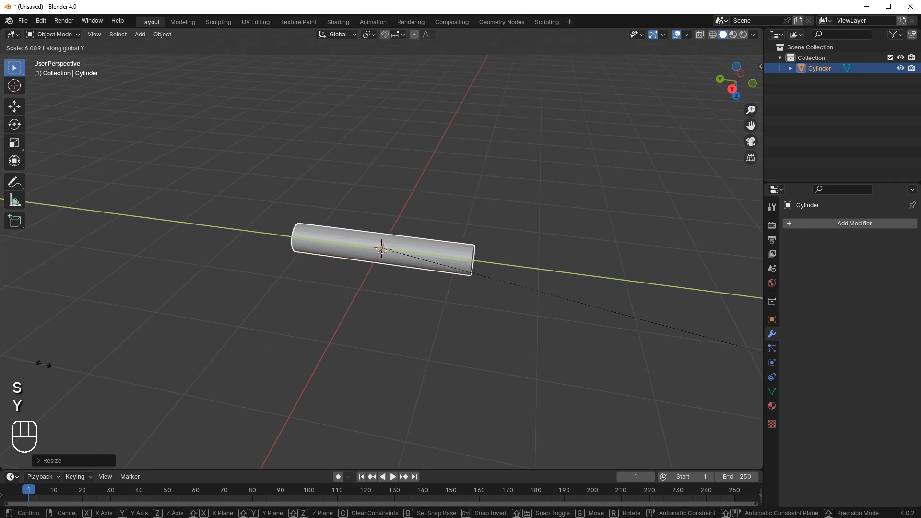
{"action": "left_click", "coordinate": [44, 366]}
{"action": "middle_click_drag", "start_coordinate": [249, 292], "coordinate": [531, 292]}
Resize the cylinder uniformly and adjust its thickness by scaling it on every axis except Y.
{"action": "key", "text": "s"}
{"action": "left_click", "coordinate": [511, 262]}
{"action": "key", "text": "s"}
{"action": "key", "text": "shift+y"}
{"action": "left_click", "coordinate": [603, 207]}
{"action": "middle_click_drag", "start_coordinate": [603, 208], "coordinate": [432, 152]}
Apply Shade Auto Smooth to the cylinder and refine its thickness by scaling with the Y axis excluded.
{"action": "right_click", "coordinate": [430, 149]}
{"action": "left_click", "coordinate": [442, 158]}
{"action": "key", "text": "s"}
{"action": "key", "text": "shift+y"}
{"action": "left_click", "coordinate": [466, 212]}
Duplicate the cylinder's +Y end face in place, separate it as its own object, and select only that disc.
{"action": "middle_click_drag", "start_coordinate": [467, 212], "coordinate": [333, 301]}
{"action": "key", "text": "Tab"}
{"action": "key", "text": "2"}
{"action": "key", "text": "1"}
{"action": "left_click", "coordinate": [333, 298], "text": "alt"}
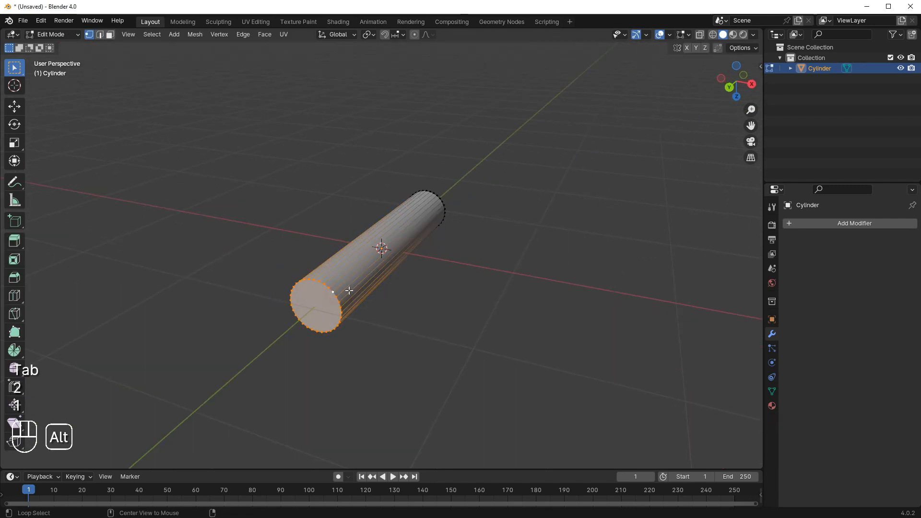
{"action": "key", "text": "shift+d"}
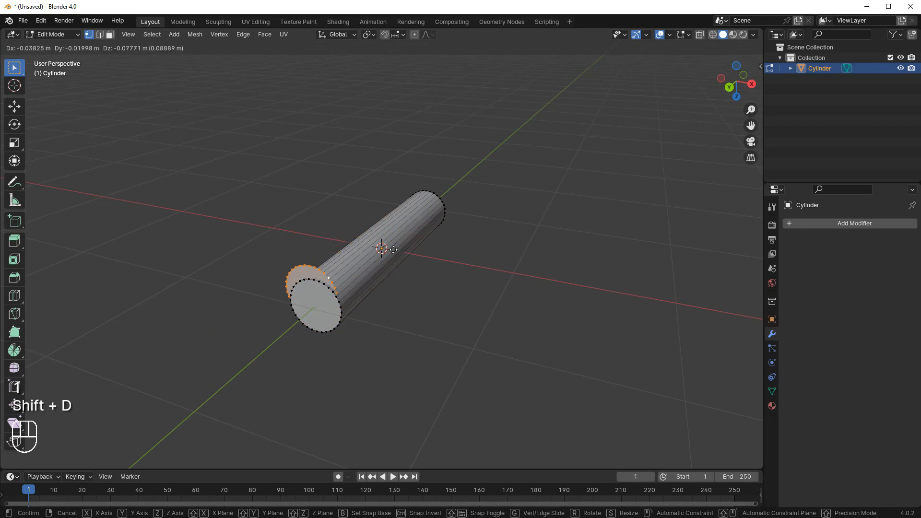
{"action": "right_click", "coordinate": [362, 261]}
{"action": "key", "text": "p"}
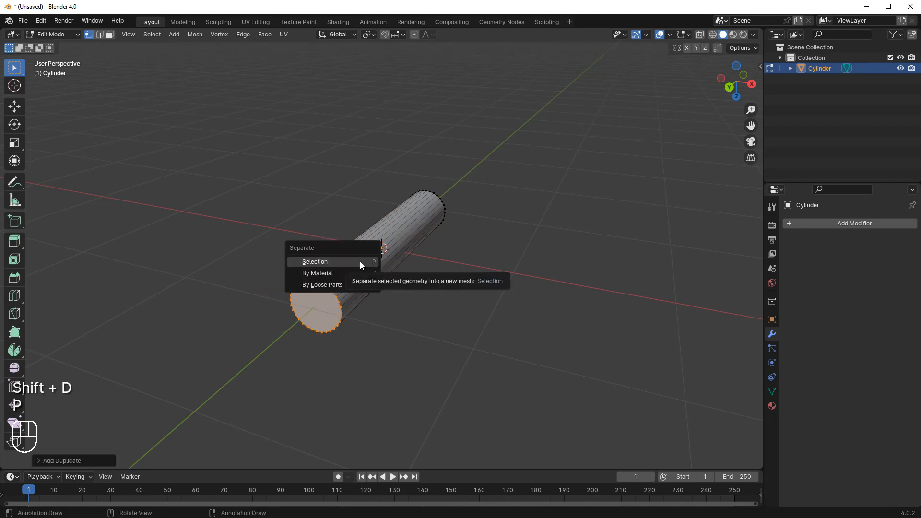
{"action": "left_click", "coordinate": [360, 261]}
{"action": "key", "text": "Tab"}
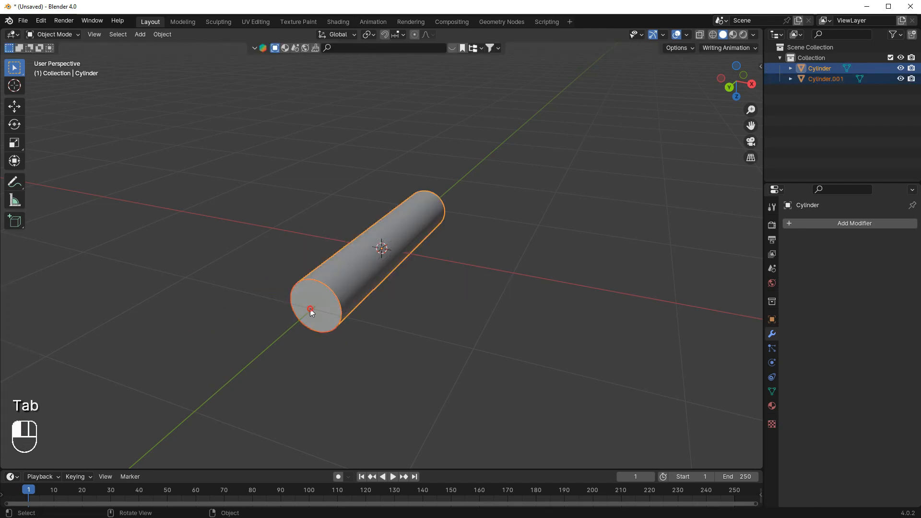
{"action": "left_click", "coordinate": [312, 311]}
{"action": "middle_click_drag", "start_coordinate": [316, 306], "coordinate": [358, 318]}
{"action": "key", "text": "g"}
{"action": "right_click", "coordinate": [376, 272]}
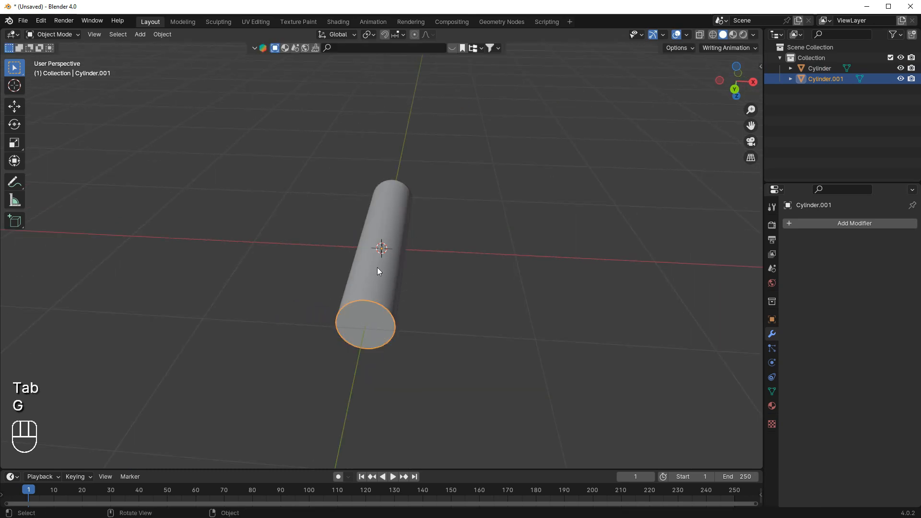
{"action": "key", "text": "g"}
{"action": "left_click", "coordinate": [365, 322]}
{"action": "left_click", "coordinate": [365, 322]}
{"action": "key", "text": "g"}
{"action": "right_click", "coordinate": [418, 297]}
Extrude the whole separated disc outward from the cylinder's end by about 0.62 m in Edit Mode.
{"action": "key", "text": "Tab"}
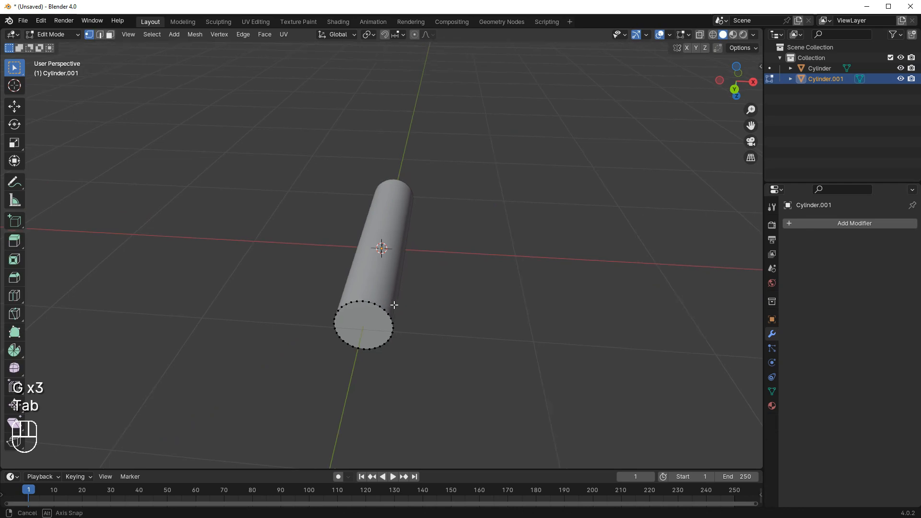
{"action": "key", "text": "a"}
{"action": "middle_click_drag", "start_coordinate": [389, 304], "coordinate": [303, 312]}
{"action": "key", "text": "e"}
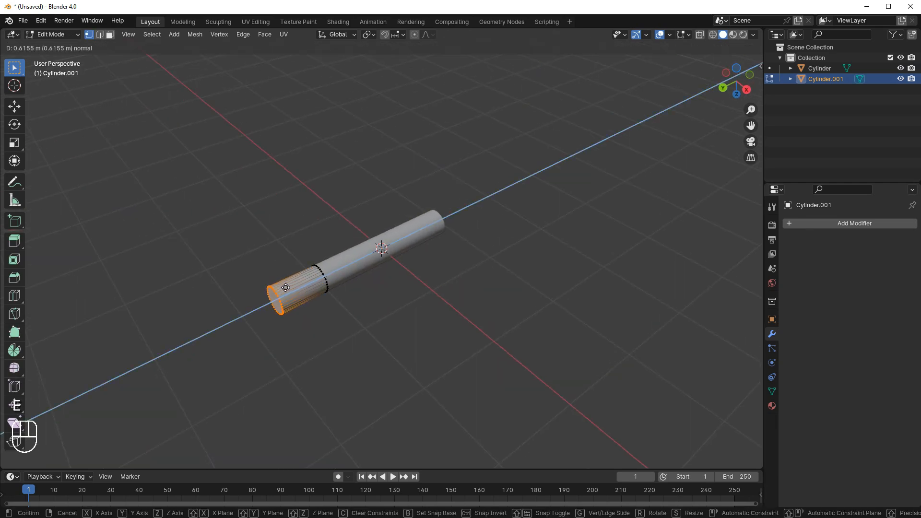
{"action": "left_click", "coordinate": [287, 287]}
Delete the extruded piece's inner end face where it meets the main cylinder, and return to Object Mode.
{"action": "scroll", "coordinate": [295, 283], "scroll_direction": "up", "scroll_amount": 3}
{"action": "key", "text": "3"}
{"action": "key", "text": "2"}
{"action": "key", "text": "1"}
{"action": "left_click", "coordinate": [249, 308], "text": "alt"}
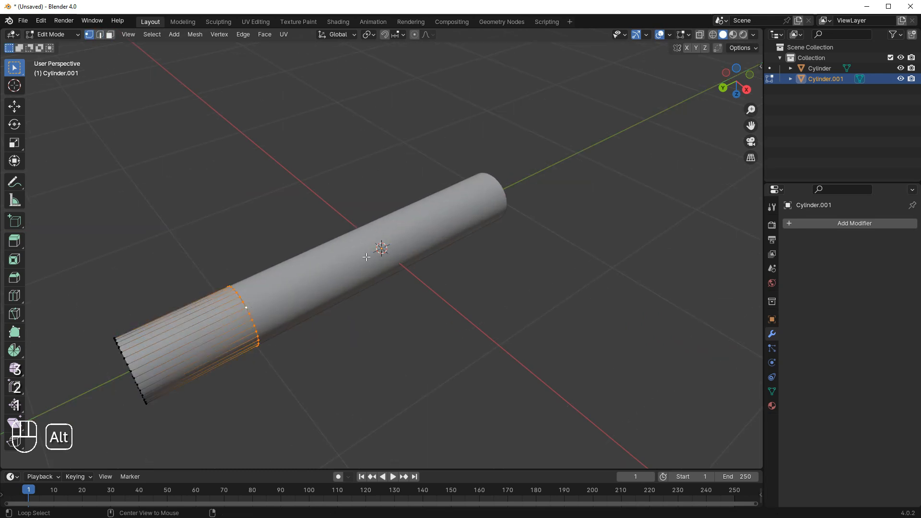
{"action": "key", "text": "Delete"}
{"action": "left_click", "coordinate": [352, 256]}
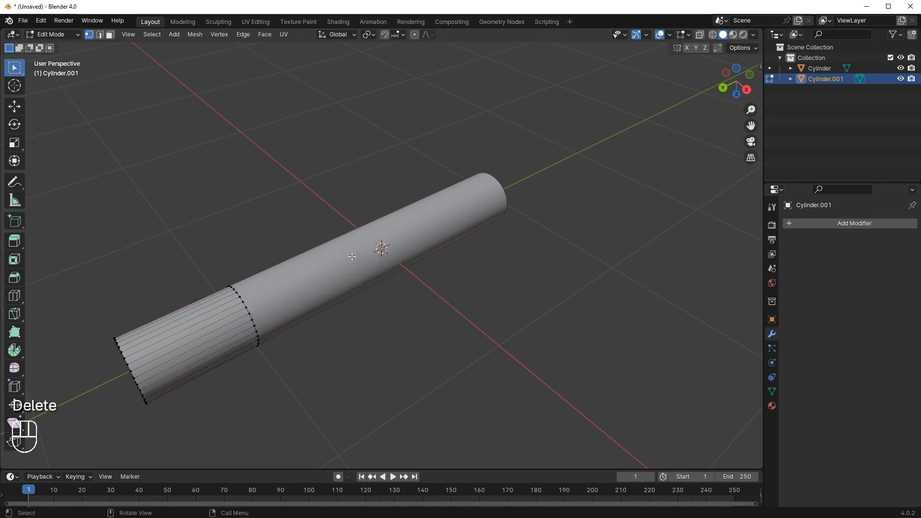
{"action": "key", "text": "Tab"}
{"action": "middle_click_drag", "start_coordinate": [219, 223], "coordinate": [218, 219]}
{"action": "key", "text": "g"}
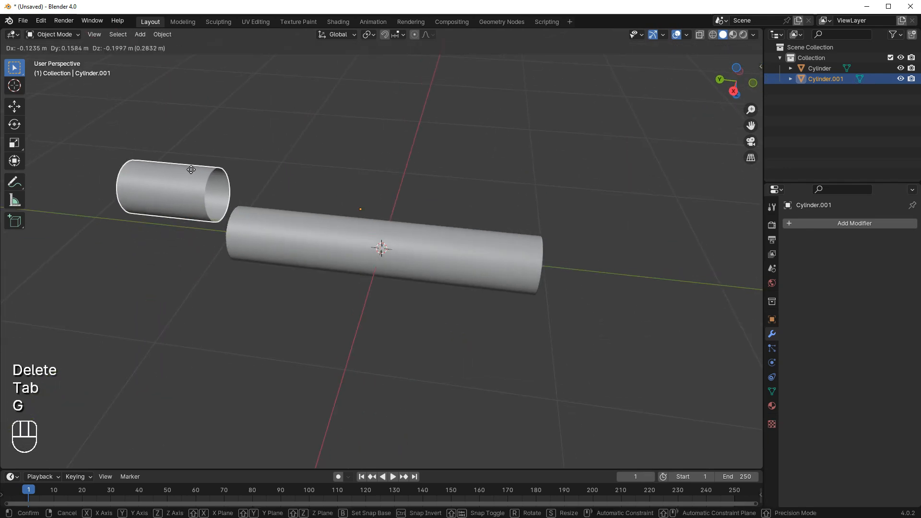
{"action": "right_click", "coordinate": [191, 165]}
{"action": "key", "text": "g"}
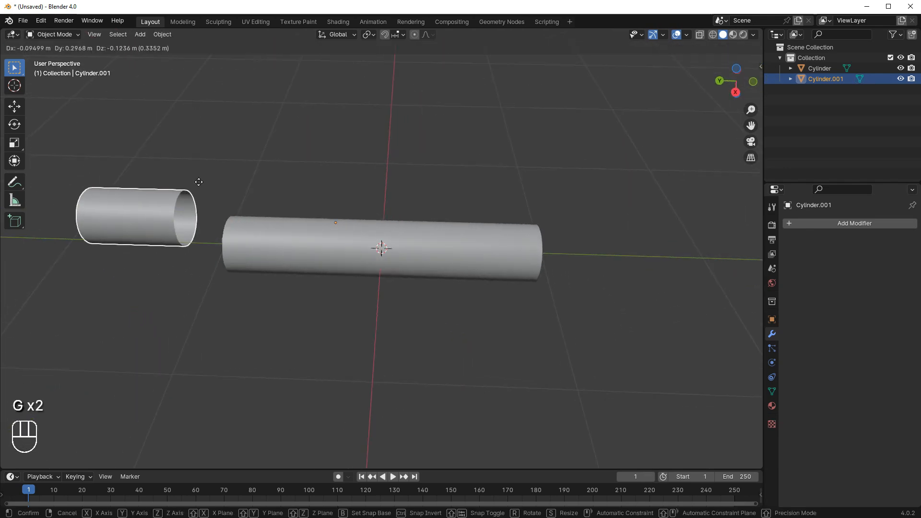
{"action": "right_click", "coordinate": [224, 192]}
{"action": "middle_click_drag", "start_coordinate": [365, 254], "coordinate": [384, 263]}
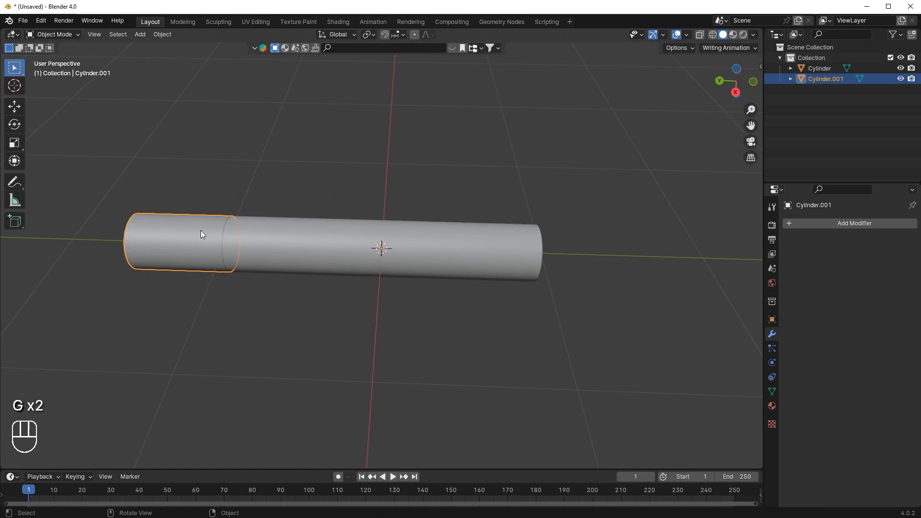
Set the extruded end piece's origin to its Center of Mass (Surface).
{"action": "right_click", "coordinate": [219, 179]}
{"action": "mouse_move", "coordinate": [192, 214]}
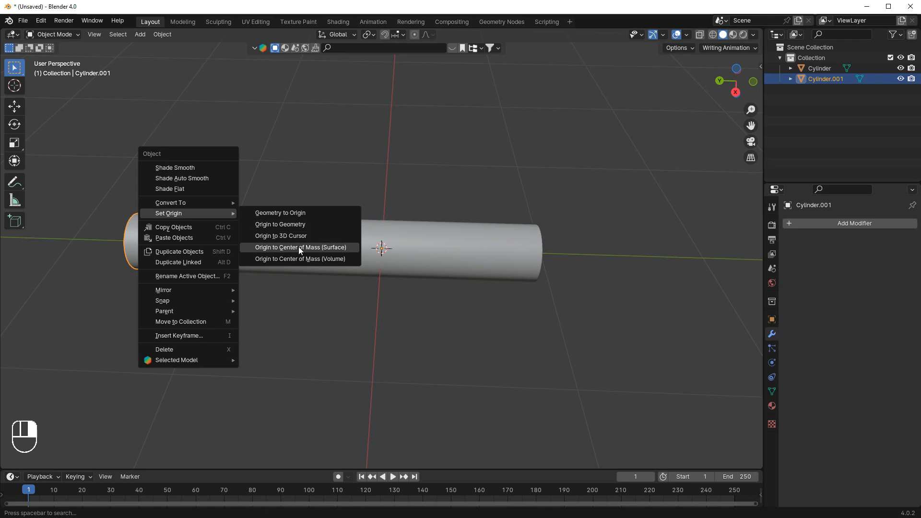
{"action": "key", "text": "Escape"}
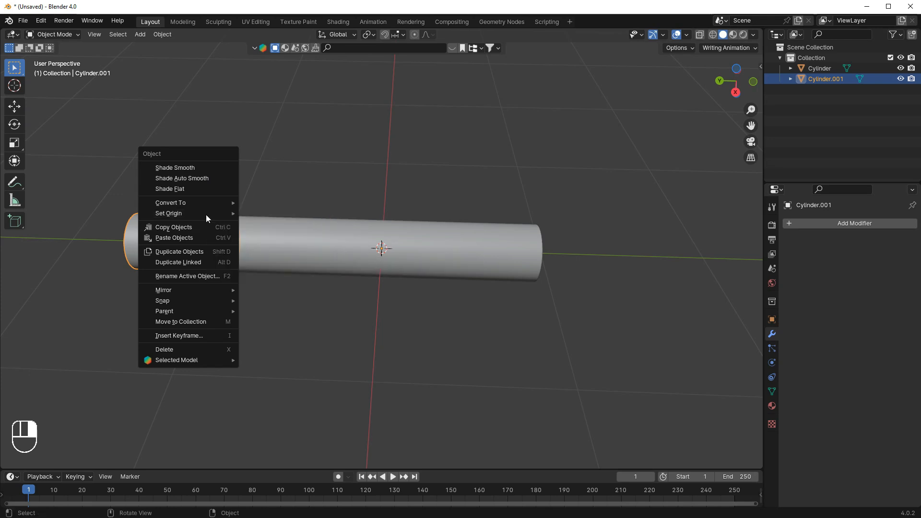
{"action": "left_click", "coordinate": [277, 251]}
{"action": "mouse_move", "coordinate": [232, 240]}
{"action": "middle_mouse_down"}
{"action": "mouse_move", "coordinate": [171, 267]}
{"action": "mouse_move", "coordinate": [226, 253]}
{"action": "middle_mouse_up"}
{"action": "left_click", "coordinate": [209, 326]}
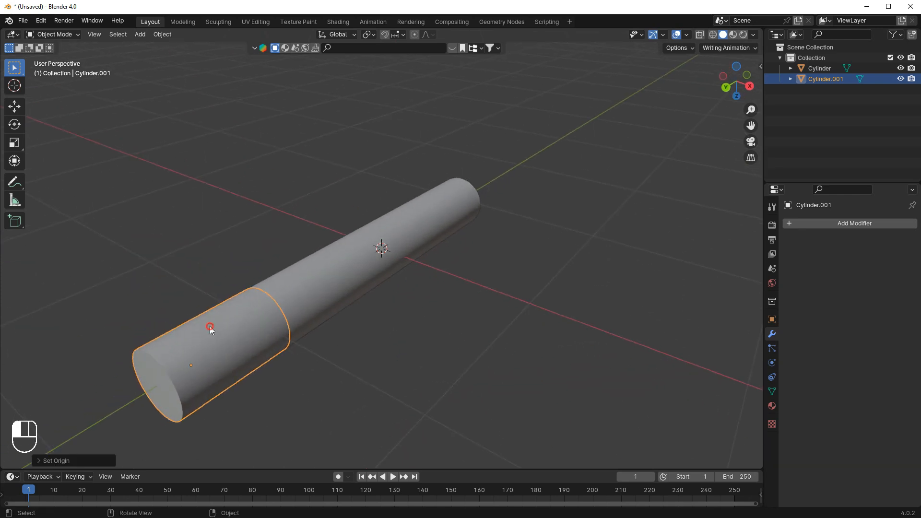
{"action": "middle_click_drag", "start_coordinate": [198, 329], "coordinate": [386, 275]}
{"action": "key", "text": "Tab"}
{"action": "key", "text": "Tab"}
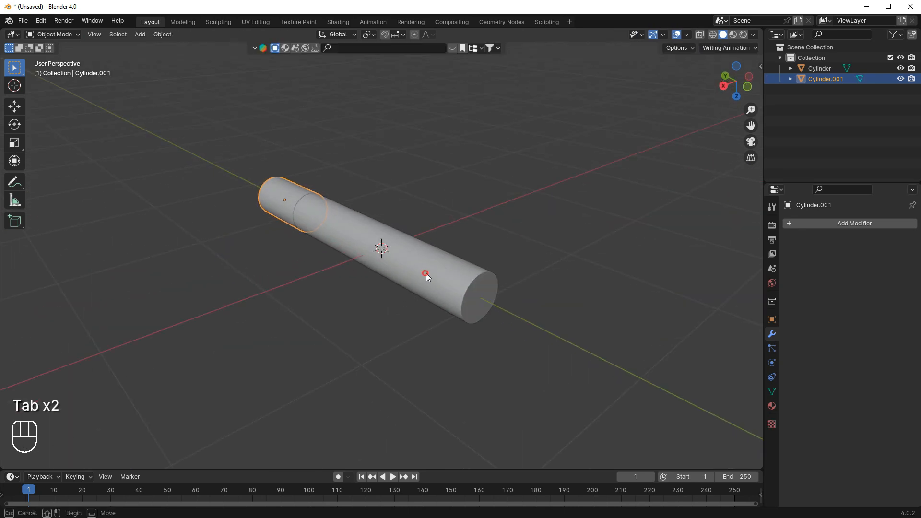
{"action": "key", "text": "Tab"}
{"action": "key", "text": "Tab"}
Duplicate the main cylinder's opposite end face in place, separate it as its own object, and select only that disc.
{"action": "key", "text": "Tab"}
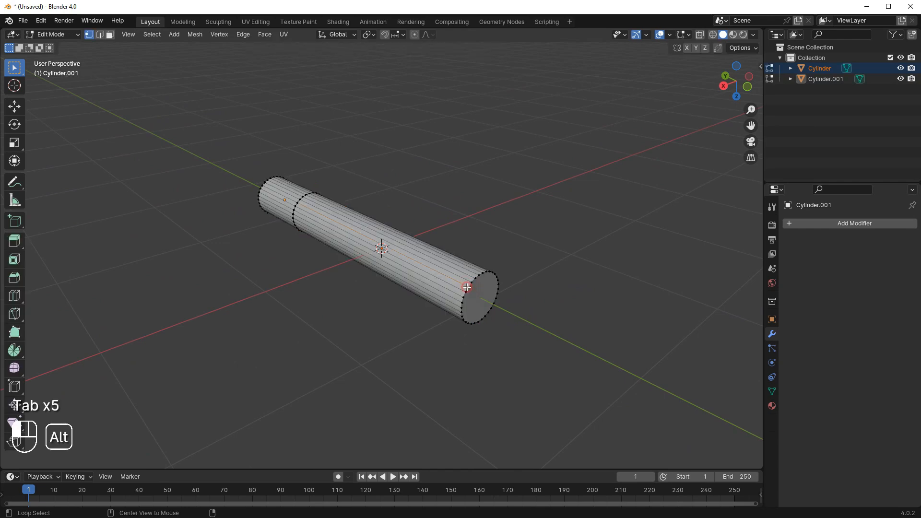
{"action": "left_click", "coordinate": [467, 287], "text": "alt"}
{"action": "scroll", "coordinate": [536, 293], "scroll_direction": "up", "scroll_amount": 1}
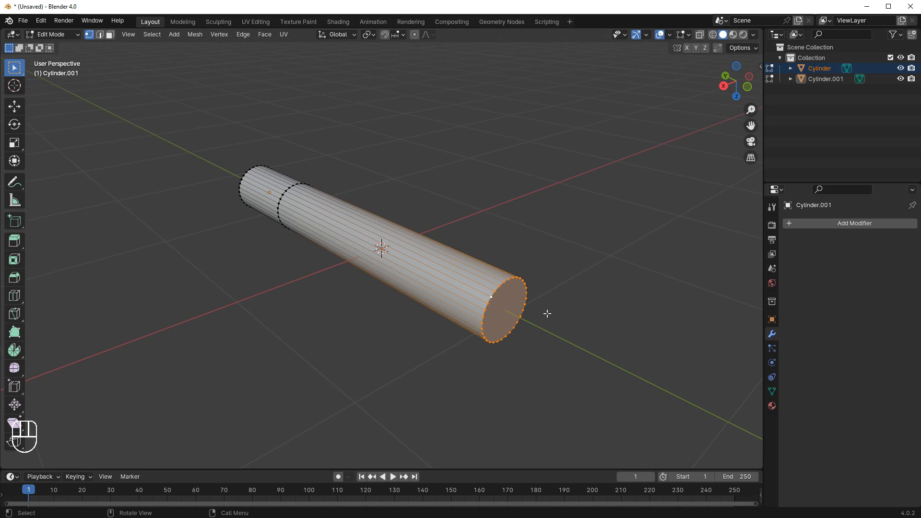
{"action": "key", "text": "shift+d"}
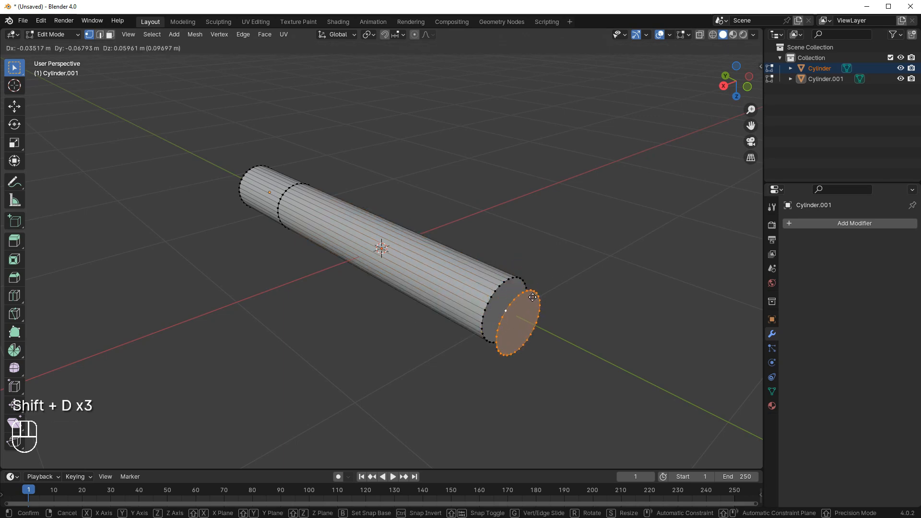
{"action": "right_click", "coordinate": [512, 286]}
{"action": "key", "text": "p"}
{"action": "left_click", "coordinate": [514, 275]}
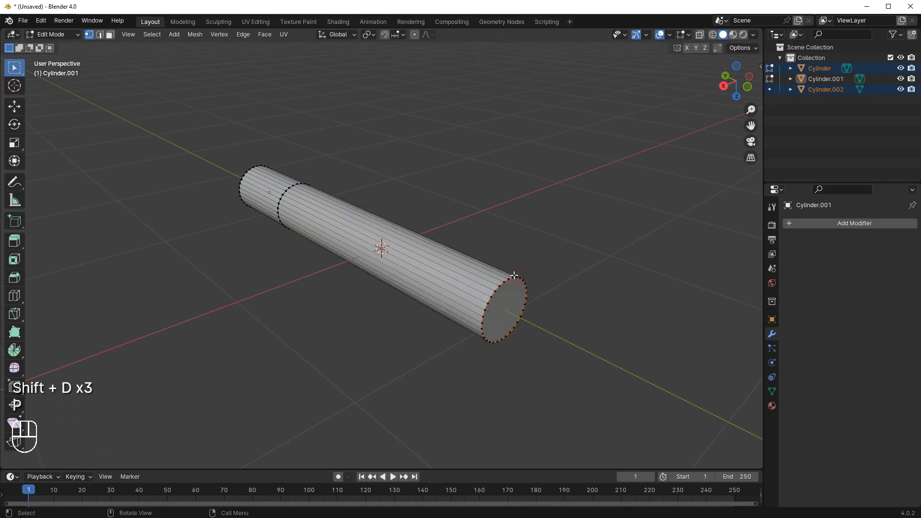
{"action": "key", "text": "Tab"}
{"action": "left_click", "coordinate": [523, 301]}
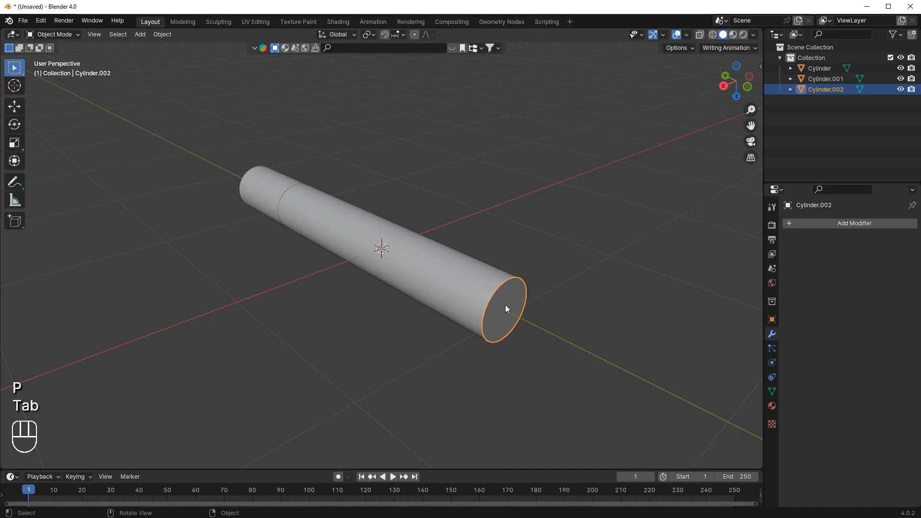
Set the separated end disc's origin to its Center of Mass (Surface).
{"action": "right_click", "coordinate": [490, 168]}
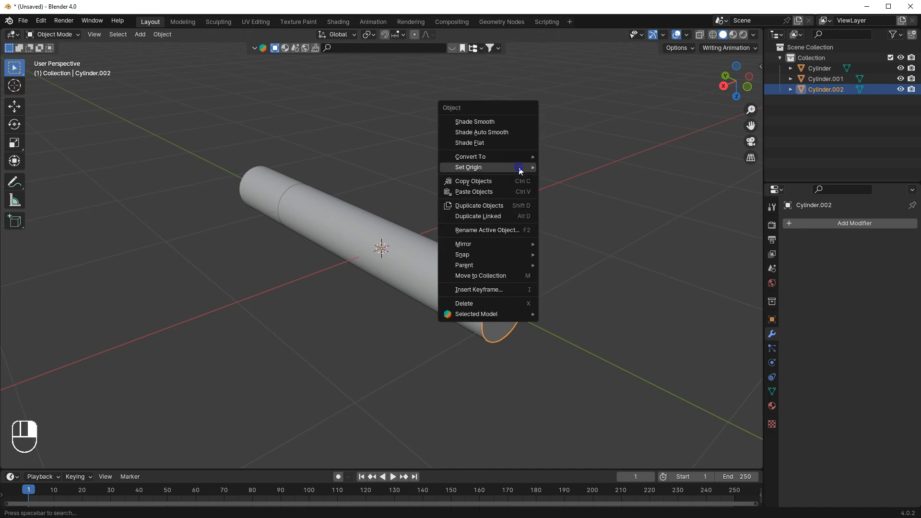
{"action": "mouse_move", "coordinate": [491, 169]}
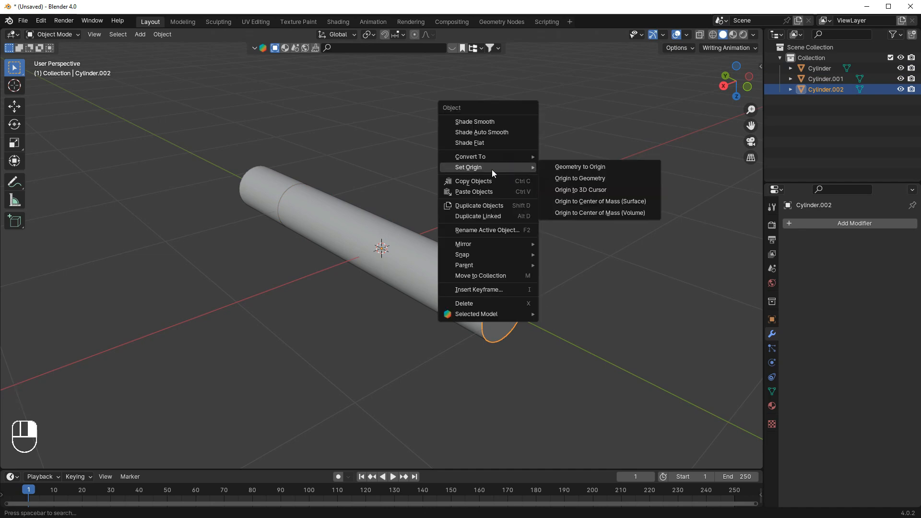
{"action": "left_click", "coordinate": [561, 202]}
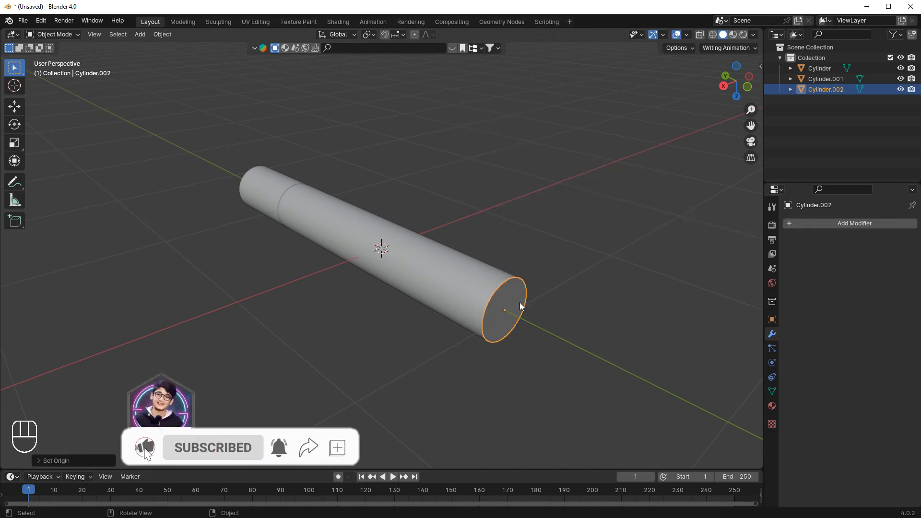
Extrude the separated disc outward by about 0.1 m to form a short end cap, and return to Object Mode.
{"action": "middle_click_drag", "start_coordinate": [483, 283], "coordinate": [502, 287]}
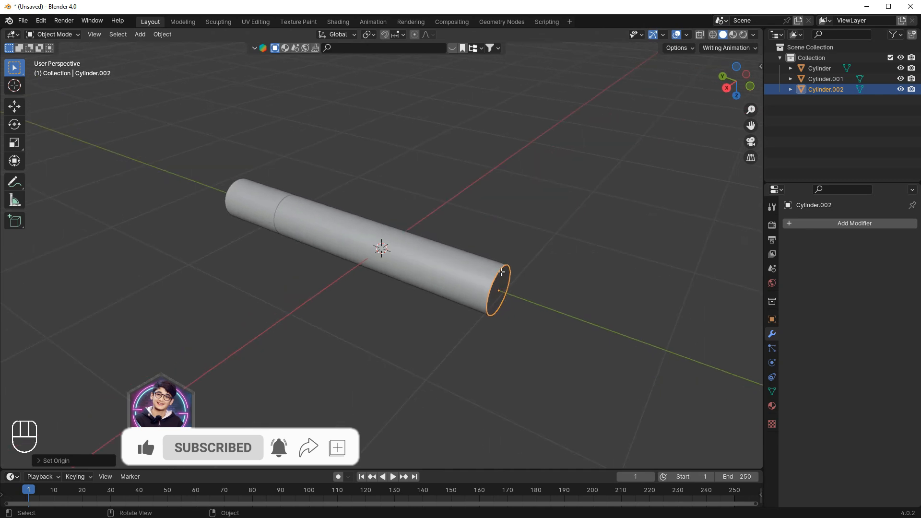
{"action": "key", "text": "Tab"}
{"action": "key", "text": "e"}
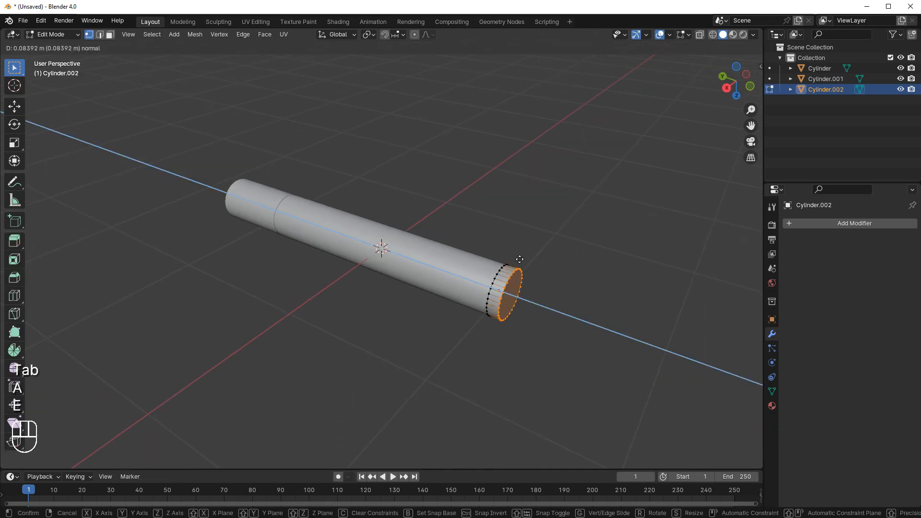
{"action": "left_click", "coordinate": [524, 260]}
{"action": "key", "text": "Tab"}
Move the short end cap along the Y axis so that only a narrow gap separates it from the main cylinder.
{"action": "middle_click_drag", "start_coordinate": [526, 258], "coordinate": [579, 263]}
{"action": "key", "text": "g"}
{"action": "key", "text": "y"}
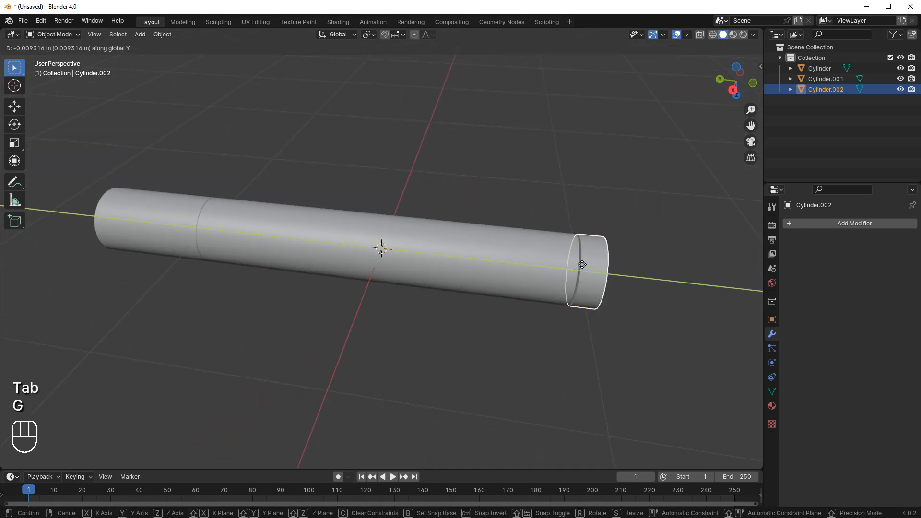
{"action": "left_click", "coordinate": [588, 266]}
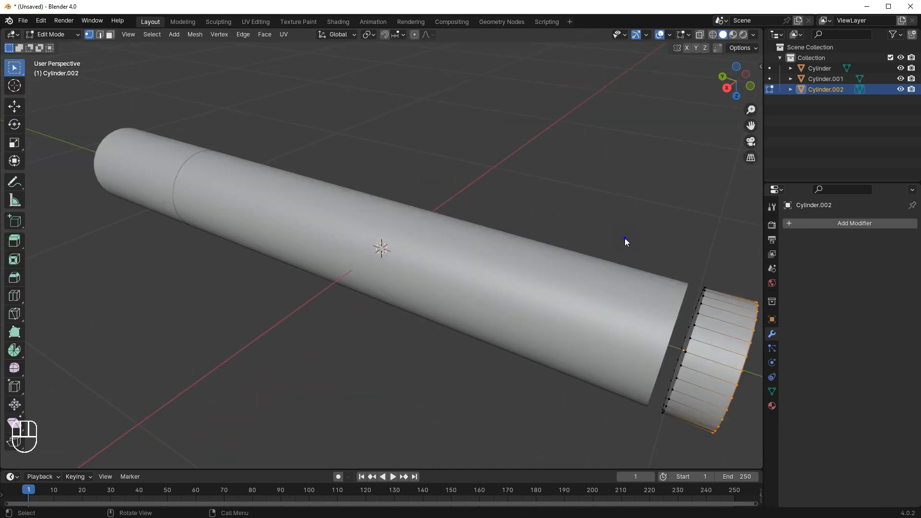
{"action": "key", "text": "Tab"}
{"action": "key", "text": "g"}
{"action": "key", "text": "y"}
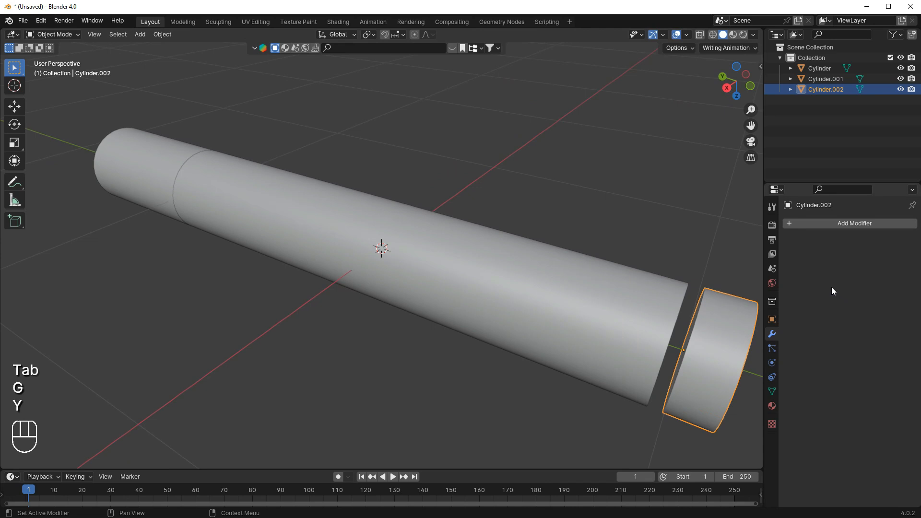
{"action": "key", "text": "g"}
{"action": "left_click", "coordinate": [707, 308]}
Lengthen the opposite end piece by moving its outer end vertices about 0.1 m outward along Y, selecting them through the mesh in top view.
{"action": "middle_click_drag", "start_coordinate": [691, 222], "coordinate": [275, 343]}
{"action": "left_click", "coordinate": [275, 343]}
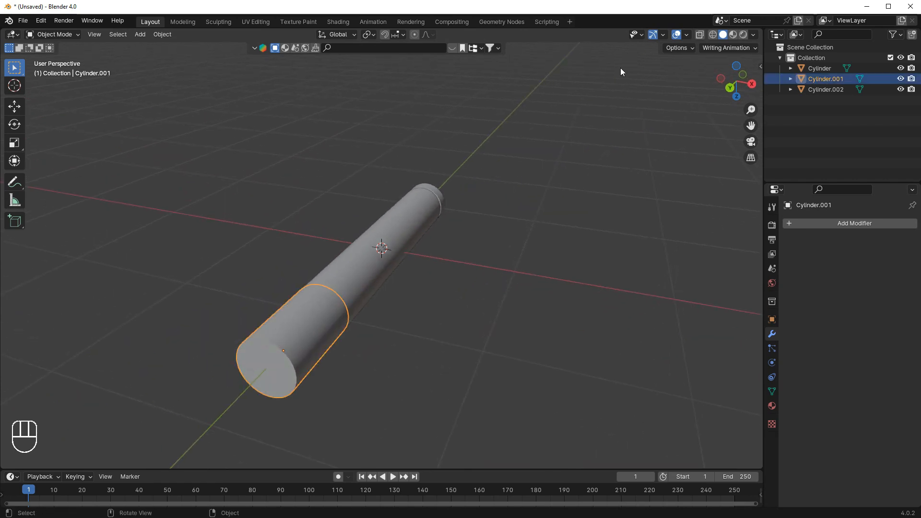
{"action": "left_click", "coordinate": [739, 66]}
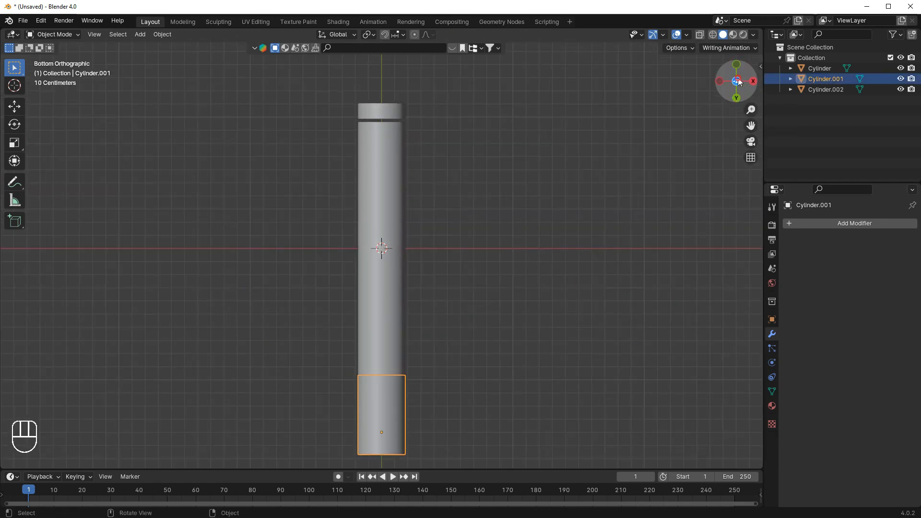
{"action": "left_click", "coordinate": [738, 82]}
{"action": "middle_click_drag", "start_coordinate": [481, 170], "coordinate": [471, 236], "text": "shift"}
{"action": "scroll", "coordinate": [418, 240], "scroll_direction": "up", "scroll_amount": 3}
{"action": "key", "text": "Tab"}
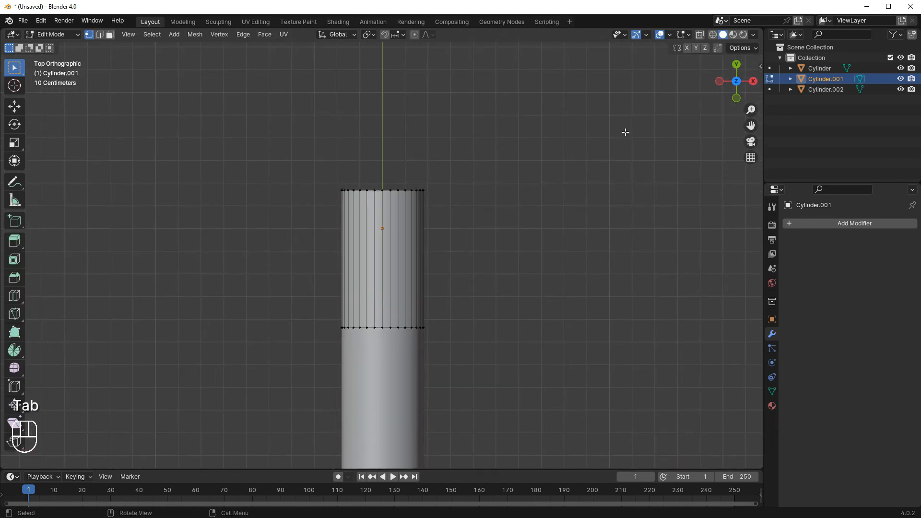
{"action": "left_click", "coordinate": [700, 34]}
{"action": "left_click_drag", "start_coordinate": [528, 134], "coordinate": [336, 199]}
{"action": "key", "text": "g"}
{"action": "key", "text": "y"}
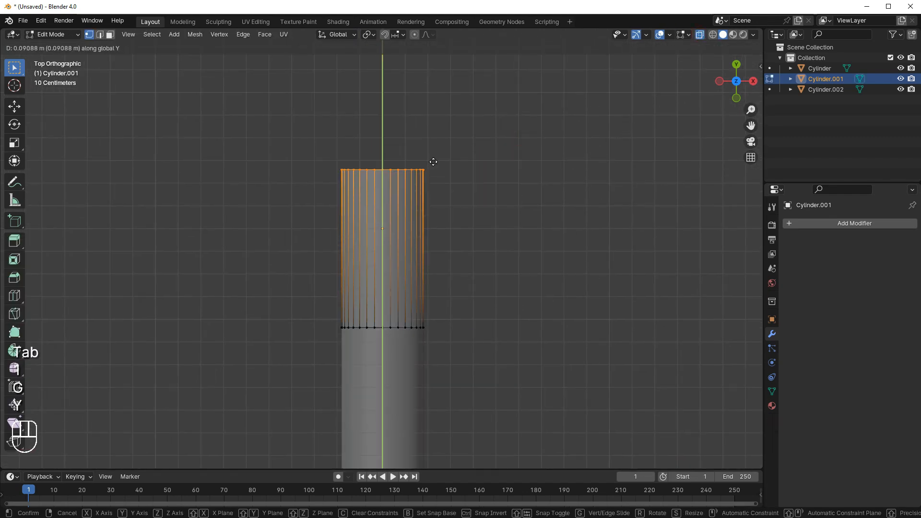
{"action": "left_click", "coordinate": [434, 156]}
Tilt the selected outer end by -15° in top view and scale it up slightly.
{"action": "middle_click_drag", "start_coordinate": [481, 129], "coordinate": [483, 201], "text": "shift"}
{"action": "scroll", "coordinate": [482, 201], "scroll_direction": "up", "scroll_amount": 1}
{"action": "key", "text": "r"}
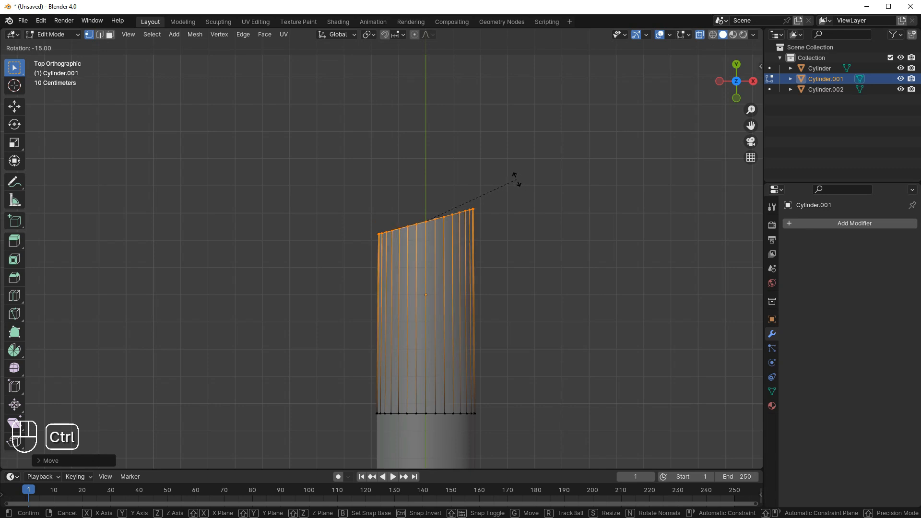
{"action": "left_click", "coordinate": [516, 179]}
{"action": "key", "text": "s"}
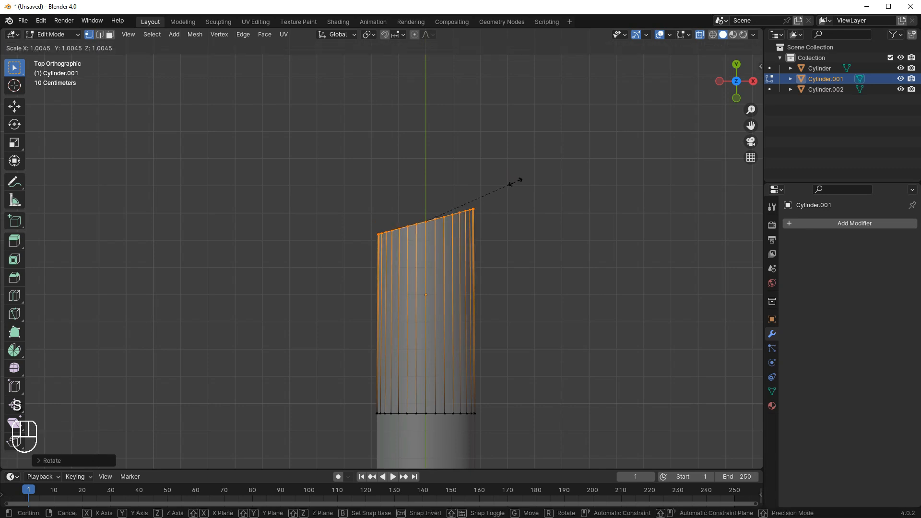
{"action": "left_click", "coordinate": [519, 182]}
Inset the tilted end face by about 0.04 m to form a thin rim.
{"action": "middle_click_drag", "start_coordinate": [619, 91], "coordinate": [467, 239]}
{"action": "key", "text": "i"}
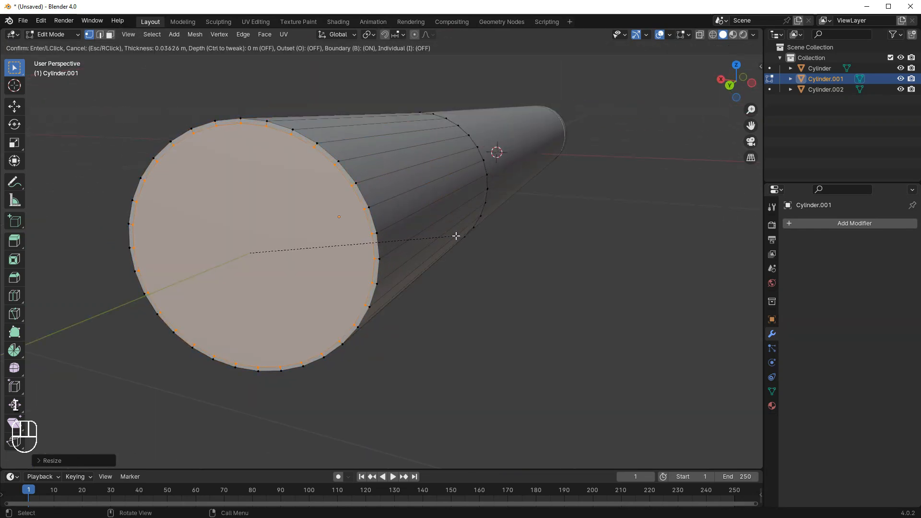
{"action": "left_click", "coordinate": [458, 235]}
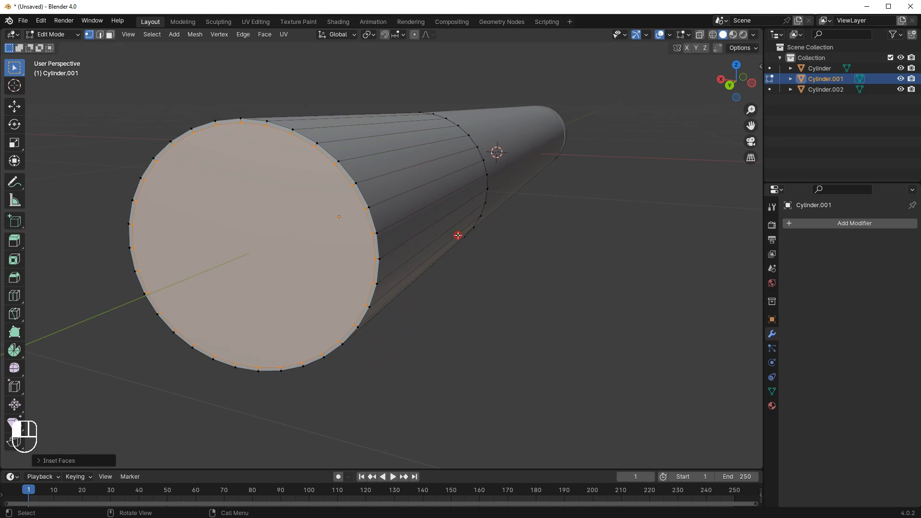
Try to recess the inset end face by about 0.06 m along its normal and raise a smaller inner disc from it.
{"action": "key", "text": "e"}
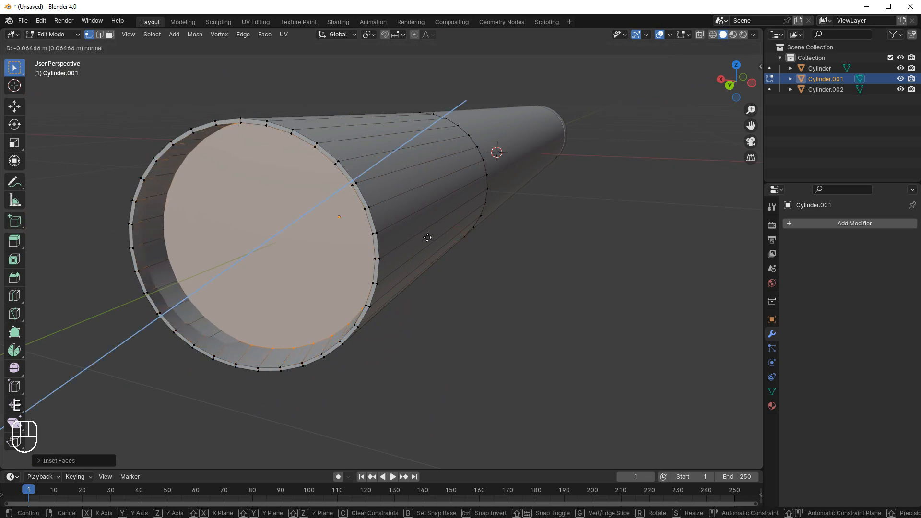
{"action": "left_click", "coordinate": [428, 237]}
{"action": "key", "text": "i"}
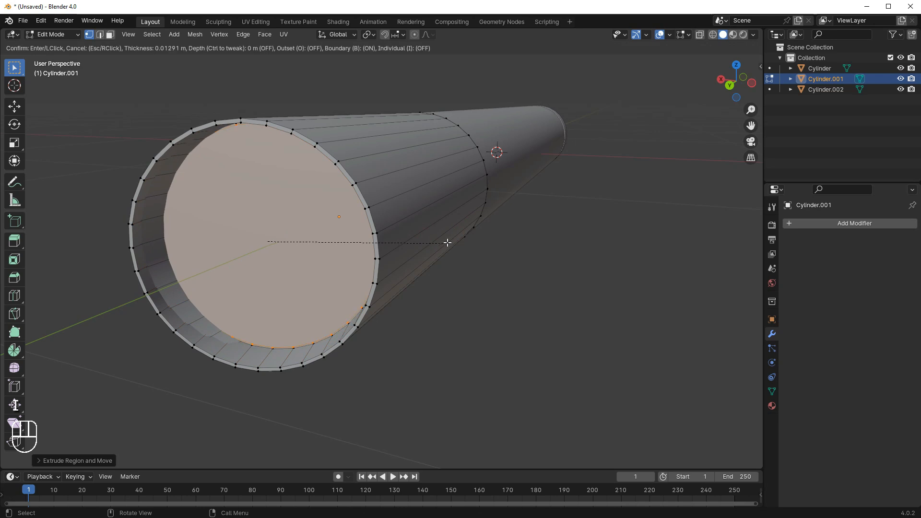
{"action": "left_click", "coordinate": [350, 221]}
{"action": "key", "text": "e"}
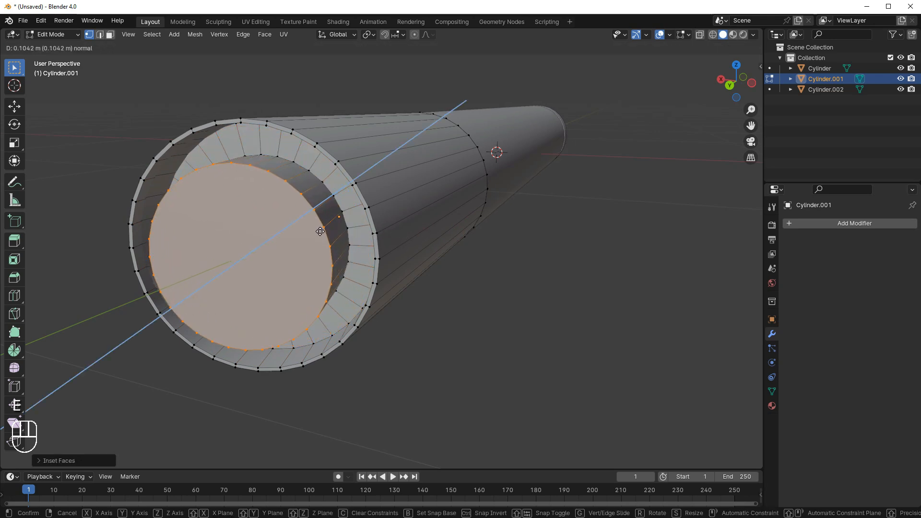
{"action": "left_click", "coordinate": [311, 228]}
{"action": "middle_click_drag", "start_coordinate": [312, 228], "coordinate": [693, 92]}
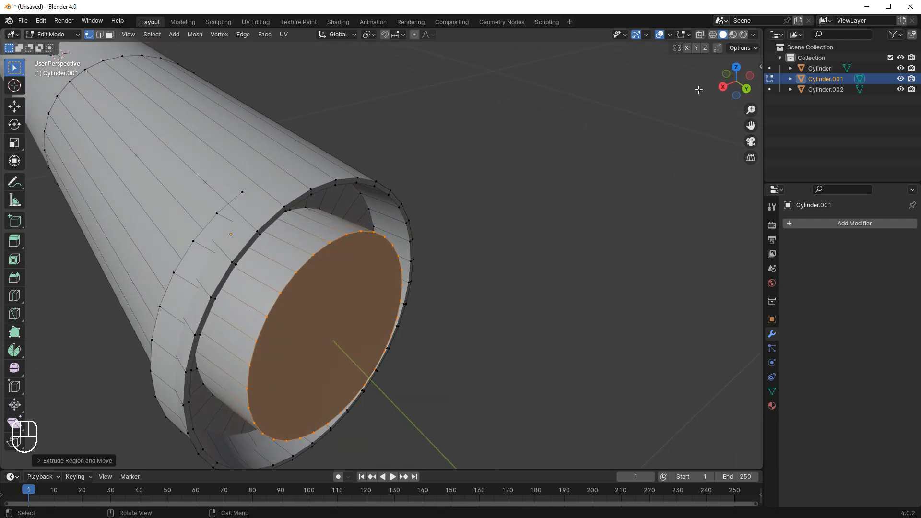
Undo the inner disc's extrusion and inset, and dissolve the recessed face back to the thin rim.
{"action": "key", "text": "ctrl+z"}
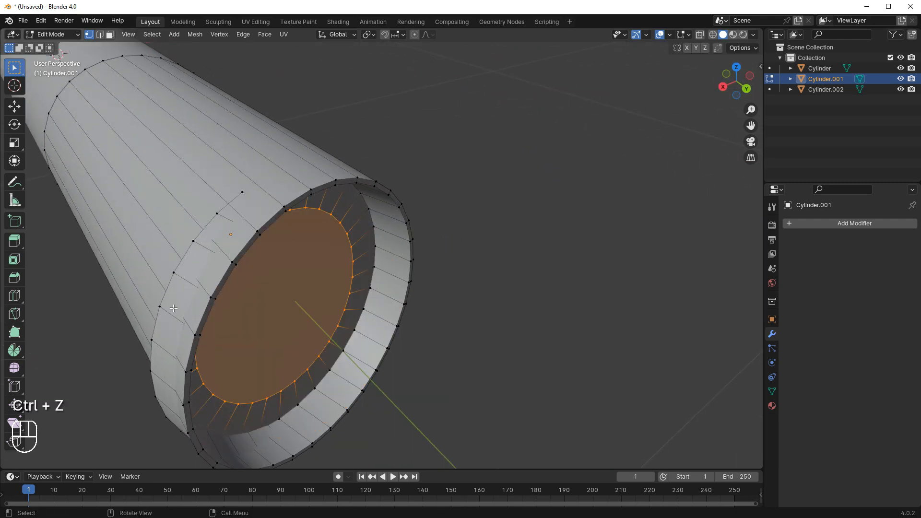
{"action": "middle_click_drag", "start_coordinate": [173, 293], "coordinate": [314, 295]}
{"action": "middle_click_drag", "start_coordinate": [297, 360], "coordinate": [287, 283]}
{"action": "key", "text": "ctrl+z"}
{"action": "key", "text": "ctrl+x"}
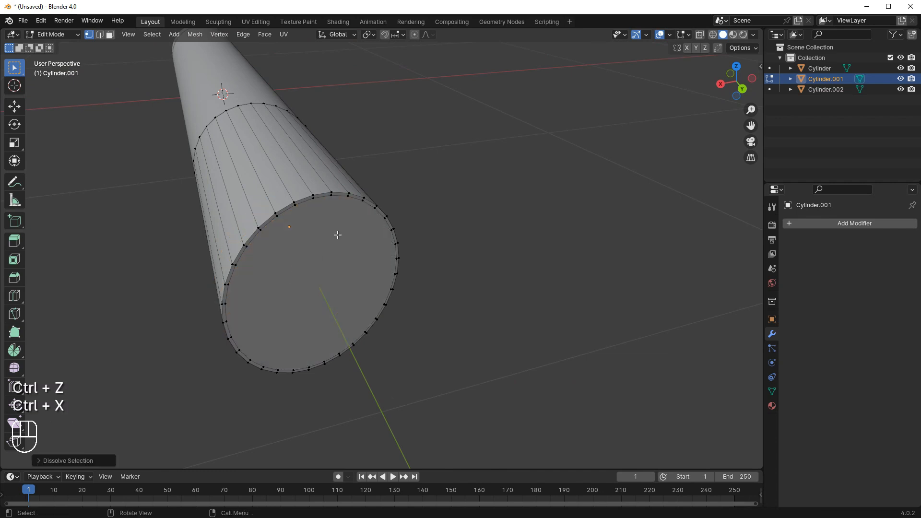
Extrude the end face inside the rim in place and move it about 0.08 m inward along the Y axis.
{"action": "key", "text": "2"}
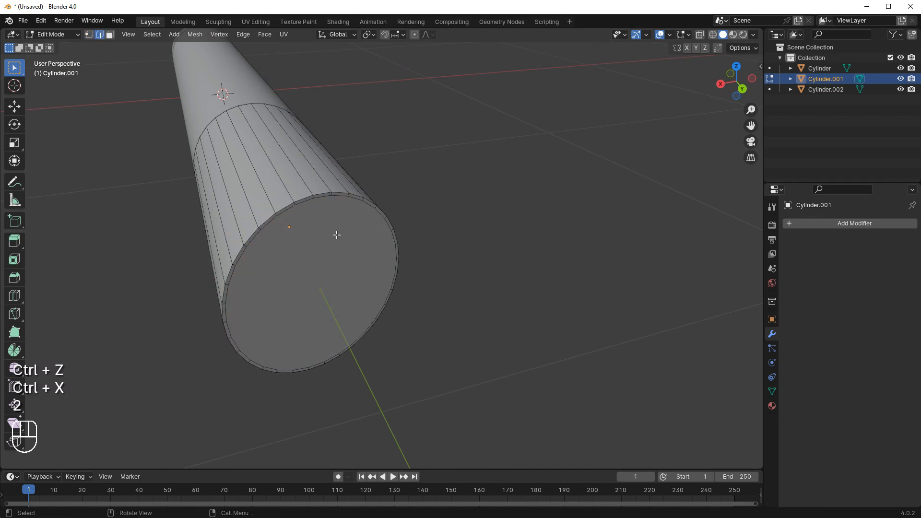
{"action": "key", "text": "3"}
{"action": "left_click", "coordinate": [344, 245]}
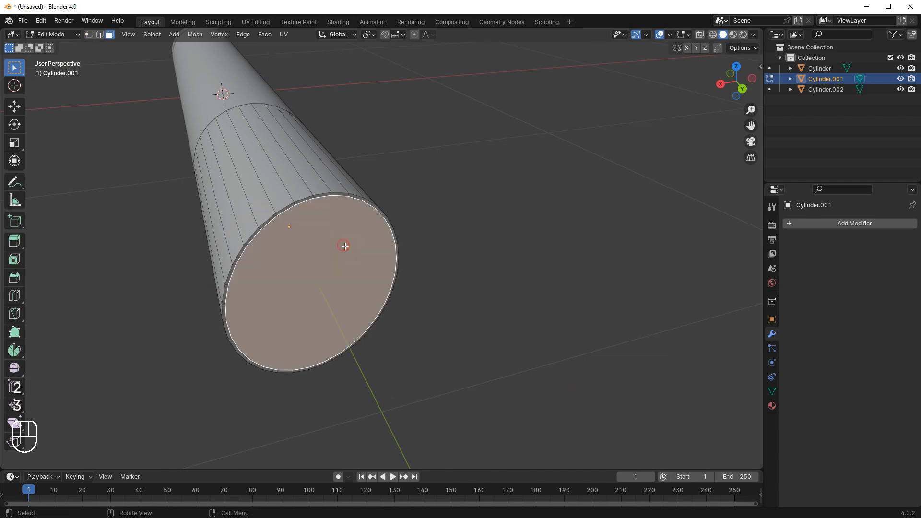
{"action": "key", "text": "e"}
{"action": "right_click", "coordinate": [525, 293]}
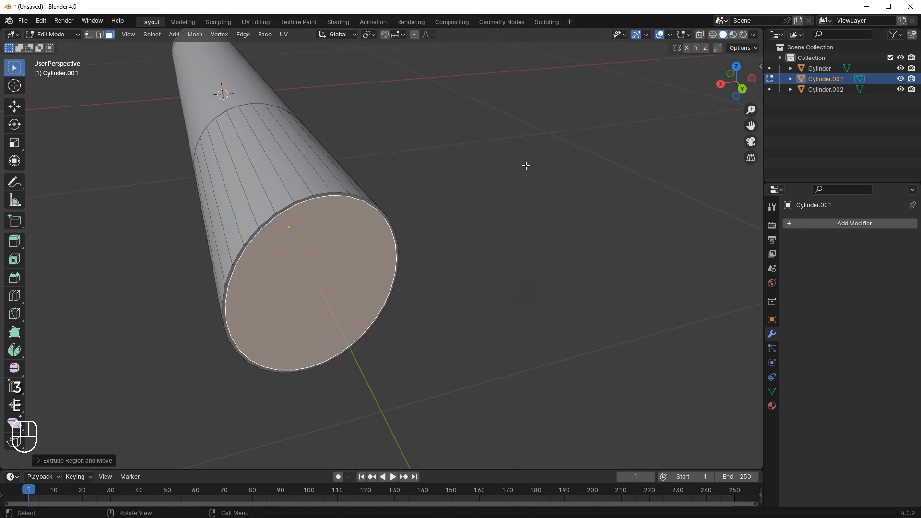
{"action": "middle_click_drag", "start_coordinate": [411, 206], "coordinate": [453, 216]}
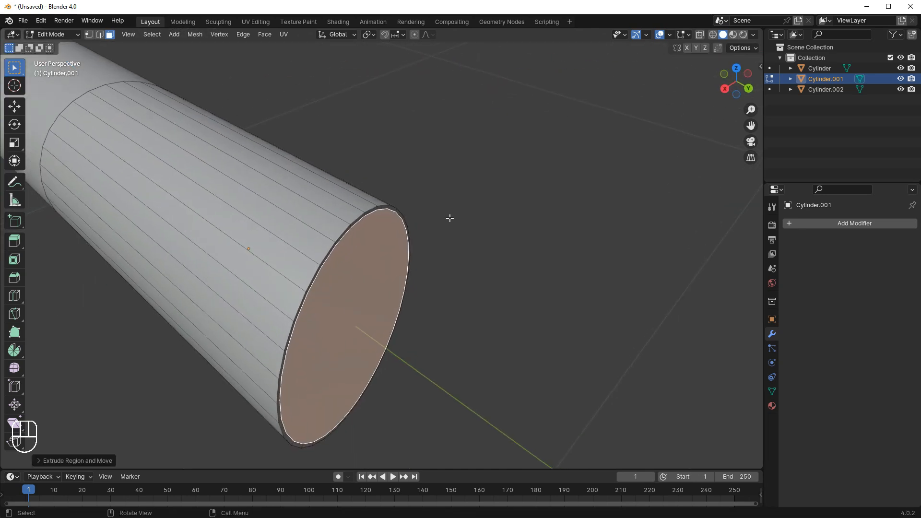
{"action": "key", "text": "g"}
{"action": "key", "text": "y"}
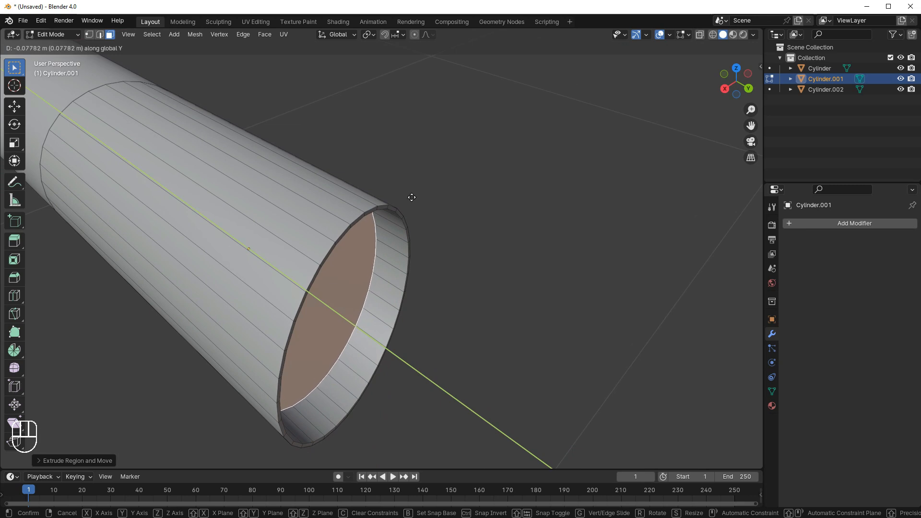
{"action": "left_click", "coordinate": [409, 196]}
Inset the recessed end face to leave a narrow ring around a smaller inner disc.
{"action": "middle_click_drag", "start_coordinate": [407, 193], "coordinate": [458, 230]}
{"action": "key", "text": "i"}
{"action": "left_click", "coordinate": [370, 199]}
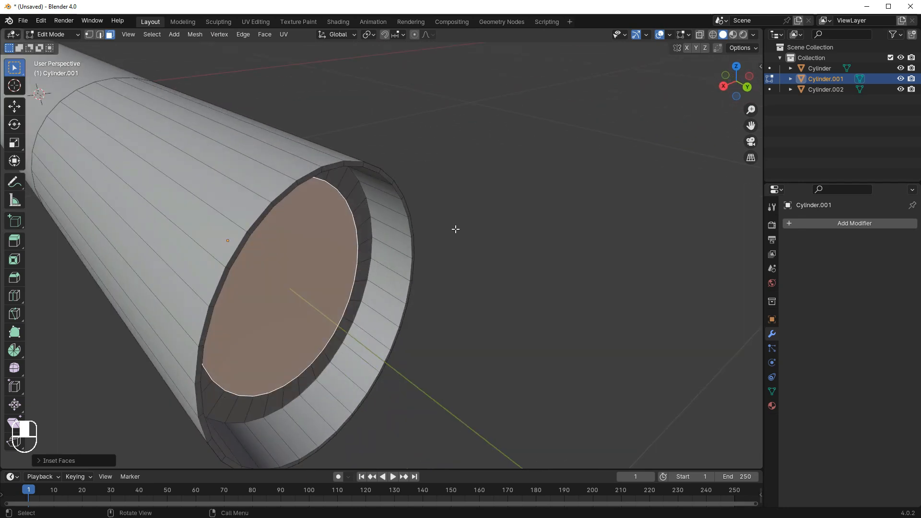
Extrude the inner disc in place and move it outward along the Y axis in right view to form a raised plug.
{"action": "left_click", "coordinate": [542, 152]}
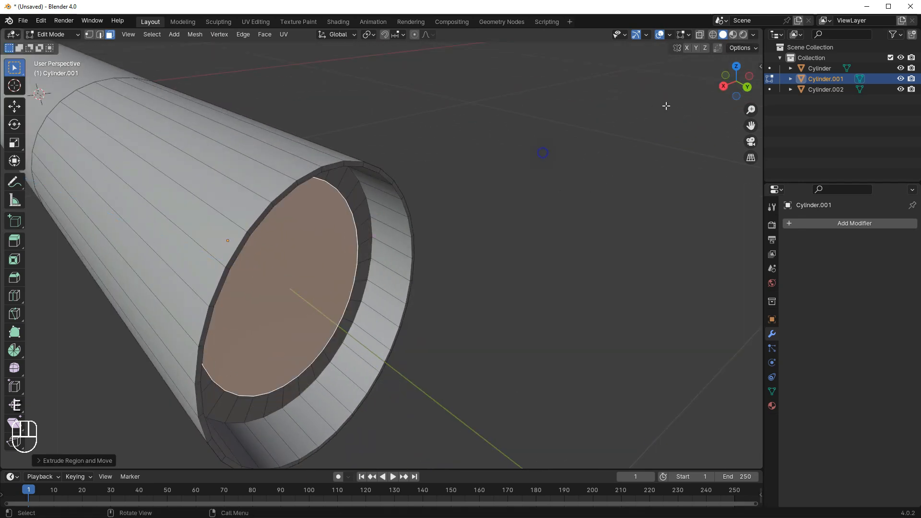
{"action": "left_click", "coordinate": [723, 86]}
{"action": "scroll", "coordinate": [521, 192], "scroll_direction": "up", "scroll_amount": 2}
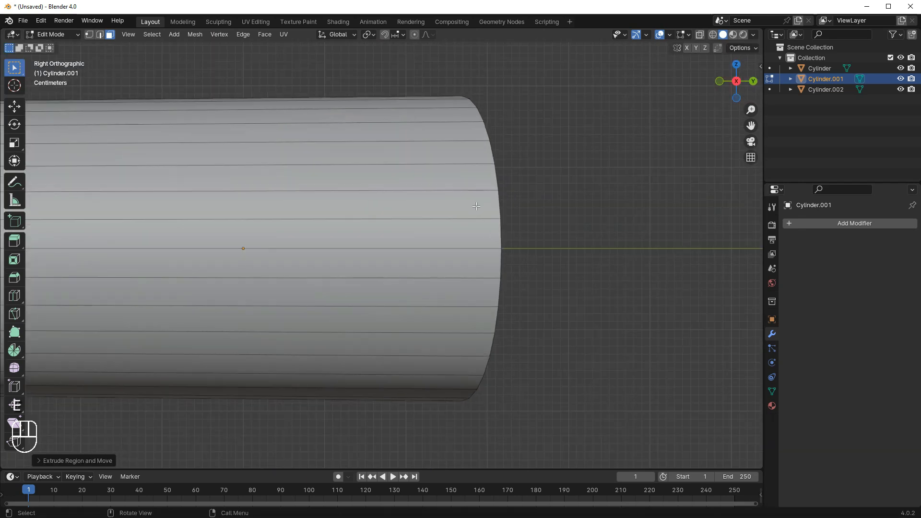
{"action": "key", "text": "g"}
{"action": "key", "text": "y"}
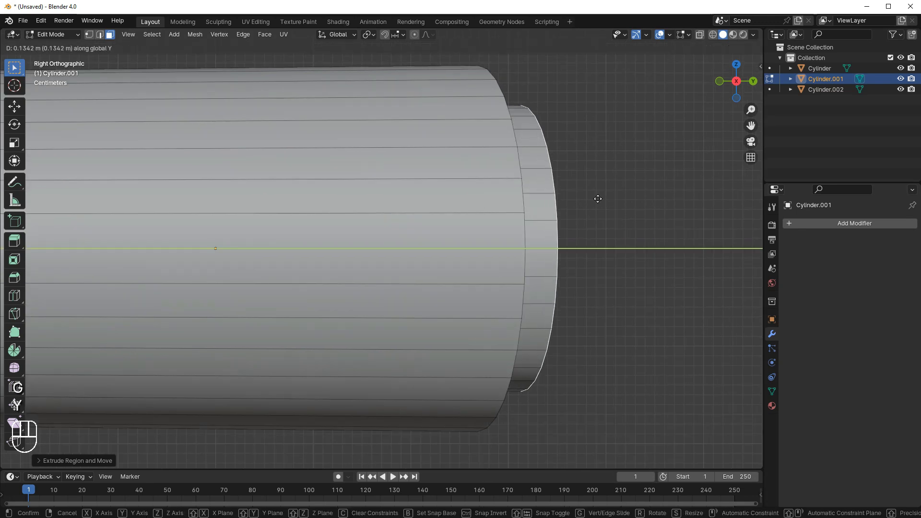
{"action": "left_click", "coordinate": [571, 193]}
Inset the raised plug's front face by about 0.61 m down to a small central circle.
{"action": "middle_click_drag", "start_coordinate": [571, 193], "coordinate": [475, 231]}
{"action": "key", "text": "i"}
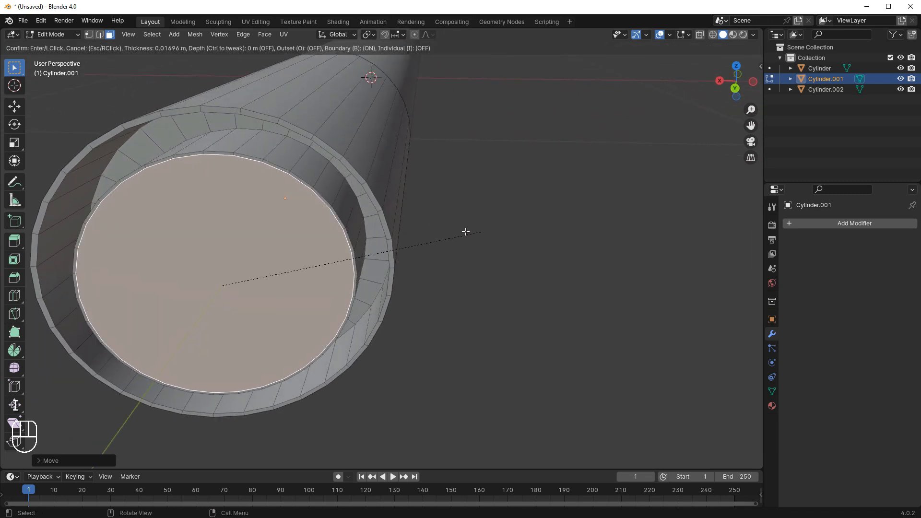
{"action": "right_click", "coordinate": [225, 282]}
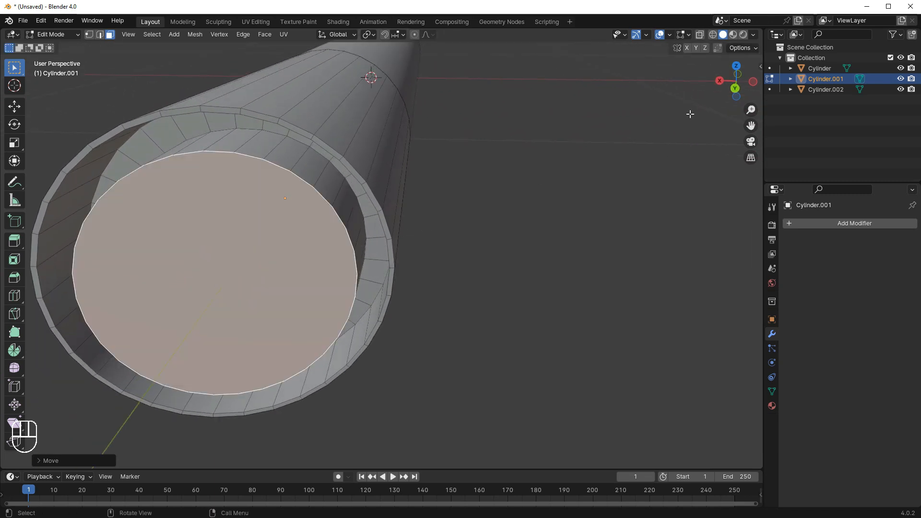
{"action": "key", "text": "i"}
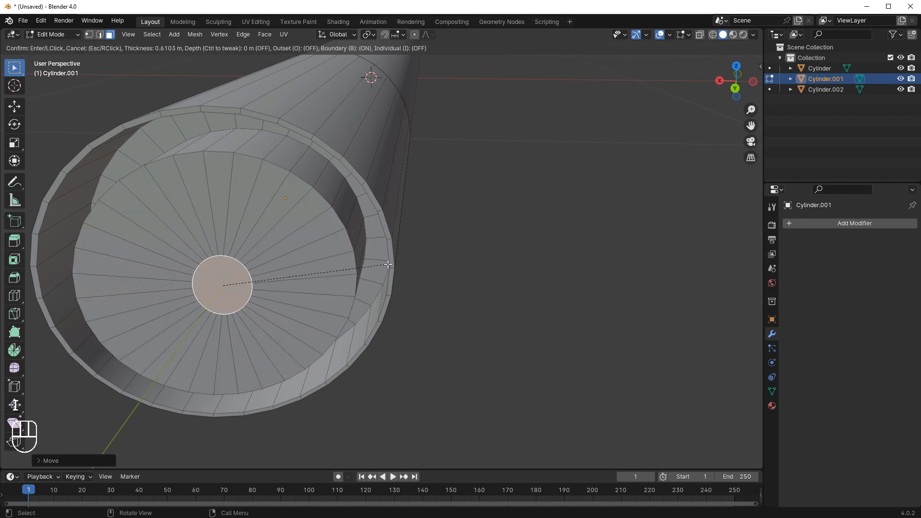
{"action": "left_click", "coordinate": [388, 264]}
{"action": "right_click", "coordinate": [387, 265]}
{"action": "left_click", "coordinate": [364, 263]}
Extrude the small central circle of the plug's front face to form a shallow recess and scale its floor down slightly.
{"action": "middle_click_drag", "start_coordinate": [278, 251], "coordinate": [317, 253]}
{"action": "key", "text": "e"}
{"action": "left_click", "coordinate": [340, 256]}
{"action": "key", "text": "s"}
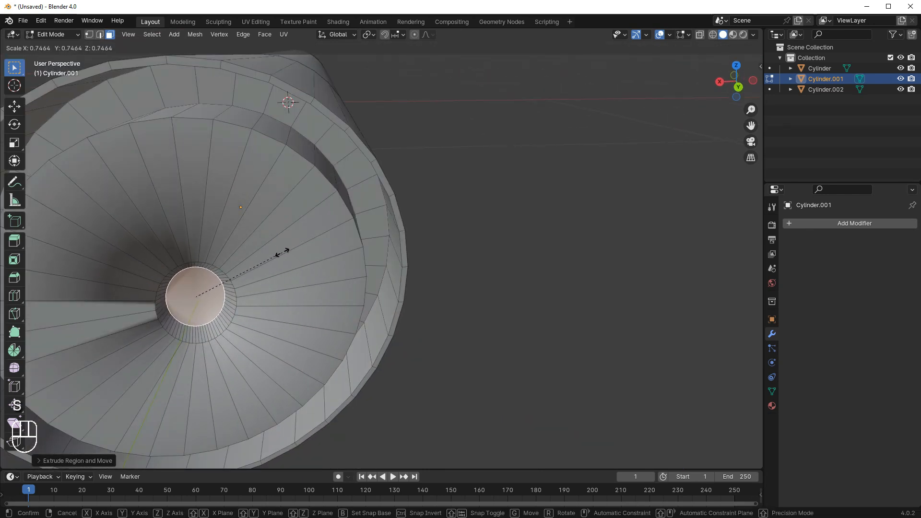
{"action": "left_click", "coordinate": [309, 261]}
Inset the recess floor to leave a smaller central disc.
{"action": "middle_click_drag", "start_coordinate": [310, 260], "coordinate": [323, 243]}
{"action": "key", "text": "i"}
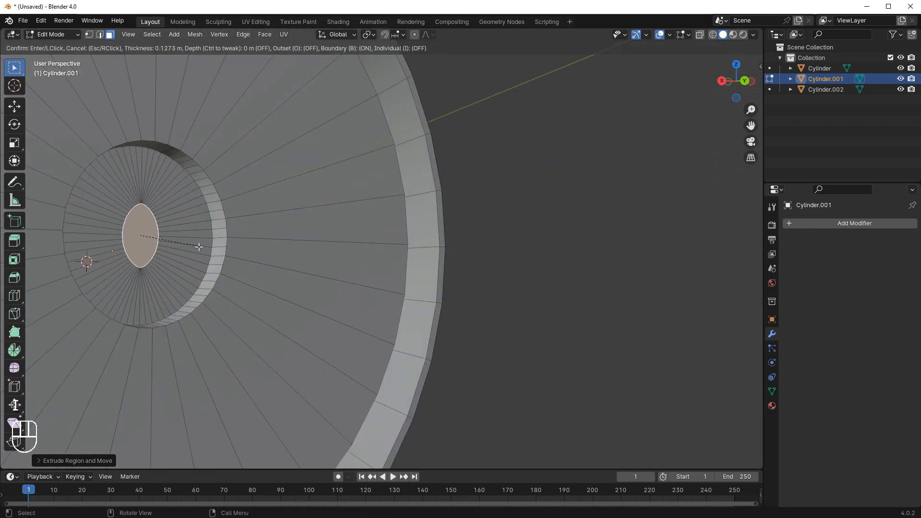
{"action": "left_click", "coordinate": [220, 255]}
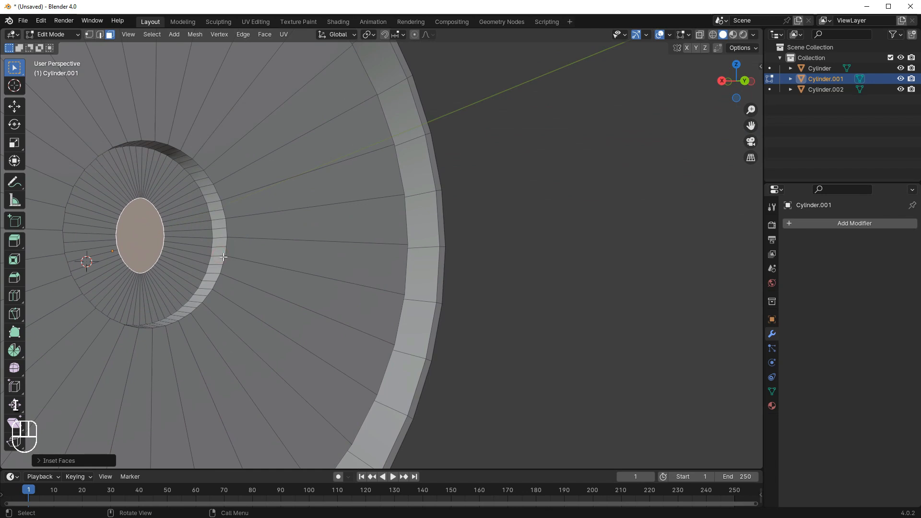
Try to extrude the small central disc and scale it down to form a domed centre in the recess.
{"action": "key", "text": "e"}
{"action": "left_click", "coordinate": [231, 259]}
{"action": "key", "text": "s"}
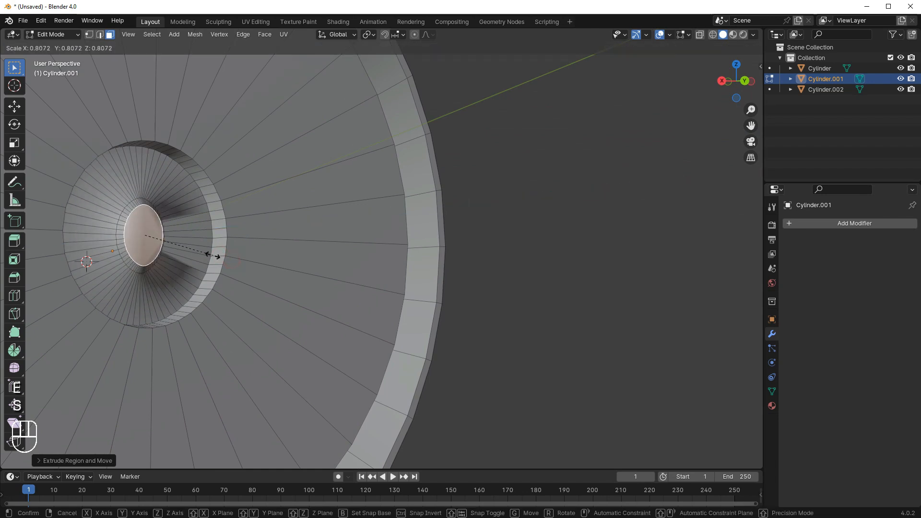
{"action": "left_click", "coordinate": [192, 248]}
{"action": "key", "text": "Tab"}
{"action": "scroll", "coordinate": [194, 250], "scroll_direction": "down", "scroll_amount": 8}
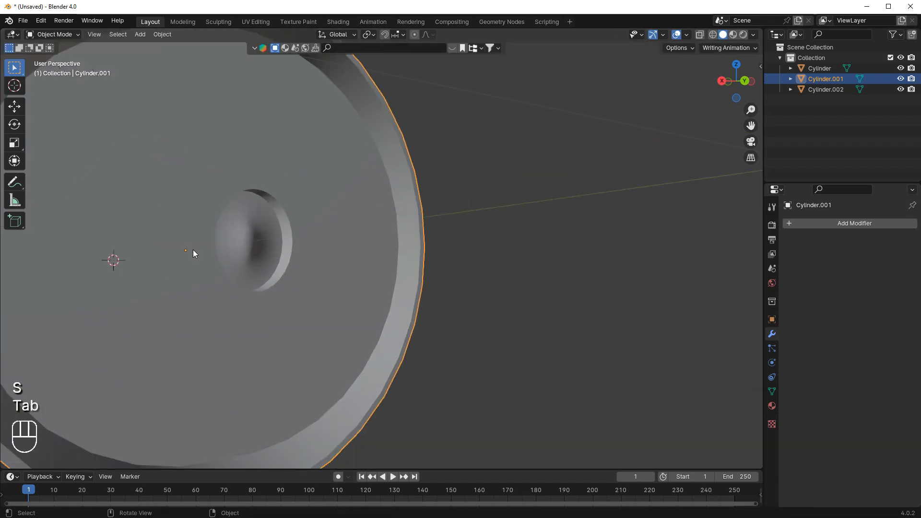
{"action": "key", "text": "ctrl+z"}
{"action": "key", "text": "ctrl+z"}
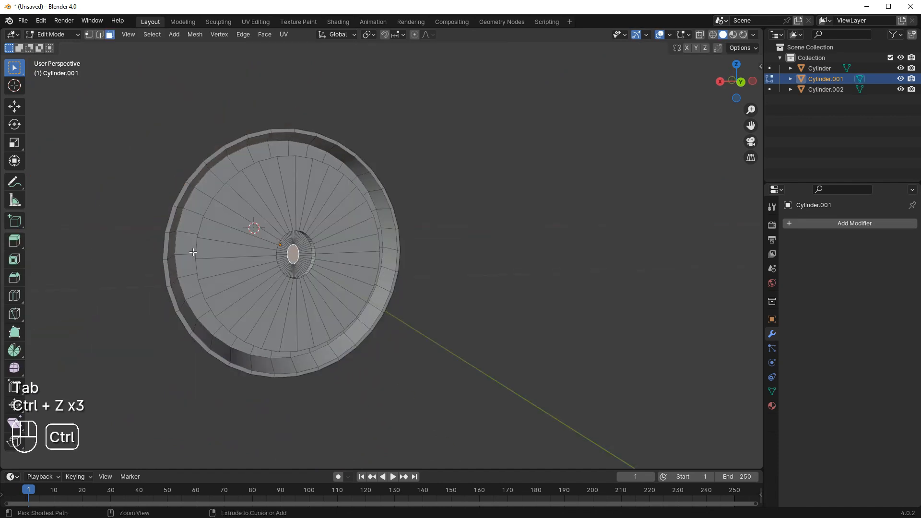
Try to extrude a few side edges of the slanted outer rim outward in top view.
{"action": "key", "text": "Tab"}
{"action": "middle_click_drag", "start_coordinate": [246, 263], "coordinate": [325, 211]}
{"action": "key", "text": "Tab"}
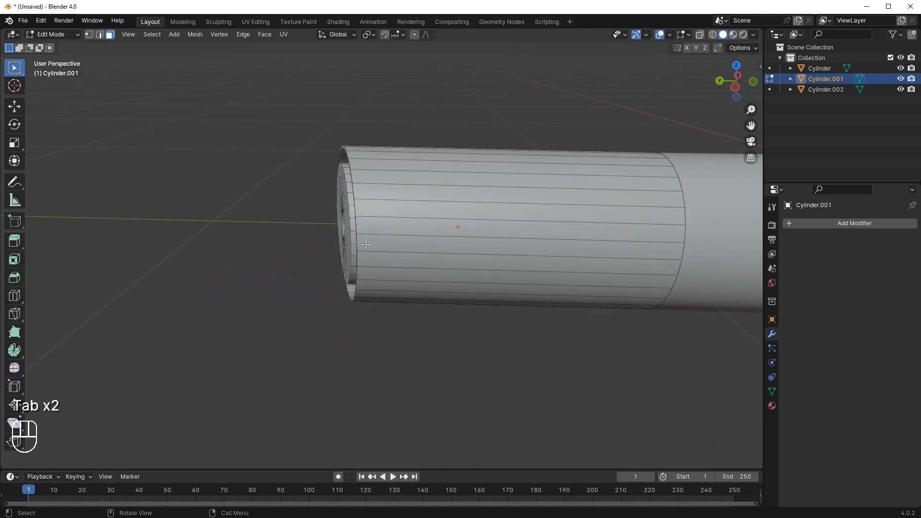
{"action": "key", "text": "3"}
{"action": "key", "text": "2"}
{"action": "middle_click_drag", "start_coordinate": [363, 247], "coordinate": [390, 248]}
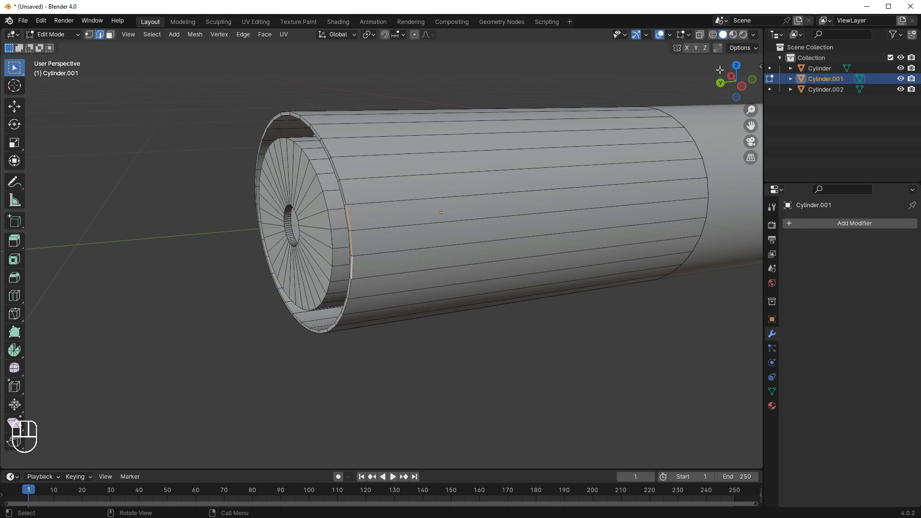
{"action": "left_click", "coordinate": [737, 68]}
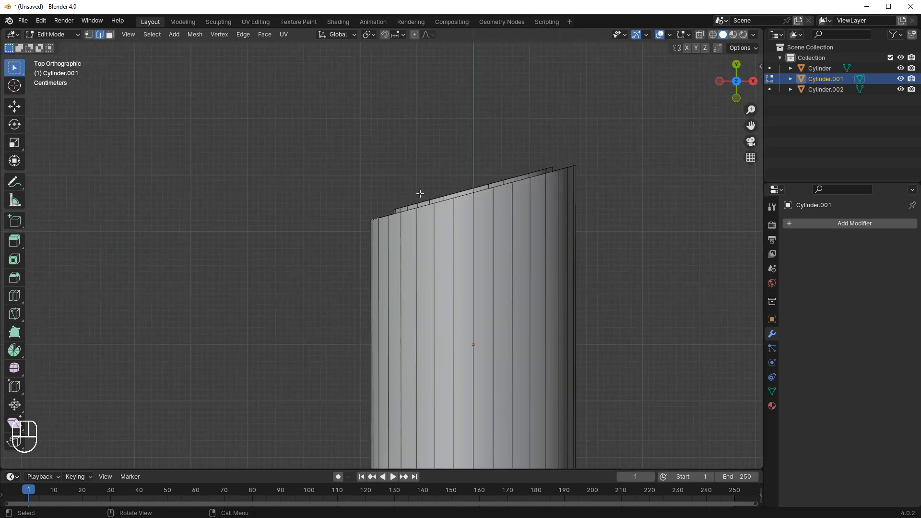
{"action": "key", "text": "e"}
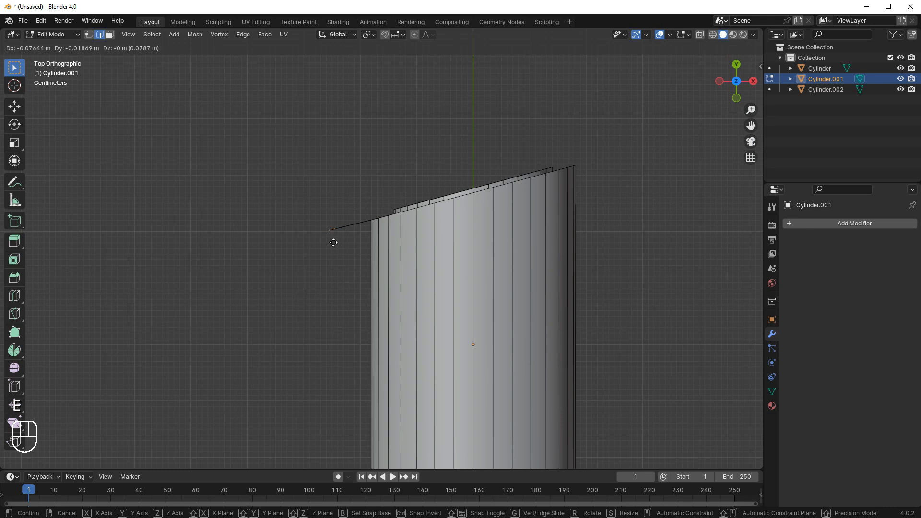
{"action": "right_click", "coordinate": [335, 243]}
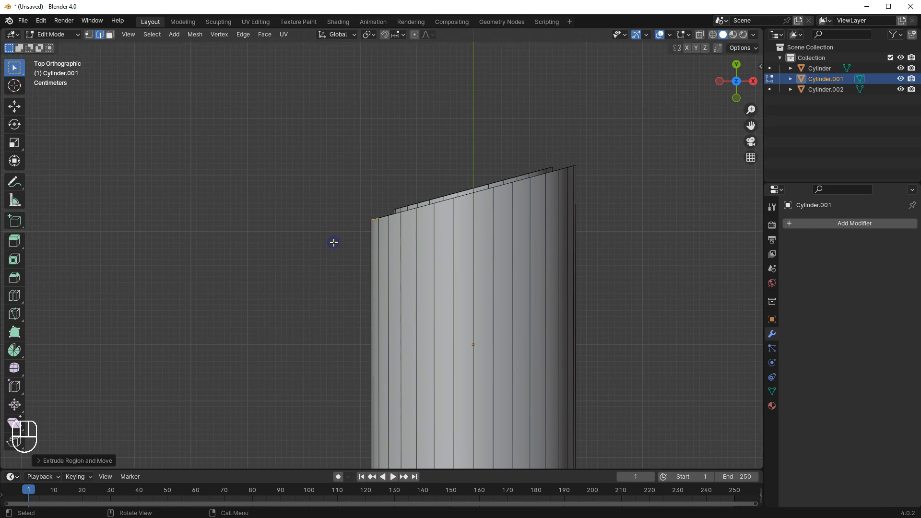
{"action": "key", "text": "ctrl+z"}
Add a loop cut around the cylinder body and slide it close to the slanted end rim.
{"action": "key", "text": "ctrl+r"}
{"action": "left_click", "coordinate": [416, 256]}
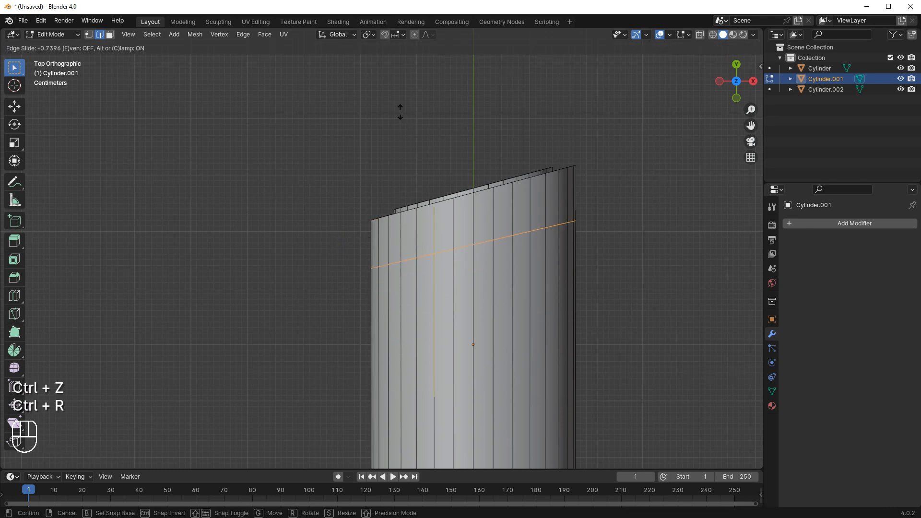
{"action": "left_click", "coordinate": [389, 78]}
Extrude the column of side faces between the new loop and the rim outward in top view, and reposition its end.
{"action": "key", "text": "3"}
{"action": "middle_click_drag", "start_coordinate": [391, 78], "coordinate": [358, 236]}
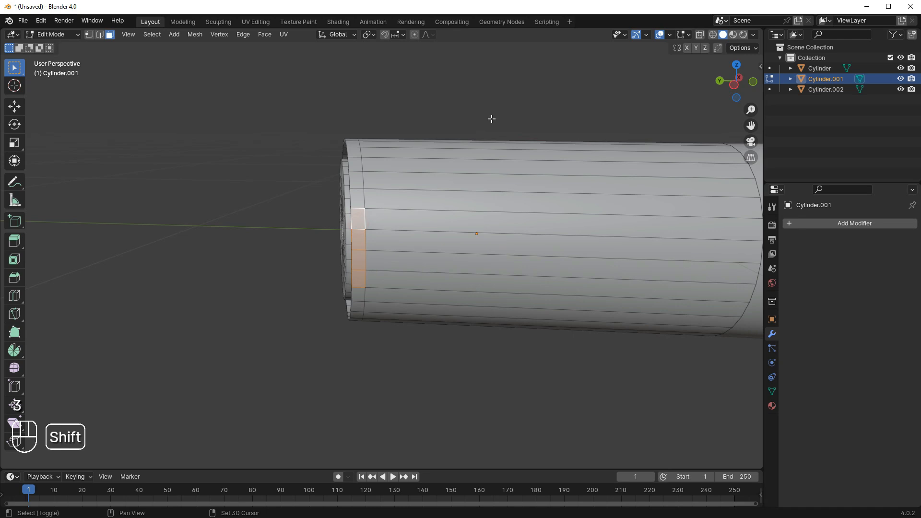
{"action": "left_click", "coordinate": [735, 68]}
{"action": "key", "text": "e"}
{"action": "left_click", "coordinate": [484, 176]}
{"action": "key", "text": "g"}
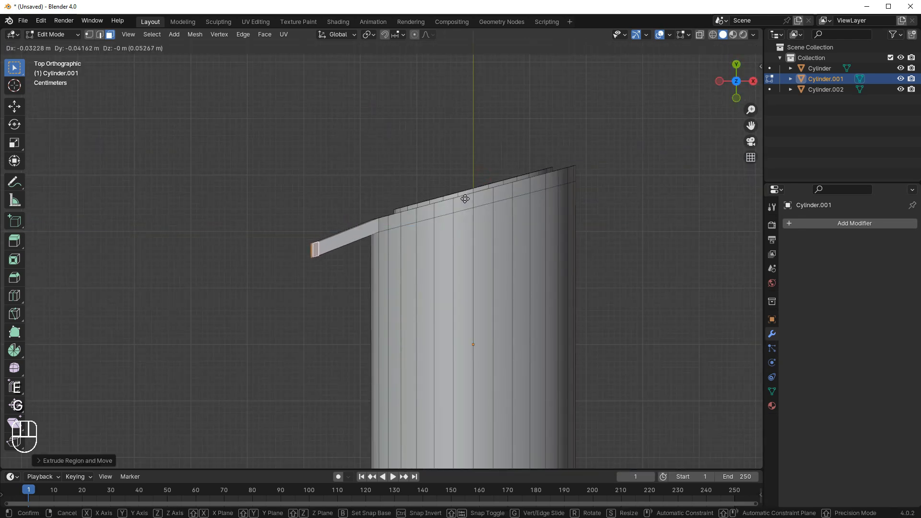
{"action": "left_click", "coordinate": [471, 199]}
Rotate the end faces of the extruded arm and move them closer to the body.
{"action": "key", "text": "r"}
{"action": "left_click", "coordinate": [470, 117]}
{"action": "key", "text": "g"}
{"action": "left_click", "coordinate": [415, 213]}
Extrude a second short segment from the arm's end, bending down alongside the cylinder.
{"action": "scroll", "coordinate": [395, 217], "scroll_direction": "down", "scroll_amount": 3}
{"action": "key", "text": "e"}
{"action": "left_click", "coordinate": [349, 263]}
{"action": "key", "text": "g"}
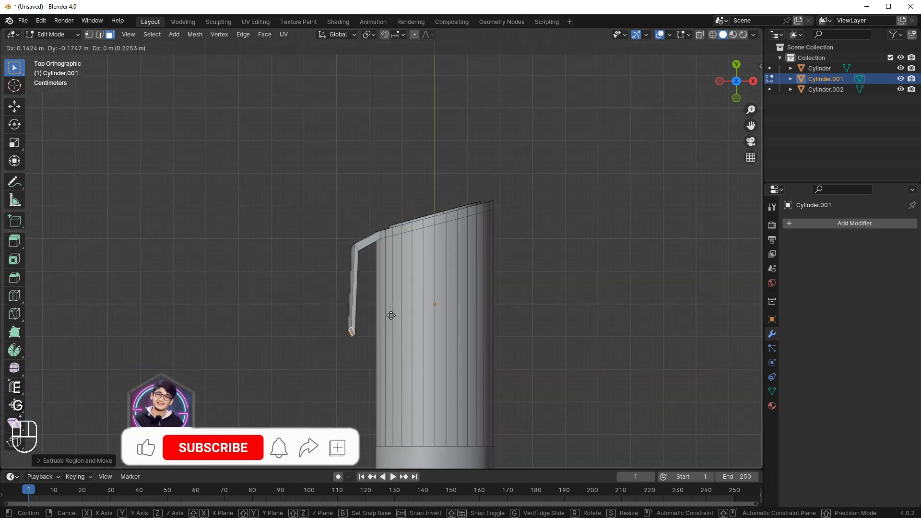
{"action": "left_click", "coordinate": [382, 253]}
Try to extrude a further segment from the arm's end.
{"action": "key", "text": "e"}
{"action": "left_click", "coordinate": [412, 253]}
{"action": "key", "text": "ctrl+z"}
Rotate the second segment's end faces by about -43 degrees and move them to shape the bend.
{"action": "key", "text": "r"}
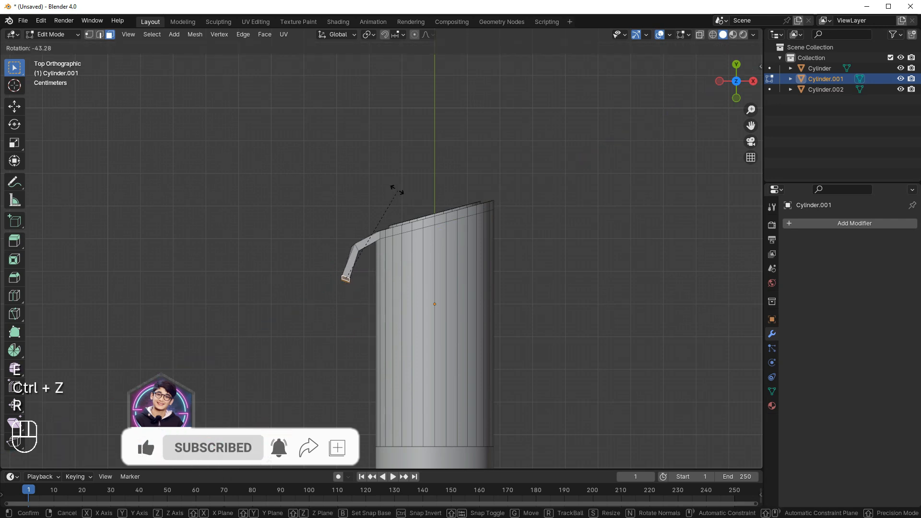
{"action": "left_click", "coordinate": [397, 191]}
{"action": "key", "text": "g"}
{"action": "left_click", "coordinate": [395, 208]}
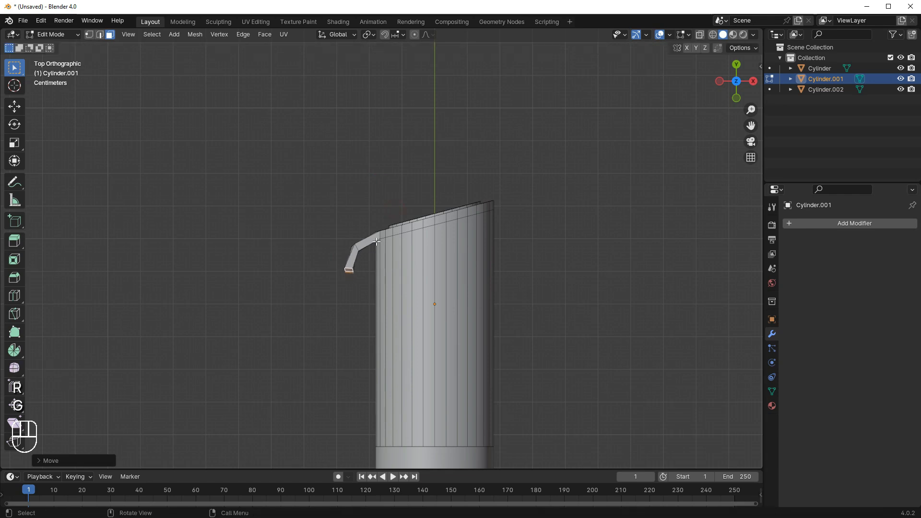
Extrude a long straight clip arm parallel to the cylinder, then adjust the position and rotation of its end.
{"action": "key", "text": "e"}
{"action": "left_click", "coordinate": [368, 352]}
{"action": "key", "text": "g"}
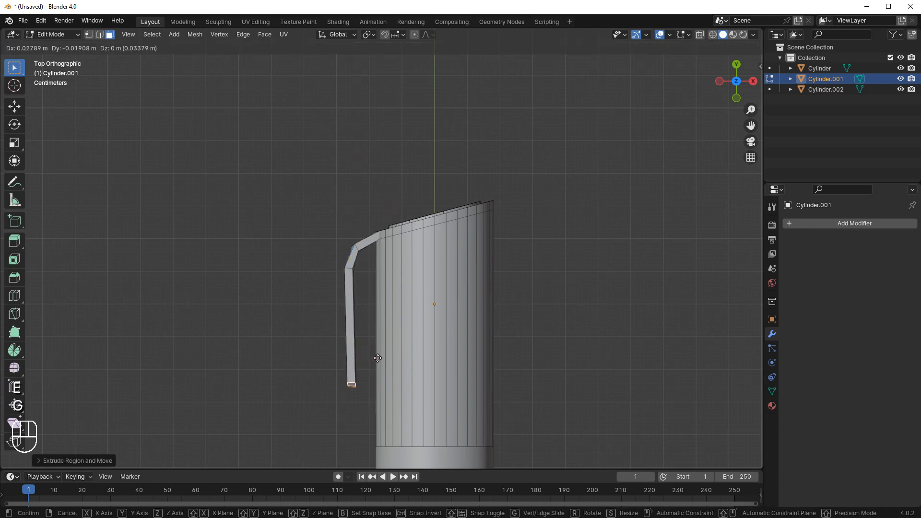
{"action": "left_click", "coordinate": [374, 368]}
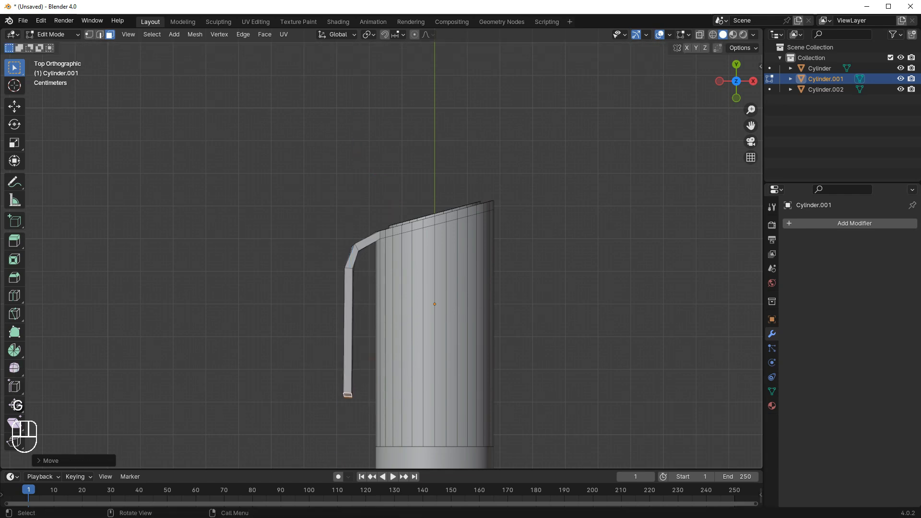
{"action": "key", "text": "r"}
{"action": "left_click", "coordinate": [408, 336]}
Scale the edges at the clip's second bend, where the long arm begins, along the Y axis.
{"action": "key", "text": "Tab"}
{"action": "middle_click_drag", "start_coordinate": [411, 344], "coordinate": [350, 277]}
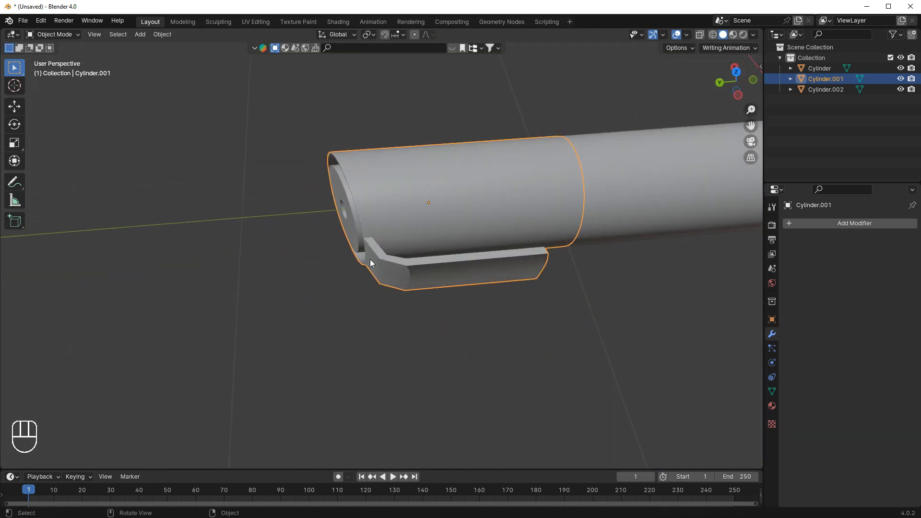
{"action": "scroll", "coordinate": [456, 235], "scroll_direction": "up", "scroll_amount": 3}
{"action": "key", "text": "Tab"}
{"action": "key", "text": "2"}
{"action": "key", "text": "2"}
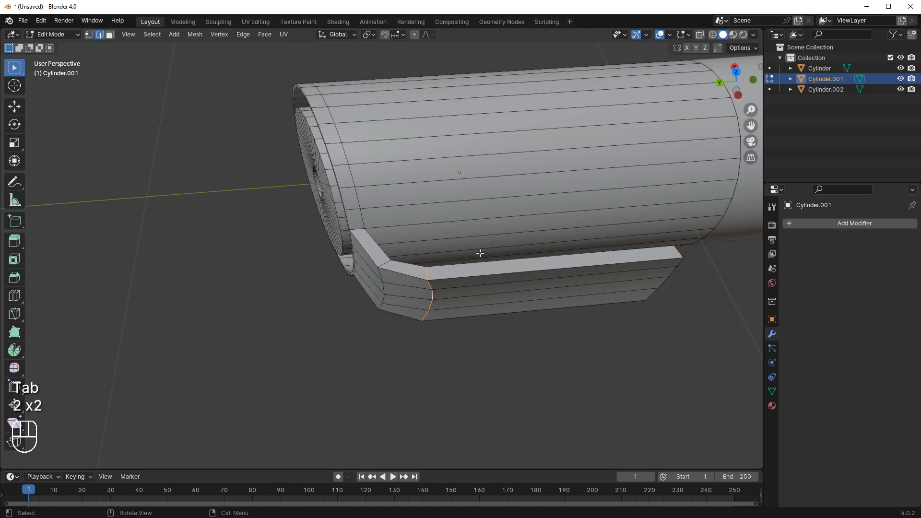
{"action": "key", "text": "s"}
{"action": "key", "text": "y"}
{"action": "key", "text": "Return"}
Scale the edges at the clip's first bend down along the X axis.
{"action": "mouse_move", "coordinate": [479, 252]}
{"action": "middle_mouse_down"}
{"action": "mouse_move", "coordinate": [365, 269]}
{"action": "mouse_move", "coordinate": [354, 309]}
{"action": "mouse_move", "coordinate": [485, 248]}
{"action": "middle_mouse_up"}
{"action": "key", "text": "s"}
{"action": "key", "text": "x"}
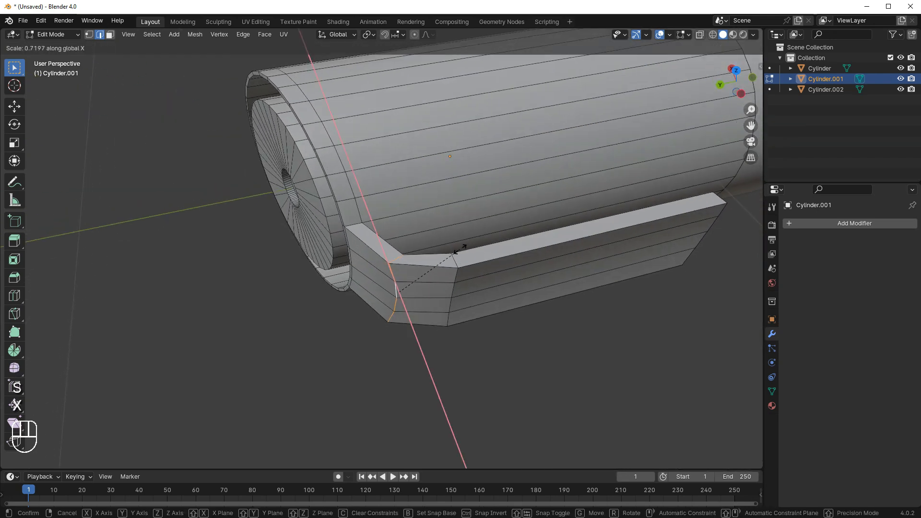
{"action": "left_click", "coordinate": [417, 263]}
{"action": "mouse_move", "coordinate": [417, 263]}
{"action": "middle_mouse_down"}
{"action": "mouse_move", "coordinate": [468, 242]}
{"action": "mouse_move", "coordinate": [421, 251]}
{"action": "middle_mouse_up"}
{"action": "key", "text": "Tab"}
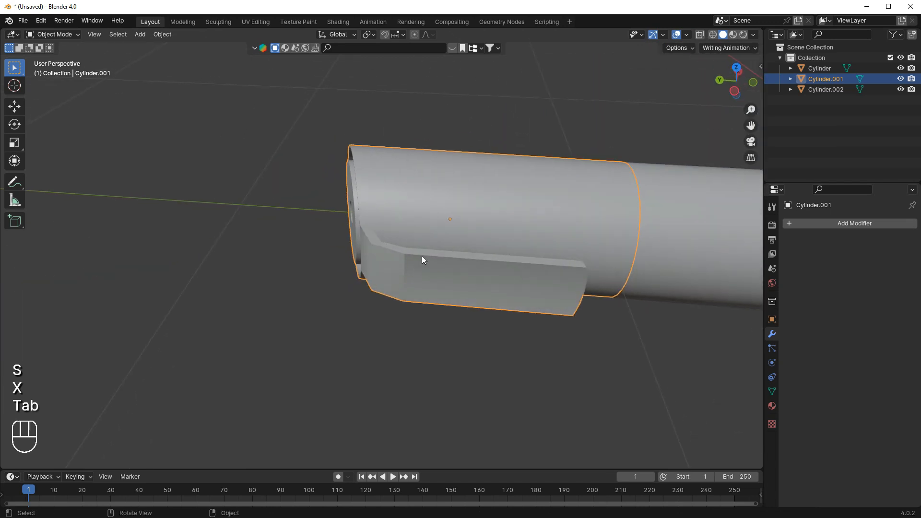
Move the edges at the clip's second bend along the X and Y axes to refine its shape.
{"action": "key", "text": "Tab"}
{"action": "key", "text": "g"}
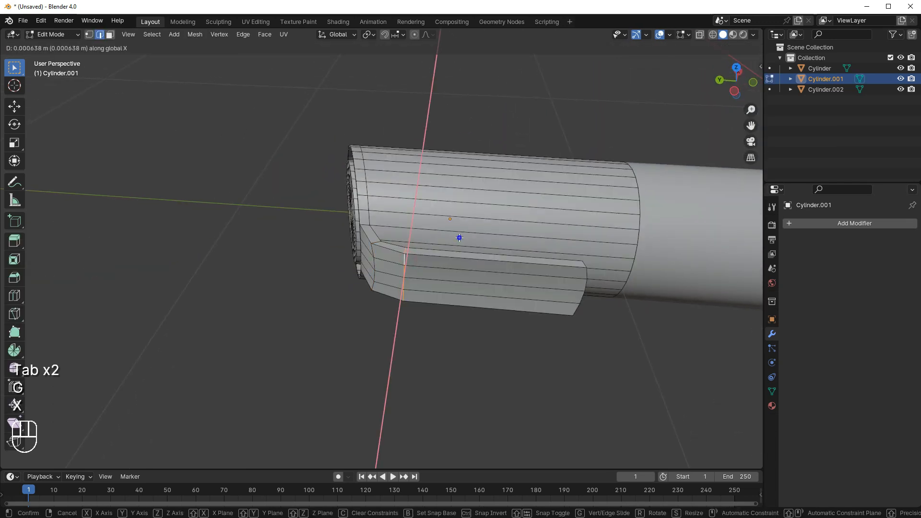
{"action": "key", "text": "x"}
{"action": "key", "text": "g"}
{"action": "key", "text": "y"}
{"action": "middle_click_drag", "start_coordinate": [460, 238], "coordinate": [487, 192]}
{"action": "key", "text": "g"}
{"action": "key", "text": "x"}
{"action": "left_click", "coordinate": [418, 267]}
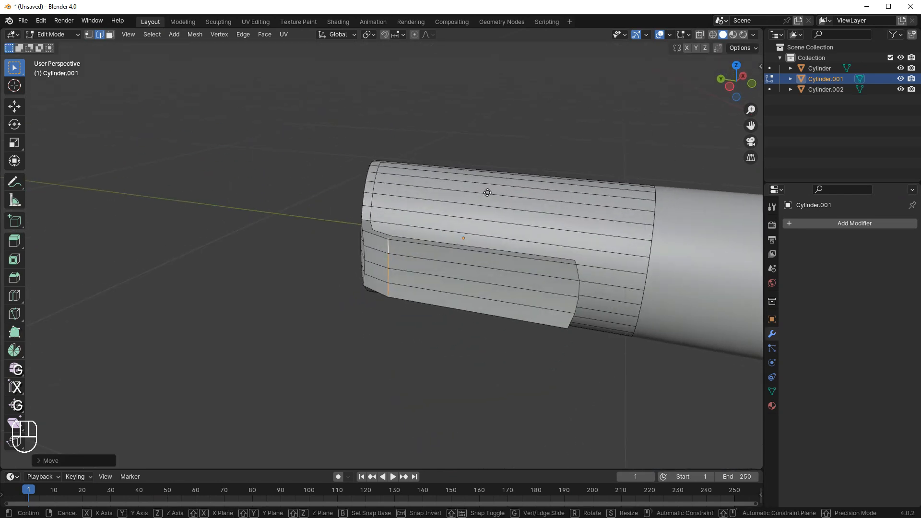
Inset the end face of the short cap at the other end and extrude it inward to form a rimmed recess.
{"action": "key", "text": "Tab"}
{"action": "middle_click_drag", "start_coordinate": [545, 191], "coordinate": [457, 264]}
{"action": "left_click", "coordinate": [489, 230]}
{"action": "left_click", "coordinate": [544, 272]}
{"action": "key", "text": "KP_Decimal"}
{"action": "key", "text": "Tab"}
{"action": "middle_click_drag", "start_coordinate": [522, 274], "coordinate": [561, 286]}
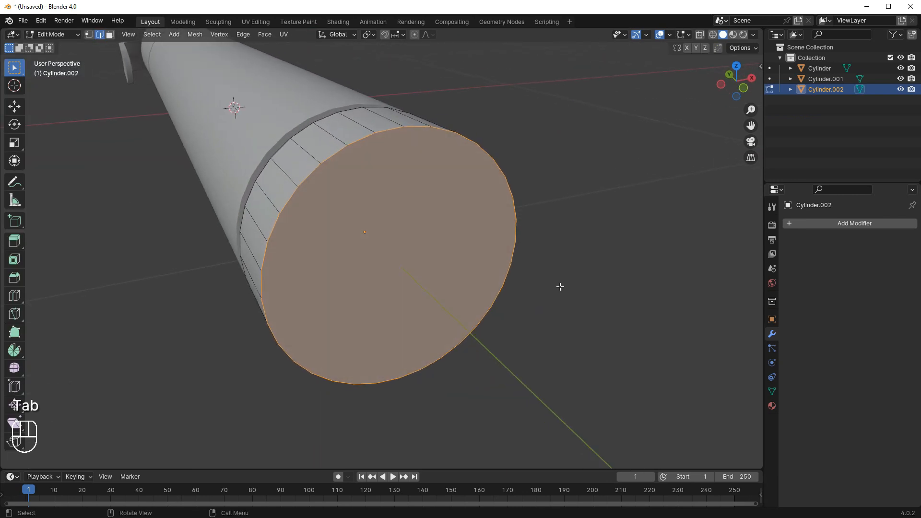
{"action": "key", "text": "i"}
{"action": "left_click", "coordinate": [518, 274]}
{"action": "key", "text": "e"}
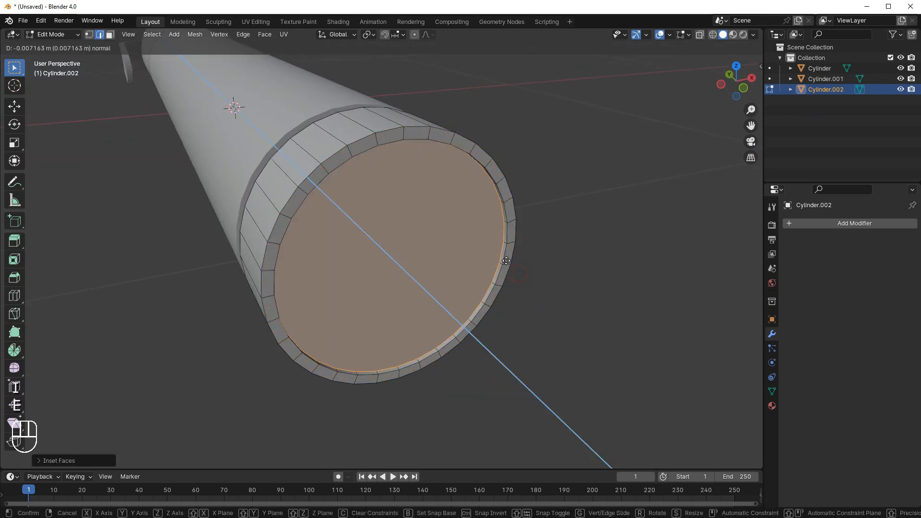
{"action": "left_click", "coordinate": [502, 255]}
Inset the cap's recessed face and extrude it outward about 0.02 m to form a raised disc.
{"action": "key", "text": "i"}
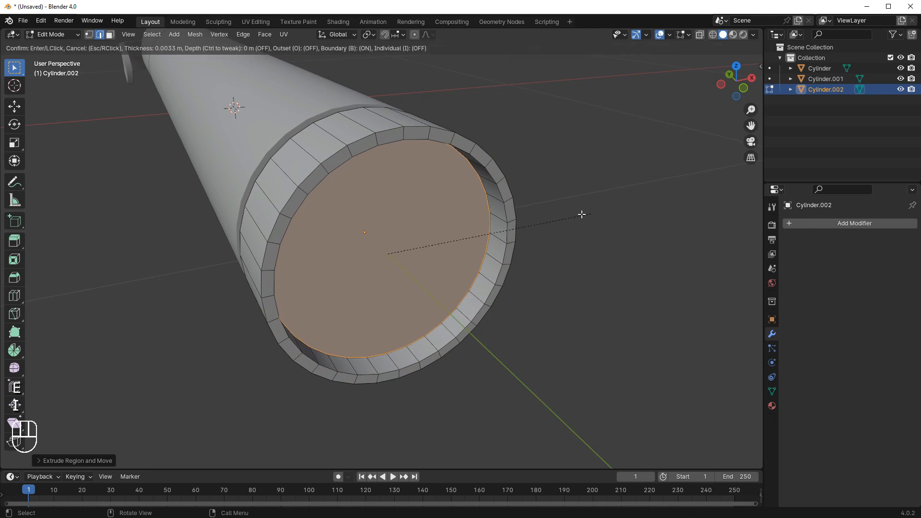
{"action": "left_click", "coordinate": [512, 224]}
{"action": "key", "text": "e"}
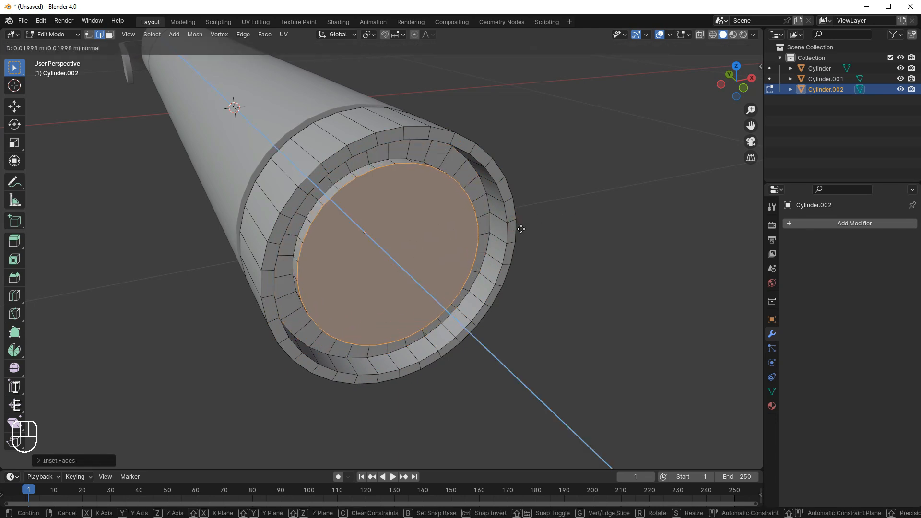
{"action": "left_click", "coordinate": [522, 229]}
Inset the raised disc's face and bevel the resulting circular edge into a narrow ring.
{"action": "key", "text": "i"}
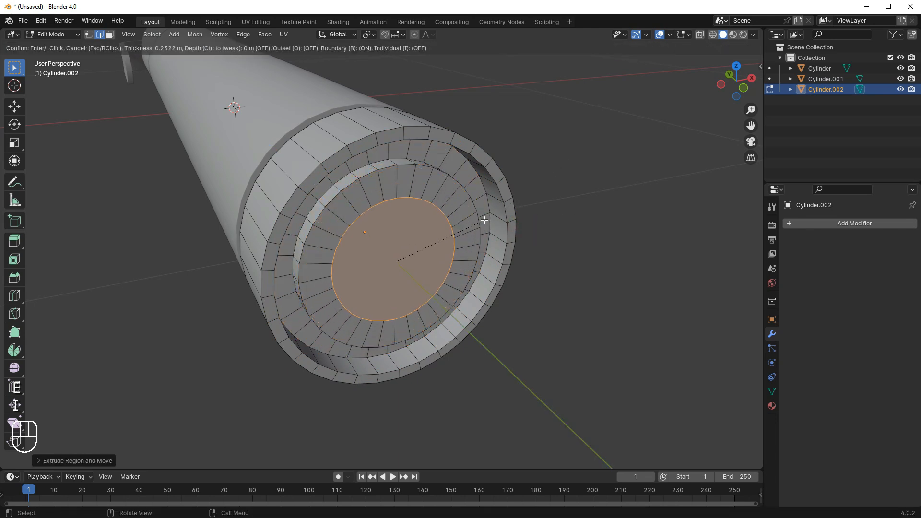
{"action": "left_click", "coordinate": [473, 220]}
{"action": "scroll", "coordinate": [513, 211], "scroll_direction": "up", "scroll_amount": 2}
{"action": "key", "text": "ctrl+b"}
{"action": "left_click", "coordinate": [547, 216]}
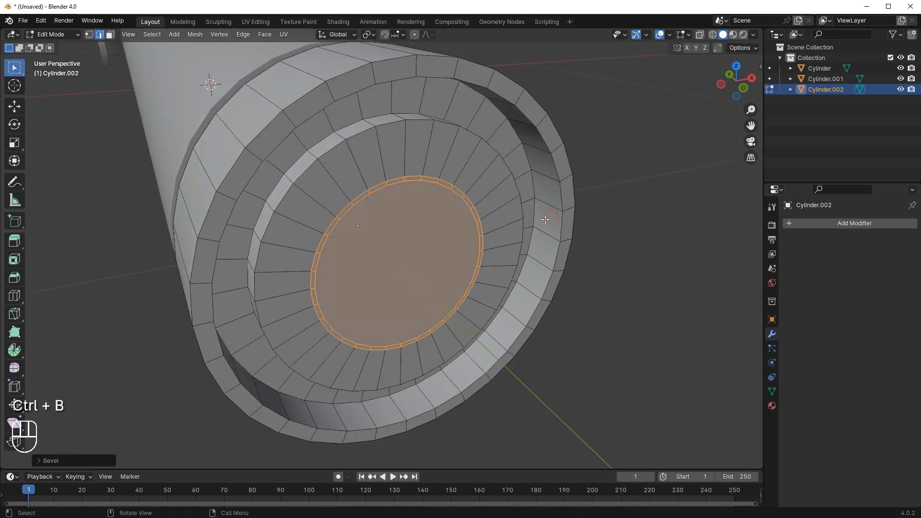
Try to extrude the beveled ring together with the central disc.
{"action": "key", "text": "e"}
{"action": "left_click", "coordinate": [523, 229]}
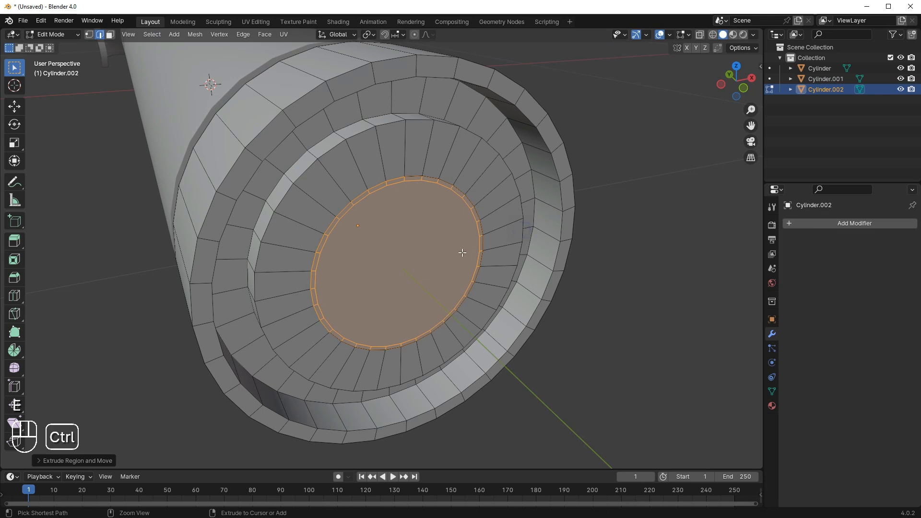
{"action": "key", "text": "ctrl+z"}
Undo the combined ring-and-disc extrusion and extrude only the narrow ring inward about 0.004 m to form a groove.
{"action": "key", "text": "3"}
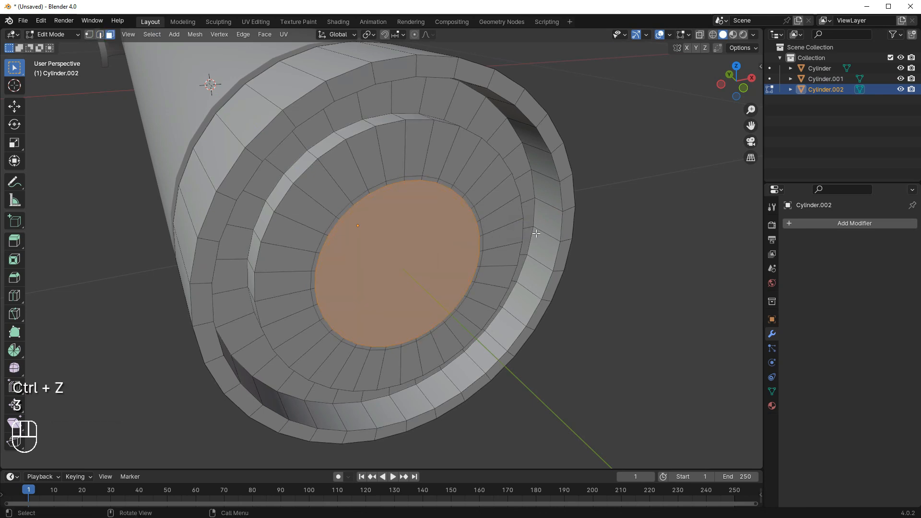
{"action": "scroll", "coordinate": [541, 233], "scroll_direction": "up", "scroll_amount": 1}
{"action": "key", "text": "ctrl+z"}
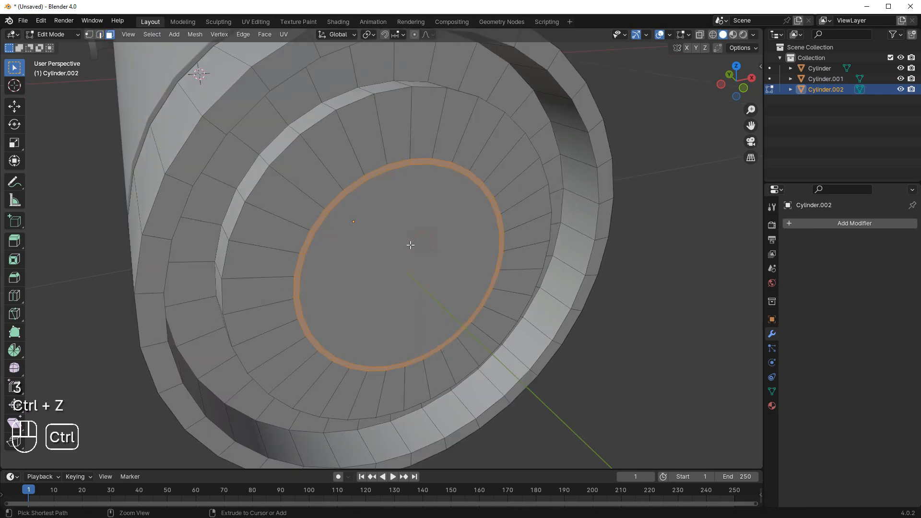
{"action": "middle_click_drag", "start_coordinate": [469, 246], "coordinate": [533, 272]}
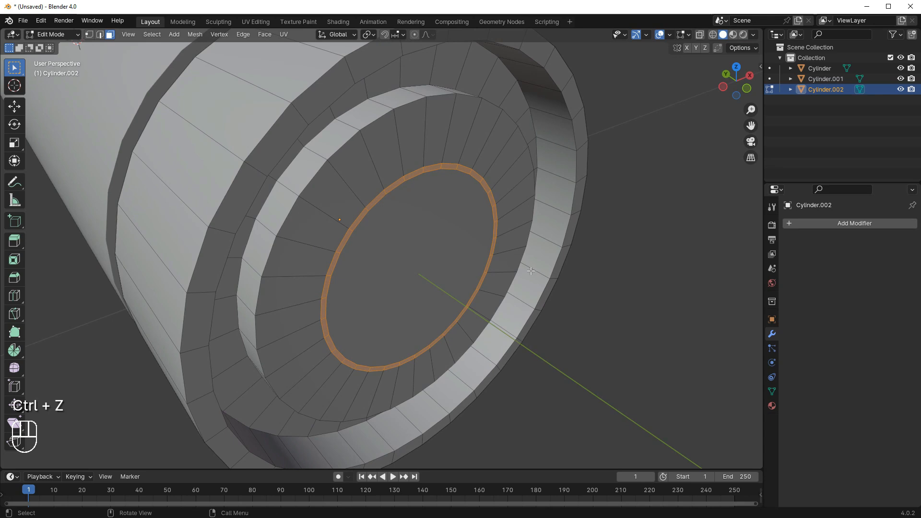
{"action": "key", "text": "e"}
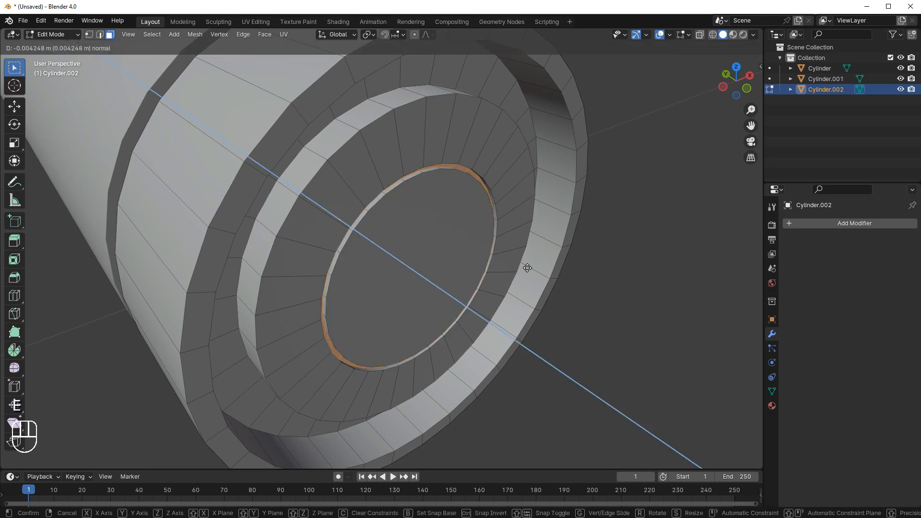
{"action": "left_click", "coordinate": [527, 268]}
Scale the cap's central disc face to about 0.93 and inset it to a small circle at the centre.
{"action": "key", "text": "2"}
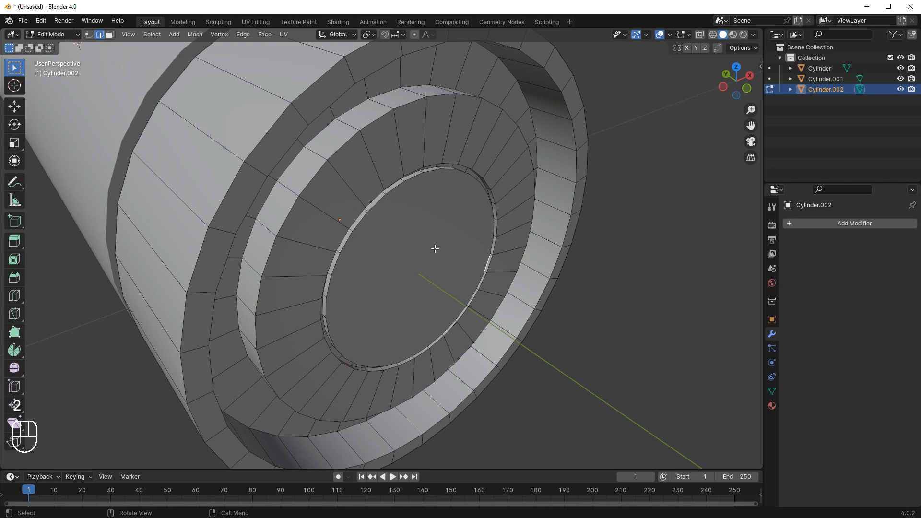
{"action": "left_click", "coordinate": [434, 248]}
{"action": "key", "text": "s"}
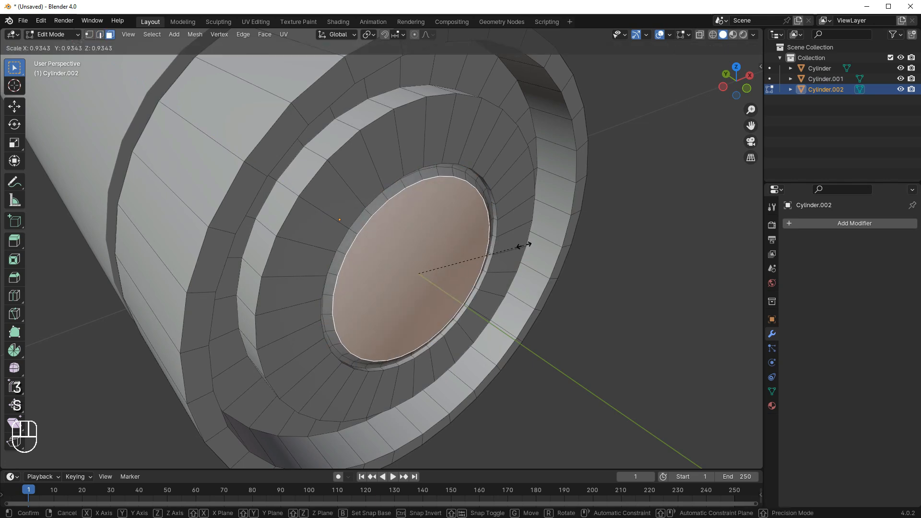
{"action": "left_click", "coordinate": [524, 245]}
{"action": "key", "text": "i"}
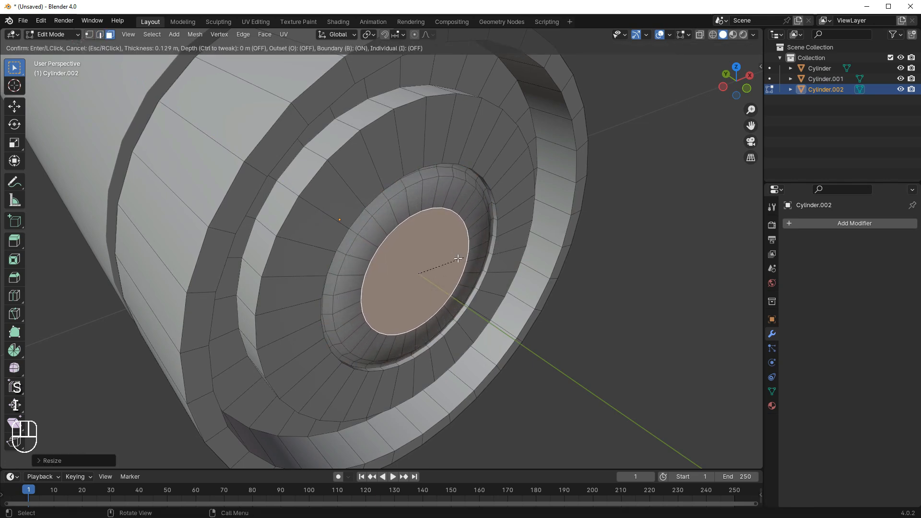
{"action": "right_click", "coordinate": [454, 260]}
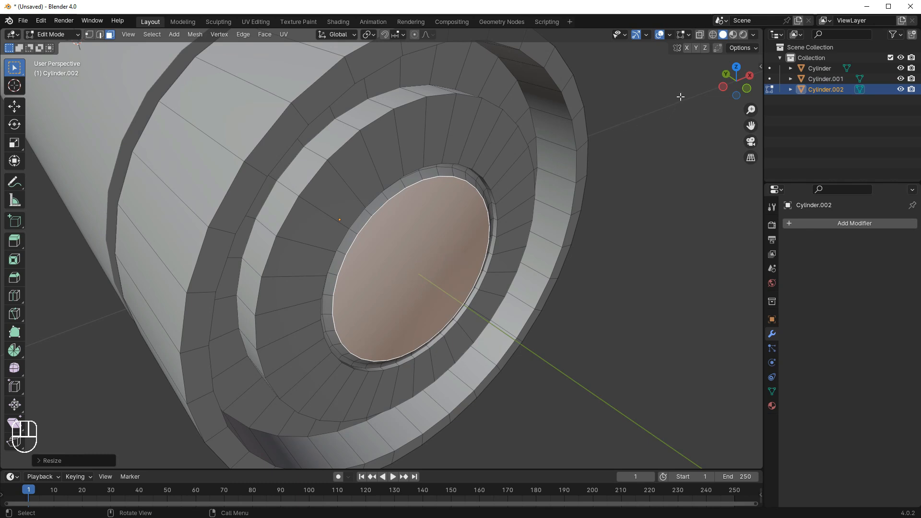
{"action": "key", "text": "i"}
{"action": "left_click", "coordinate": [458, 257]}
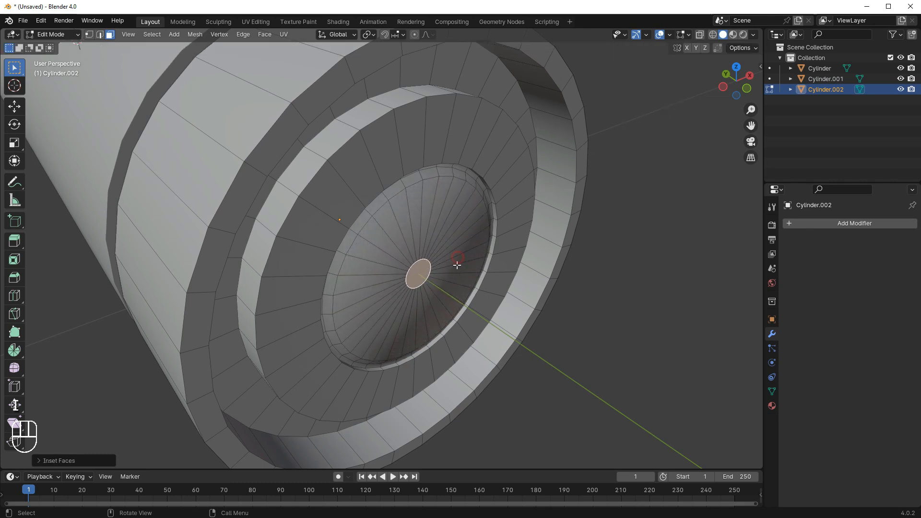
Extrude the small central circle slightly inward and scale it down to form a tapered dimple.
{"action": "scroll", "coordinate": [457, 259], "scroll_direction": "up", "scroll_amount": 3}
{"action": "key", "text": "e"}
{"action": "left_click", "coordinate": [474, 281]}
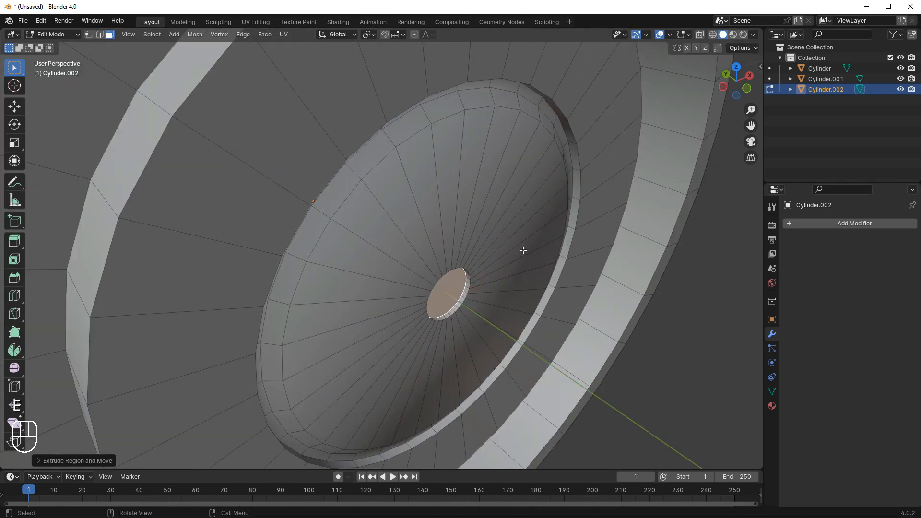
{"action": "key", "text": "s"}
{"action": "left_click", "coordinate": [505, 260]}
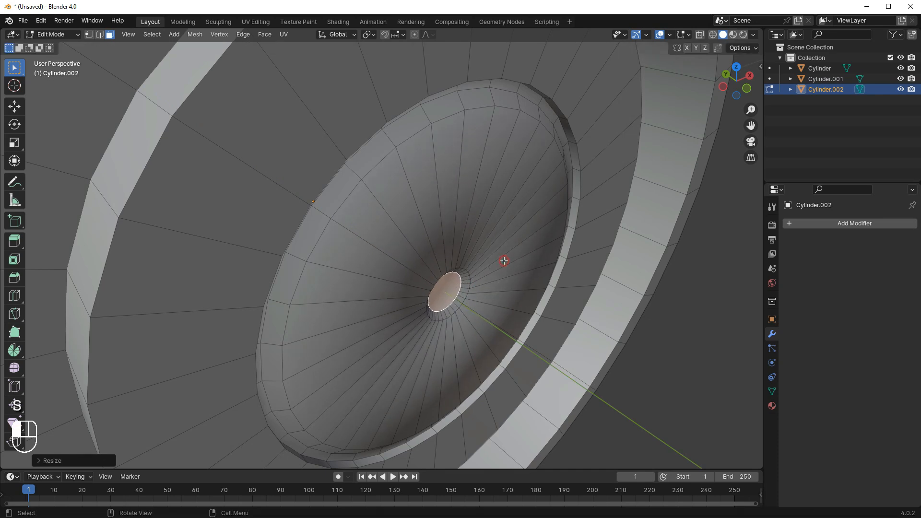
Return to Object Mode and apply Shade Auto Smooth to the detailed cap.
{"action": "key", "text": "Tab"}
{"action": "scroll", "coordinate": [480, 249], "scroll_direction": "down", "scroll_amount": 5}
{"action": "middle_click_drag", "start_coordinate": [480, 249], "coordinate": [444, 255]}
{"action": "right_click", "coordinate": [483, 264]}
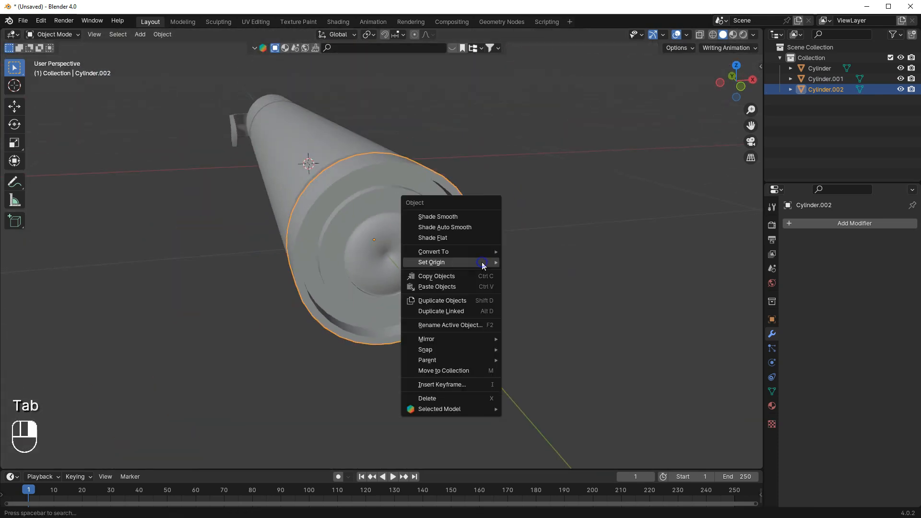
{"action": "left_click", "coordinate": [462, 227]}
{"action": "left_click", "coordinate": [516, 235]}
Move the short cap along the Y axis about 0.02 m, plus a fine adjustment, to fit flush against the main body.
{"action": "middle_click_drag", "start_coordinate": [516, 235], "coordinate": [453, 230]}
{"action": "scroll", "coordinate": [446, 228], "scroll_direction": "up", "scroll_amount": 4}
{"action": "left_click", "coordinate": [390, 247]}
{"action": "scroll", "coordinate": [421, 220], "scroll_direction": "up", "scroll_amount": 3}
{"action": "key", "text": "g"}
{"action": "key", "text": "y"}
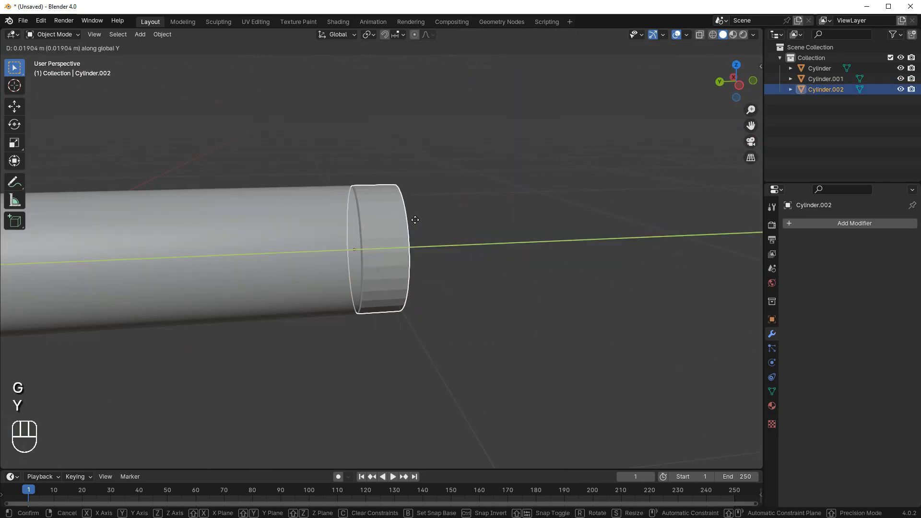
{"action": "left_click", "coordinate": [416, 219]}
{"action": "scroll", "coordinate": [415, 218], "scroll_direction": "up", "scroll_amount": 6}
{"action": "key", "text": "g"}
{"action": "key", "text": "y"}
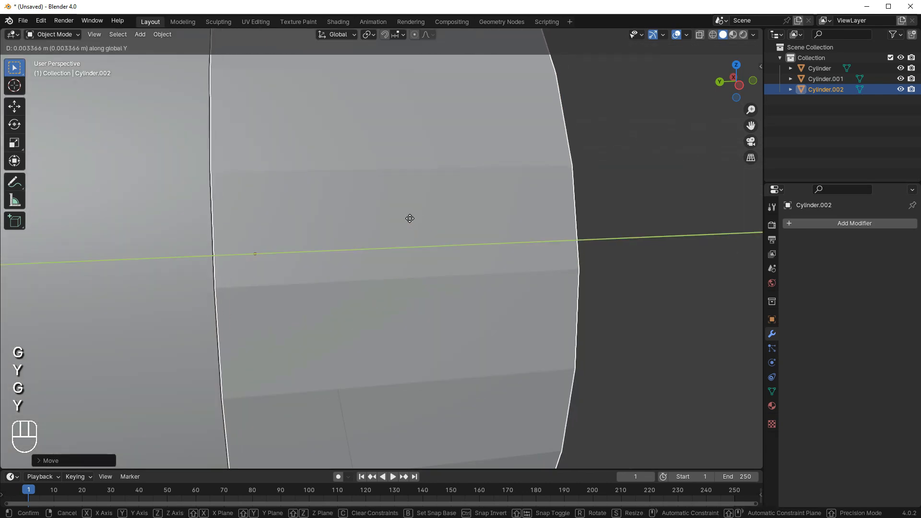
{"action": "left_click", "coordinate": [410, 218]}
Add a level 2 Subdivision modifier to the short cap and shade it smooth.
{"action": "scroll", "coordinate": [406, 219], "scroll_direction": "down", "scroll_amount": 10}
{"action": "middle_click_drag", "start_coordinate": [322, 294], "coordinate": [244, 286]}
{"action": "scroll", "coordinate": [388, 235], "scroll_direction": "up", "scroll_amount": 7}
{"action": "middle_click_drag", "start_coordinate": [391, 217], "coordinate": [361, 224]}
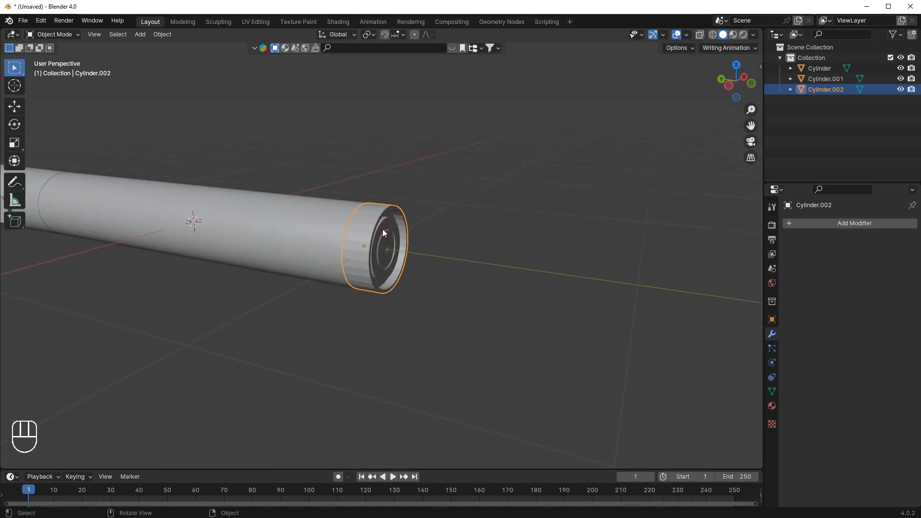
{"action": "middle_click_drag", "start_coordinate": [436, 203], "coordinate": [419, 207]}
{"action": "key", "text": "ctrl+2"}
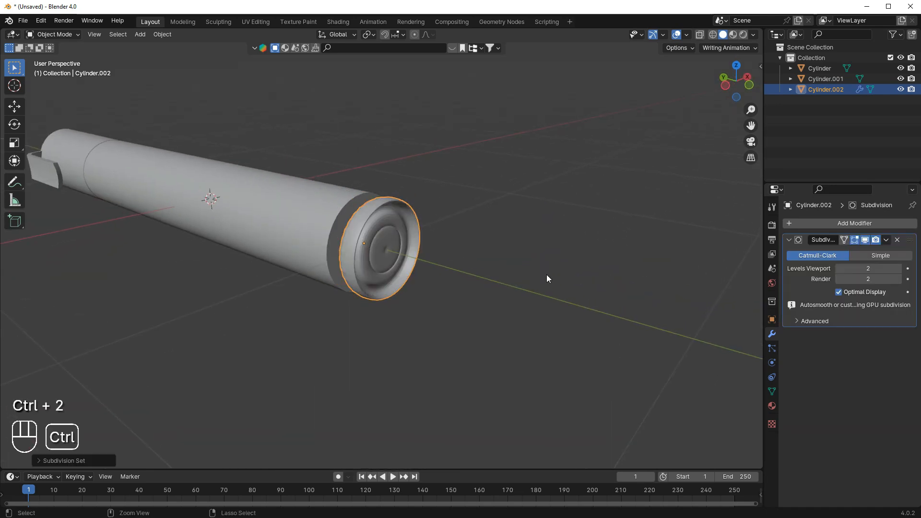
{"action": "scroll", "coordinate": [600, 229], "scroll_direction": "up", "scroll_amount": 6}
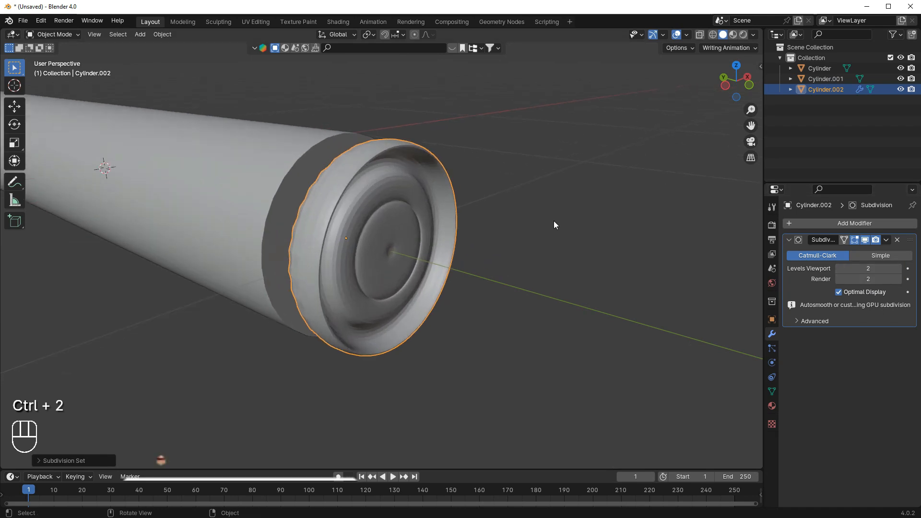
{"action": "right_click", "coordinate": [446, 166]}
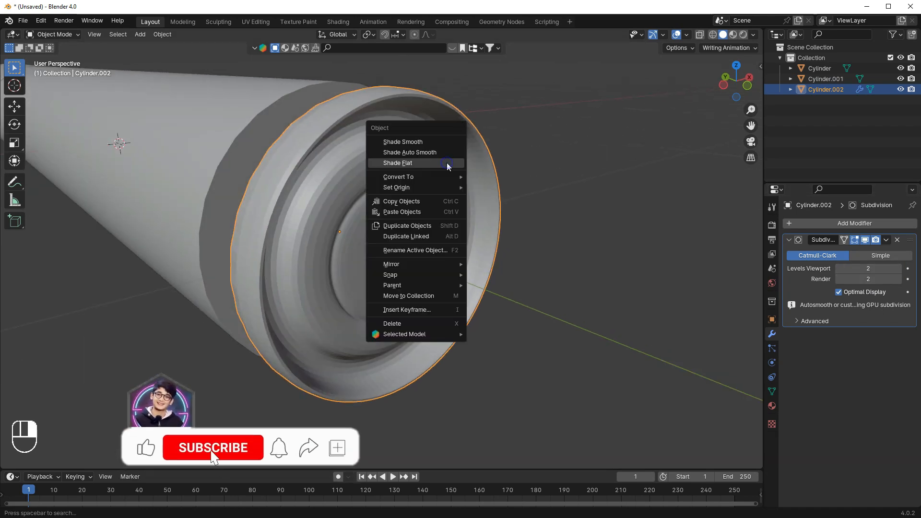
{"action": "left_click", "coordinate": [430, 143]}
{"action": "middle_click_drag", "start_coordinate": [410, 163], "coordinate": [457, 185]}
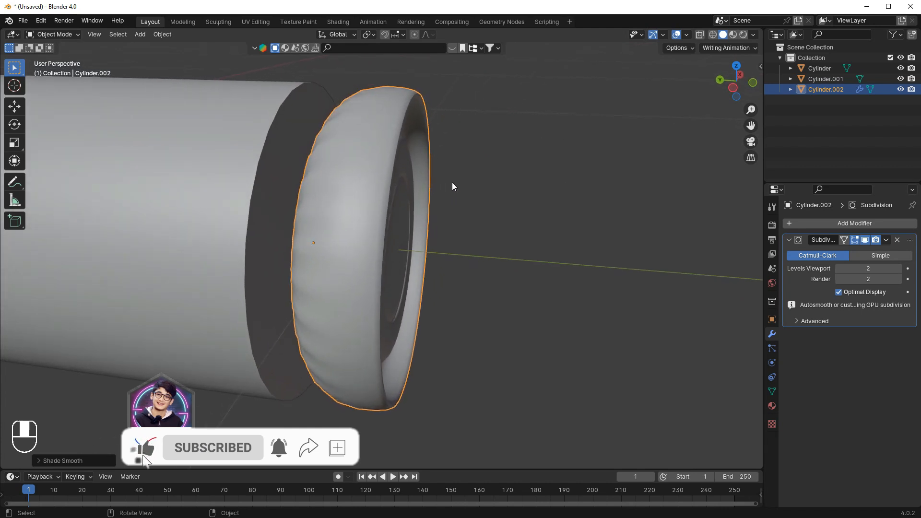
Select the edge loop at the back of the short cap in Edit Mode and inset its back face slightly.
{"action": "key", "text": "Tab"}
{"action": "middle_click_drag", "start_coordinate": [278, 220], "coordinate": [339, 232]}
{"action": "key", "text": "1"}
{"action": "left_click", "coordinate": [333, 207], "text": "alt"}
{"action": "middle_click_drag", "start_coordinate": [375, 192], "coordinate": [344, 190]}
{"action": "scroll", "coordinate": [436, 206], "scroll_direction": "up", "scroll_amount": 2}
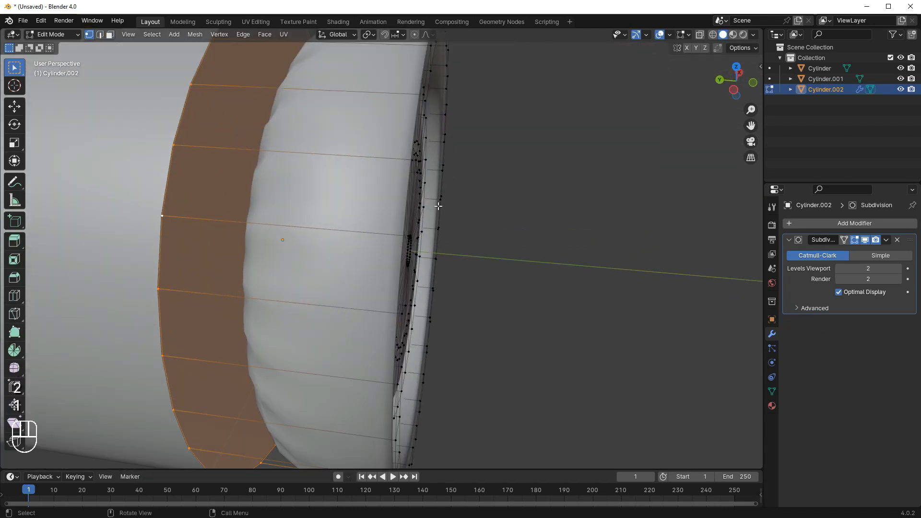
{"action": "key", "text": "i"}
{"action": "left_click", "coordinate": [430, 206]}
{"action": "middle_click_drag", "start_coordinate": [429, 207], "coordinate": [448, 241]}
Add a loop cut around the cap's outer side wall and bevel it into two supporting loops near the edges.
{"action": "key", "text": "ctrl+r"}
{"action": "left_click", "coordinate": [397, 241]}
{"action": "key", "text": "ctrl+b"}
{"action": "left_click", "coordinate": [491, 263]}
{"action": "middle_click_drag", "start_coordinate": [491, 263], "coordinate": [259, 202]}
Add two centred loop cuts around the flat front rim of the cap.
{"action": "key", "text": "ctrl+r"}
{"action": "scroll", "coordinate": [146, 202], "scroll_direction": "up", "scroll_amount": 1}
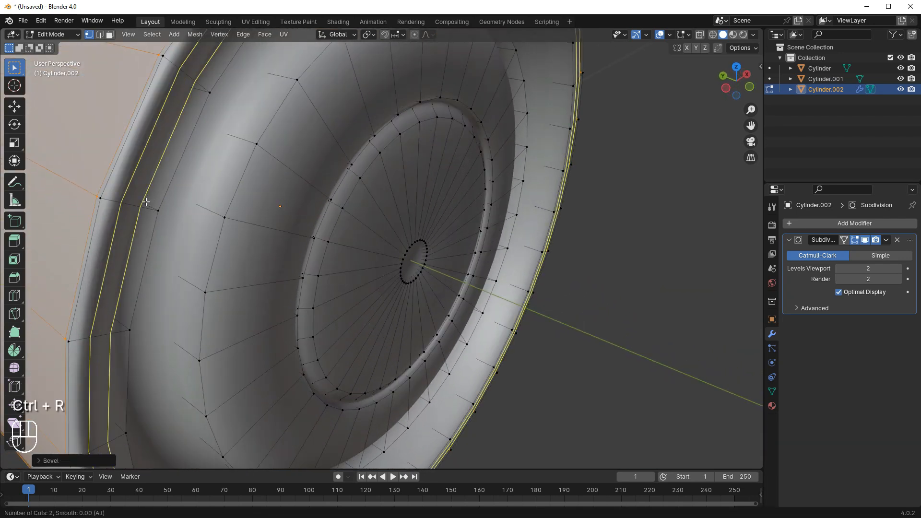
{"action": "left_click", "coordinate": [146, 202]}
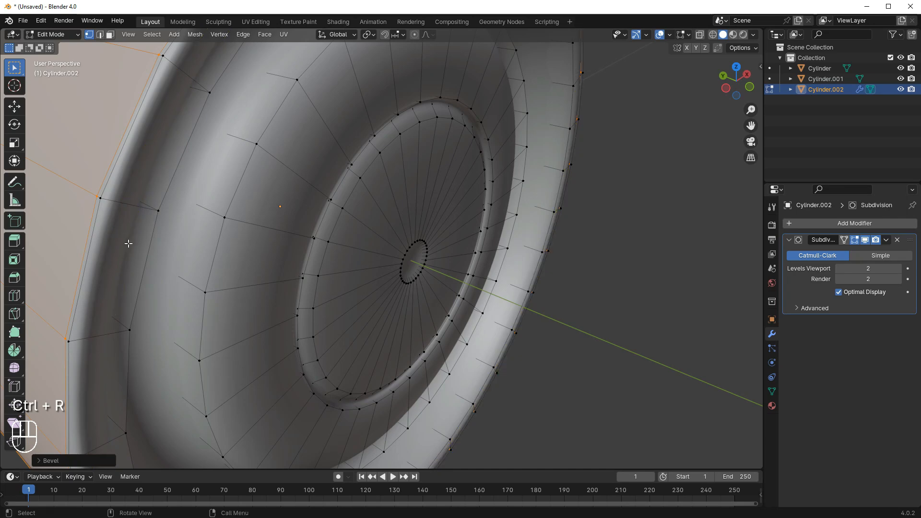
{"action": "left_click", "coordinate": [124, 211]}
{"action": "right_click", "coordinate": [123, 211]}
Add a loop cut on the raised disc's annular face and bevel it into loops near both of its borders.
{"action": "middle_click_drag", "start_coordinate": [129, 214], "coordinate": [118, 214]}
{"action": "key", "text": "ctrl+r"}
{"action": "left_click", "coordinate": [218, 210]}
{"action": "right_click", "coordinate": [219, 210]}
{"action": "scroll", "coordinate": [288, 203], "scroll_direction": "up", "scroll_amount": 2}
{"action": "key", "text": "ctrl+b"}
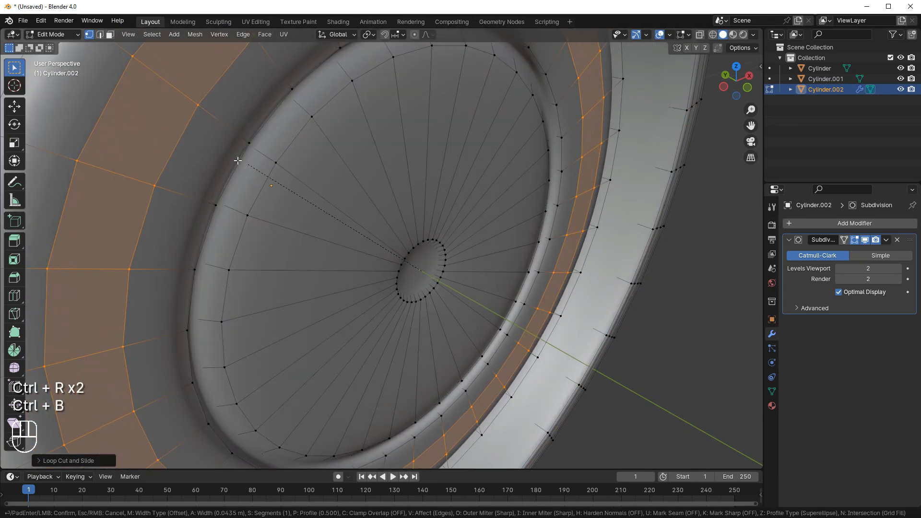
{"action": "left_click", "coordinate": [246, 177]}
Add a loop cut on the central disc inside the groove and bevel it toward the disc's edge and the dimple.
{"action": "scroll", "coordinate": [246, 177], "scroll_direction": "down", "scroll_amount": 2}
{"action": "middle_click_drag", "start_coordinate": [246, 177], "coordinate": [333, 212]}
{"action": "key", "text": "ctrl+r"}
{"action": "left_click", "coordinate": [337, 212]}
{"action": "right_click", "coordinate": [337, 212]}
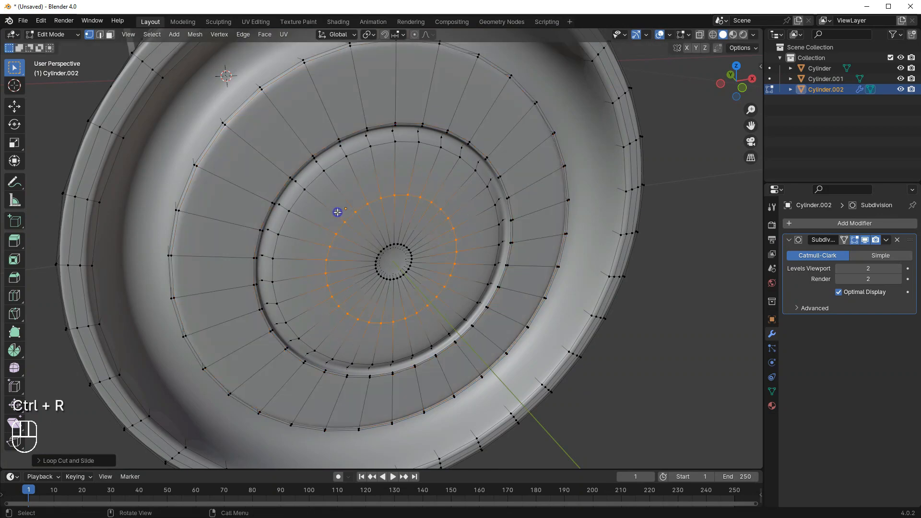
{"action": "scroll", "coordinate": [337, 212], "scroll_direction": "up", "scroll_amount": 2}
{"action": "key", "text": "ctrl+b"}
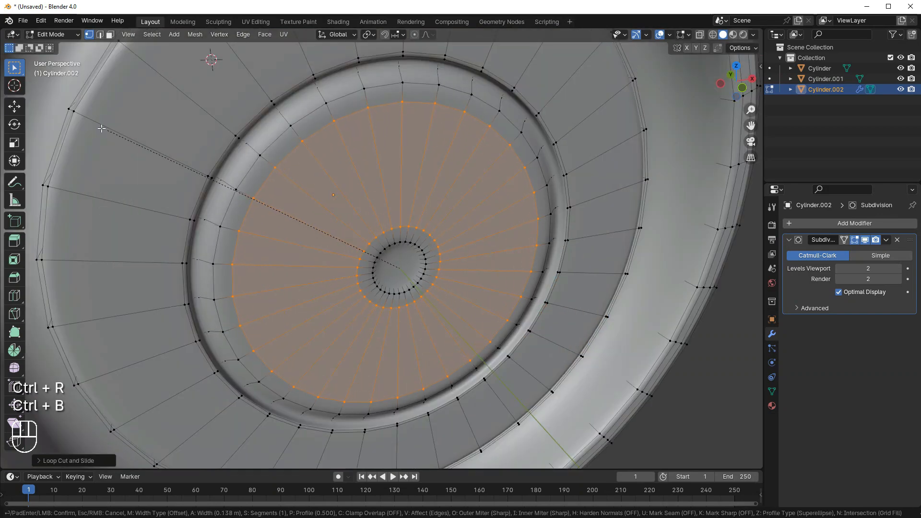
Select the small circular face at the bottom of the central dimple and inset it slightly.
{"action": "key", "text": "3"}
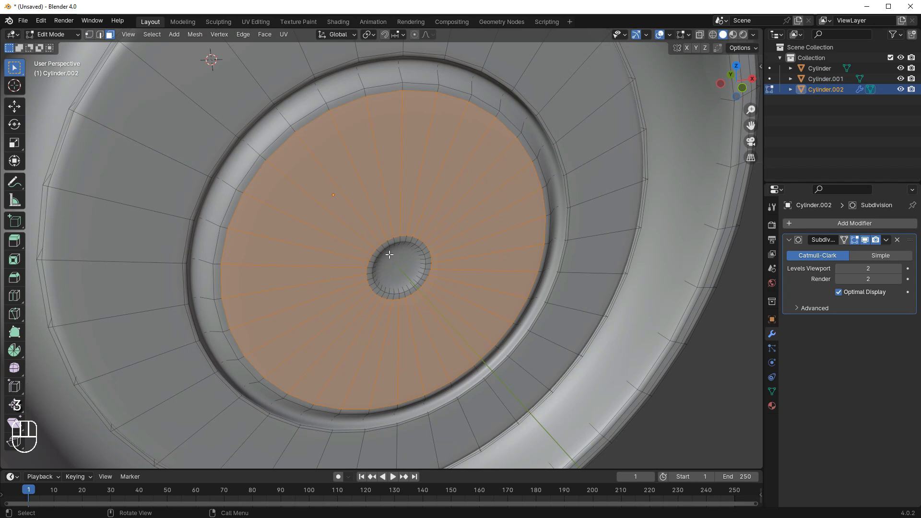
{"action": "left_click", "coordinate": [398, 259]}
{"action": "scroll", "coordinate": [508, 224], "scroll_direction": "up", "scroll_amount": 2}
{"action": "key", "text": "i"}
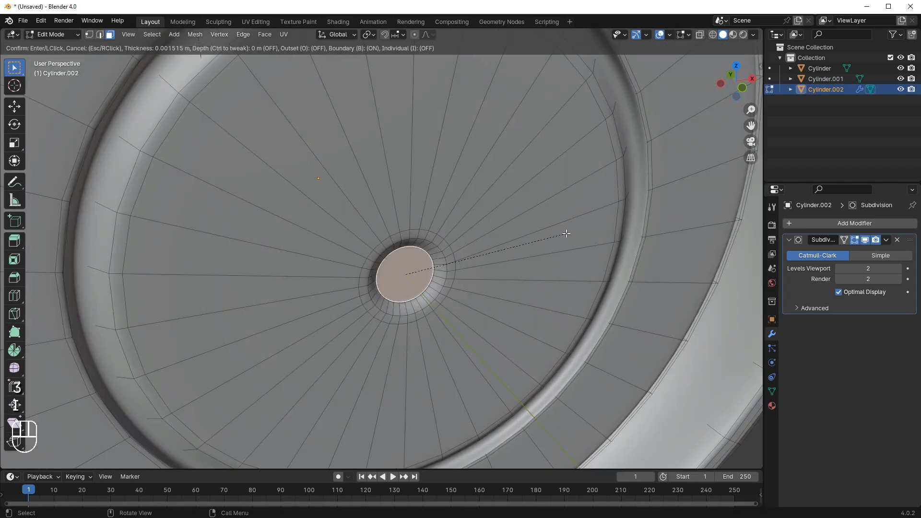
{"action": "left_click", "coordinate": [564, 233]}
{"action": "scroll", "coordinate": [505, 282], "scroll_direction": "up", "scroll_amount": 3}
Add a centred loop cut around the dimple's wall and check the smoothed cap in Object Mode.
{"action": "key", "text": "ctrl+r"}
{"action": "left_click", "coordinate": [461, 293]}
{"action": "right_click", "coordinate": [462, 294]}
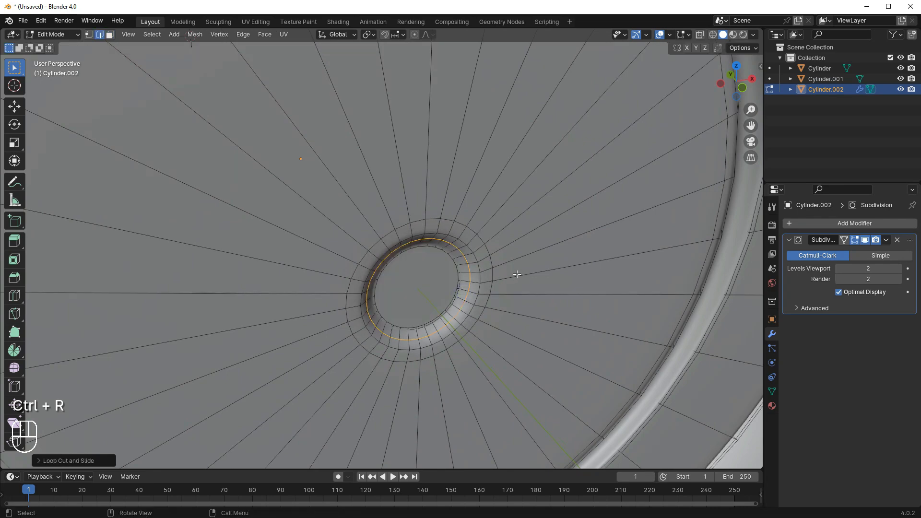
{"action": "scroll", "coordinate": [516, 273], "scroll_direction": "up", "scroll_amount": 3}
{"action": "key", "text": "Tab"}
{"action": "scroll", "coordinate": [527, 262], "scroll_direction": "down", "scroll_amount": 5}
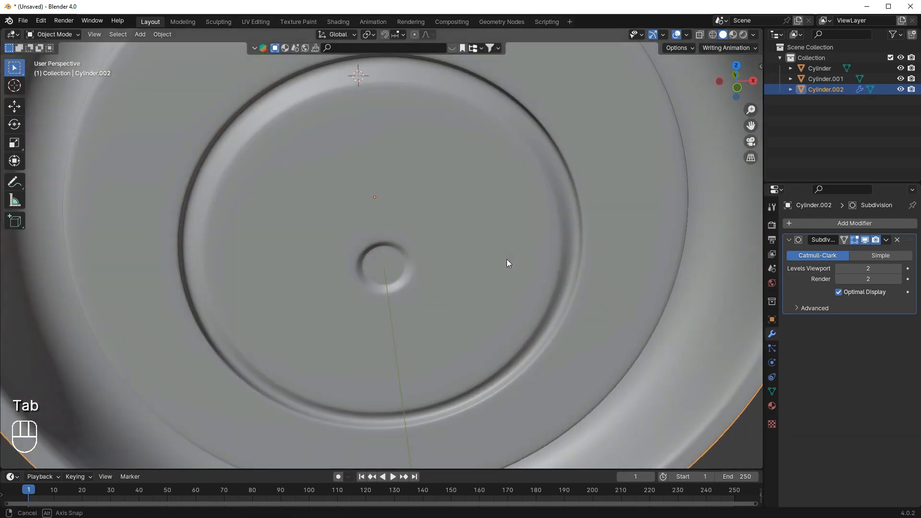
Add a loop cut on the recessed floor around the raised disc and bevel it into two supporting loops.
{"action": "key", "text": "Tab"}
{"action": "key", "text": "ctrl+r"}
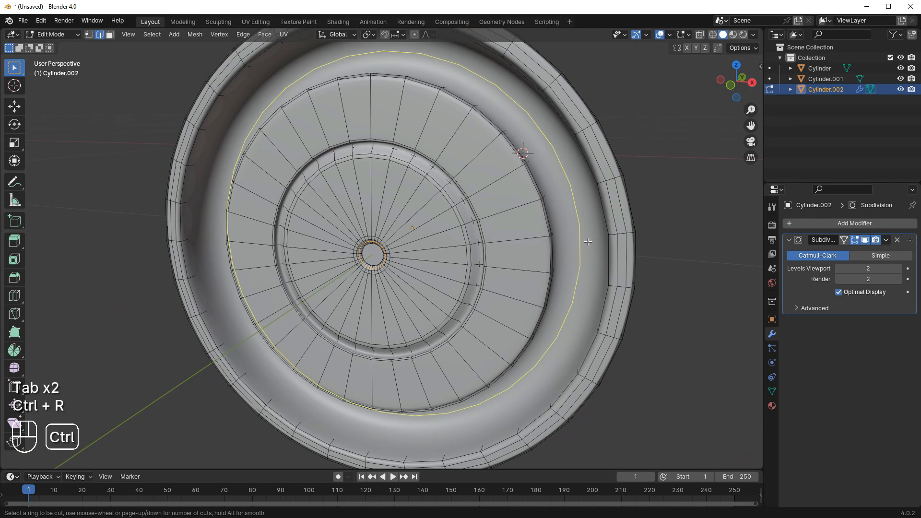
{"action": "left_click", "coordinate": [590, 241]}
{"action": "right_click", "coordinate": [582, 240]}
{"action": "middle_click_drag", "start_coordinate": [582, 241], "coordinate": [619, 250]}
{"action": "key", "text": "ctrl+b"}
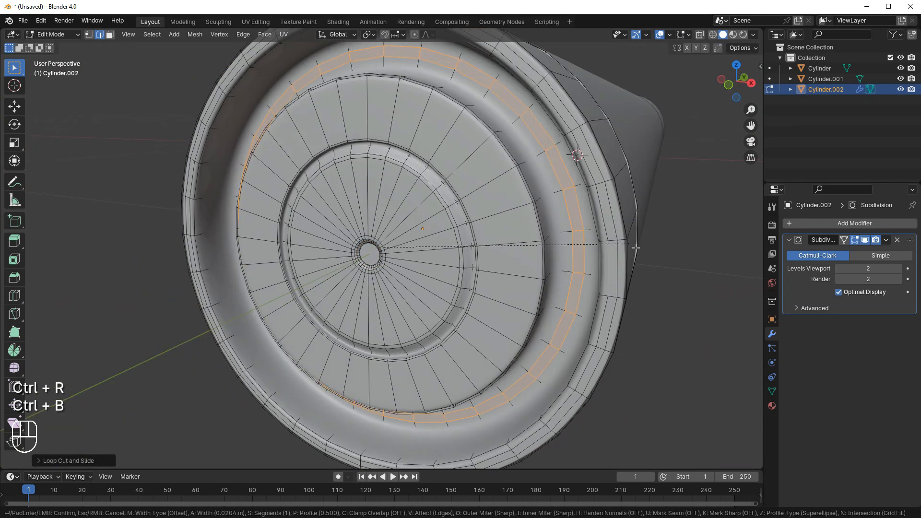
{"action": "left_click", "coordinate": [661, 264]}
Add a level 2 Subdivision modifier to the end section carrying the side clip and shade it smooth.
{"action": "key", "text": "Tab"}
{"action": "scroll", "coordinate": [643, 264], "scroll_direction": "down", "scroll_amount": 4}
{"action": "middle_click_drag", "start_coordinate": [638, 263], "coordinate": [303, 282]}
{"action": "left_click", "coordinate": [303, 283]}
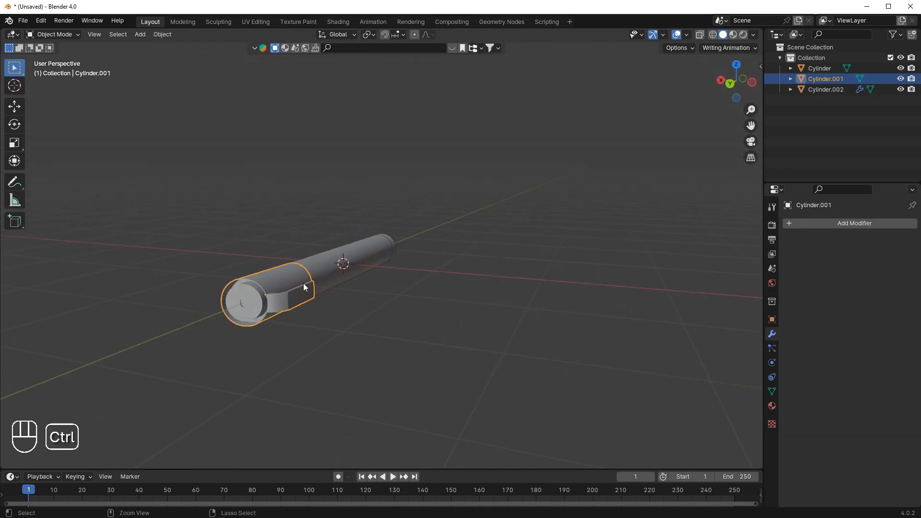
{"action": "key", "text": "ctrl+2"}
{"action": "key", "text": "ctrl+space"}
{"action": "key", "text": "ctrl+space"}
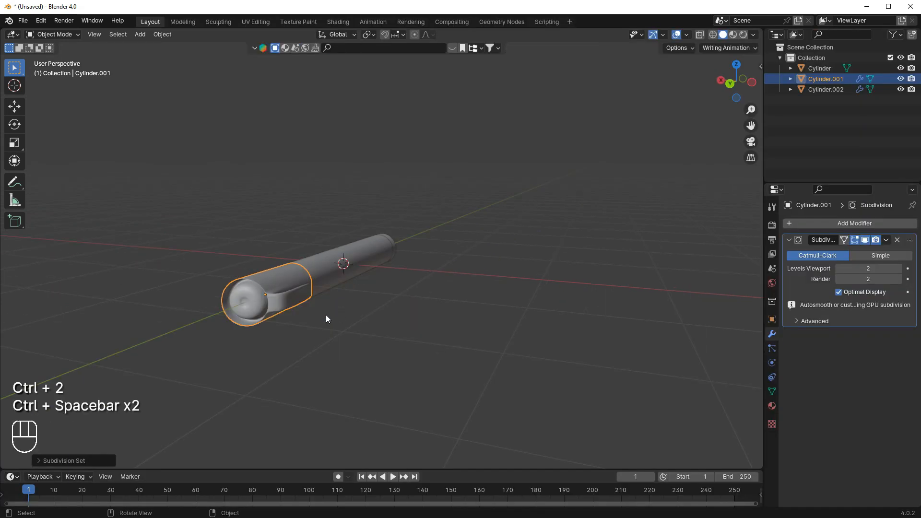
{"action": "key", "text": "KP_Decimal"}
{"action": "middle_click_drag", "start_coordinate": [450, 310], "coordinate": [527, 162]}
{"action": "right_click", "coordinate": [529, 164]}
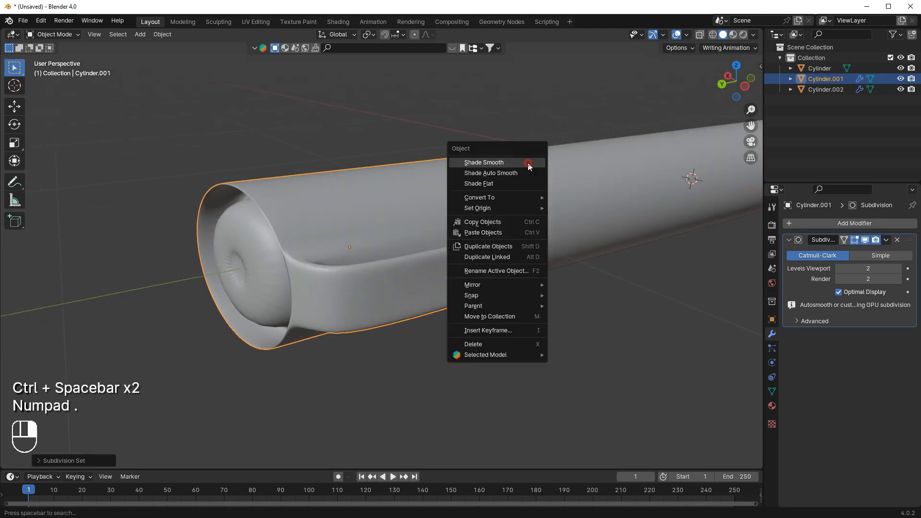
{"action": "left_click", "coordinate": [528, 163]}
Try to bevel a centred loop cut on the clip section's outer wall into two supporting loops.
{"action": "middle_click_drag", "start_coordinate": [344, 216], "coordinate": [252, 314]}
{"action": "key", "text": "Tab"}
{"action": "key", "text": "ctrl+r"}
{"action": "left_click", "coordinate": [353, 257]}
{"action": "right_click", "coordinate": [354, 257]}
{"action": "scroll", "coordinate": [515, 216], "scroll_direction": "up", "scroll_amount": 2}
{"action": "key", "text": "ctrl+b"}
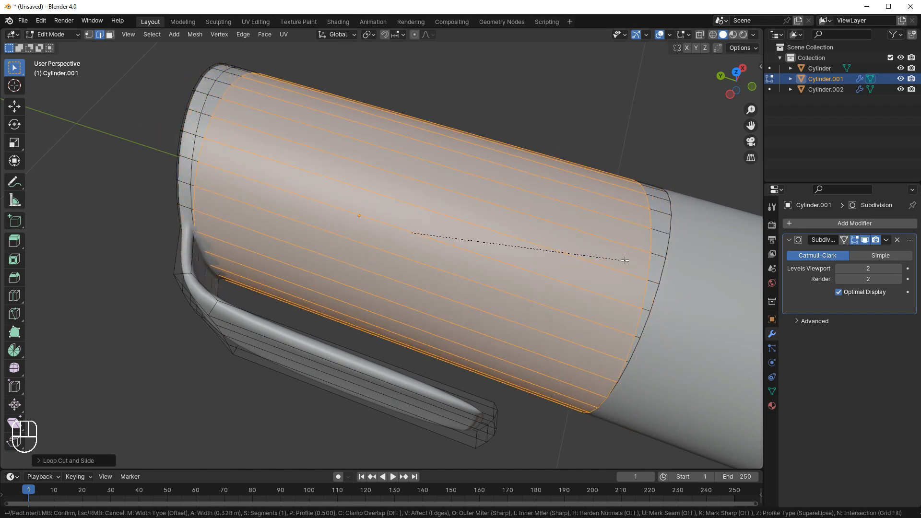
{"action": "right_click", "coordinate": [624, 260]}
{"action": "key", "text": "ctrl+z"}
Add two supporting loop cuts around the outer wall, one close to the joint with the barrel and one near the recessed end.
{"action": "key", "text": "ctrl+r"}
{"action": "left_click", "coordinate": [548, 250]}
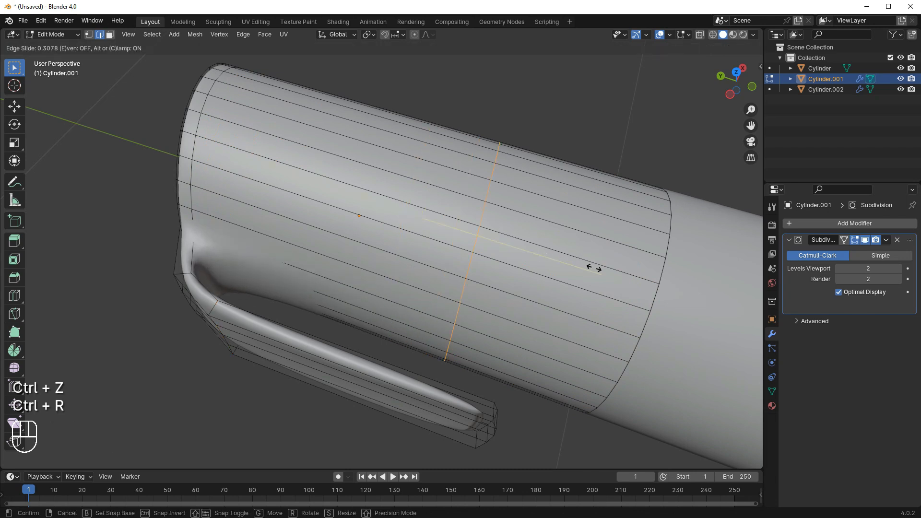
{"action": "left_click", "coordinate": [712, 336]}
{"action": "key", "text": "ctrl+r"}
{"action": "left_click", "coordinate": [539, 255]}
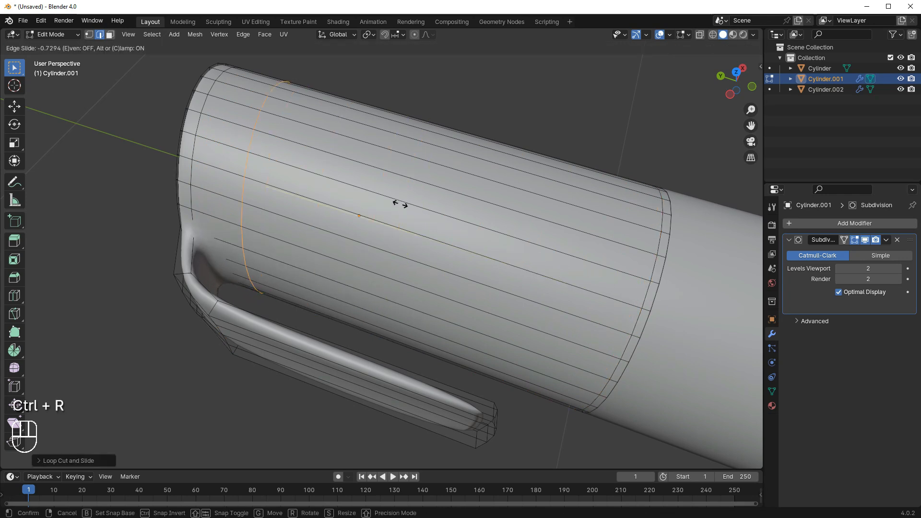
{"action": "left_click", "coordinate": [360, 176]}
Switch to vertex selection and select the edge loop around the rim of the raised disc in the recess.
{"action": "middle_click_drag", "start_coordinate": [360, 177], "coordinate": [291, 284]}
{"action": "key", "text": "ctrl+r"}
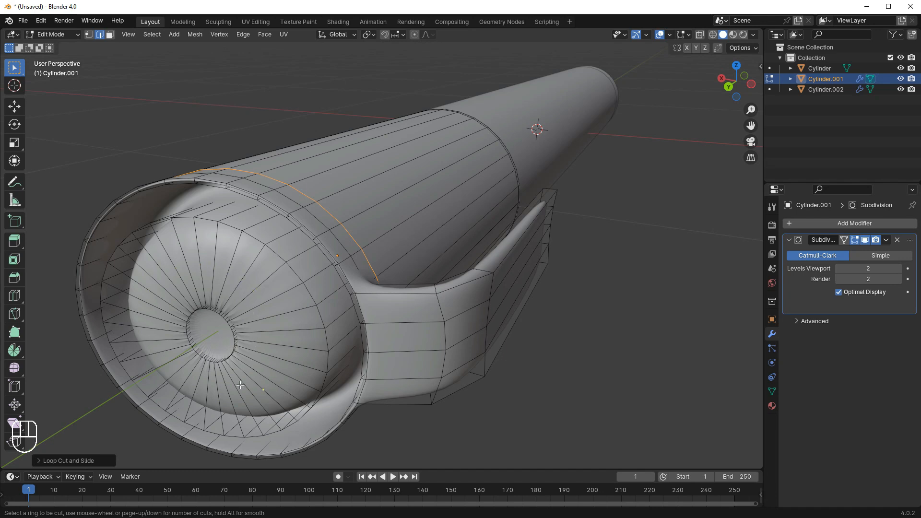
{"action": "key", "text": "Escape"}
{"action": "key", "text": "grave"}
{"action": "key", "text": "1"}
{"action": "right_click", "coordinate": [329, 274]}
{"action": "key", "text": "Escape"}
{"action": "left_click", "coordinate": [298, 281], "text": "alt"}
{"action": "scroll", "coordinate": [298, 281], "scroll_direction": "up", "scroll_amount": 2}
Try to bevel the disc's rim loop with 3 segments and check the smoothed section in Object Mode.
{"action": "key", "text": "ctrl+b"}
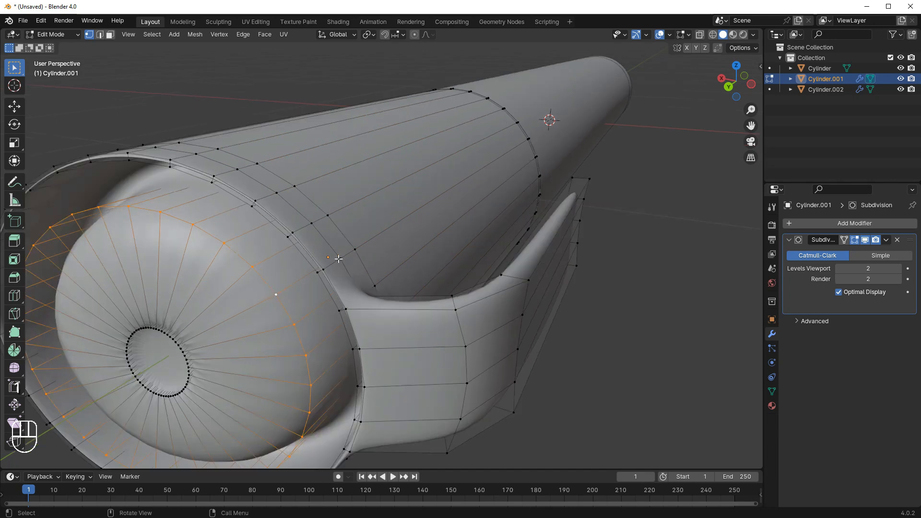
{"action": "scroll", "coordinate": [357, 264], "scroll_direction": "up", "scroll_amount": 2}
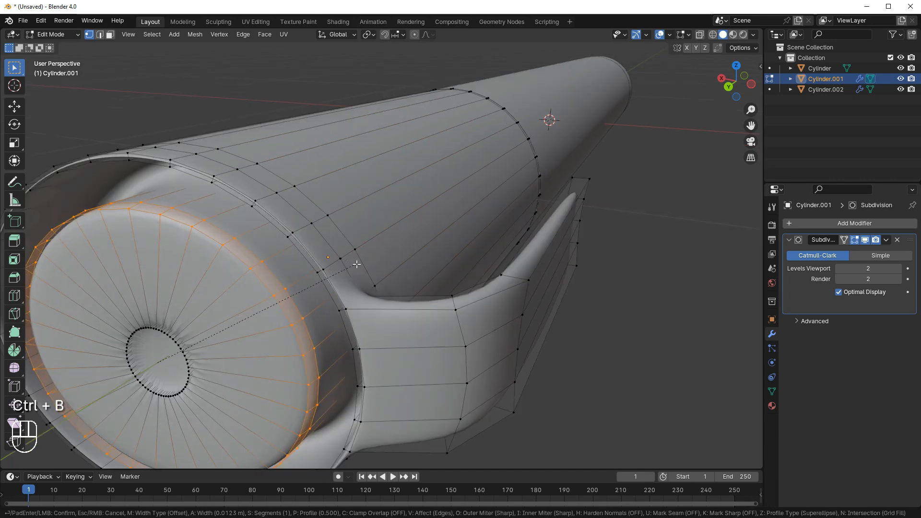
{"action": "right_click", "coordinate": [357, 264]}
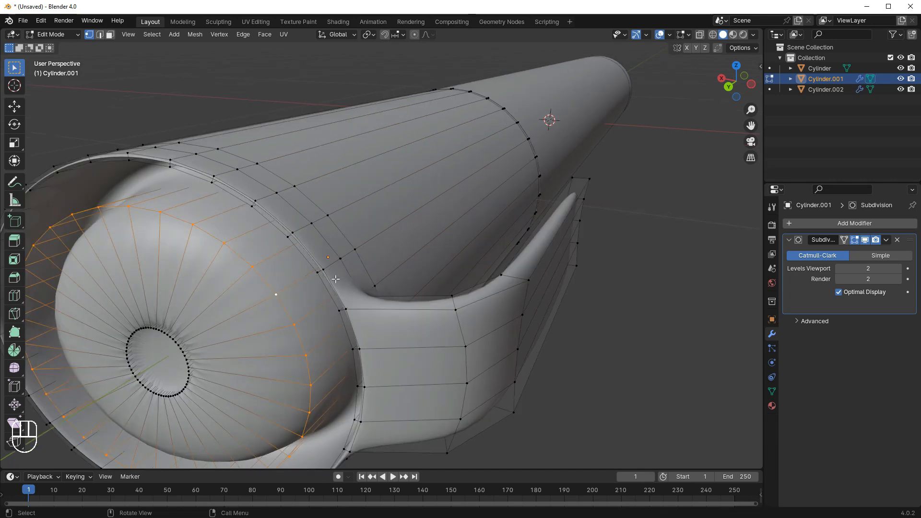
{"action": "scroll", "coordinate": [335, 277], "scroll_direction": "up", "scroll_amount": 2}
{"action": "key", "text": "ctrl+b"}
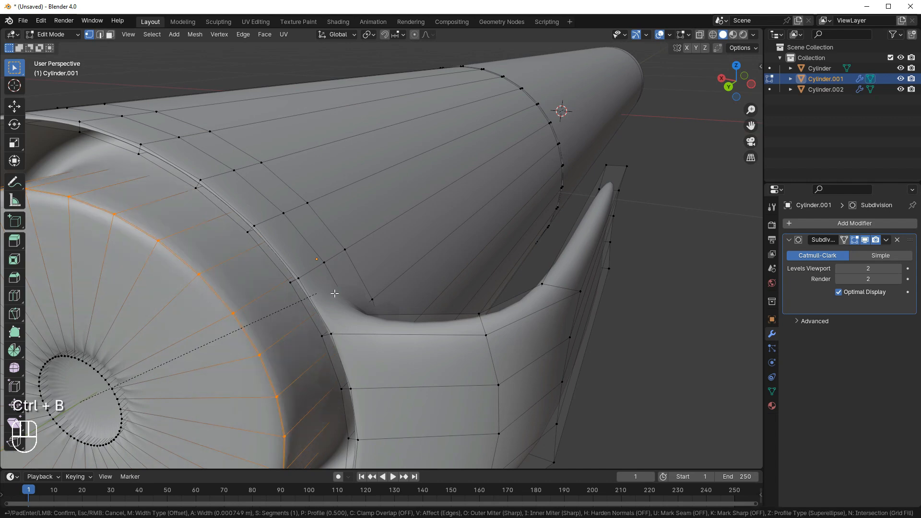
{"action": "scroll", "coordinate": [334, 294], "scroll_direction": "up", "scroll_amount": 1}
{"action": "scroll", "coordinate": [334, 293], "scroll_direction": "up", "scroll_amount": 1}
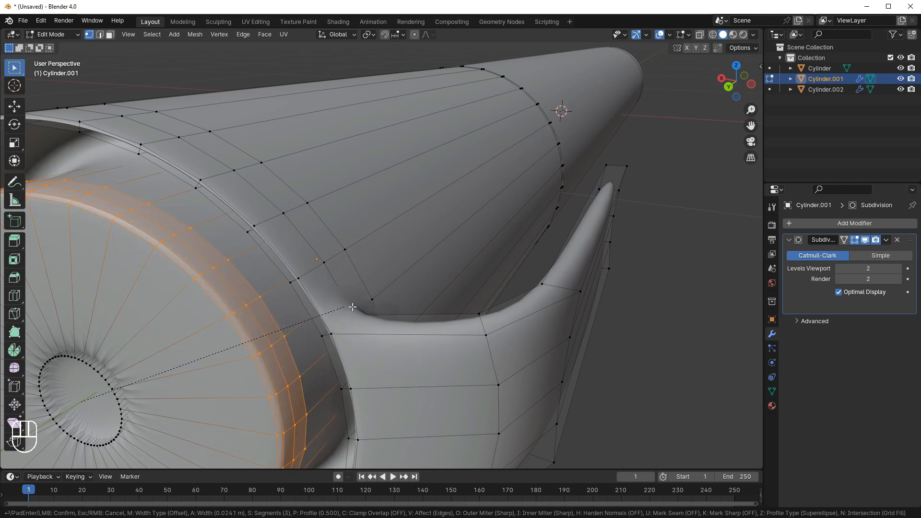
{"action": "left_click", "coordinate": [353, 307]}
{"action": "scroll", "coordinate": [355, 307], "scroll_direction": "down", "scroll_amount": 3}
{"action": "middle_click_drag", "start_coordinate": [355, 307], "coordinate": [384, 308]}
{"action": "key", "text": "Tab"}
{"action": "middle_click_drag", "start_coordinate": [362, 268], "coordinate": [342, 243]}
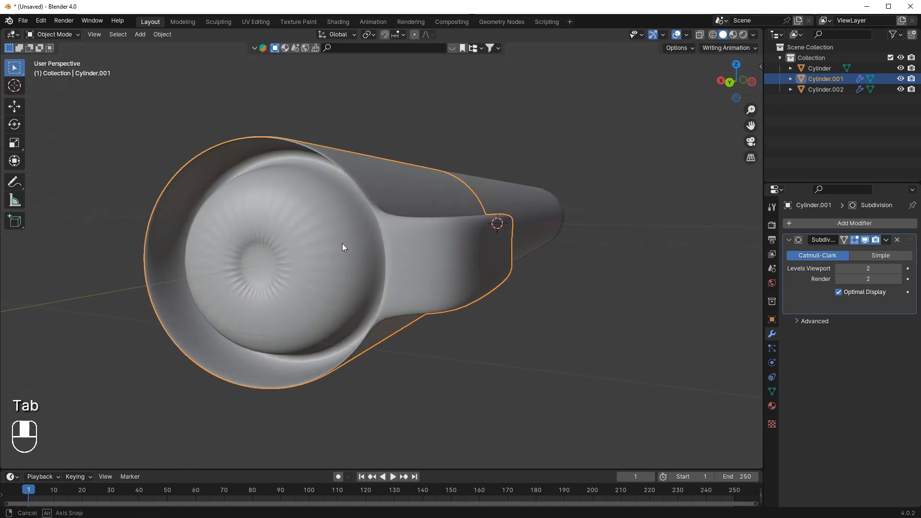
Apply the scale of the end section carrying the clip.
{"action": "scroll", "coordinate": [392, 244], "scroll_direction": "up", "scroll_amount": 3}
{"action": "middle_click_drag", "start_coordinate": [485, 246], "coordinate": [350, 250], "text": "ctrl"}
{"action": "scroll", "coordinate": [352, 248], "scroll_direction": "down", "scroll_amount": 2}
{"action": "key", "text": "ctrl+a"}
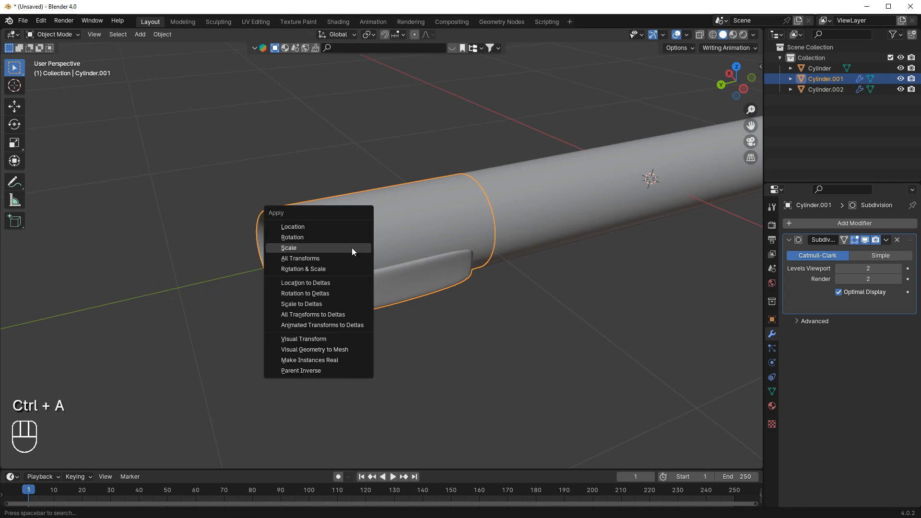
{"action": "left_click", "coordinate": [352, 248]}
Bevel the raised disc's rim loop about 0.0135 m wide with 4 segments.
{"action": "key", "text": "Tab"}
{"action": "scroll", "coordinate": [356, 254], "scroll_direction": "up", "scroll_amount": 1}
{"action": "middle_click_drag", "start_coordinate": [357, 254], "coordinate": [335, 269]}
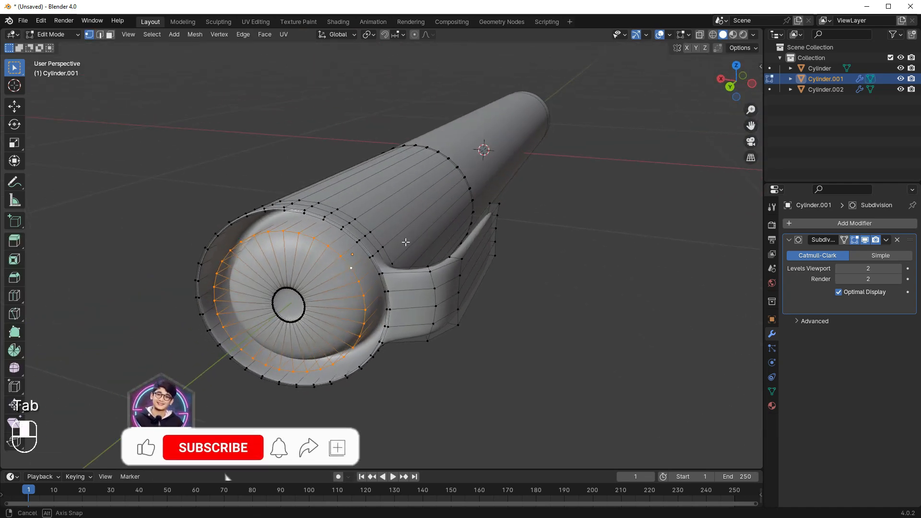
{"action": "scroll", "coordinate": [303, 310], "scroll_direction": "up", "scroll_amount": 5}
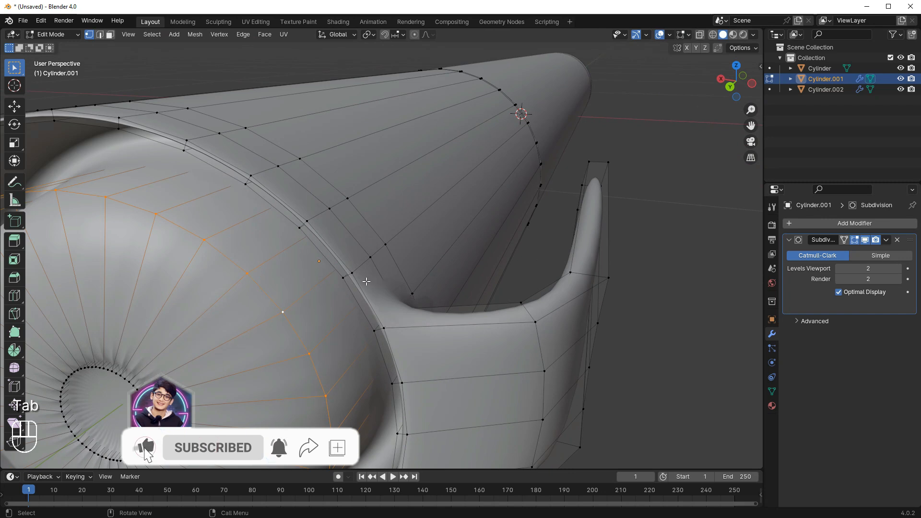
{"action": "key", "text": "ctrl+b"}
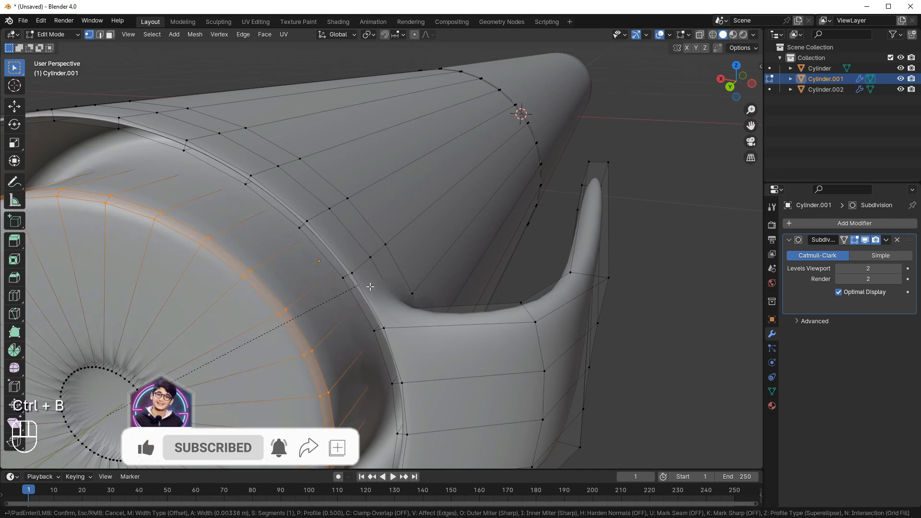
{"action": "scroll", "coordinate": [373, 287], "scroll_direction": "up", "scroll_amount": 2}
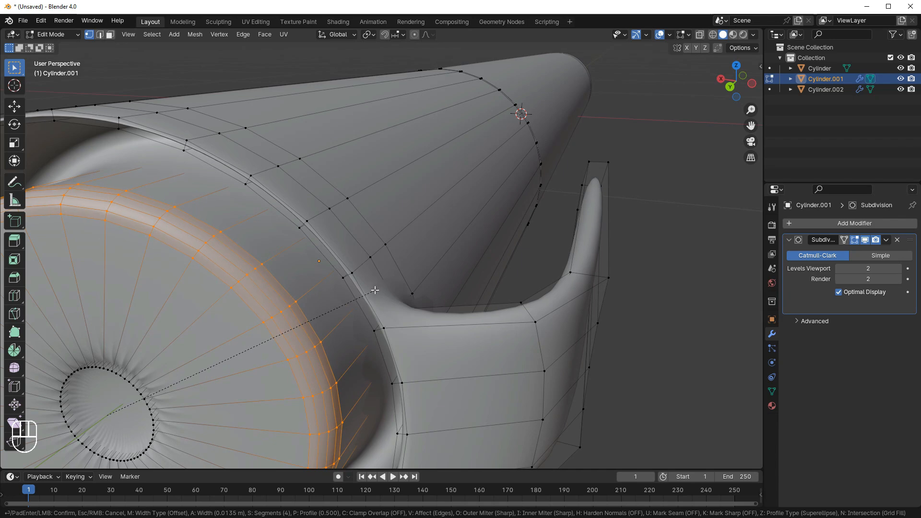
{"action": "left_click", "coordinate": [374, 290]}
Select the geometry of the central dimple's wall on the disc, using X-ray to reach the hidden vertices.
{"action": "middle_click_drag", "start_coordinate": [341, 298], "coordinate": [441, 305]}
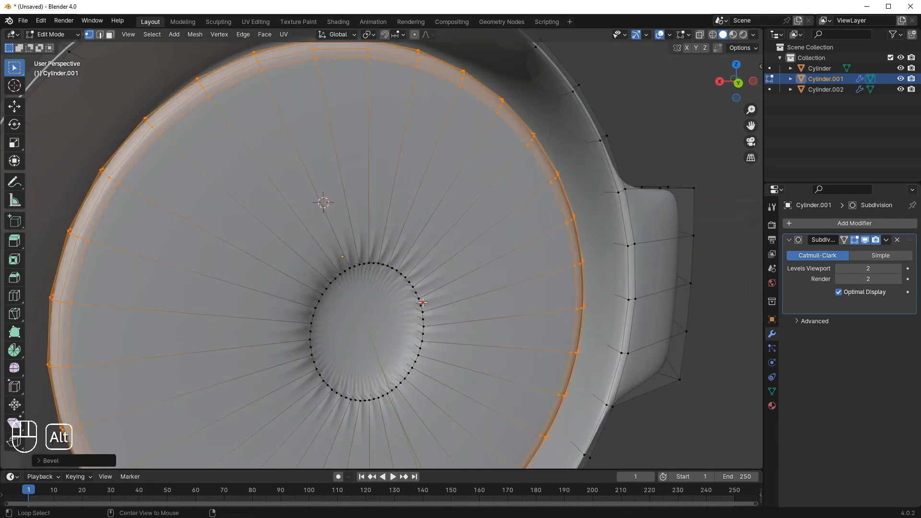
{"action": "left_click", "coordinate": [422, 303], "text": "alt"}
{"action": "scroll", "coordinate": [428, 299], "scroll_direction": "down", "scroll_amount": 1, "text": "alt"}
{"action": "left_click_drag", "start_coordinate": [306, 244], "coordinate": [434, 407]}
{"action": "left_click", "coordinate": [700, 35]}
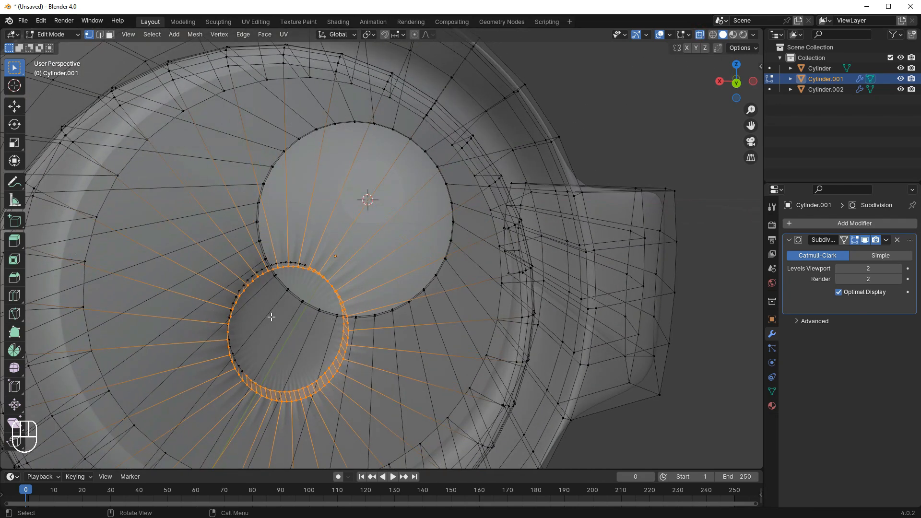
{"action": "key", "text": "e"}
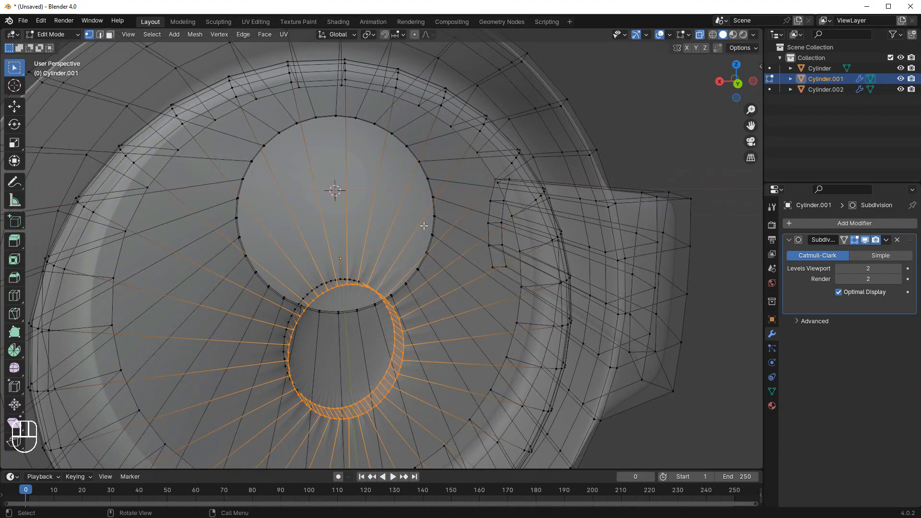
{"action": "middle_click_drag", "start_coordinate": [302, 199], "coordinate": [261, 210]}
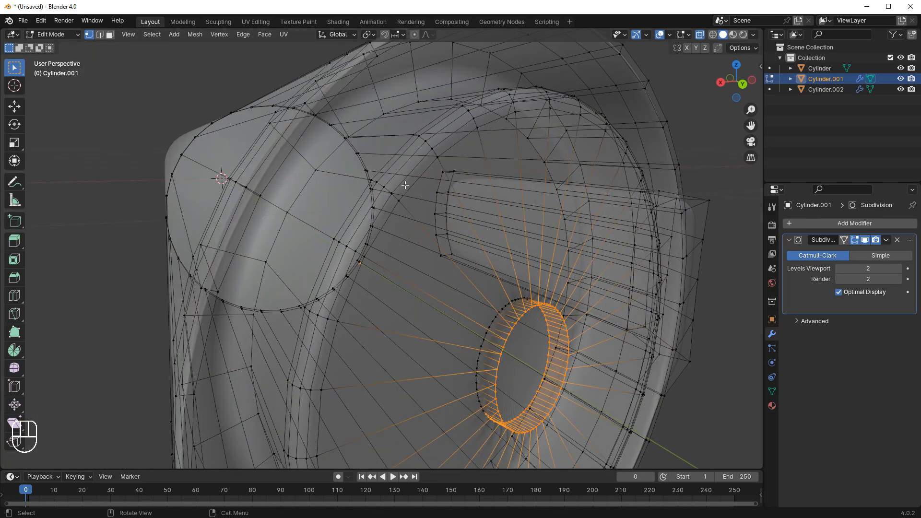
Grow the selection from the dimple to cover the whole disc face and turn X-ray off.
{"action": "left_click", "coordinate": [505, 316], "text": "alt+shift"}
{"action": "key", "text": "ctrl+z"}
{"action": "key", "text": "ctrl+KP_Add"}
{"action": "middle_click_drag", "start_coordinate": [579, 296], "coordinate": [444, 193]}
{"action": "left_click", "coordinate": [447, 208], "text": "alt+shift"}
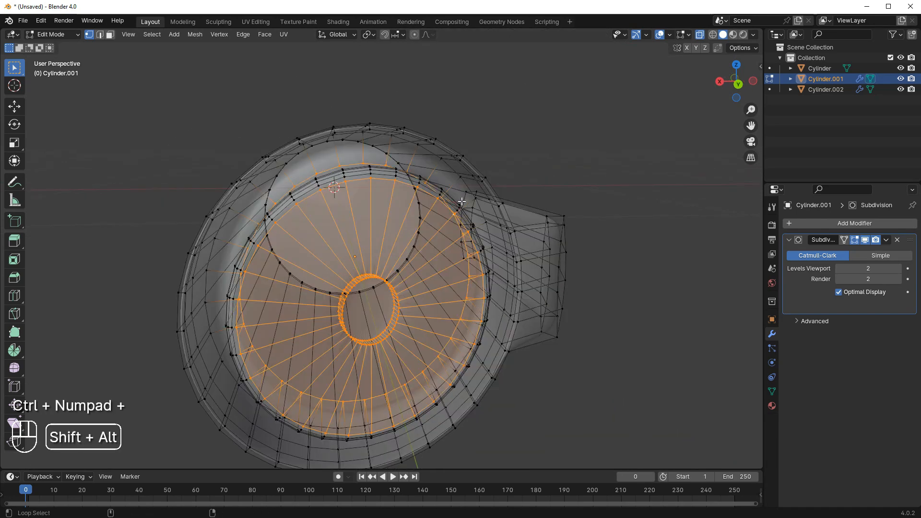
{"action": "key", "text": "ctrl+z"}
{"action": "key", "text": "ctrl+z"}
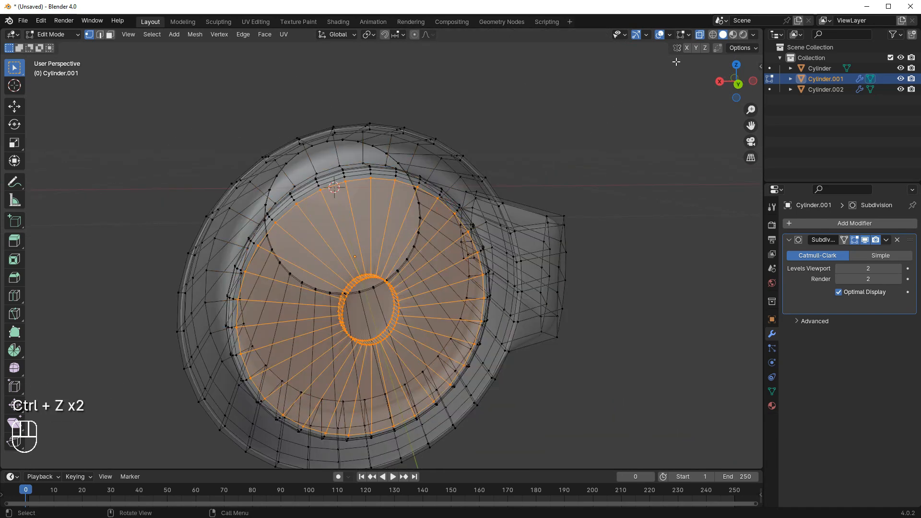
{"action": "left_click", "coordinate": [700, 36]}
{"action": "middle_click_drag", "start_coordinate": [594, 125], "coordinate": [484, 163]}
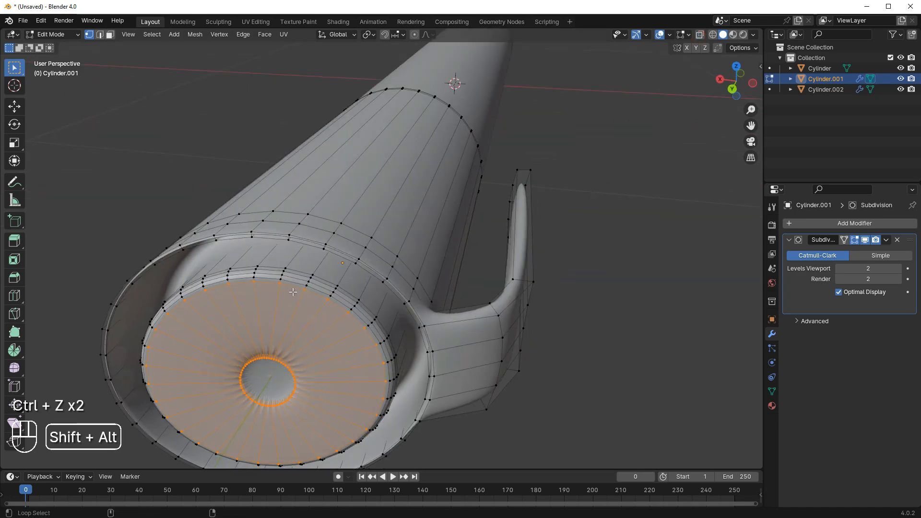
Deselect the disc's rim loop and delete the faces of the central dimple.
{"action": "left_click", "coordinate": [321, 291], "text": "alt+shift"}
{"action": "middle_click_drag", "start_coordinate": [320, 291], "coordinate": [317, 335]}
{"action": "key", "text": "x"}
{"action": "left_click", "coordinate": [313, 332]}
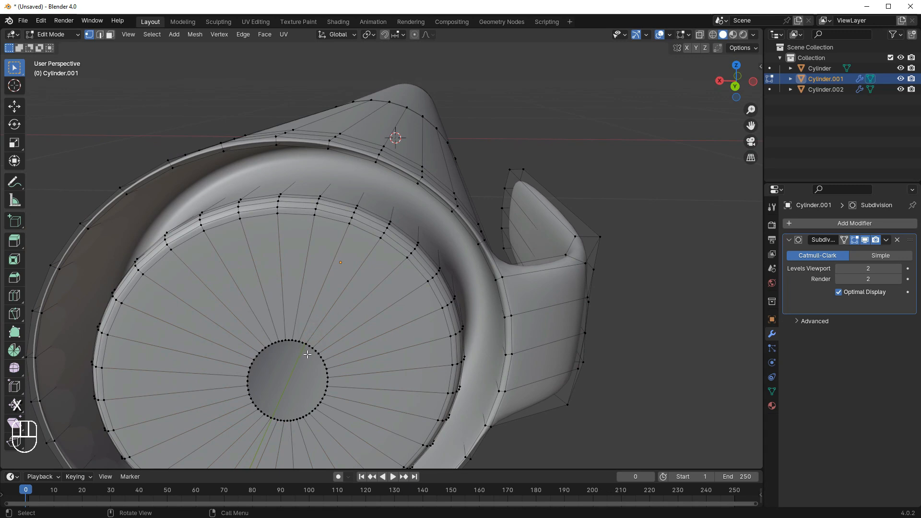
Delete the ring of vertices around the central hole and fill the disc's open rim loop with a single face.
{"action": "left_click", "coordinate": [241, 333], "text": "alt"}
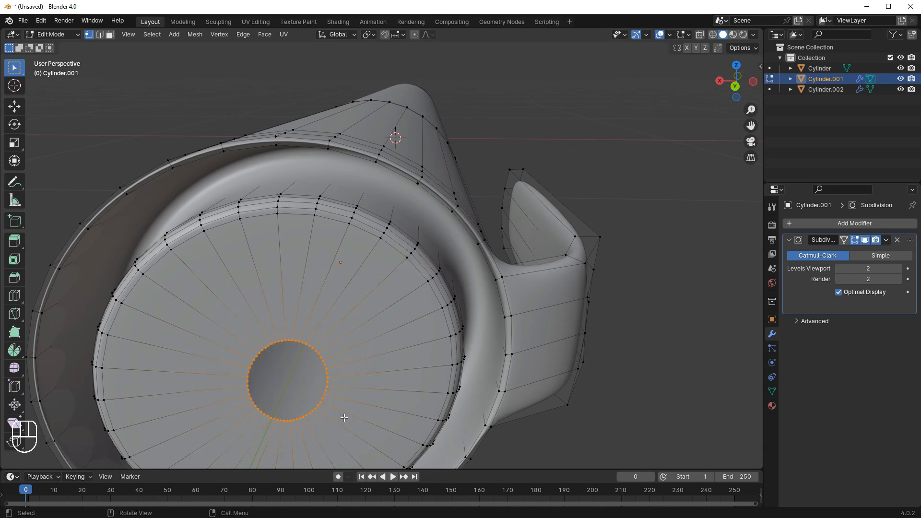
{"action": "key", "text": "x"}
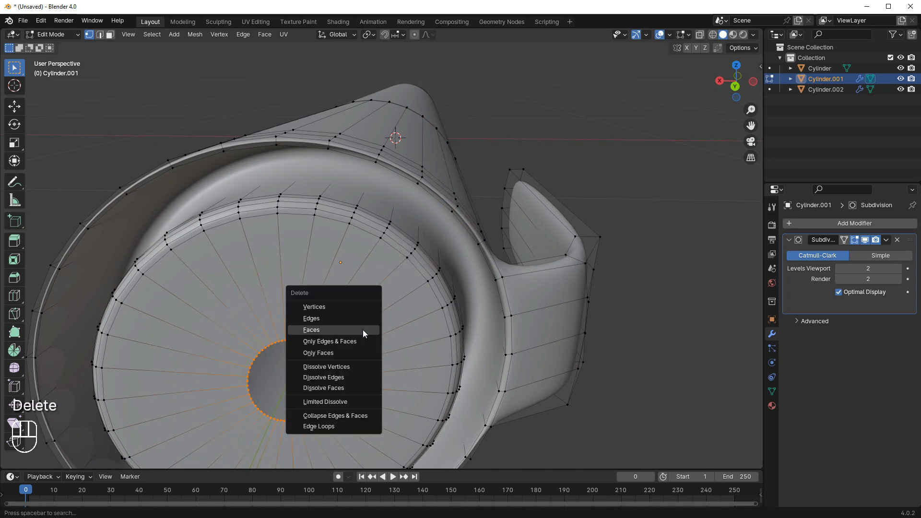
{"action": "left_click", "coordinate": [332, 305]}
{"action": "left_click", "coordinate": [419, 268], "text": "alt"}
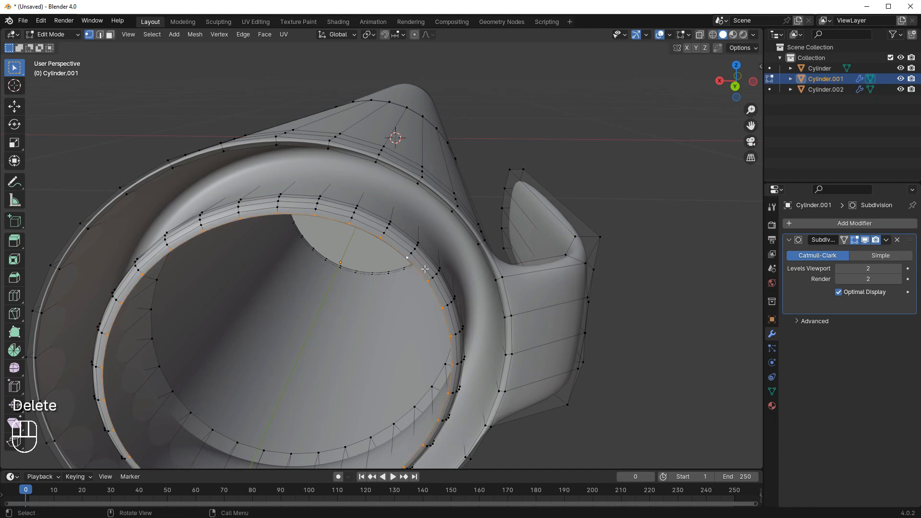
{"action": "key", "text": "f"}
Inset the new disc face to a central circle and extrude it slightly inward with a thin inset on its floor.
{"action": "key", "text": "i"}
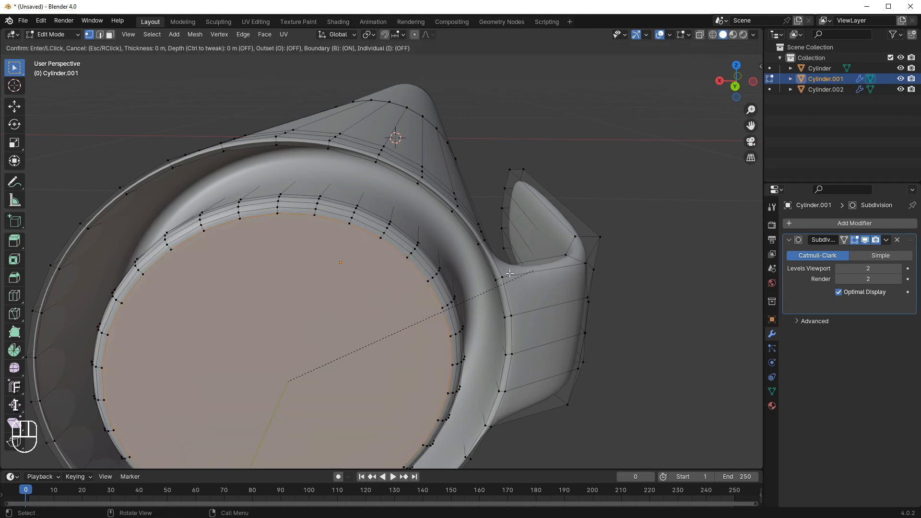
{"action": "left_click", "coordinate": [437, 329]}
{"action": "key", "text": "e"}
{"action": "left_click", "coordinate": [436, 325]}
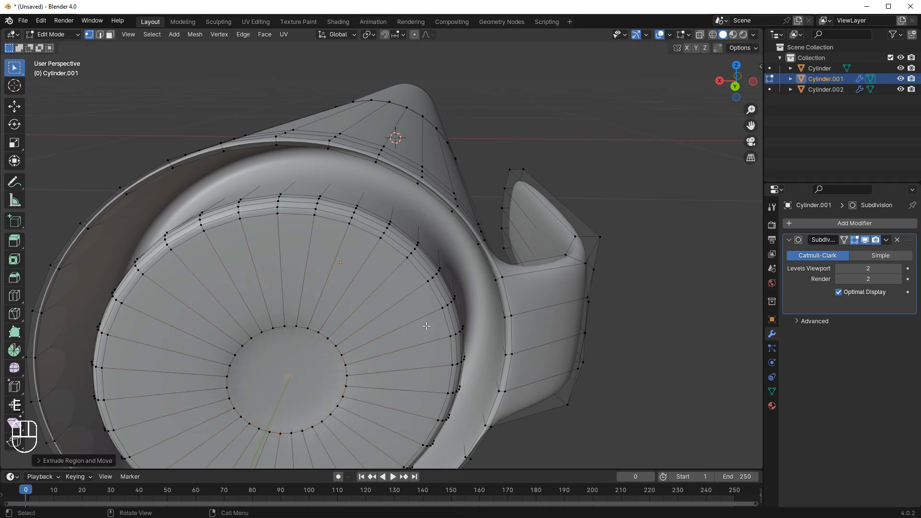
{"action": "key", "text": "i"}
{"action": "left_click", "coordinate": [433, 328]}
Bevel the edge loop around the central recess slightly and check the smoothed disc in Object Mode.
{"action": "scroll", "coordinate": [432, 328], "scroll_direction": "up", "scroll_amount": 5}
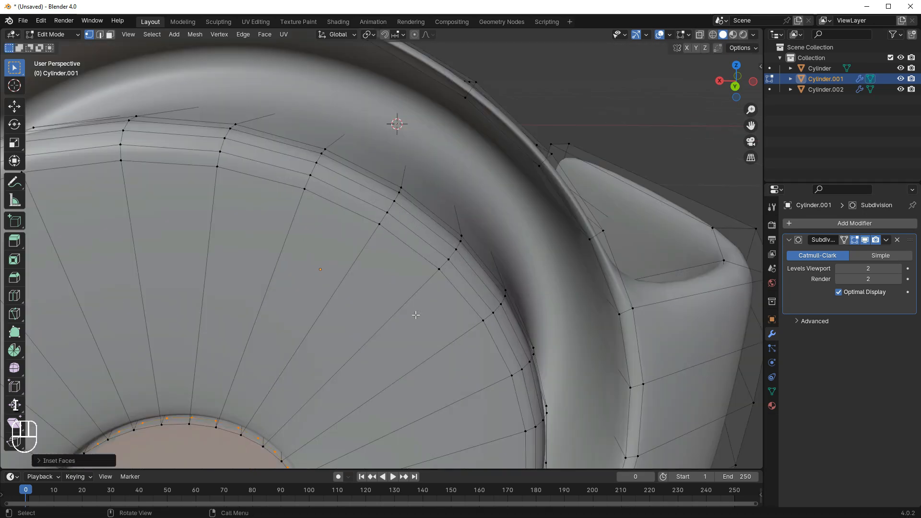
{"action": "left_click", "coordinate": [356, 341], "text": "alt"}
{"action": "key", "text": "ctrl+b"}
{"action": "left_click", "coordinate": [422, 323]}
{"action": "middle_click_drag", "start_coordinate": [422, 322], "coordinate": [583, 302]}
{"action": "key", "text": "Tab"}
{"action": "scroll", "coordinate": [617, 302], "scroll_direction": "down", "scroll_amount": 5}
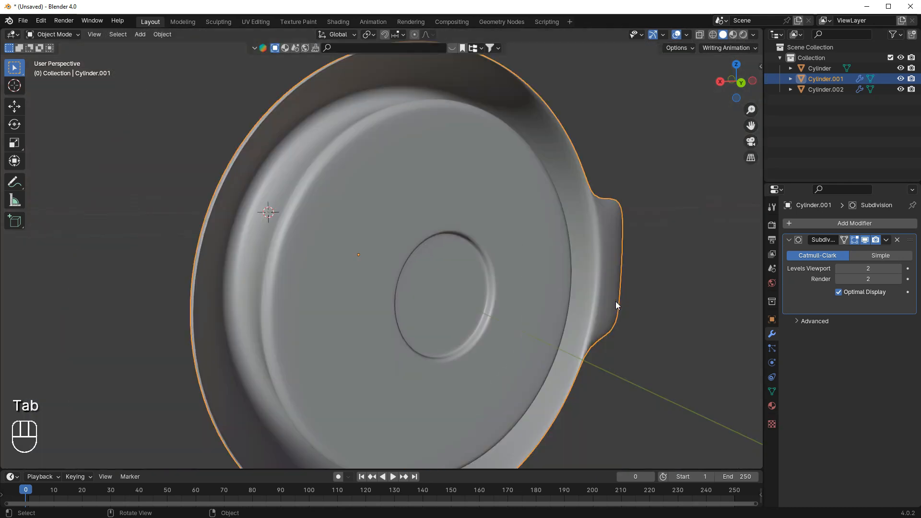
Select the circular floor face of the central recess and inset it to a much smaller circle.
{"action": "scroll", "coordinate": [380, 293], "scroll_direction": "up", "scroll_amount": 5}
{"action": "key", "text": "Tab"}
{"action": "key", "text": "3"}
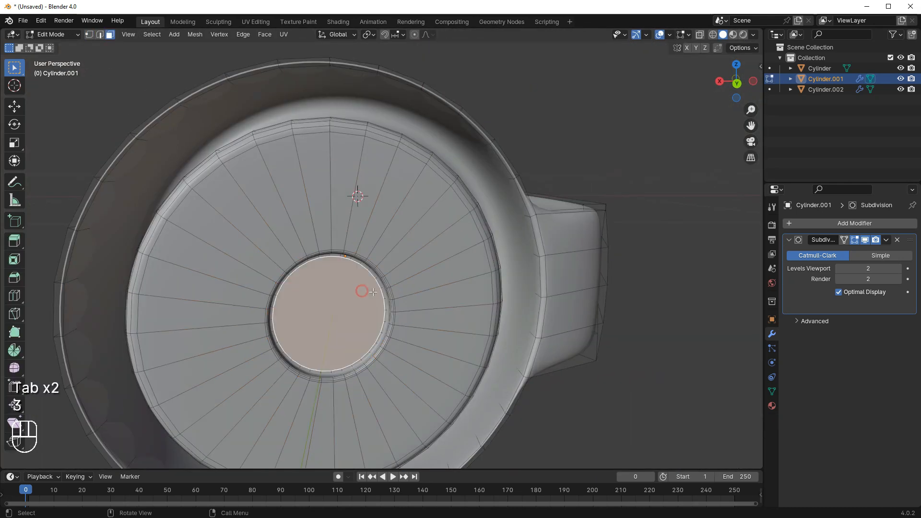
{"action": "scroll", "coordinate": [490, 271], "scroll_direction": "up", "scroll_amount": 4}
{"action": "key", "text": "i"}
{"action": "scroll", "coordinate": [432, 288], "scroll_direction": "down", "scroll_amount": 5}
{"action": "left_click", "coordinate": [403, 303]}
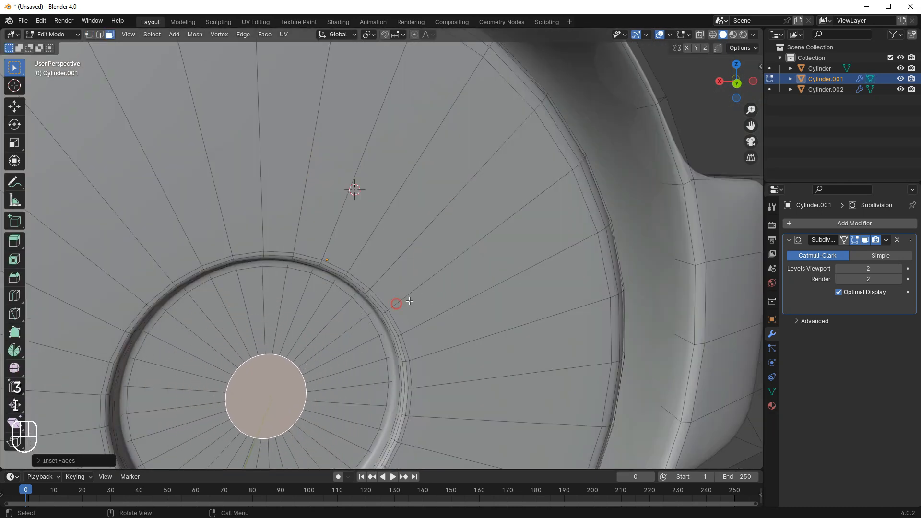
Extrude the small central circle slightly along its normal and inset its face a little.
{"action": "middle_click_drag", "start_coordinate": [402, 304], "coordinate": [473, 294]}
{"action": "key", "text": "e"}
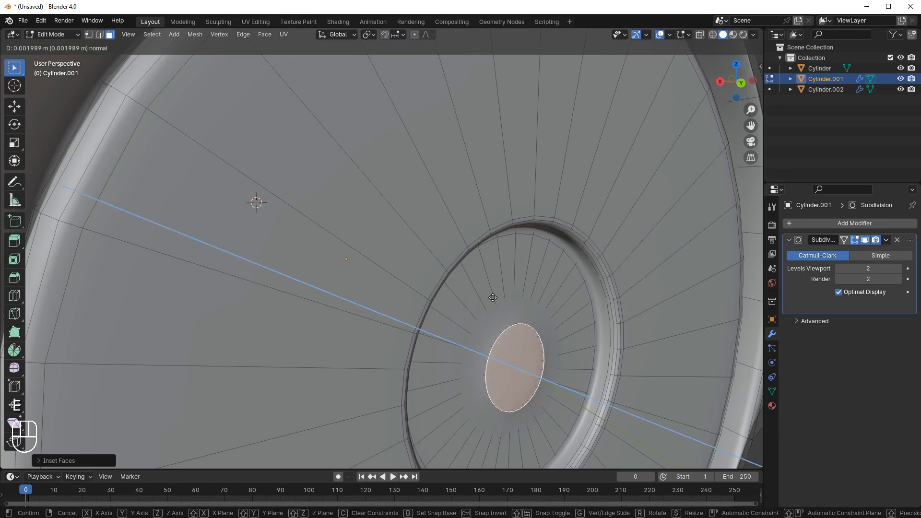
{"action": "left_click", "coordinate": [541, 284]}
{"action": "key", "text": "i"}
{"action": "left_click", "coordinate": [542, 283]}
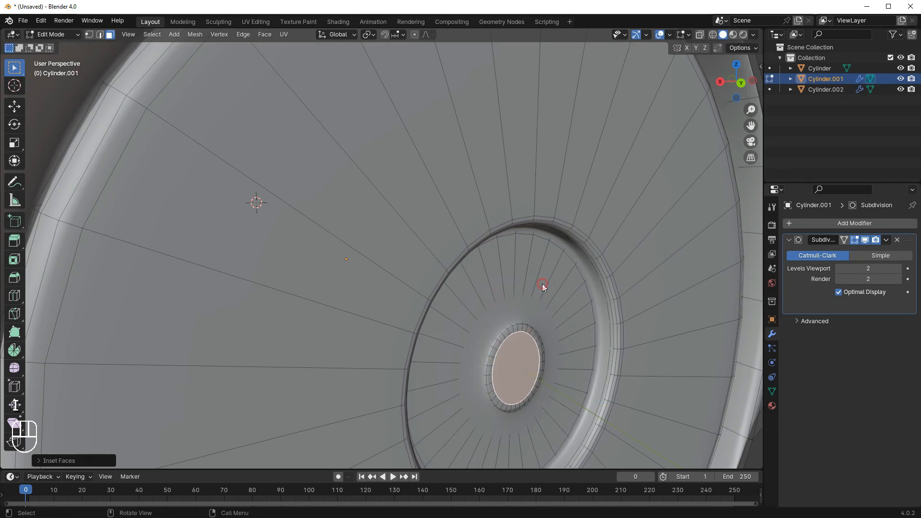
Return to Object Mode and save the project as "tut marker" in the marker folder.
{"action": "key", "text": "Tab"}
{"action": "scroll", "coordinate": [504, 286], "scroll_direction": "down", "scroll_amount": 6}
{"action": "middle_click_drag", "start_coordinate": [503, 311], "coordinate": [450, 238]}
{"action": "key", "text": "ctrl+s"}
{"action": "left_click", "coordinate": [515, 392]}
{"action": "type", "text": "tut marker"}
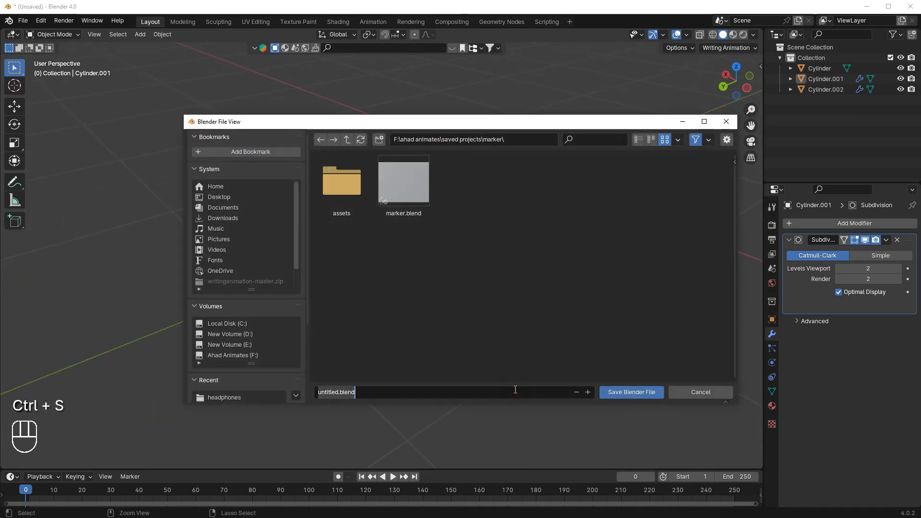
{"action": "left_click", "coordinate": [645, 391]}
Add a loop cut along the thin edge running around the rim and clip of the clip-carrying part.
{"action": "scroll", "coordinate": [387, 271], "scroll_direction": "up", "scroll_amount": 3}
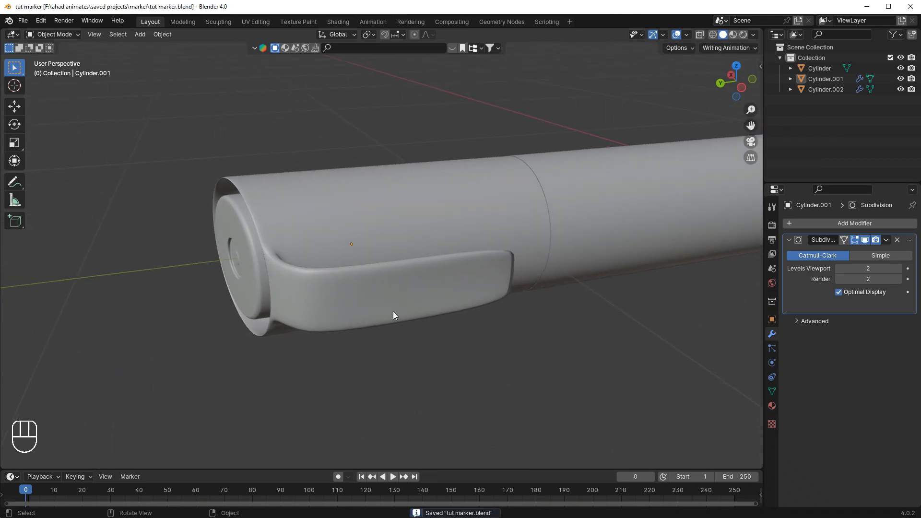
{"action": "left_click", "coordinate": [393, 312]}
{"action": "key", "text": "Tab"}
{"action": "middle_click_drag", "start_coordinate": [404, 268], "coordinate": [342, 288]}
{"action": "key", "text": "2"}
{"action": "key", "text": "3"}
{"action": "left_click", "coordinate": [336, 304]}
{"action": "left_click", "coordinate": [335, 304], "text": "shift"}
{"action": "left_click", "coordinate": [336, 291]}
{"action": "scroll", "coordinate": [336, 268], "scroll_direction": "up", "scroll_amount": 1}
{"action": "key", "text": "ctrl+r"}
{"action": "left_click", "coordinate": [303, 260]}
{"action": "scroll", "coordinate": [303, 261], "scroll_direction": "up", "scroll_amount": 1}
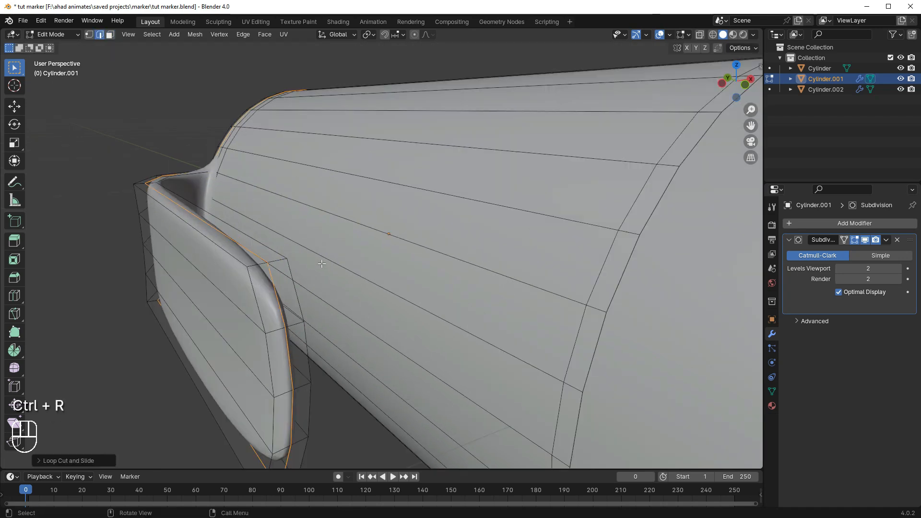
Bevel the new edge loop by about 0.0125 m into supporting loops and check the smoothed clip in Object Mode.
{"action": "key", "text": "ctrl+b"}
{"action": "scroll", "coordinate": [335, 270], "scroll_direction": "down", "scroll_amount": 3}
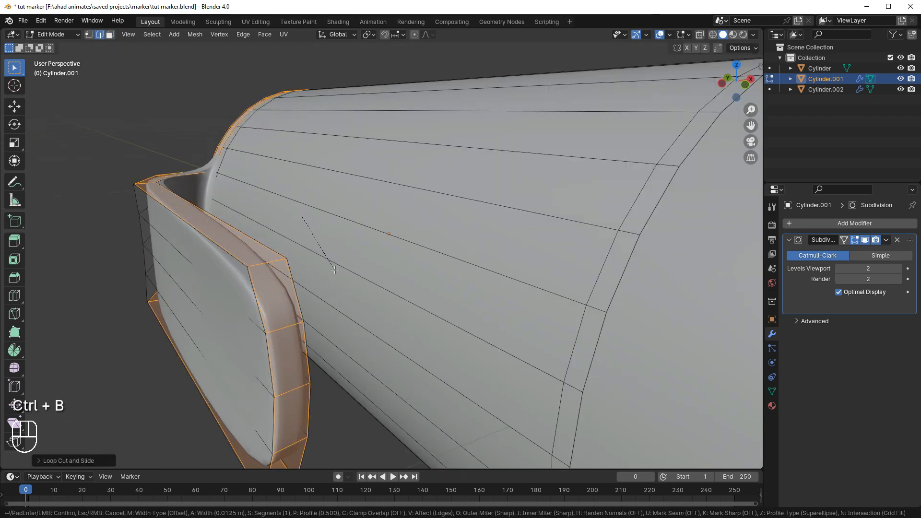
{"action": "left_click", "coordinate": [331, 269]}
{"action": "middle_click_drag", "start_coordinate": [330, 269], "coordinate": [457, 315]}
{"action": "key", "text": "Tab"}
{"action": "key", "text": "Tab"}
Add two evenly placed loop cuts around the inner edge of the recessed end's rim.
{"action": "scroll", "coordinate": [282, 289], "scroll_direction": "up", "scroll_amount": 8}
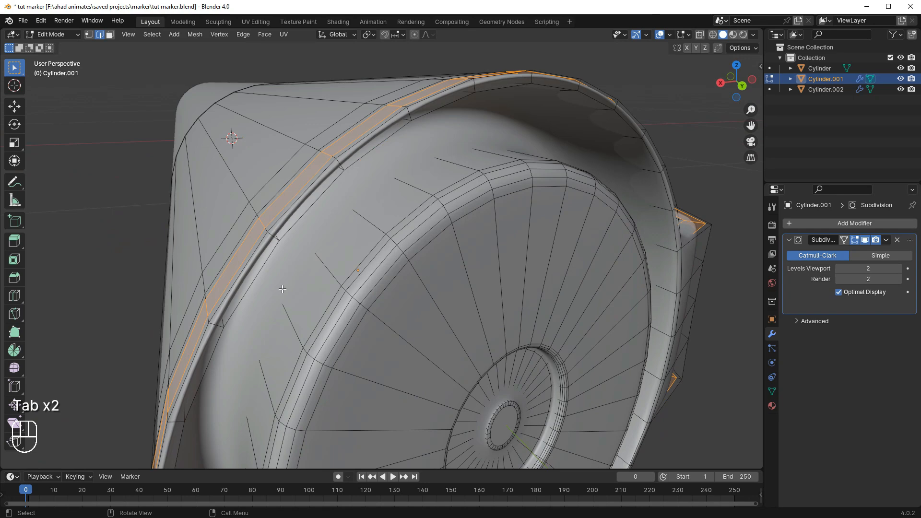
{"action": "scroll", "coordinate": [269, 232], "scroll_direction": "up", "scroll_amount": 3}
{"action": "key", "text": "ctrl+r"}
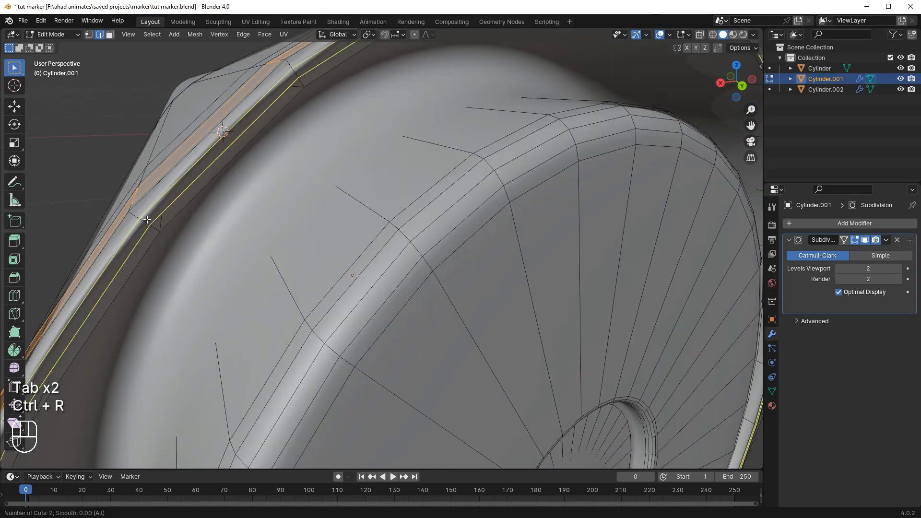
{"action": "left_click", "coordinate": [148, 220]}
{"action": "right_click", "coordinate": [147, 220]}
{"action": "key", "text": "Tab"}
Examine the whole marker from several angles in Object Mode.
{"action": "scroll", "coordinate": [474, 319], "scroll_direction": "down", "scroll_amount": 9}
{"action": "scroll", "coordinate": [534, 319], "scroll_direction": "up", "scroll_amount": 2}
{"action": "mouse_move", "coordinate": [521, 319]}
{"action": "middle_mouse_down"}
{"action": "mouse_move", "coordinate": [465, 333]}
{"action": "mouse_move", "coordinate": [404, 306]}
{"action": "mouse_move", "coordinate": [360, 266]}
{"action": "mouse_move", "coordinate": [427, 286]}
{"action": "mouse_move", "coordinate": [574, 260]}
{"action": "mouse_move", "coordinate": [419, 218]}
{"action": "middle_mouse_up"}
{"action": "scroll", "coordinate": [464, 330], "scroll_direction": "down", "scroll_amount": 2}
{"action": "left_click", "coordinate": [548, 338]}
{"action": "left_click", "coordinate": [509, 320]}
{"action": "middle_click_drag", "start_coordinate": [503, 276], "coordinate": [548, 263]}
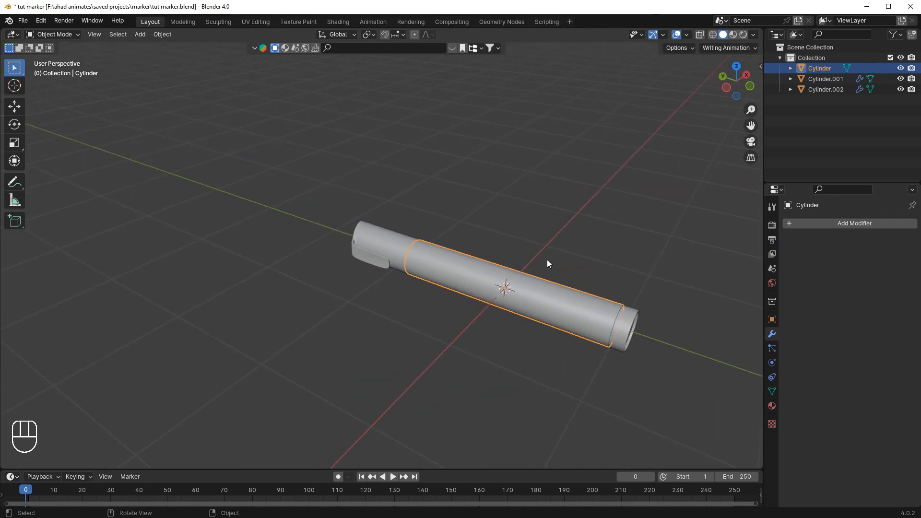
{"action": "left_click", "coordinate": [505, 187]}
Add a text object and rotate it 90 degrees in top view so it runs along the marker.
{"action": "key", "text": "shift+a"}
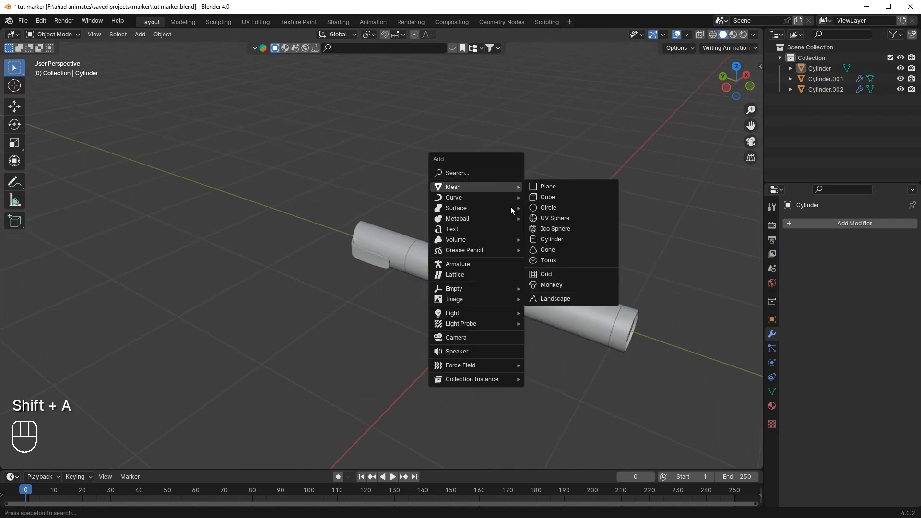
{"action": "left_click", "coordinate": [465, 231]}
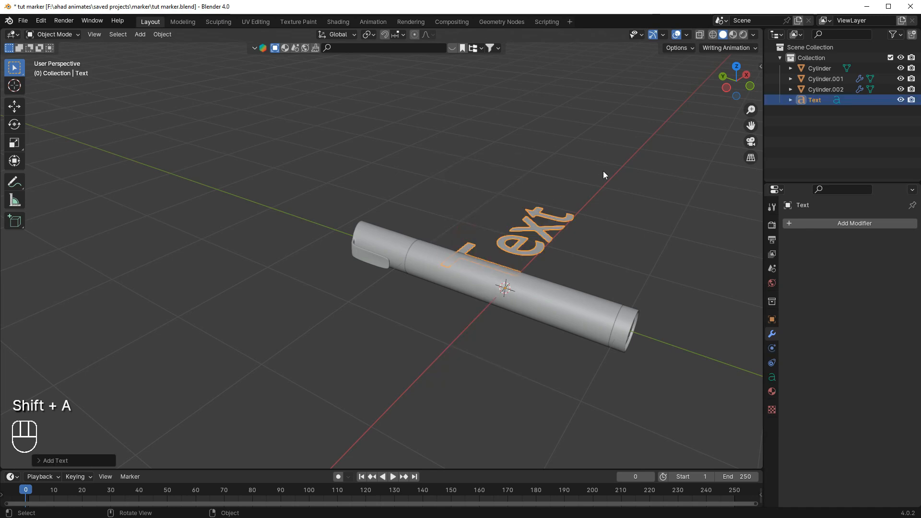
{"action": "left_click", "coordinate": [736, 67]}
{"action": "middle_click_drag", "start_coordinate": [586, 148], "coordinate": [579, 68], "text": "shift"}
{"action": "key", "text": "r"}
{"action": "key", "text": "9"}
{"action": "key", "text": "0"}
Move the text about 1 m along Y and shift it along X over the marker body.
{"action": "key", "text": "g"}
{"action": "key", "text": "x"}
{"action": "key", "text": "g"}
{"action": "key", "text": "y"}
{"action": "key", "text": "ctrl"}
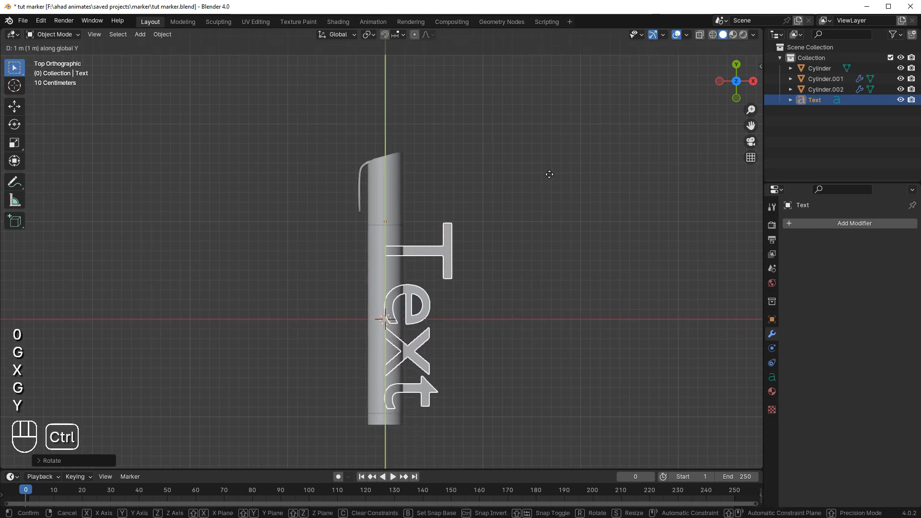
{"action": "left_click", "coordinate": [549, 174]}
{"action": "key", "text": "g"}
{"action": "key", "text": "x"}
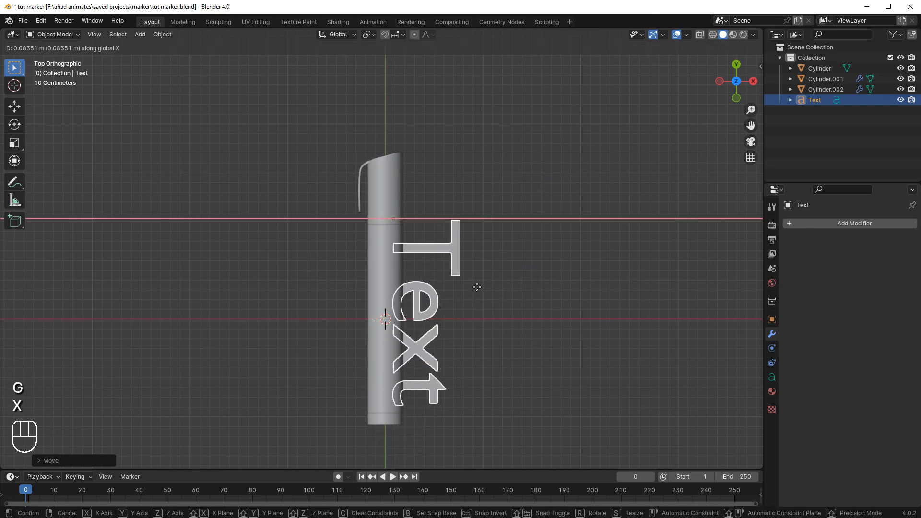
{"action": "right_click", "coordinate": [512, 288]}
{"action": "key", "text": "g"}
{"action": "key", "text": "x"}
{"action": "left_click", "coordinate": [496, 285]}
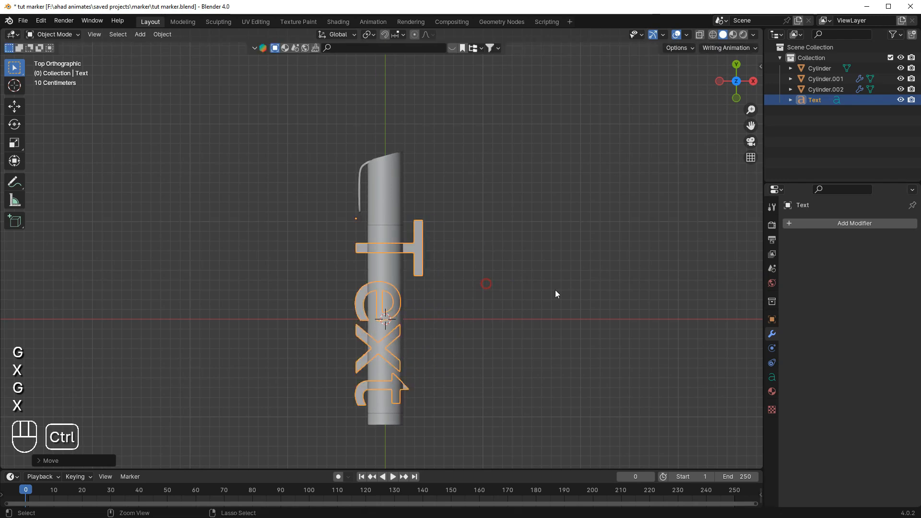
Set the text's horizontal alignment to Center and move it back along Y over the marker body.
{"action": "left_click", "coordinate": [772, 377]}
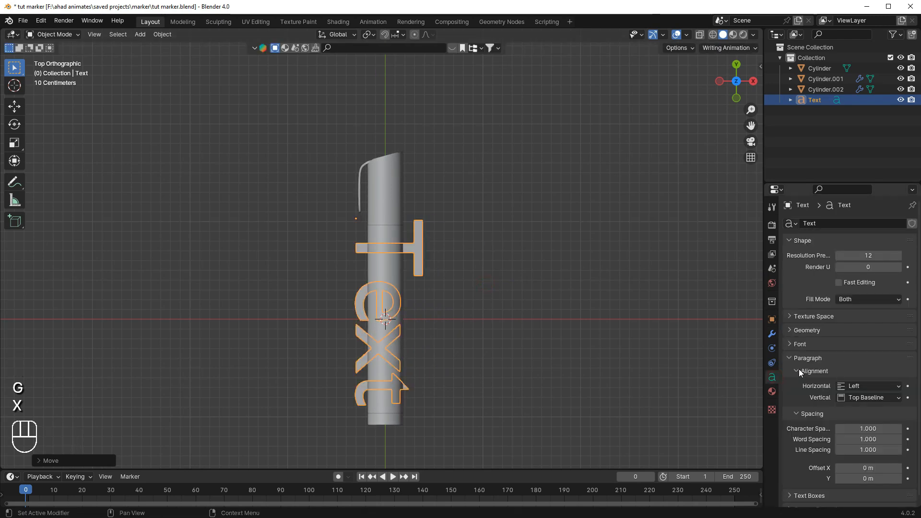
{"action": "left_click", "coordinate": [873, 385]}
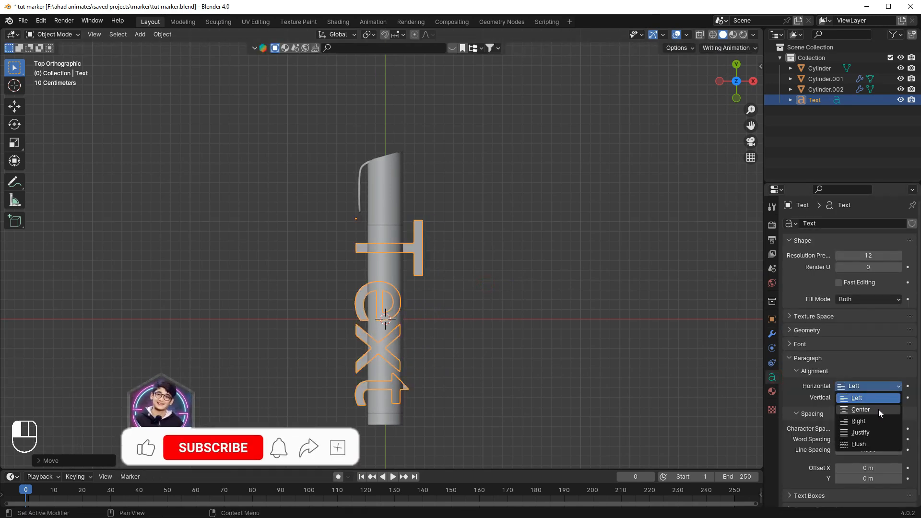
{"action": "left_click", "coordinate": [879, 409]}
{"action": "key", "text": "g"}
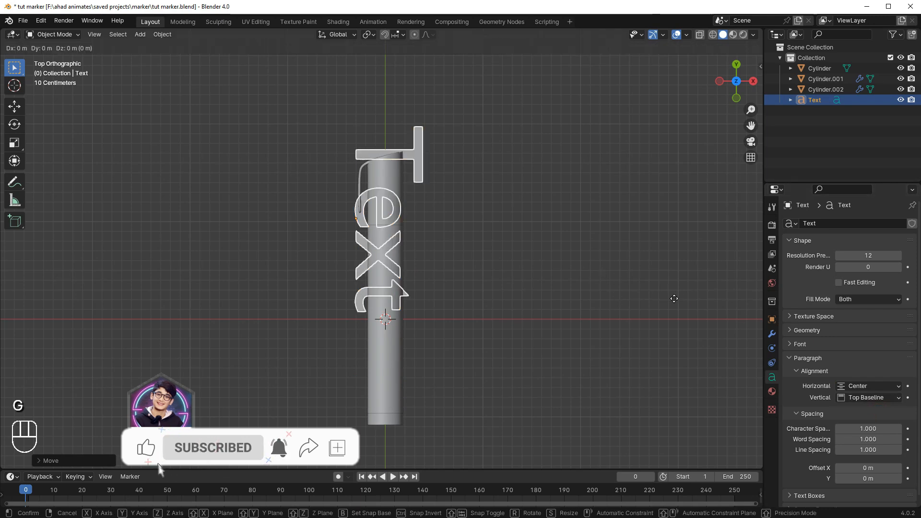
{"action": "key", "text": "y"}
Replace the default text with MARKER in capital letters.
{"action": "key", "text": "Tab"}
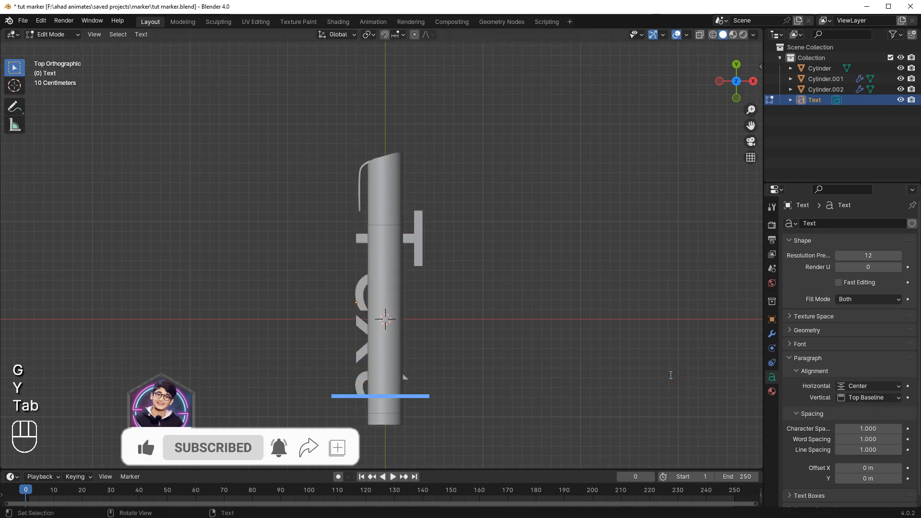
{"action": "key", "text": "BackSpace"}
{"action": "key", "text": "BackSpace"}
{"action": "key", "text": "BackSpace"}
{"action": "key", "text": "BackSpace"}
{"action": "key", "text": "BackSpace"}
{"action": "key", "text": "BackSpace"}
{"action": "key", "text": "BackSpace"}
{"action": "key", "text": "BackSpace"}
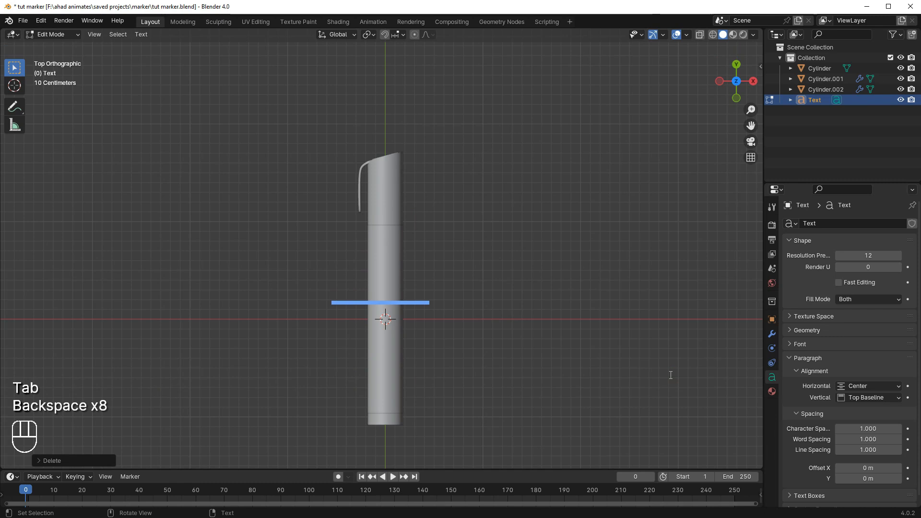
{"action": "type", "text": "MAR"}
{"action": "type", "text": "KER"}
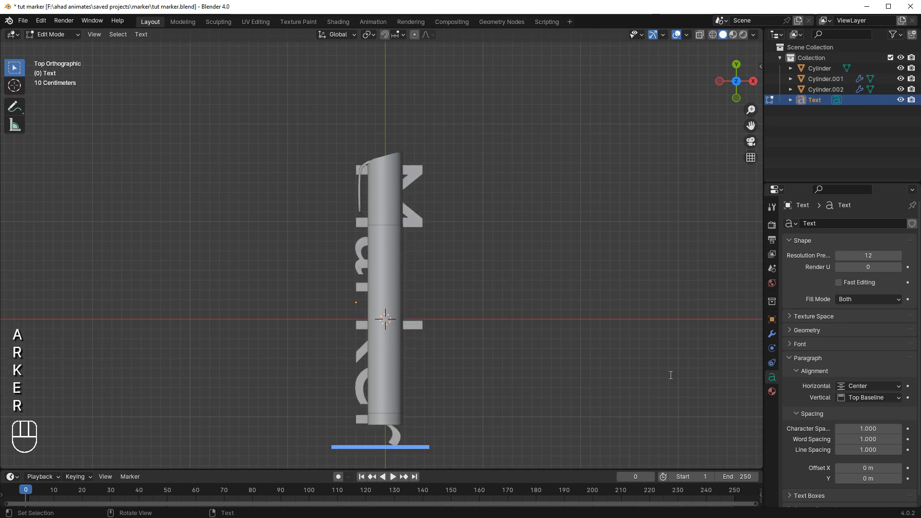
{"action": "key", "text": "Insert"}
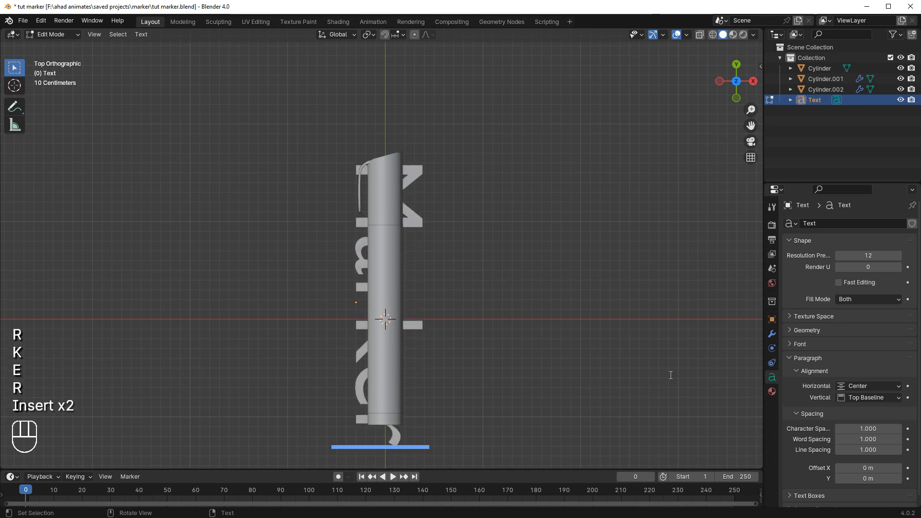
{"action": "key", "text": "BackSpace"}
{"action": "key", "text": "BackSpace"}
{"action": "key", "text": "BackSpace"}
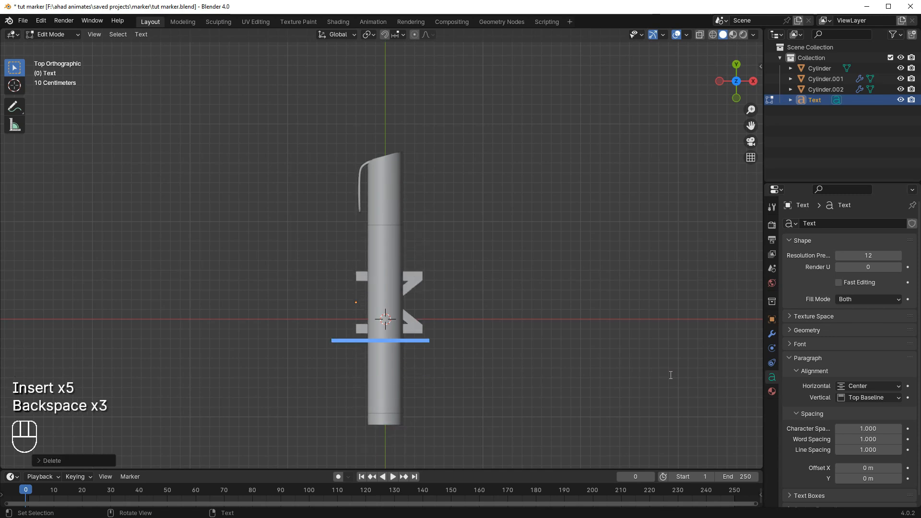
{"action": "type", "text": "ARKER"}
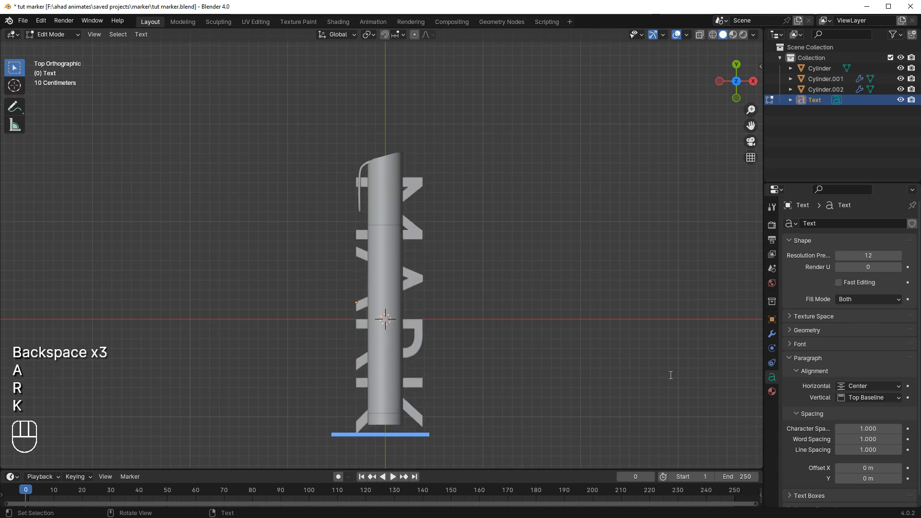
Scale the MARKER text down to about 0.635 in Object Mode.
{"action": "key", "text": "Tab"}
{"action": "key", "text": "s"}
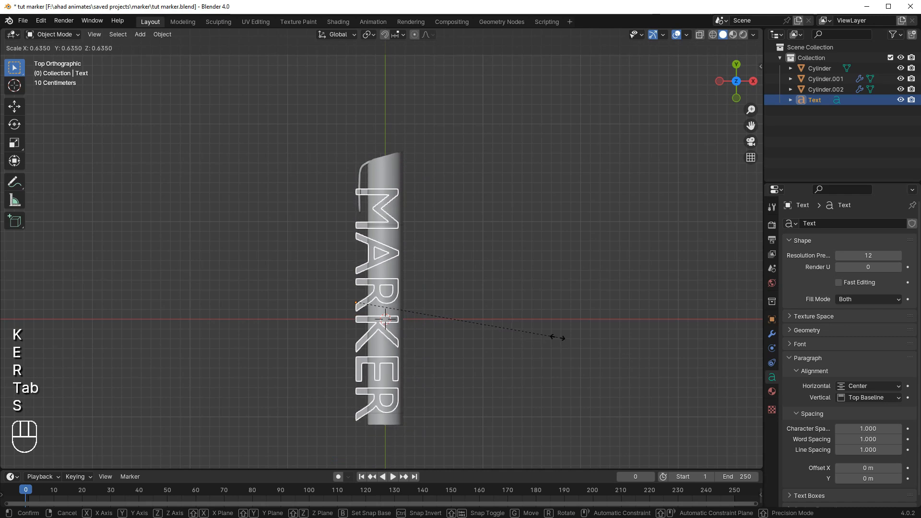
{"action": "left_click", "coordinate": [558, 336]}
Load a Constantia font from the Windows fonts folder as the text's regular font.
{"action": "left_click", "coordinate": [798, 345]}
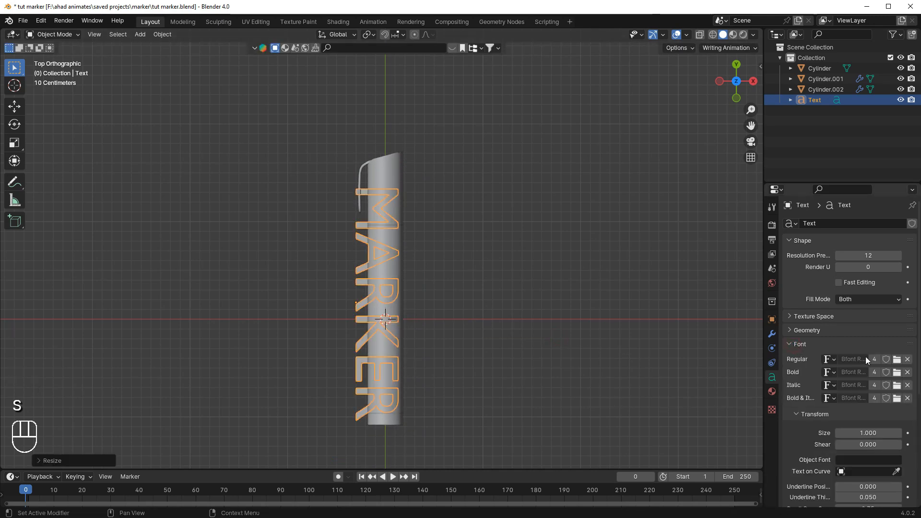
{"action": "left_click", "coordinate": [896, 360]}
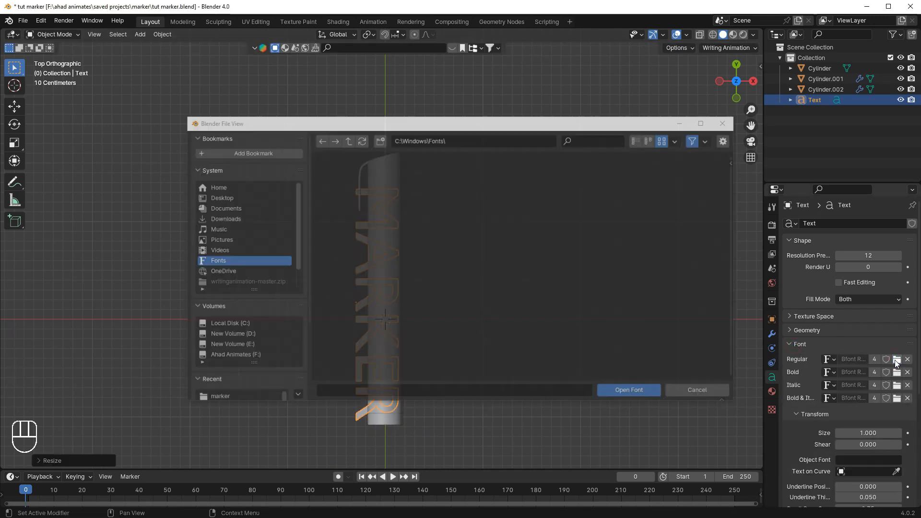
{"action": "scroll", "coordinate": [480, 230], "scroll_direction": "down", "scroll_amount": 4}
{"action": "scroll", "coordinate": [447, 291], "scroll_direction": "down", "scroll_amount": 10}
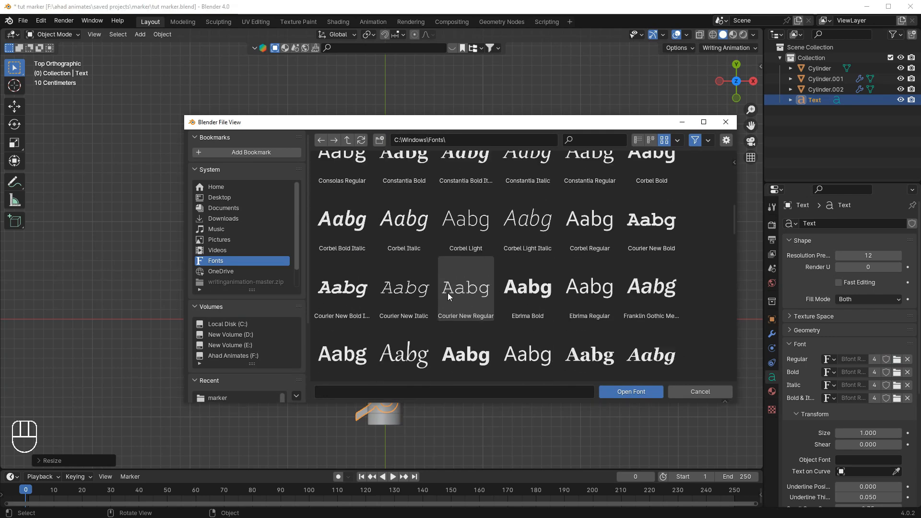
{"action": "scroll", "coordinate": [445, 287], "scroll_direction": "up", "scroll_amount": 3}
{"action": "scroll", "coordinate": [452, 231], "scroll_direction": "up", "scroll_amount": 4}
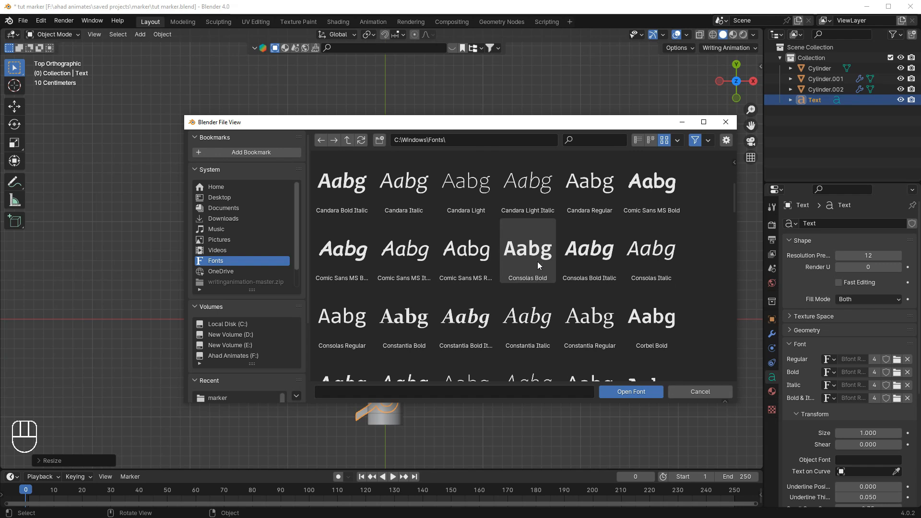
{"action": "scroll", "coordinate": [537, 260], "scroll_direction": "down", "scroll_amount": 3}
{"action": "double_click", "coordinate": [528, 232]}
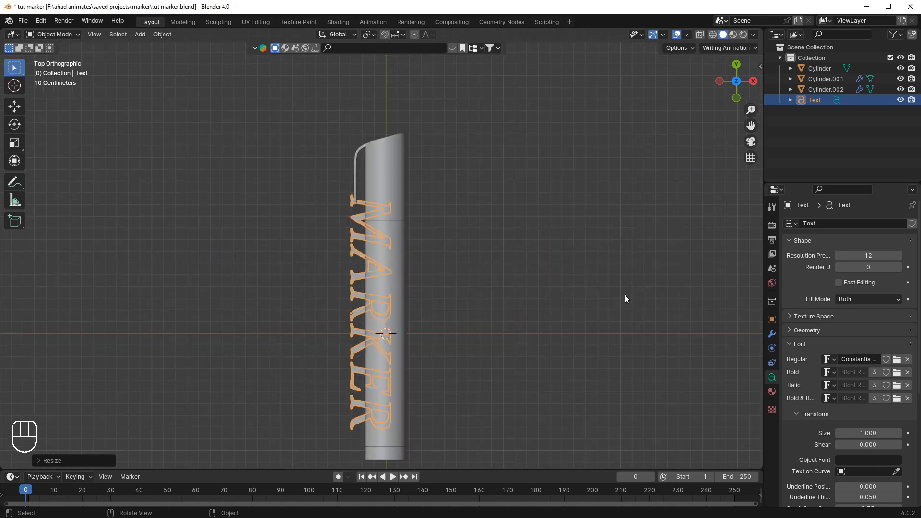
Scale the MARKER text down further and move it within the width of the marker body.
{"action": "scroll", "coordinate": [859, 359], "scroll_direction": "down", "scroll_amount": 1, "text": "ctrl"}
{"action": "key", "text": "s"}
{"action": "right_click", "coordinate": [235, 257]}
{"action": "key", "text": "s"}
{"action": "left_click", "coordinate": [437, 272]}
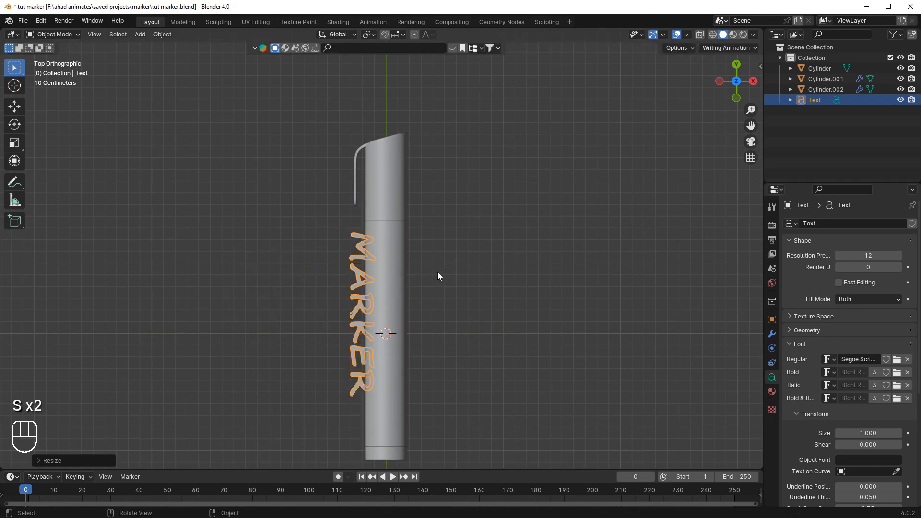
{"action": "key", "text": "g"}
{"action": "left_click", "coordinate": [458, 284]}
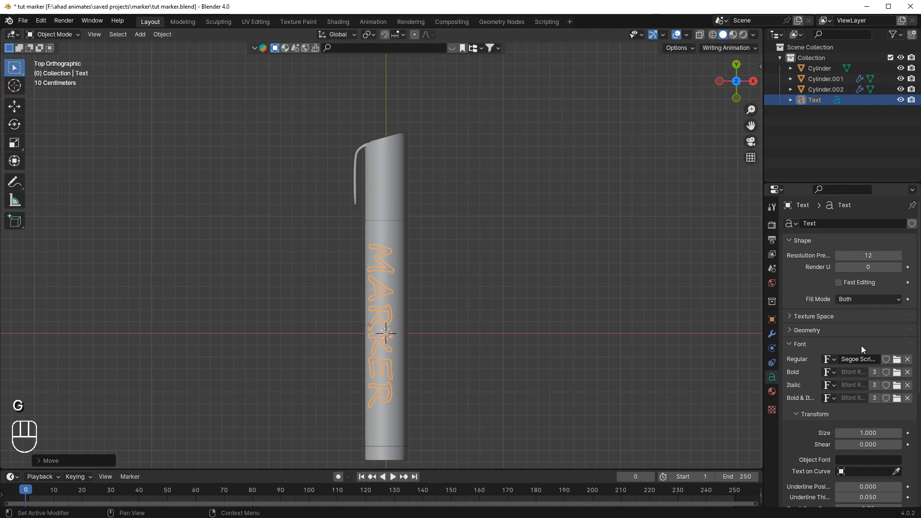
Raise the MARKER text along Z to just above the marker body's surface.
{"action": "scroll", "coordinate": [499, 309], "scroll_direction": "down", "scroll_amount": 3}
{"action": "mouse_move", "coordinate": [503, 303]}
{"action": "middle_mouse_down"}
{"action": "mouse_move", "coordinate": [613, 207]}
{"action": "mouse_move", "coordinate": [571, 207]}
{"action": "middle_mouse_up"}
{"action": "key", "text": "g"}
{"action": "key", "text": "z"}
{"action": "left_click", "coordinate": [540, 208]}
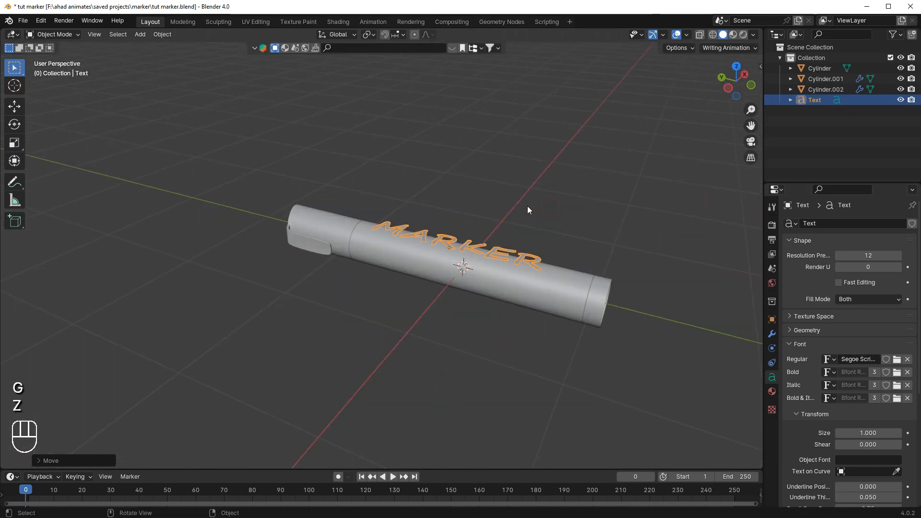
Add a Shrinkwrap modifier to the text with the marker body Cylinder as target and inspect the wrapped lettering up close.
{"action": "scroll", "coordinate": [509, 208], "scroll_direction": "up", "scroll_amount": 3}
{"action": "left_click", "coordinate": [771, 334]}
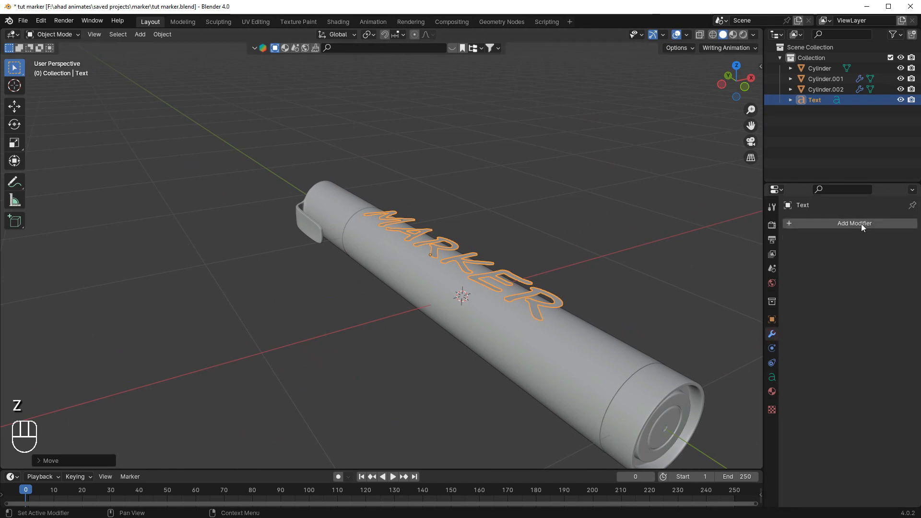
{"action": "left_click", "coordinate": [861, 223]}
{"action": "left_click", "coordinate": [827, 225]}
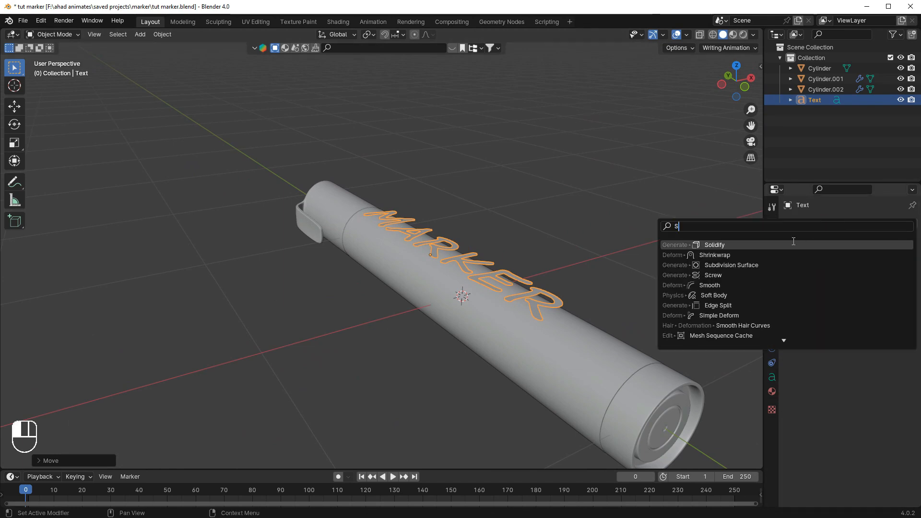
{"action": "left_click", "coordinate": [766, 255]}
{"action": "left_click", "coordinate": [896, 281]}
{"action": "left_click", "coordinate": [551, 341]}
{"action": "left_click", "coordinate": [557, 344]}
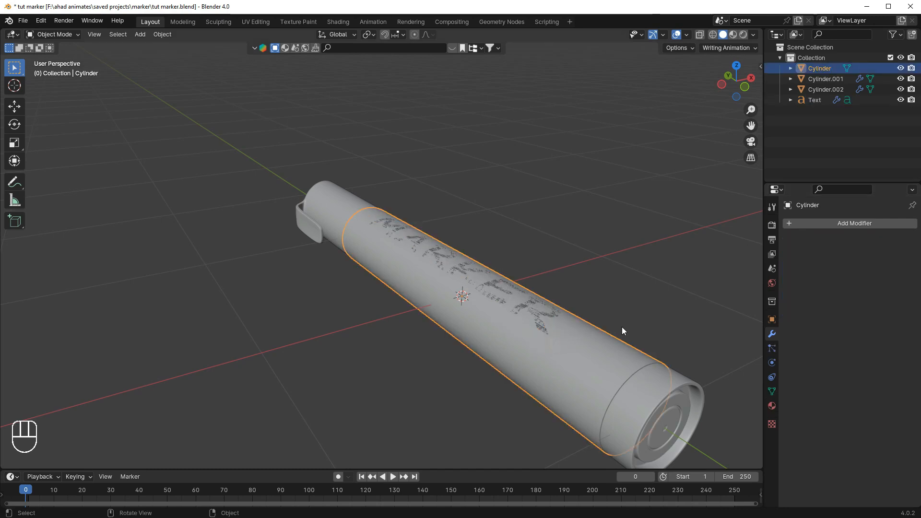
{"action": "left_click", "coordinate": [543, 323]}
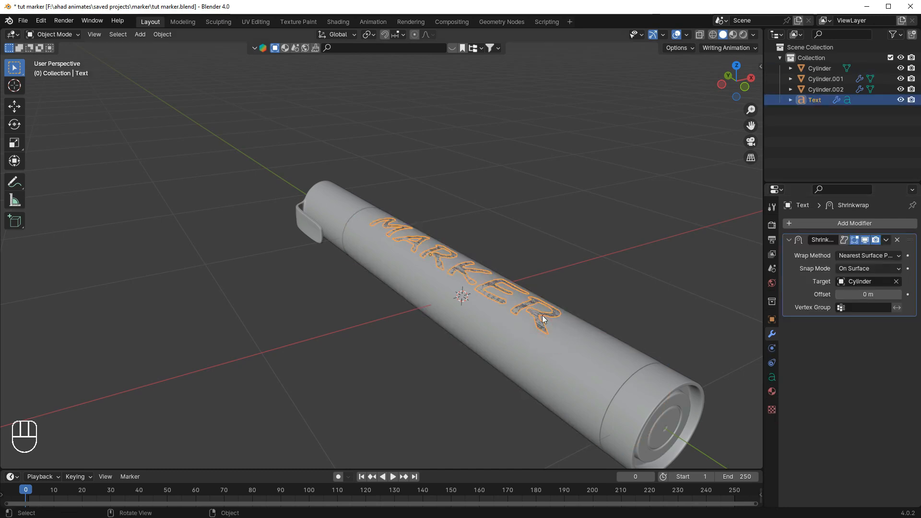
{"action": "scroll", "coordinate": [522, 284], "scroll_direction": "up", "scroll_amount": 4}
{"action": "middle_click_drag", "start_coordinate": [522, 284], "coordinate": [536, 273]}
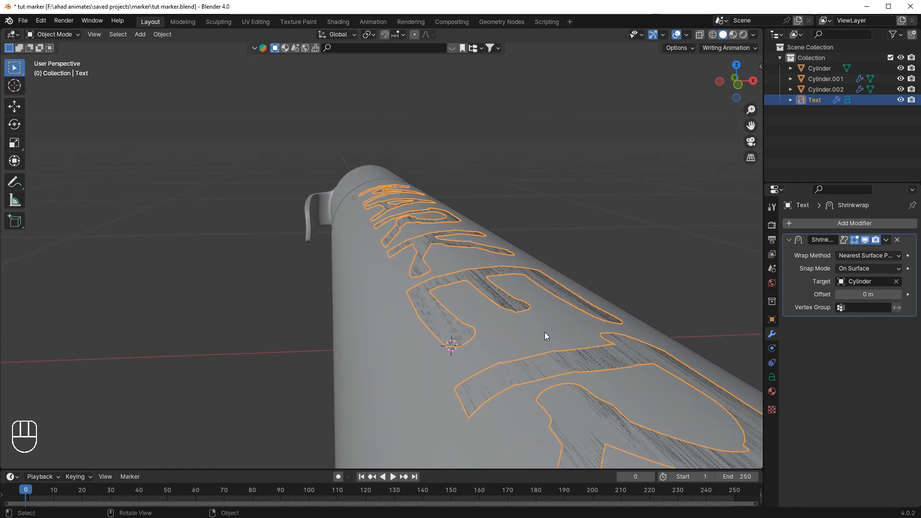
Set the Shrinkwrap modifier's offset on the MARKER text to 0.002 m.
{"action": "mouse_move", "coordinate": [879, 294]}
{"action": "left_mouse_down"}
{"action": "mouse_move", "coordinate": [887, 294]}
{"action": "mouse_move", "coordinate": [879, 294]}
{"action": "left_mouse_up"}
{"action": "key", "text": "ctrl+z"}
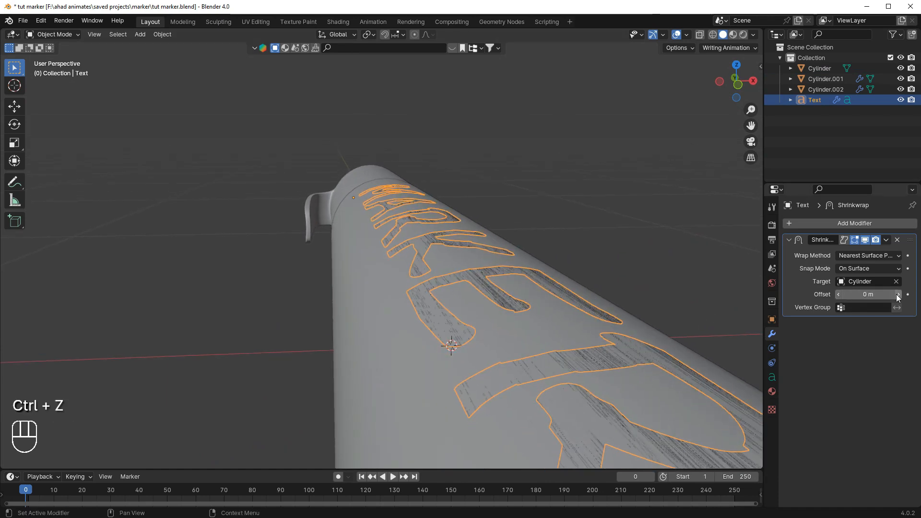
{"action": "left_click", "coordinate": [898, 294]}
{"action": "scroll", "coordinate": [652, 289], "scroll_direction": "up", "scroll_amount": 5}
{"action": "middle_click_drag", "start_coordinate": [648, 288], "coordinate": [667, 290], "text": "shift"}
{"action": "left_click", "coordinate": [853, 294]}
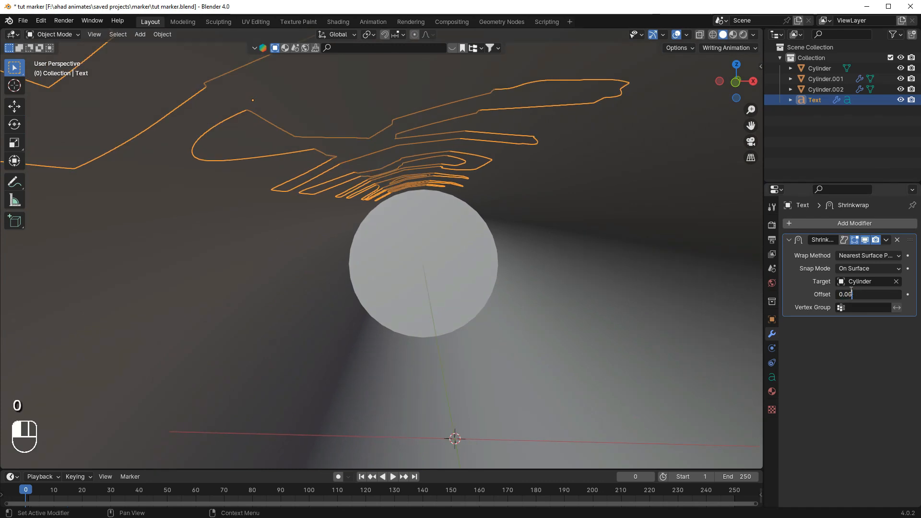
{"action": "key", "text": "Return"}
{"action": "mouse_move", "coordinate": [556, 262]}
{"action": "middle_mouse_down"}
{"action": "mouse_move", "coordinate": [455, 257]}
{"action": "mouse_move", "coordinate": [556, 262]}
{"action": "middle_mouse_up"}
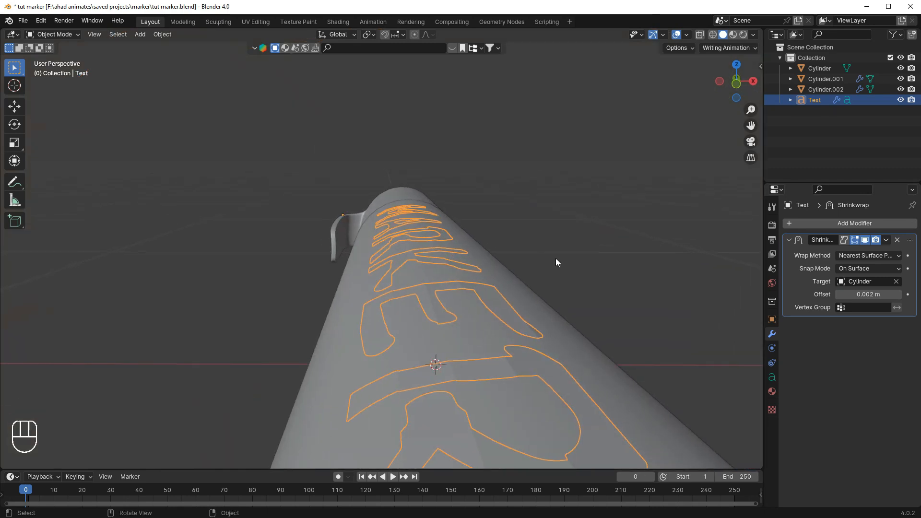
Try smaller Shrinkwrap offsets of 0.001 m and 0.0002 m on the MARKER text, keeping 0.0002 m.
{"action": "left_click", "coordinate": [867, 296]}
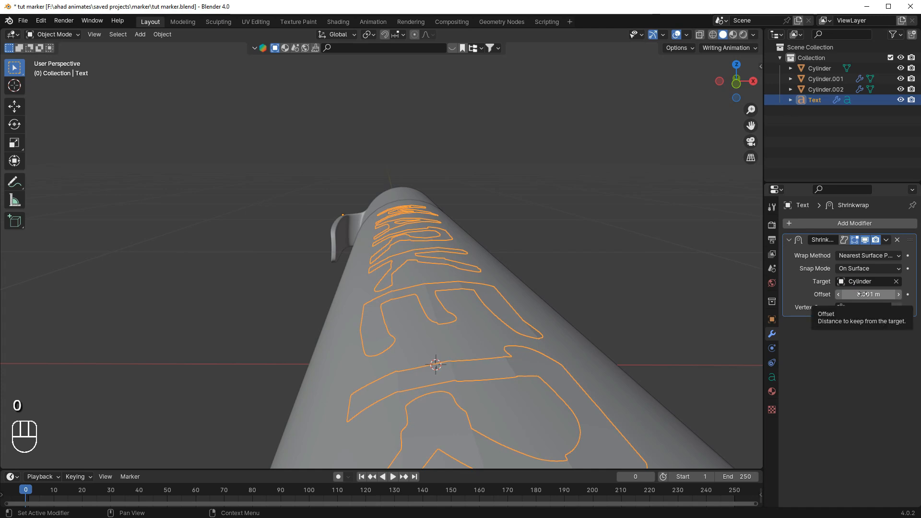
{"action": "left_click", "coordinate": [863, 294]}
{"action": "type", "text": "02"}
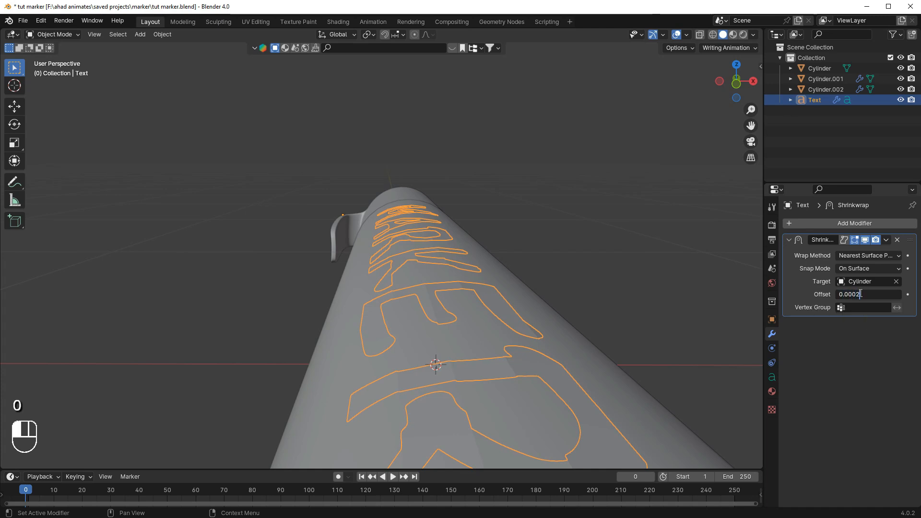
{"action": "key", "text": "Return"}
{"action": "right_click", "coordinate": [603, 290]}
{"action": "left_click", "coordinate": [604, 289]}
{"action": "key", "text": "ctrl+z"}
{"action": "key", "text": "ctrl+z"}
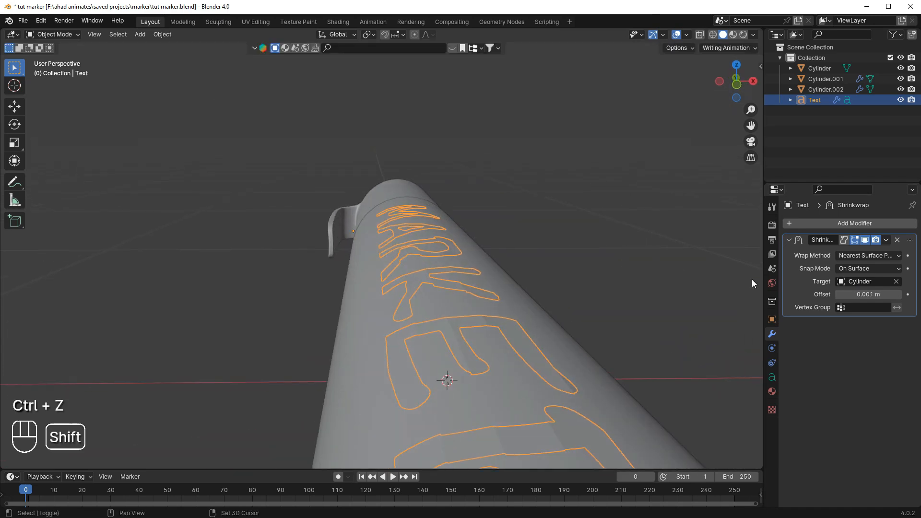
{"action": "key", "text": "ctrl+shift+z"}
{"action": "mouse_move", "coordinate": [716, 280]}
{"action": "middle_mouse_down"}
{"action": "mouse_move", "coordinate": [738, 316]}
{"action": "mouse_move", "coordinate": [626, 291]}
{"action": "mouse_move", "coordinate": [601, 269]}
{"action": "middle_mouse_up"}
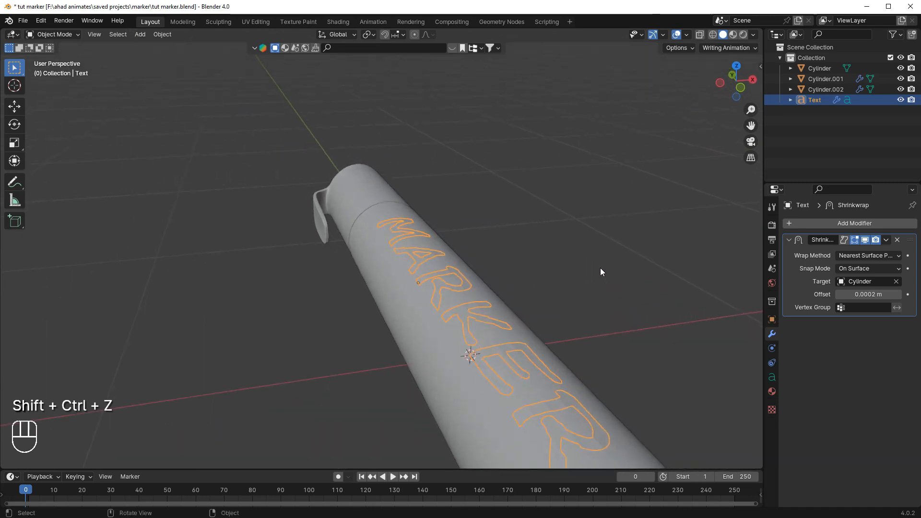
Convert the wrapped MARKER text object to a mesh.
{"action": "right_click", "coordinate": [518, 237]}
{"action": "mouse_move", "coordinate": [512, 266]}
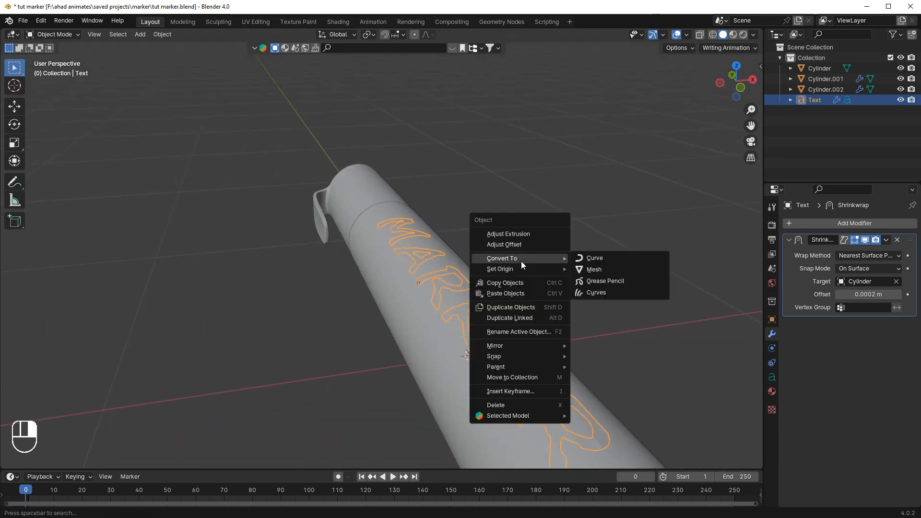
{"action": "left_click", "coordinate": [616, 268]}
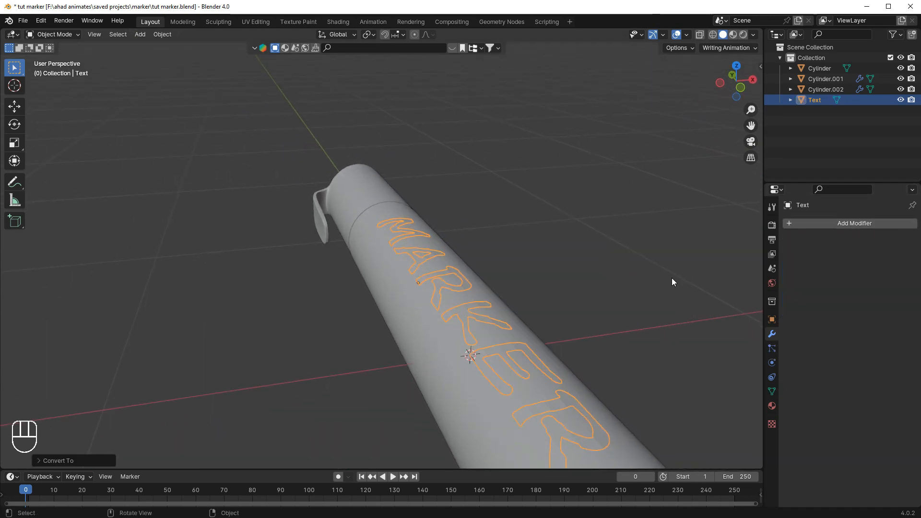
{"action": "key", "text": "g"}
{"action": "right_click", "coordinate": [501, 278]}
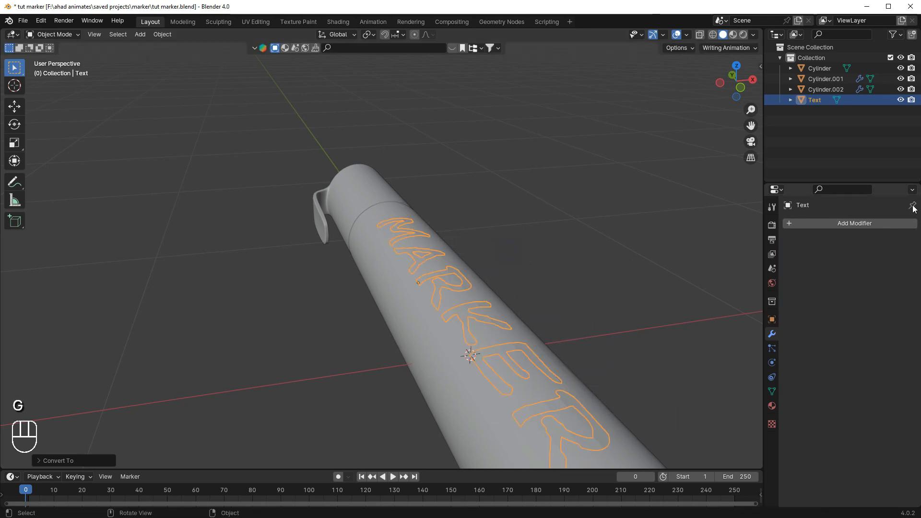
Add a Shrinkwrap modifier to the converted MARKER mesh, targeting the marker body with an offset of 0.001 m.
{"action": "left_click", "coordinate": [889, 225]}
{"action": "left_click", "coordinate": [888, 224]}
{"action": "left_click", "coordinate": [848, 240]}
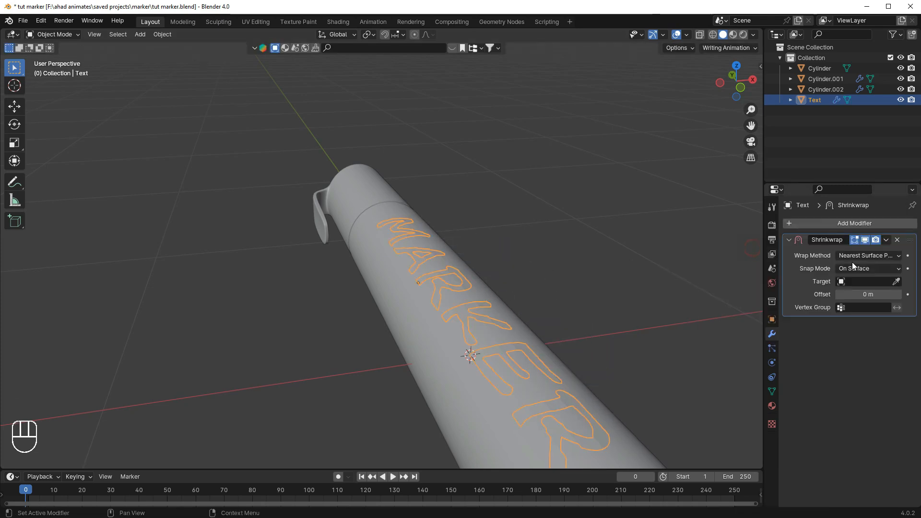
{"action": "left_click", "coordinate": [896, 281]}
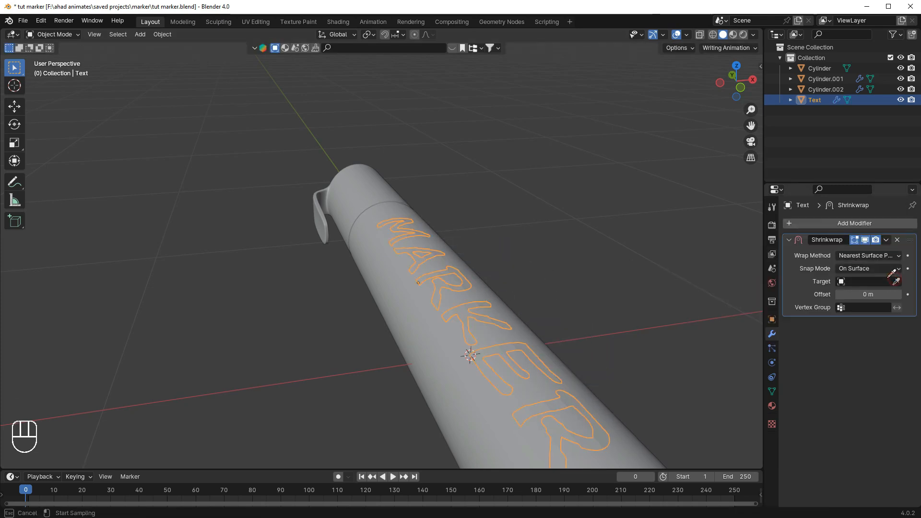
{"action": "left_click", "coordinate": [454, 401]}
{"action": "left_click", "coordinate": [854, 294]}
{"action": "type", "text": "0.001"}
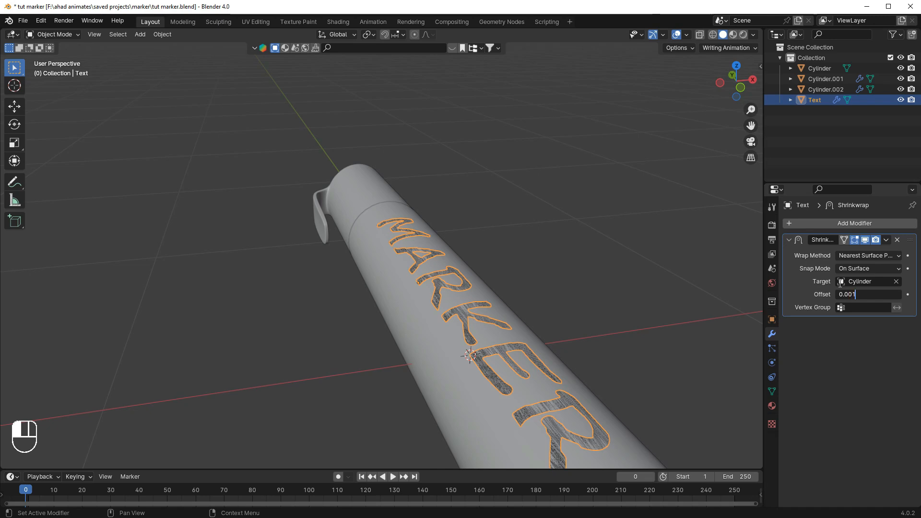
{"action": "key", "text": "Return"}
Apply smooth shading to the MARKER lettering mesh and deselect it.
{"action": "right_click", "coordinate": [551, 261]}
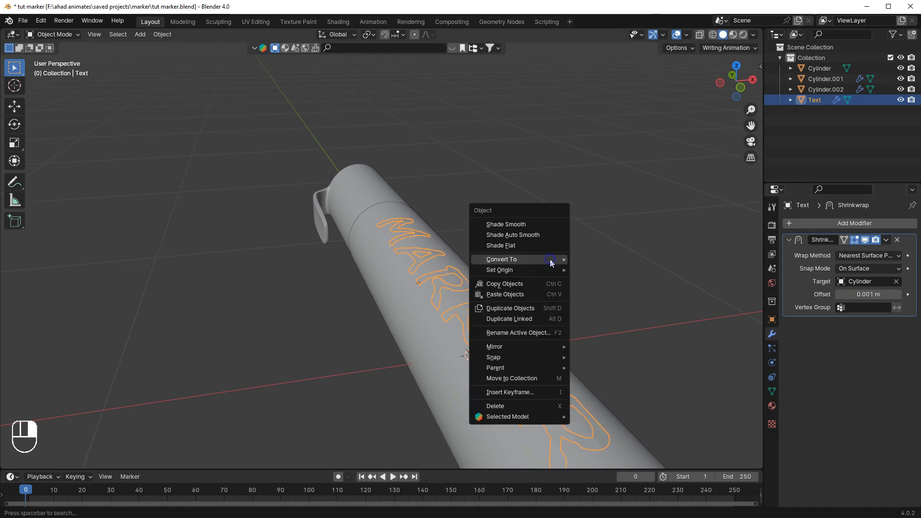
{"action": "left_click", "coordinate": [524, 228]}
{"action": "left_click", "coordinate": [546, 228]}
{"action": "middle_click_drag", "start_coordinate": [589, 236], "coordinate": [568, 311]}
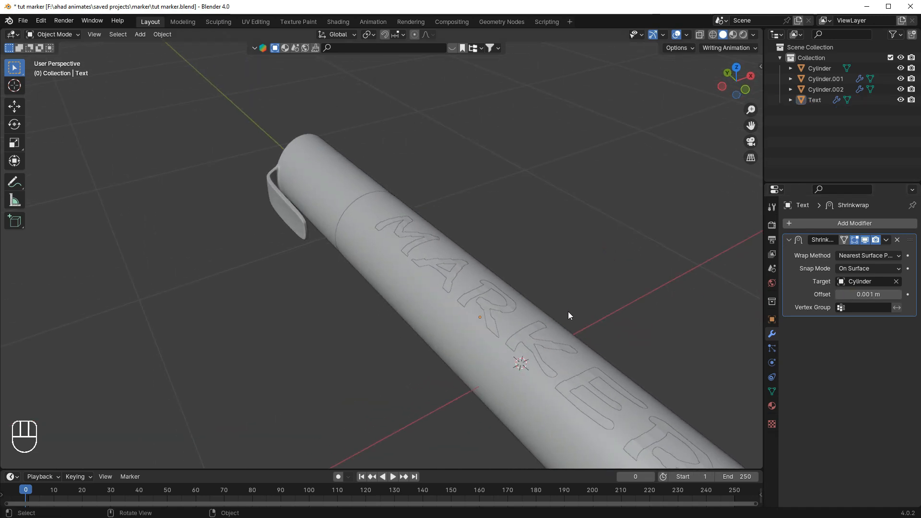
Adjust the MARKER lettering's position on the body along the X and Y axes.
{"action": "left_click", "coordinate": [546, 343]}
{"action": "key", "text": "g"}
{"action": "key", "text": "x"}
{"action": "left_click", "coordinate": [517, 293]}
{"action": "key", "text": "g"}
{"action": "key", "text": "x"}
{"action": "left_click", "coordinate": [496, 272]}
{"action": "key", "text": "g"}
{"action": "key", "text": "y"}
{"action": "left_click", "coordinate": [486, 256]}
{"action": "scroll", "coordinate": [548, 301], "scroll_direction": "down", "scroll_amount": 2}
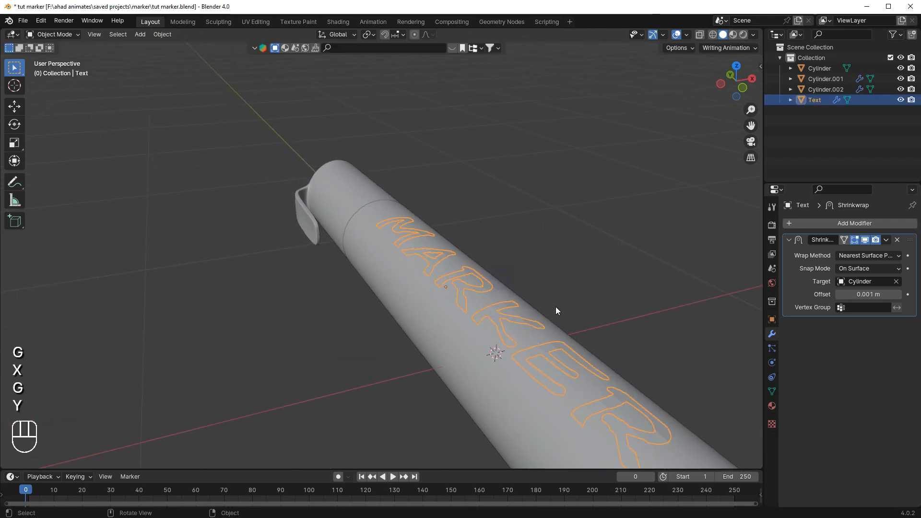
Scale the MARKER lettering down along the Y axis to shorten it on the body.
{"action": "middle_click_drag", "start_coordinate": [548, 301], "coordinate": [641, 335]}
{"action": "key", "text": "s"}
{"action": "key", "text": "x"}
{"action": "key", "text": "s"}
{"action": "key", "text": "y"}
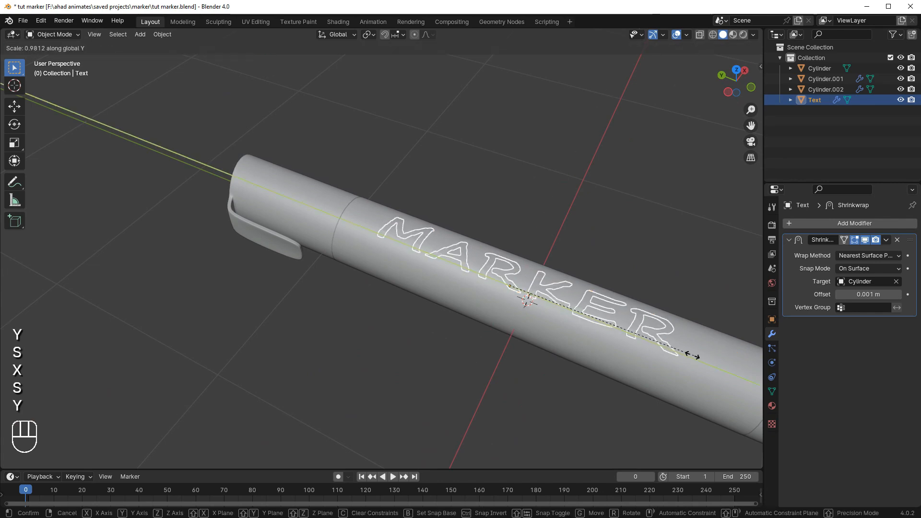
{"action": "left_click", "coordinate": [592, 301]}
Move the MARKER lettering along Y toward the middle of the marker body.
{"action": "scroll", "coordinate": [580, 301], "scroll_direction": "down", "scroll_amount": 3}
{"action": "key", "text": "v"}
{"action": "key", "text": "g"}
{"action": "right_click", "coordinate": [584, 302]}
{"action": "key", "text": "v"}
{"action": "right_click", "coordinate": [586, 302]}
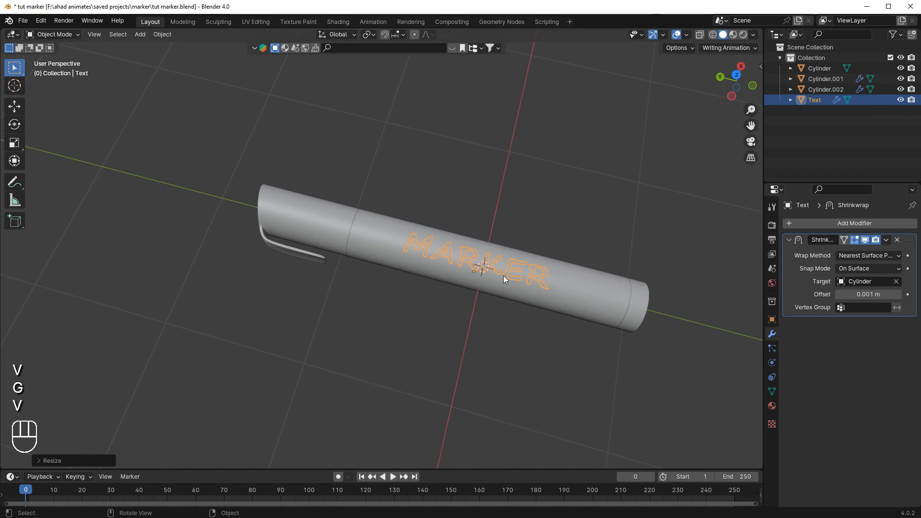
{"action": "scroll", "coordinate": [499, 280], "scroll_direction": "up", "scroll_amount": 3}
{"action": "key", "text": "g"}
{"action": "key", "text": "y"}
{"action": "left_click", "coordinate": [533, 273]}
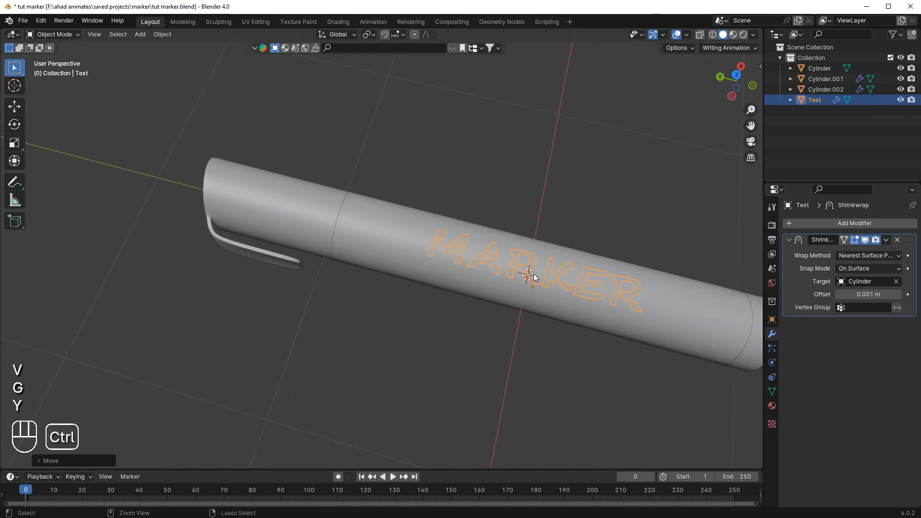
Add a level 2 Subdivision modifier to the MARKER lettering and save the file.
{"action": "key", "text": "ctrl+2"}
{"action": "mouse_move", "coordinate": [545, 276]}
{"action": "middle_mouse_down"}
{"action": "mouse_move", "coordinate": [520, 255]}
{"action": "mouse_move", "coordinate": [652, 276]}
{"action": "middle_mouse_up"}
{"action": "key", "text": "ctrl+s"}
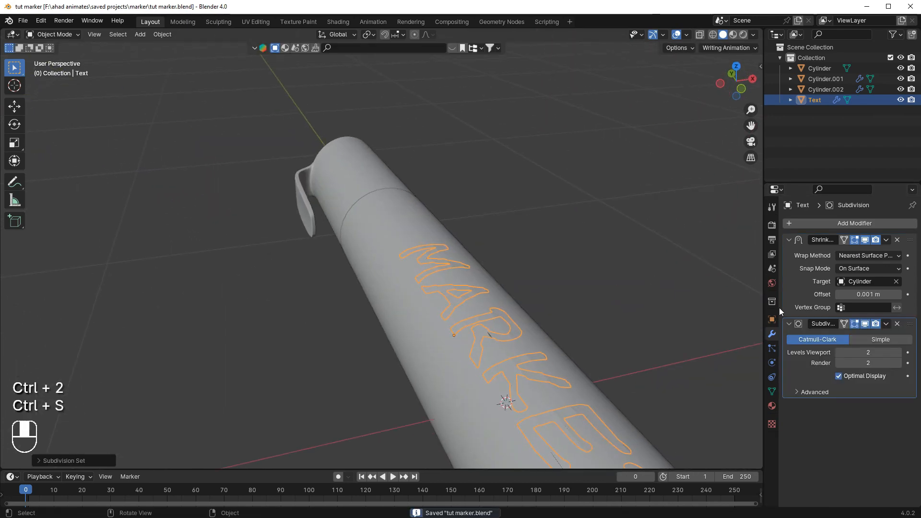
Place the Subdivision modifier above Shrinkwrap in the stack and shade the MARKER lettering smooth.
{"action": "left_click_drag", "start_coordinate": [910, 323], "coordinate": [909, 240]}
{"action": "middle_click_drag", "start_coordinate": [606, 249], "coordinate": [635, 270]}
{"action": "right_click", "coordinate": [634, 271]}
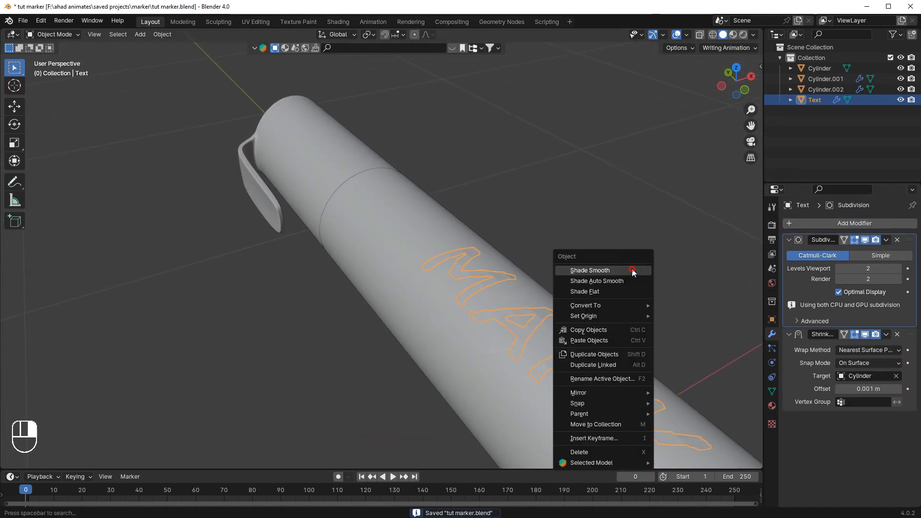
{"action": "left_click", "coordinate": [634, 270]}
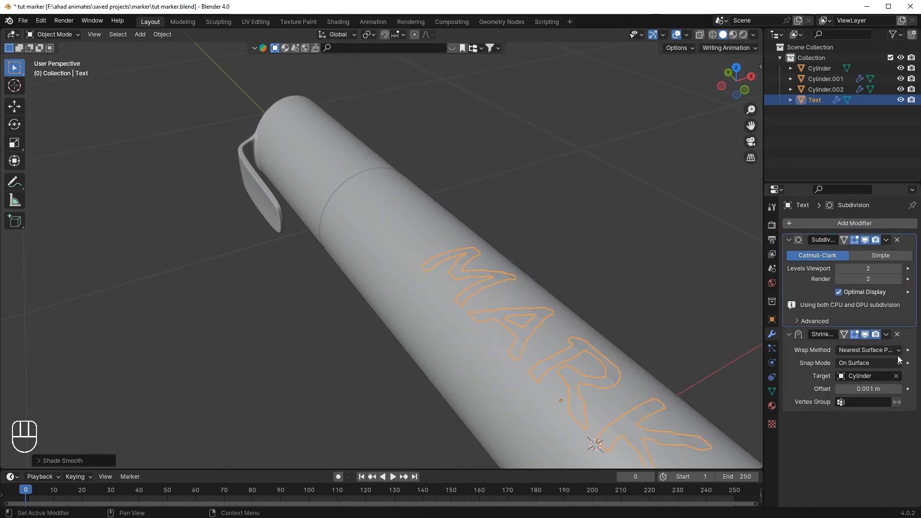
Try the lettering without its Subdivision modifier, then undo the removal.
{"action": "left_click", "coordinate": [897, 240]}
{"action": "middle_click_drag", "start_coordinate": [576, 296], "coordinate": [564, 287], "text": "shift"}
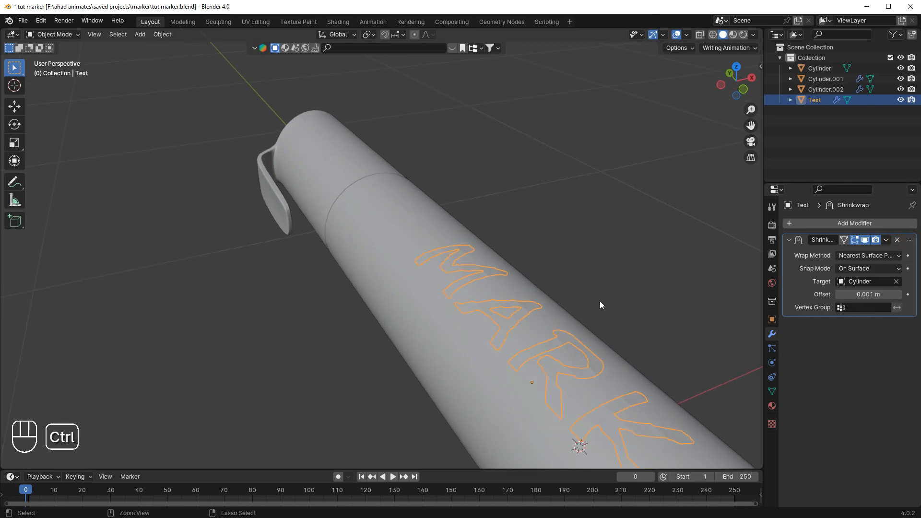
{"action": "key", "text": "ctrl+z"}
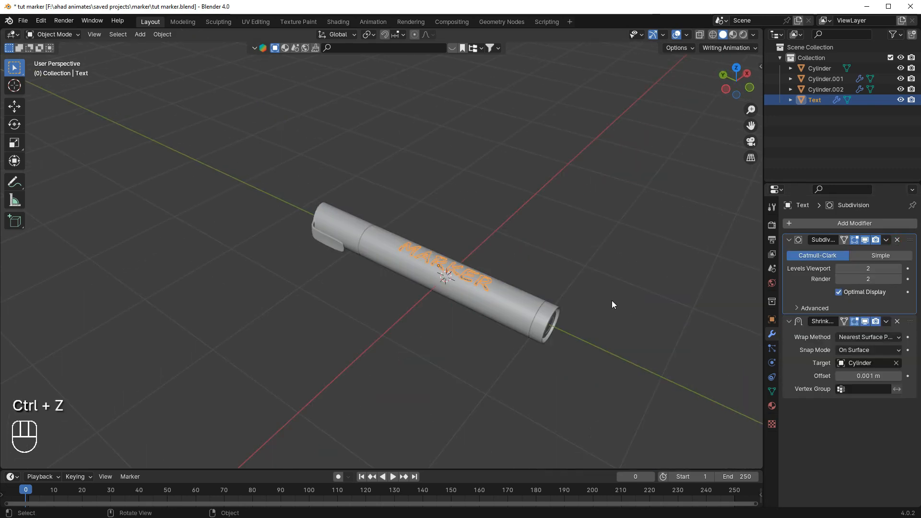
{"action": "left_click", "coordinate": [604, 298]}
{"action": "scroll", "coordinate": [593, 296], "scroll_direction": "up", "scroll_amount": 3}
{"action": "mouse_move", "coordinate": [592, 295]}
{"action": "middle_mouse_down"}
{"action": "mouse_move", "coordinate": [574, 291]}
{"action": "mouse_move", "coordinate": [561, 250]}
{"action": "mouse_move", "coordinate": [512, 250]}
{"action": "mouse_move", "coordinate": [454, 276]}
{"action": "mouse_move", "coordinate": [439, 254]}
{"action": "mouse_move", "coordinate": [461, 235]}
{"action": "middle_mouse_up"}
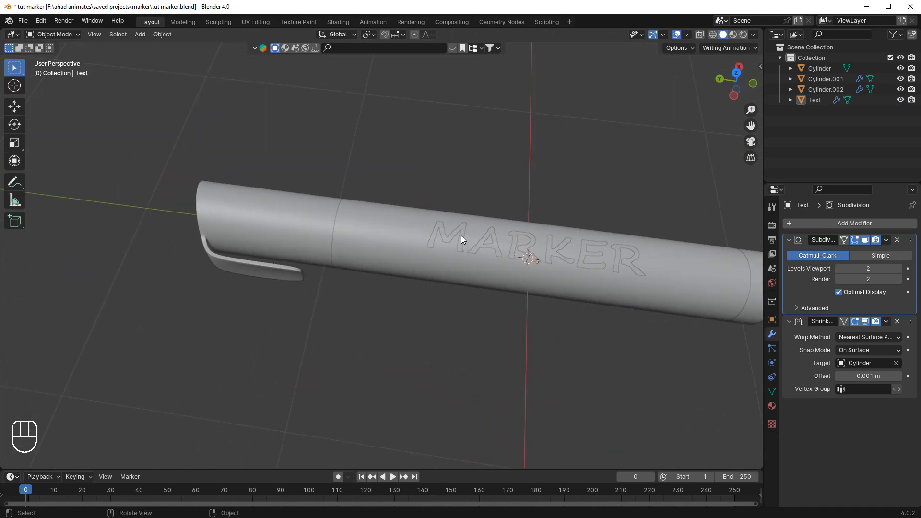
Duplicate the MARKER lettering and move the copy down along Z to the underside of the marker body.
{"action": "left_click", "coordinate": [521, 243]}
{"action": "mouse_move", "coordinate": [566, 236]}
{"action": "middle_mouse_down"}
{"action": "mouse_move", "coordinate": [483, 205]}
{"action": "mouse_move", "coordinate": [412, 144]}
{"action": "middle_mouse_up"}
{"action": "key", "text": "shift+d"}
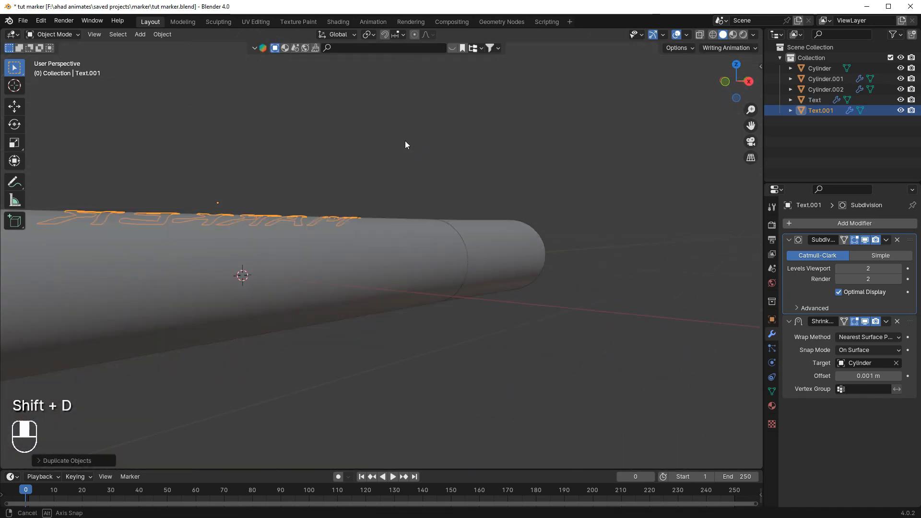
{"action": "key", "text": "g"}
{"action": "key", "text": "x"}
{"action": "key", "text": "g"}
{"action": "key", "text": "y"}
{"action": "key", "text": "g"}
{"action": "key", "text": "z"}
{"action": "mouse_move", "coordinate": [519, 118]}
{"action": "middle_mouse_down"}
{"action": "mouse_move", "coordinate": [384, 209]}
{"action": "mouse_move", "coordinate": [392, 104]}
{"action": "mouse_move", "coordinate": [406, 150]}
{"action": "middle_mouse_up"}
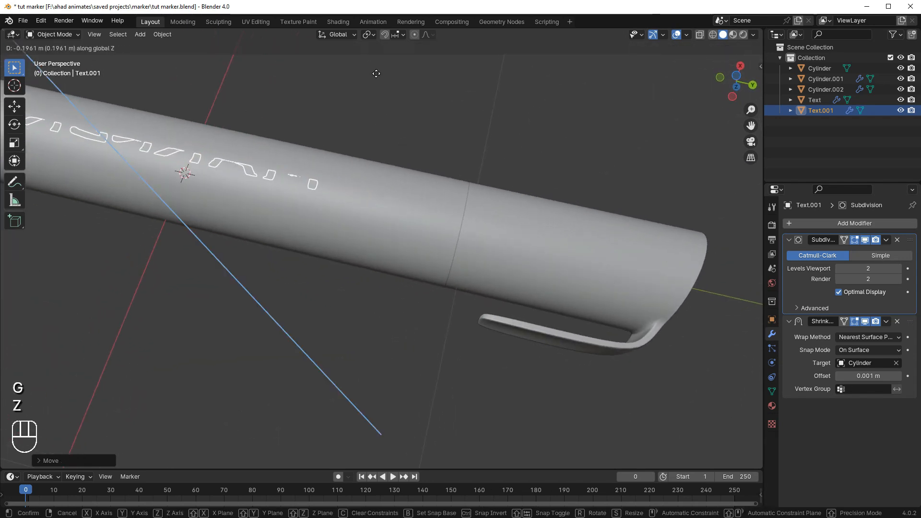
{"action": "left_click", "coordinate": [409, 310]}
Flip the mirrored lettering copy on the underside by scaling it by -1 along Y.
{"action": "middle_click_drag", "start_coordinate": [410, 309], "coordinate": [427, 168]}
{"action": "key", "text": "s"}
{"action": "key", "text": "y"}
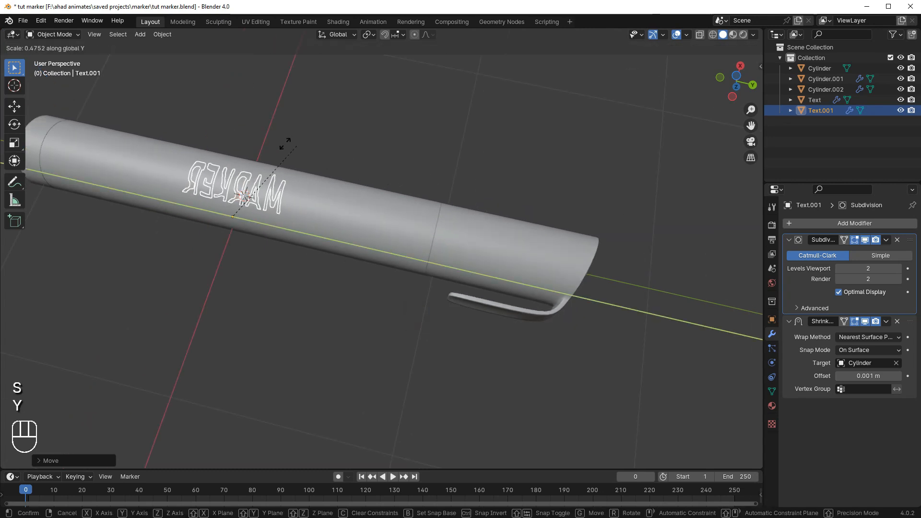
{"action": "right_click", "coordinate": [265, 200]}
{"action": "key", "text": "s"}
{"action": "type", "text": "y"}
{"action": "type", "text": "-1"}
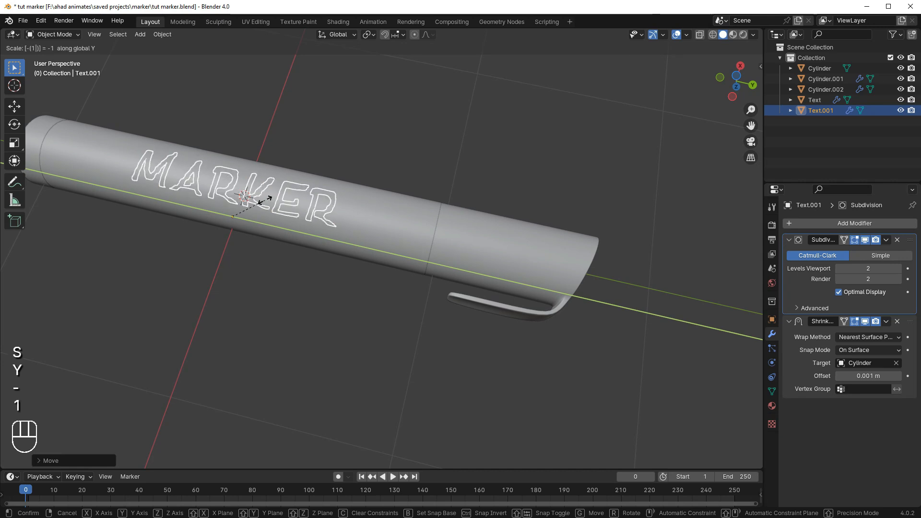
{"action": "key", "text": "Return"}
{"action": "middle_click_drag", "start_coordinate": [271, 203], "coordinate": [335, 206]}
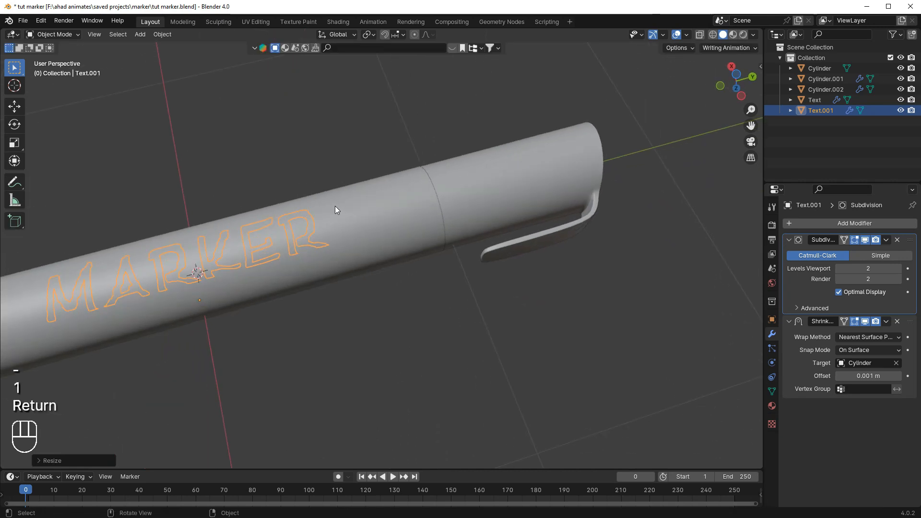
Move the underside lettering copy along X to centre it across the marker body.
{"action": "key", "text": "g"}
{"action": "key", "text": "x"}
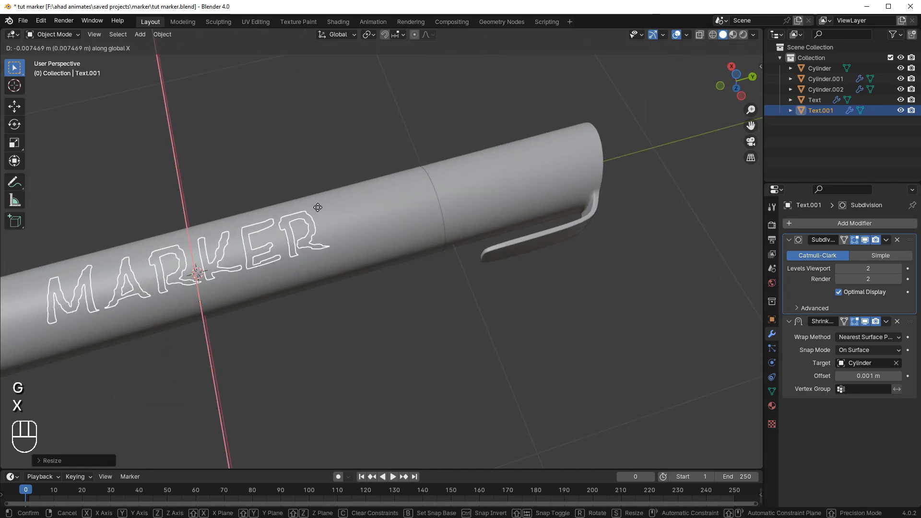
{"action": "left_click", "coordinate": [315, 225]}
{"action": "middle_click_drag", "start_coordinate": [355, 206], "coordinate": [453, 163]}
{"action": "left_click", "coordinate": [453, 163]}
Delete the duplicated MARKER lettering and save the file.
{"action": "mouse_move", "coordinate": [384, 281]}
{"action": "middle_mouse_down"}
{"action": "mouse_move", "coordinate": [385, 190]}
{"action": "mouse_move", "coordinate": [511, 119]}
{"action": "mouse_move", "coordinate": [496, 146]}
{"action": "mouse_move", "coordinate": [491, 134]}
{"action": "mouse_move", "coordinate": [469, 231]}
{"action": "mouse_move", "coordinate": [463, 204]}
{"action": "mouse_move", "coordinate": [519, 259]}
{"action": "mouse_move", "coordinate": [531, 299]}
{"action": "mouse_move", "coordinate": [512, 357]}
{"action": "mouse_move", "coordinate": [446, 302]}
{"action": "mouse_move", "coordinate": [413, 296]}
{"action": "mouse_move", "coordinate": [309, 227]}
{"action": "mouse_move", "coordinate": [349, 236]}
{"action": "mouse_move", "coordinate": [543, 73]}
{"action": "middle_mouse_up"}
{"action": "left_click", "coordinate": [472, 234]}
{"action": "left_click", "coordinate": [473, 235]}
{"action": "key", "text": "g"}
{"action": "key", "text": "z"}
{"action": "left_click", "coordinate": [518, 262]}
{"action": "key", "text": "Delete"}
{"action": "key", "text": "ctrl+s"}
Delete the remaining MARKER lettering from the marker body.
{"action": "scroll", "coordinate": [562, 110], "scroll_direction": "down", "scroll_amount": 4}
{"action": "mouse_move", "coordinate": [562, 110]}
{"action": "middle_mouse_down"}
{"action": "mouse_move", "coordinate": [542, 318]}
{"action": "mouse_move", "coordinate": [500, 274]}
{"action": "middle_mouse_up"}
{"action": "scroll", "coordinate": [565, 110], "scroll_direction": "up", "scroll_amount": 3}
{"action": "scroll", "coordinate": [500, 275], "scroll_direction": "up", "scroll_amount": 2}
{"action": "left_click", "coordinate": [525, 286]}
{"action": "left_click", "coordinate": [525, 287]}
{"action": "key", "text": "Delete"}
{"action": "scroll", "coordinate": [466, 310], "scroll_direction": "down", "scroll_amount": 4}
Switch the viewport to Material Preview and open the Shading workspace with the marker body selected.
{"action": "mouse_move", "coordinate": [467, 309]}
{"action": "middle_mouse_down"}
{"action": "mouse_move", "coordinate": [485, 266]}
{"action": "mouse_move", "coordinate": [733, 19]}
{"action": "middle_mouse_up"}
{"action": "left_click", "coordinate": [733, 34]}
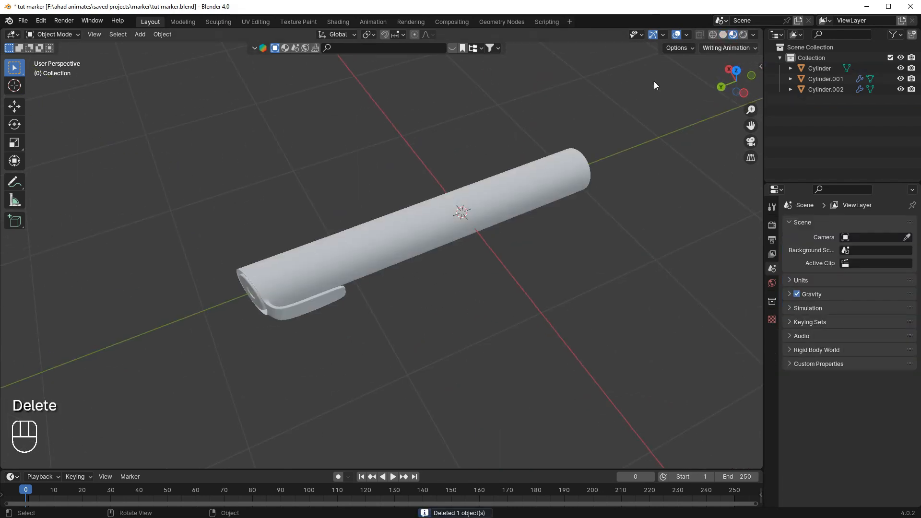
{"action": "mouse_move", "coordinate": [410, 172]}
{"action": "middle_mouse_down"}
{"action": "mouse_move", "coordinate": [405, 157]}
{"action": "mouse_move", "coordinate": [442, 136]}
{"action": "middle_mouse_up"}
{"action": "scroll", "coordinate": [341, 263], "scroll_direction": "up", "scroll_amount": 3}
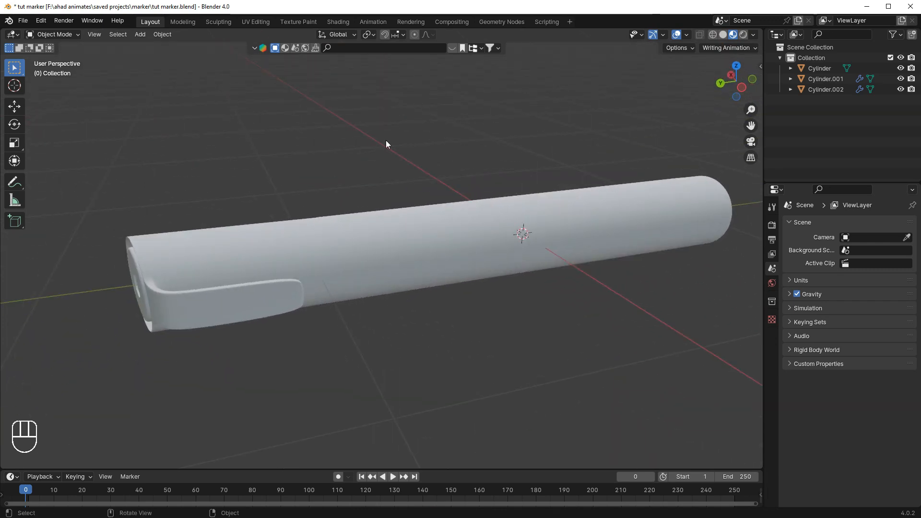
{"action": "left_click", "coordinate": [623, 186]}
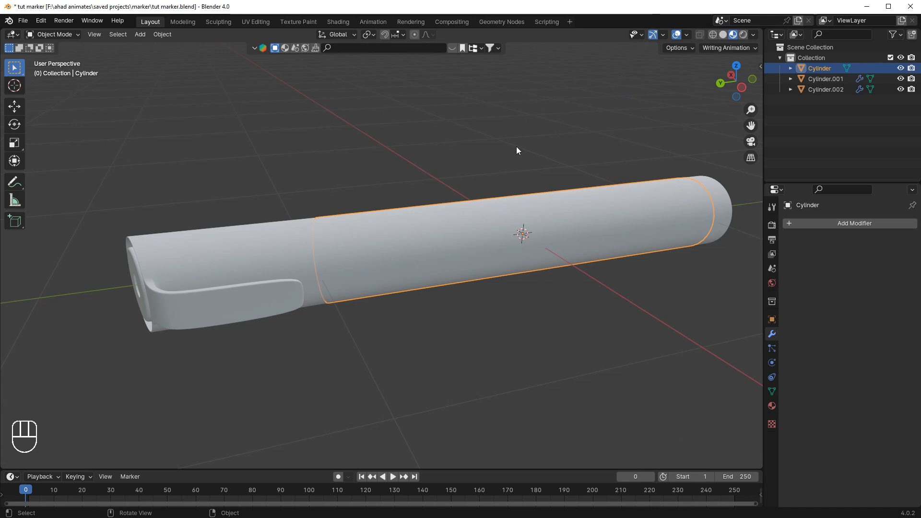
{"action": "left_click", "coordinate": [338, 22]}
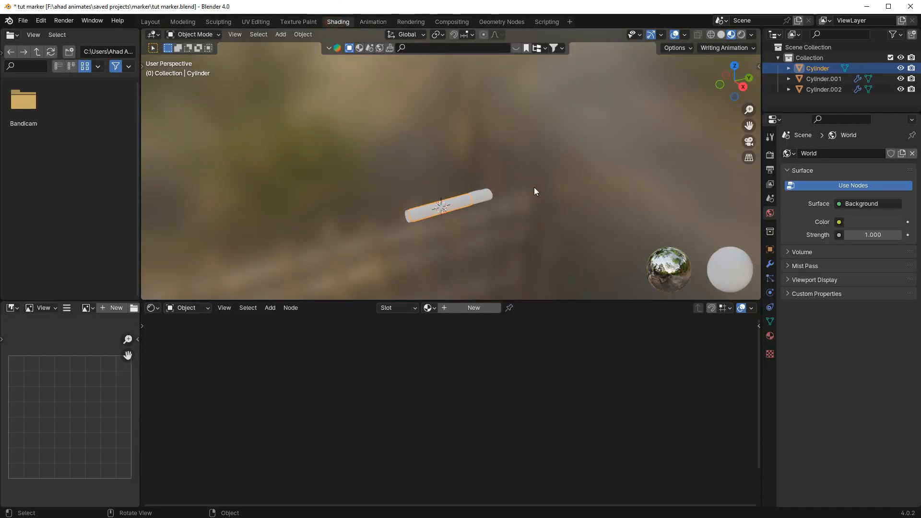
Create a new material for the selected marker body and frame its nodes.
{"action": "key", "text": "KP_Decimal"}
{"action": "middle_click_drag", "start_coordinate": [508, 171], "coordinate": [530, 151]}
{"action": "scroll", "coordinate": [555, 144], "scroll_direction": "up", "scroll_amount": 3}
{"action": "left_click", "coordinate": [478, 310]}
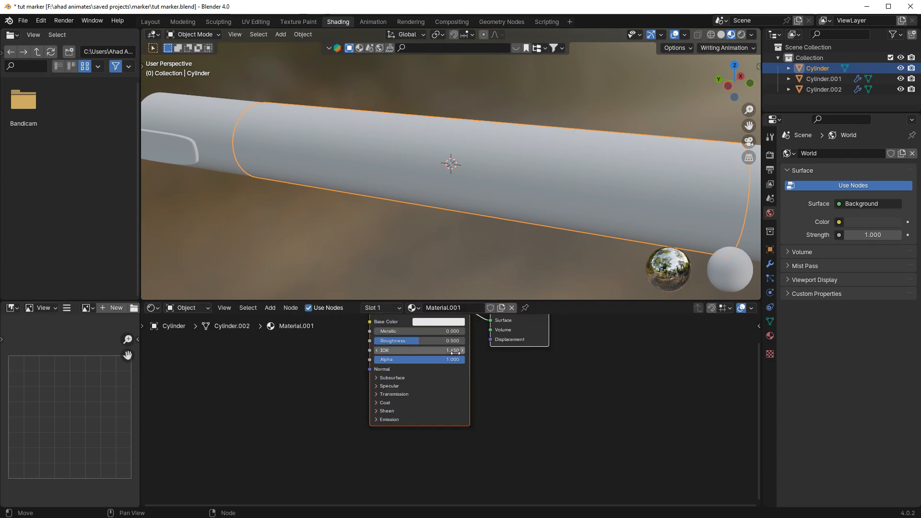
{"action": "key", "text": "Home"}
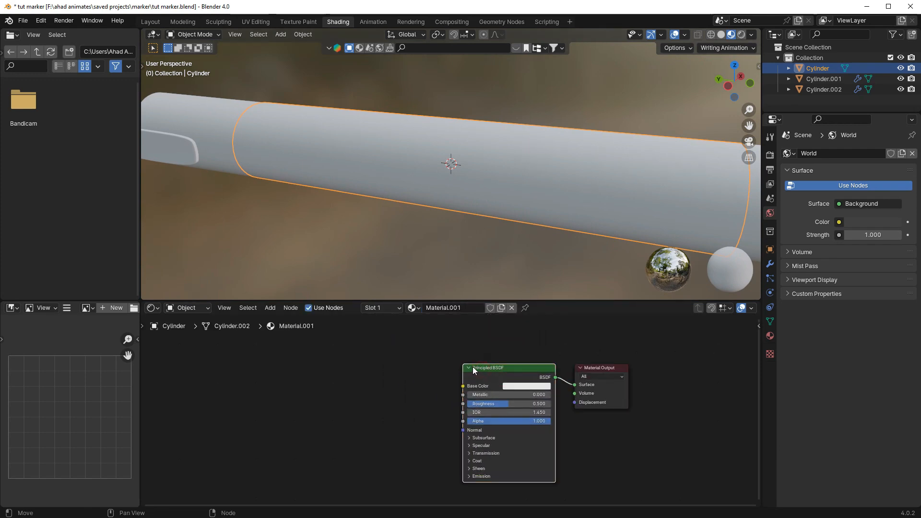
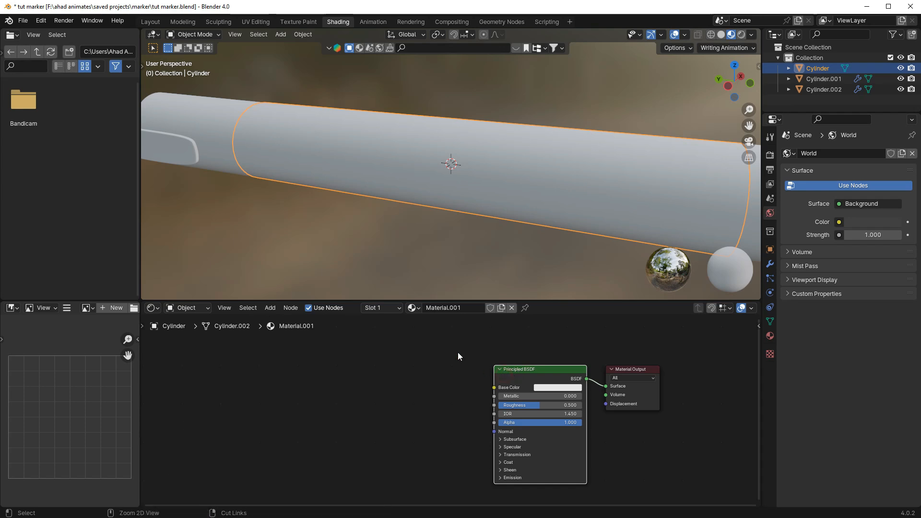
Find the already enabled Node Wrangler add-on in the preferences with the search "no" and save the preferences.
{"action": "left_click", "coordinate": [41, 21]}
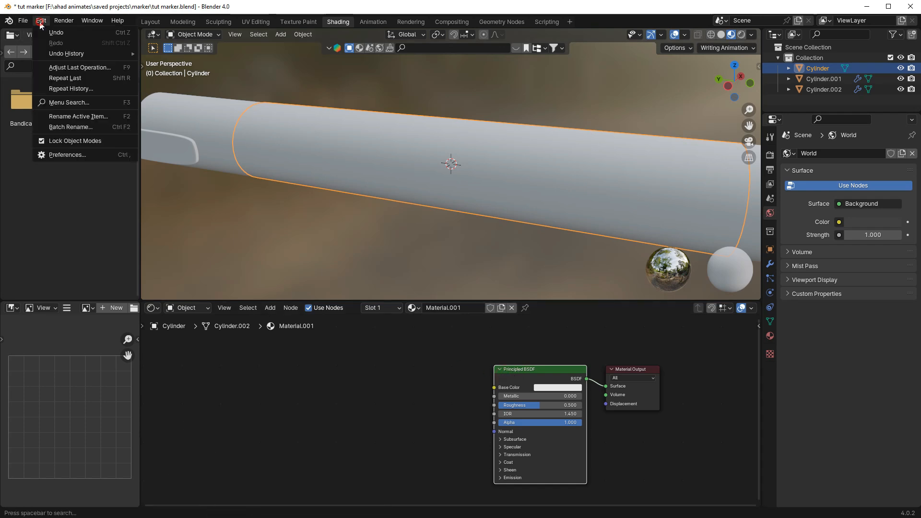
{"action": "left_click", "coordinate": [91, 153]}
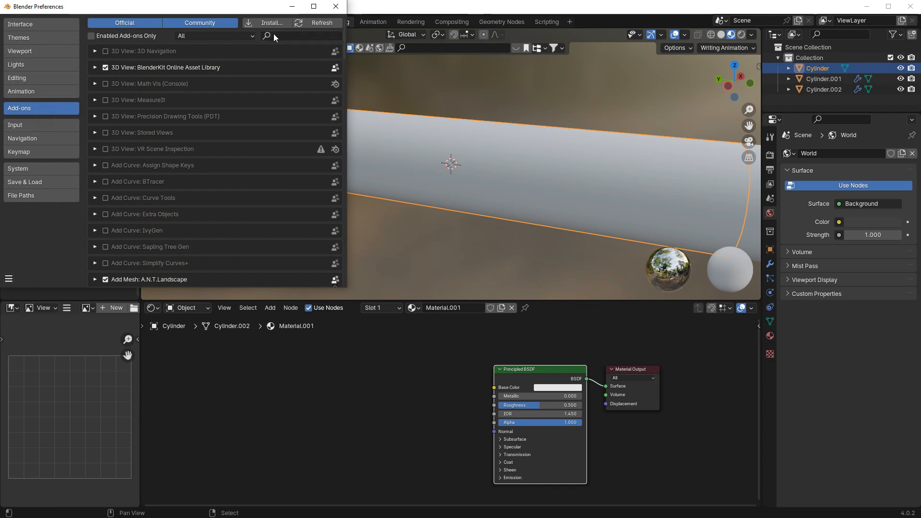
{"action": "type", "text": "no"}
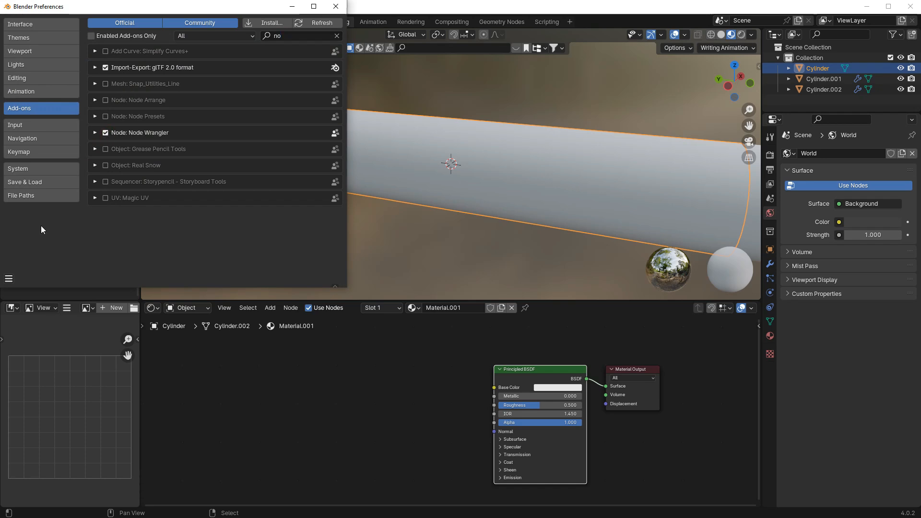
{"action": "left_click", "coordinate": [9, 279]}
{"action": "left_click", "coordinate": [43, 246]}
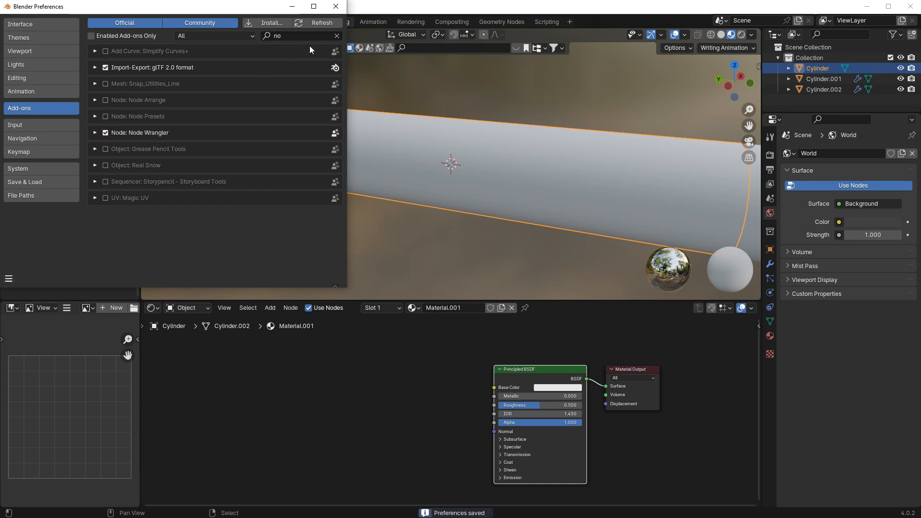
{"action": "left_click", "coordinate": [335, 7]}
Add Node Wrangler's Texture Coordinate, Mapping and Image Texture setup to the Principled BSDF and spread the nodes apart.
{"action": "mouse_move", "coordinate": [506, 358]}
{"action": "middle_mouse_down"}
{"action": "mouse_move", "coordinate": [507, 316]}
{"action": "mouse_move", "coordinate": [512, 353]}
{"action": "middle_mouse_up"}
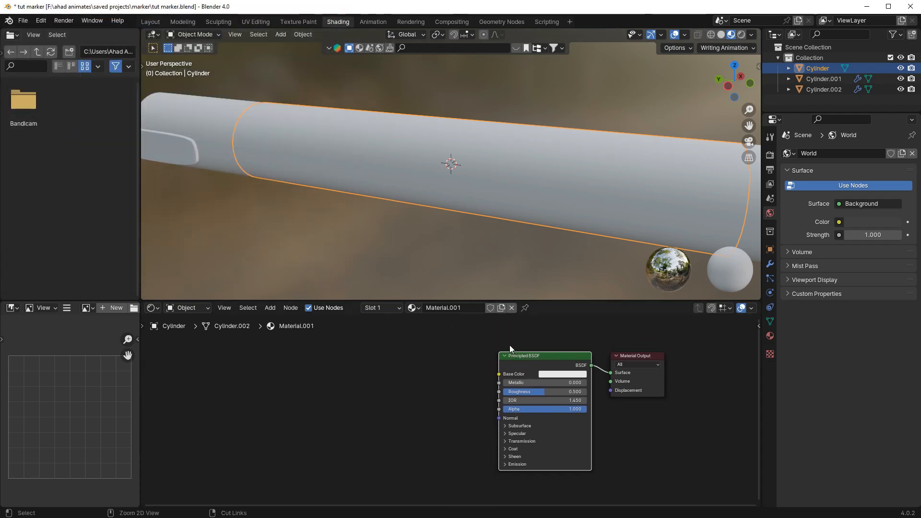
{"action": "key", "text": "ctrl+t"}
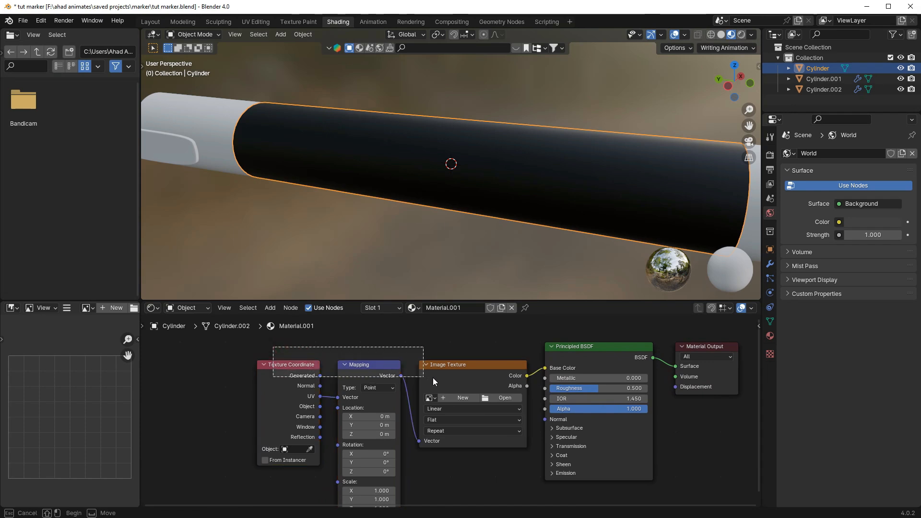
{"action": "left_click_drag", "start_coordinate": [370, 364], "coordinate": [289, 354]}
{"action": "scroll", "coordinate": [281, 370], "scroll_direction": "up", "scroll_amount": 1}
{"action": "middle_click_drag", "start_coordinate": [281, 370], "coordinate": [345, 378]}
{"action": "left_click", "coordinate": [272, 370]}
{"action": "key", "text": "g"}
{"action": "left_click", "coordinate": [213, 359]}
{"action": "left_click_drag", "start_coordinate": [365, 357], "coordinate": [380, 353]}
Delete the Image Texture node and add a Noise Texture node between Mapping and the Principled BSDF.
{"action": "left_click", "coordinate": [482, 356]}
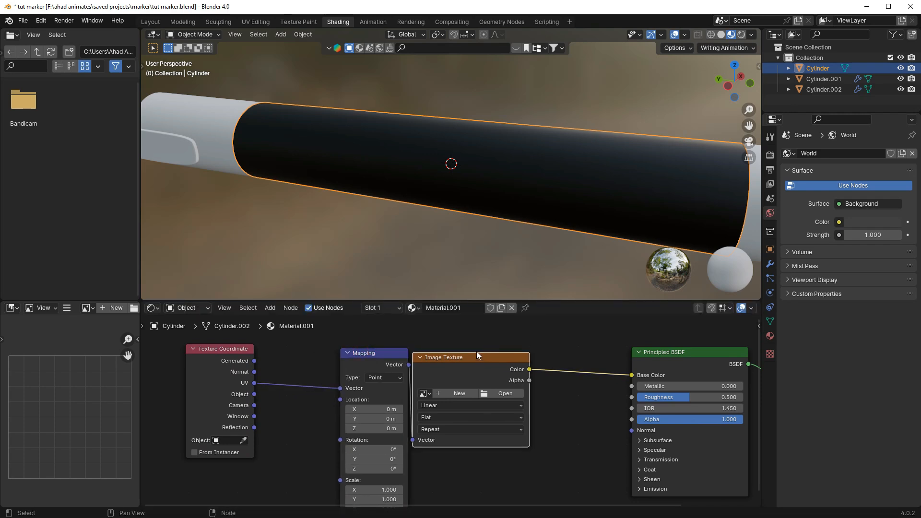
{"action": "key", "text": "x"}
{"action": "right_click", "coordinate": [471, 349]}
{"action": "middle_click_drag", "start_coordinate": [539, 341], "coordinate": [480, 384]}
{"action": "key", "text": "shift+a"}
{"action": "left_click", "coordinate": [482, 383]}
{"action": "type", "text": "noi"}
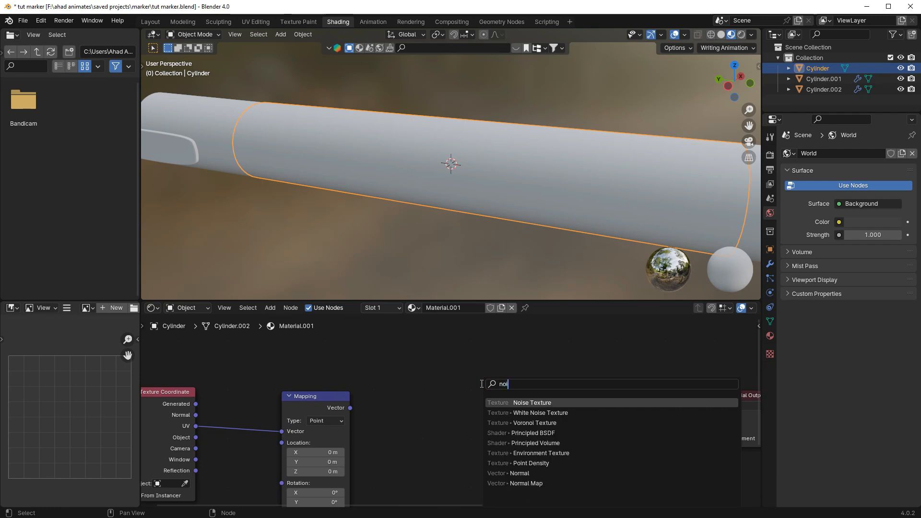
{"action": "left_click", "coordinate": [589, 404]}
{"action": "left_click", "coordinate": [421, 401]}
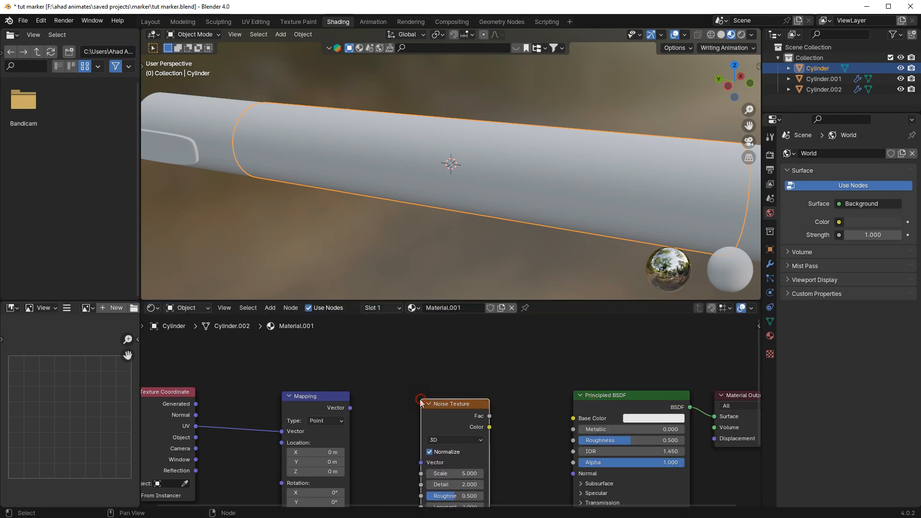
Connect Mapping's Vector to the Noise Texture's Vector and the noise Fac to the Principled BSDF's Base Color.
{"action": "middle_click_drag", "start_coordinate": [390, 409], "coordinate": [357, 379]}
{"action": "left_click_drag", "start_coordinate": [353, 373], "coordinate": [423, 426]}
{"action": "left_click_drag", "start_coordinate": [493, 379], "coordinate": [574, 382]}
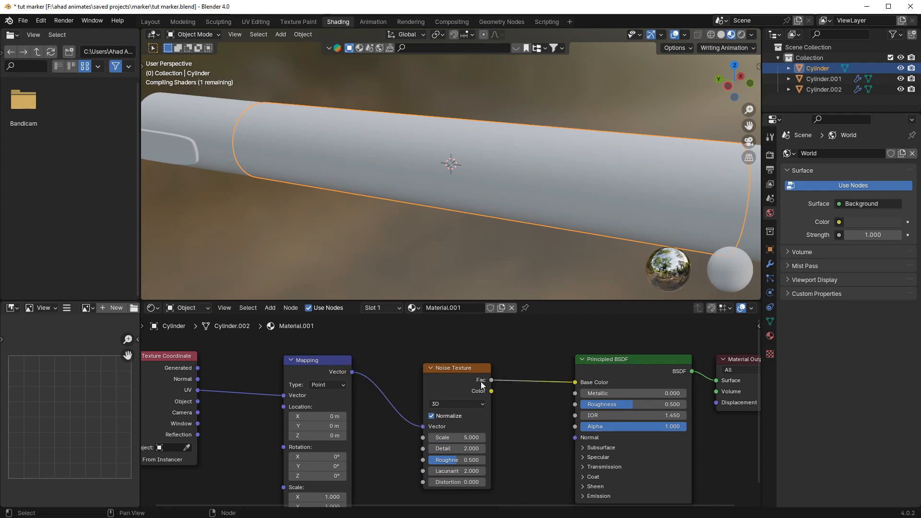
Insert a Color Ramp node on the link between the Noise Texture and the Principled BSDF.
{"action": "scroll", "coordinate": [484, 381], "scroll_direction": "down", "scroll_amount": 3}
{"action": "left_click_drag", "start_coordinate": [264, 350], "coordinate": [364, 390]}
{"action": "key", "text": "shift+a"}
{"action": "type", "text": "color"}
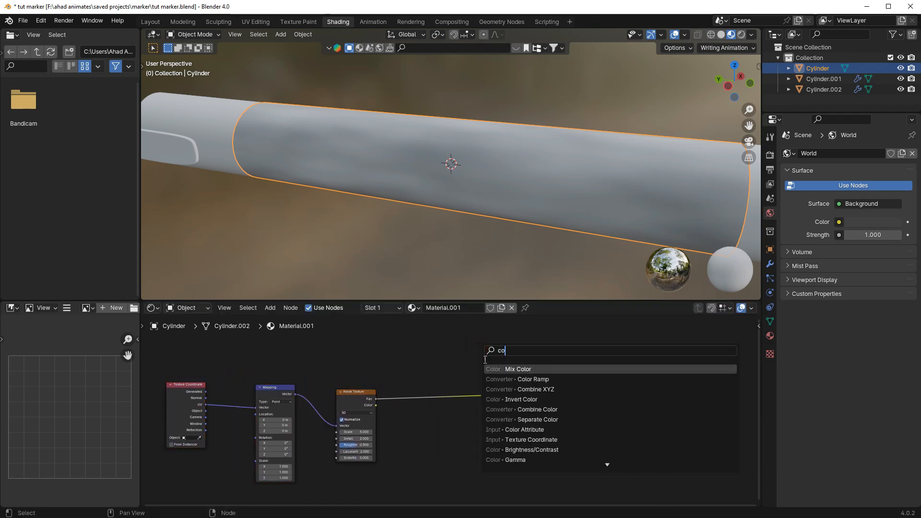
{"action": "key", "text": "Down"}
{"action": "key", "text": "Return"}
{"action": "left_click", "coordinate": [420, 375]}
{"action": "scroll", "coordinate": [500, 371], "scroll_direction": "up", "scroll_amount": 5}
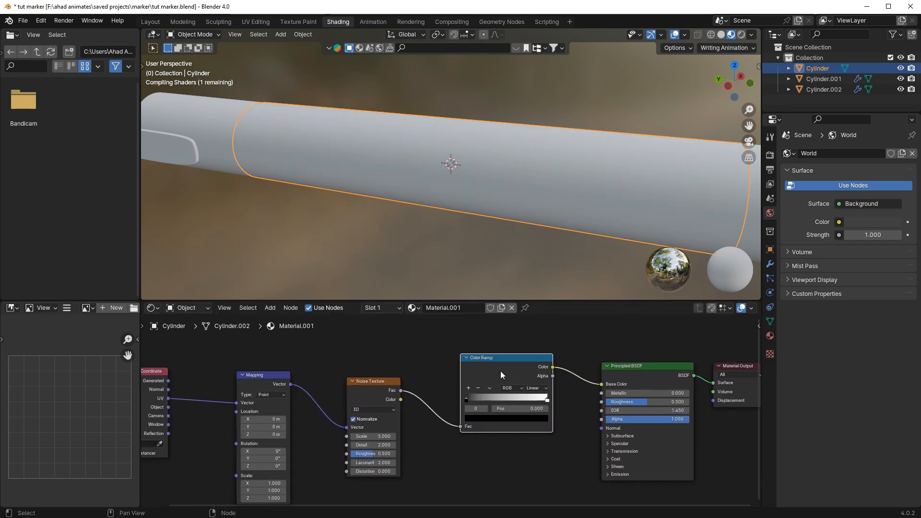
Set the Noise Texture's Scale to 500 and its Detail to 15.
{"action": "middle_click_drag", "start_coordinate": [456, 369], "coordinate": [474, 362]}
{"action": "left_click_drag", "start_coordinate": [446, 412], "coordinate": [729, 412]}
{"action": "left_click", "coordinate": [461, 412]}
{"action": "type", "text": "500\\"}
{"action": "key", "text": "Return"}
{"action": "left_click", "coordinate": [439, 412]}
{"action": "type", "text": "500"}
{"action": "key", "text": "Return"}
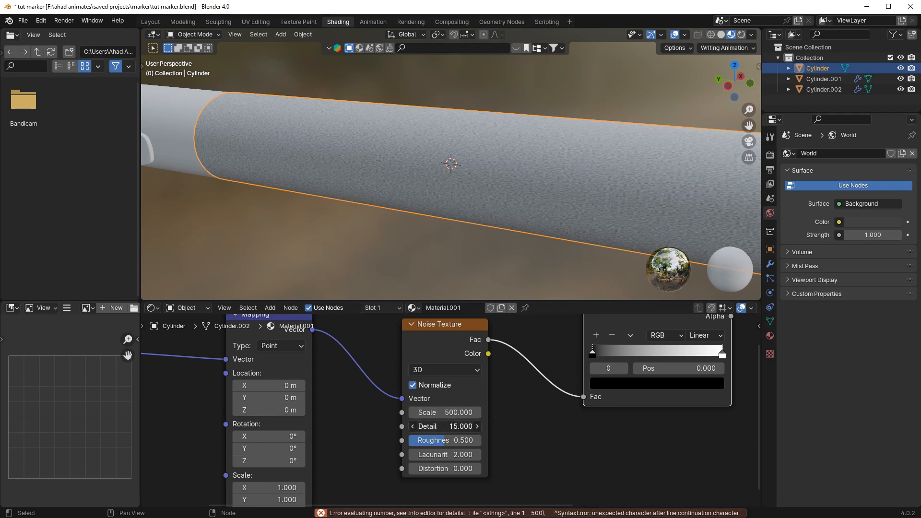
{"action": "left_click_drag", "start_coordinate": [445, 426], "coordinate": [449, 425]}
Set the position of the Color Ramp's black stop to 0.3.
{"action": "scroll", "coordinate": [511, 403], "scroll_direction": "down", "scroll_amount": 2}
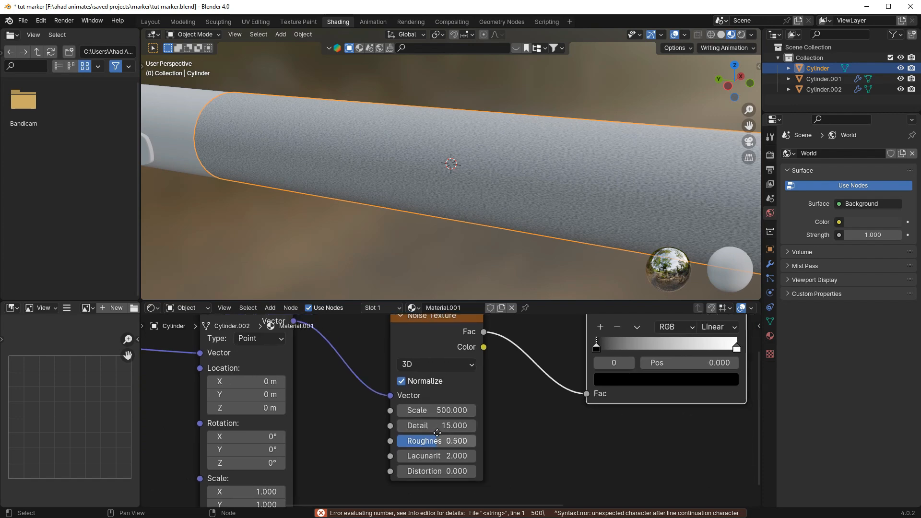
{"action": "scroll", "coordinate": [344, 366], "scroll_direction": "down", "scroll_amount": 2}
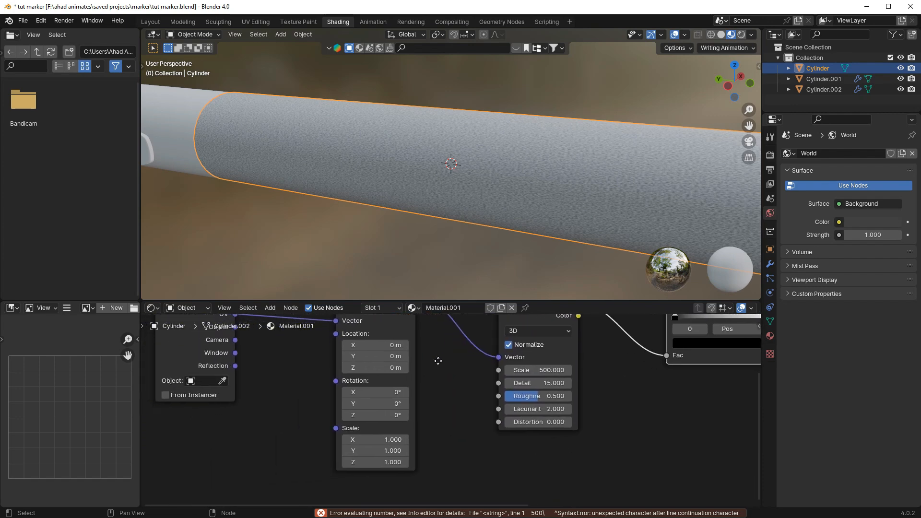
{"action": "scroll", "coordinate": [451, 399], "scroll_direction": "up", "scroll_amount": 2}
{"action": "left_click_drag", "start_coordinate": [494, 381], "coordinate": [547, 382]}
{"action": "middle_click_drag", "start_coordinate": [538, 390], "coordinate": [432, 404]}
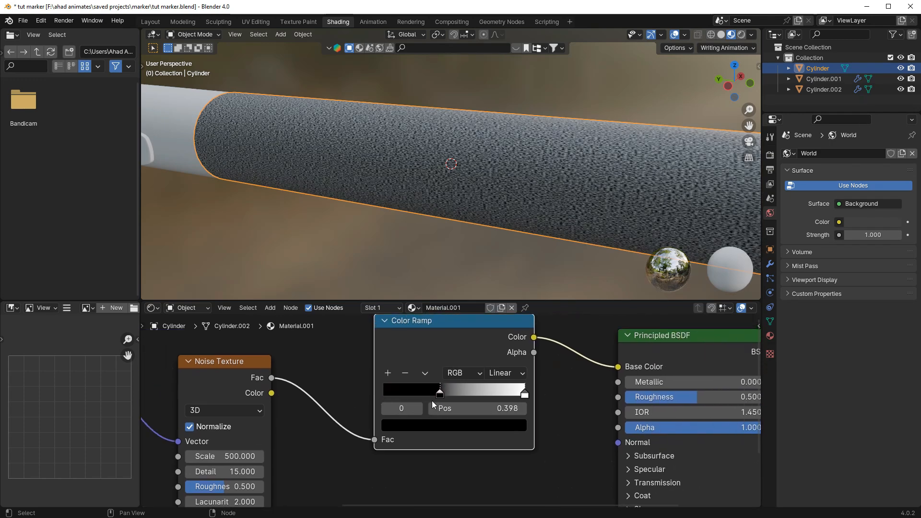
{"action": "scroll", "coordinate": [446, 394], "scroll_direction": "up", "scroll_amount": 2}
{"action": "left_click", "coordinate": [506, 407]}
{"action": "type", "text": "0."}
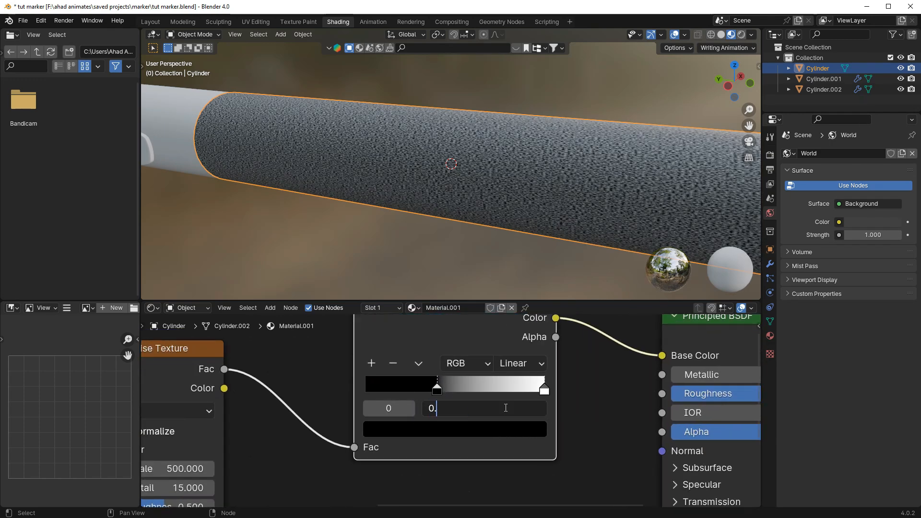
{"action": "type", "text": "3"}
{"action": "key", "text": "Return"}
Duplicate the Texture Coordinate, Mapping, Noise Texture and Color Ramp chain and place the copy below the original.
{"action": "middle_click_drag", "start_coordinate": [473, 191], "coordinate": [508, 163]}
{"action": "scroll", "coordinate": [479, 147], "scroll_direction": "down", "scroll_amount": 4}
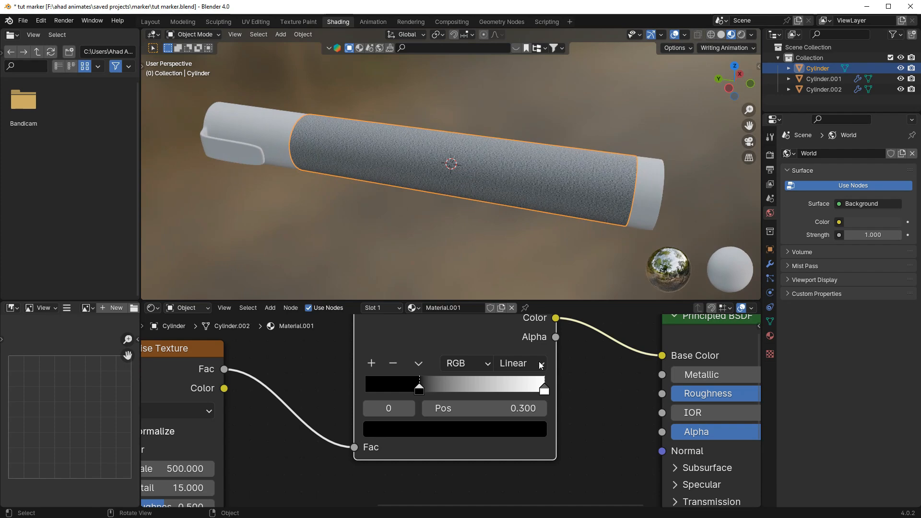
{"action": "scroll", "coordinate": [532, 355], "scroll_direction": "down", "scroll_amount": 2}
{"action": "scroll", "coordinate": [532, 365], "scroll_direction": "up", "scroll_amount": 2}
{"action": "scroll", "coordinate": [465, 185], "scroll_direction": "up", "scroll_amount": 5}
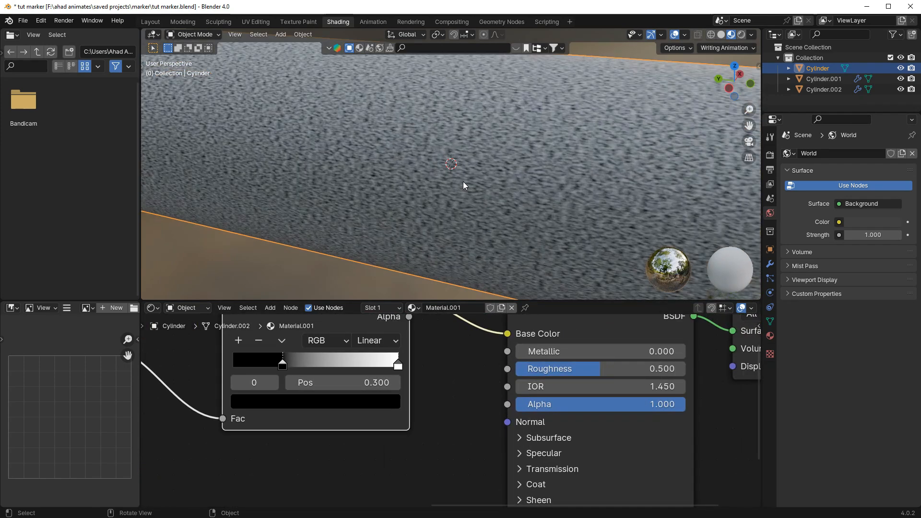
{"action": "scroll", "coordinate": [482, 405], "scroll_direction": "down", "scroll_amount": 3}
{"action": "scroll", "coordinate": [355, 379], "scroll_direction": "down", "scroll_amount": 2}
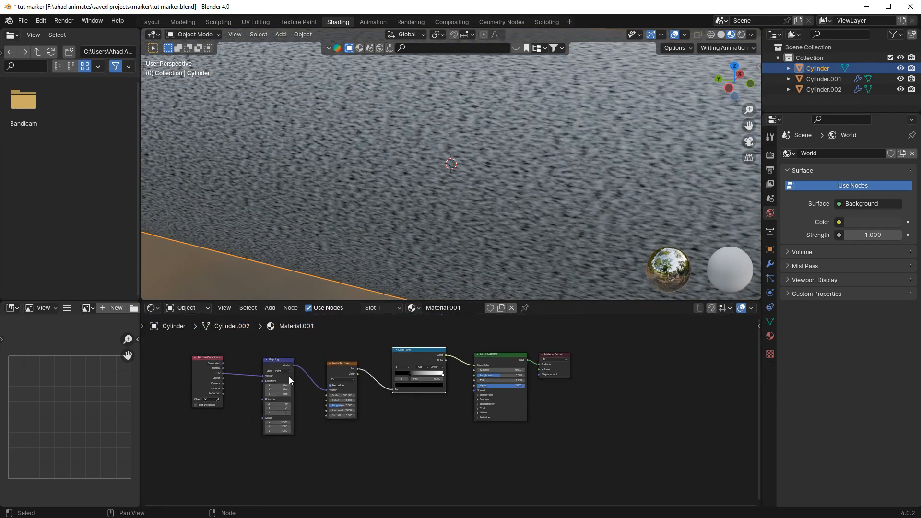
{"action": "left_click_drag", "start_coordinate": [251, 373], "coordinate": [351, 384]}
{"action": "key", "text": "shift+d"}
{"action": "left_click", "coordinate": [397, 411]}
{"action": "scroll", "coordinate": [257, 373], "scroll_direction": "up", "scroll_amount": 1}
{"action": "scroll", "coordinate": [242, 359], "scroll_direction": "down", "scroll_amount": 2}
{"action": "left_click_drag", "start_coordinate": [237, 344], "coordinate": [405, 324]}
{"action": "scroll", "coordinate": [311, 445], "scroll_direction": "up", "scroll_amount": 1}
{"action": "left_click_drag", "start_coordinate": [186, 398], "coordinate": [376, 444]}
Delete the duplicated Color Ramp and move the remaining copied nodes closer to the Principled BSDF.
{"action": "left_click_drag", "start_coordinate": [400, 413], "coordinate": [405, 387]}
{"action": "left_click", "coordinate": [405, 387]}
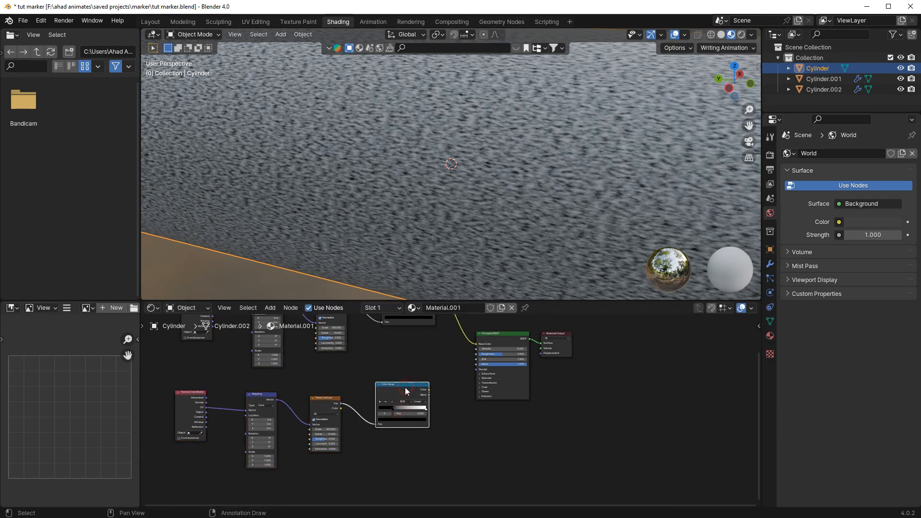
{"action": "key", "text": "x"}
{"action": "scroll", "coordinate": [199, 417], "scroll_direction": "up", "scroll_amount": 3}
{"action": "scroll", "coordinate": [331, 396], "scroll_direction": "down", "scroll_amount": 3}
{"action": "left_click_drag", "start_coordinate": [362, 393], "coordinate": [194, 433]}
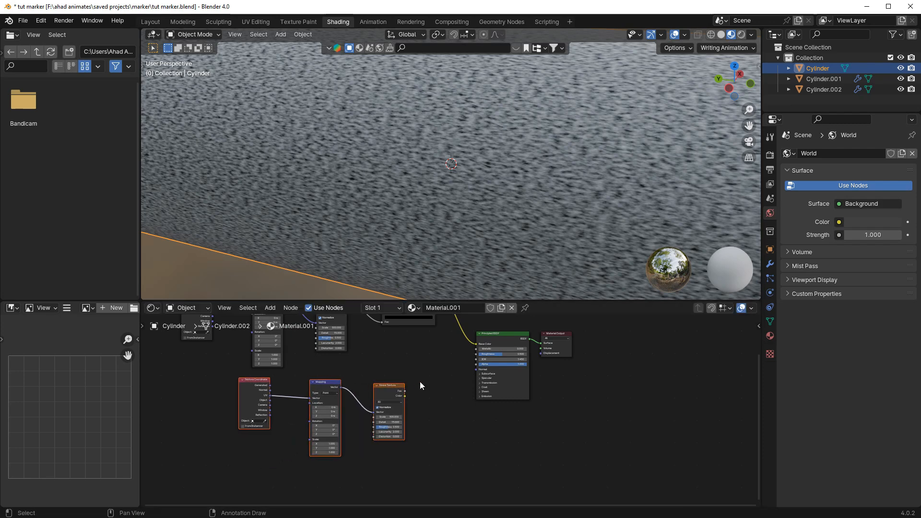
Add a Bump node beside the duplicated Noise Texture.
{"action": "scroll", "coordinate": [419, 382], "scroll_direction": "up", "scroll_amount": 1}
{"action": "key", "text": "shift+a"}
{"action": "left_click", "coordinate": [429, 373]}
{"action": "type", "text": "bump"}
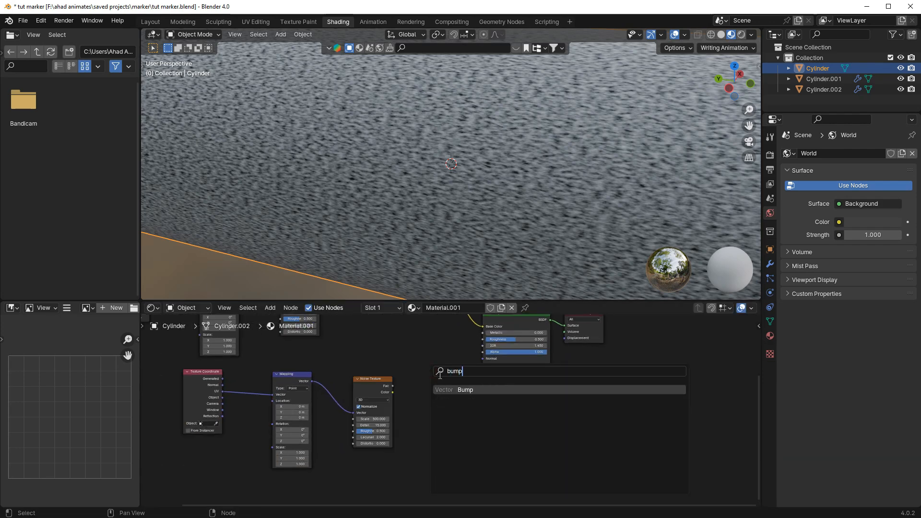
{"action": "left_click", "coordinate": [465, 390]}
{"action": "left_click", "coordinate": [453, 379]}
{"action": "scroll", "coordinate": [451, 408], "scroll_direction": "up", "scroll_amount": 3}
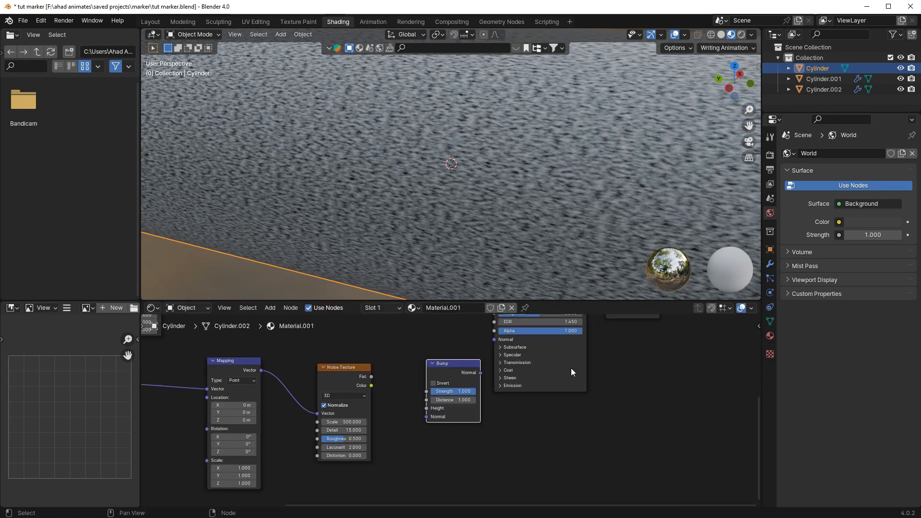
Connect the Bump's Normal to the Principled BSDF's Normal and the duplicated noise Fac to the Bump's Height.
{"action": "middle_click_drag", "start_coordinate": [523, 456], "coordinate": [505, 458]}
{"action": "left_click_drag", "start_coordinate": [471, 441], "coordinate": [459, 439]}
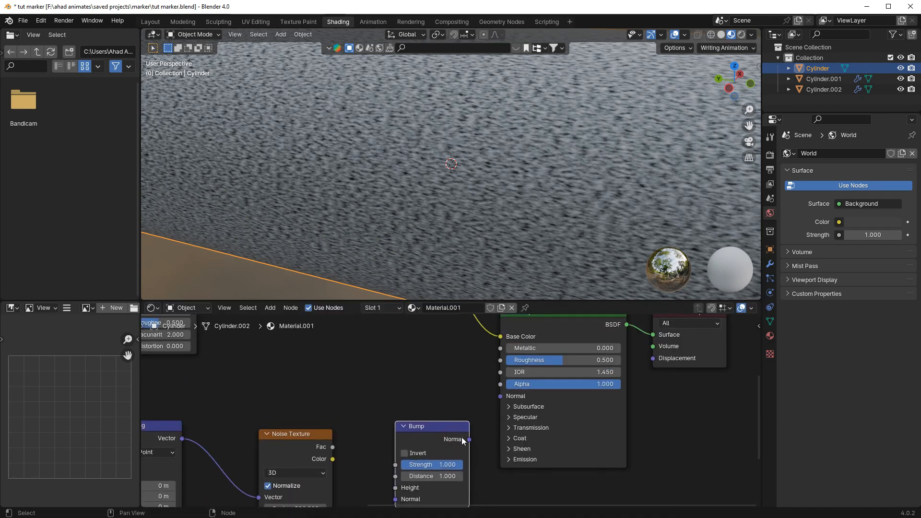
{"action": "left_click_drag", "start_coordinate": [500, 401], "coordinate": [501, 397]}
{"action": "left_click_drag", "start_coordinate": [280, 436], "coordinate": [277, 424]}
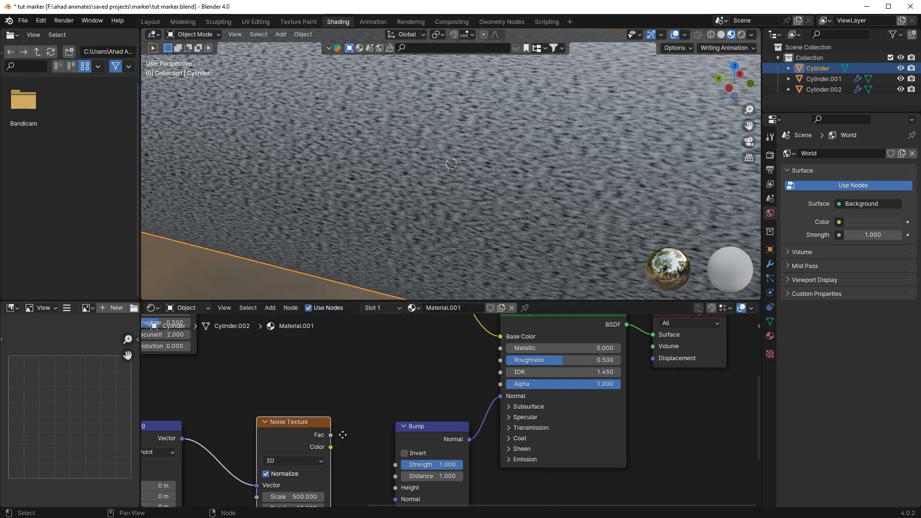
{"action": "middle_click_drag", "start_coordinate": [343, 440], "coordinate": [363, 401]}
{"action": "left_click_drag", "start_coordinate": [350, 395], "coordinate": [357, 392]}
{"action": "left_click_drag", "start_coordinate": [413, 448], "coordinate": [415, 448]}
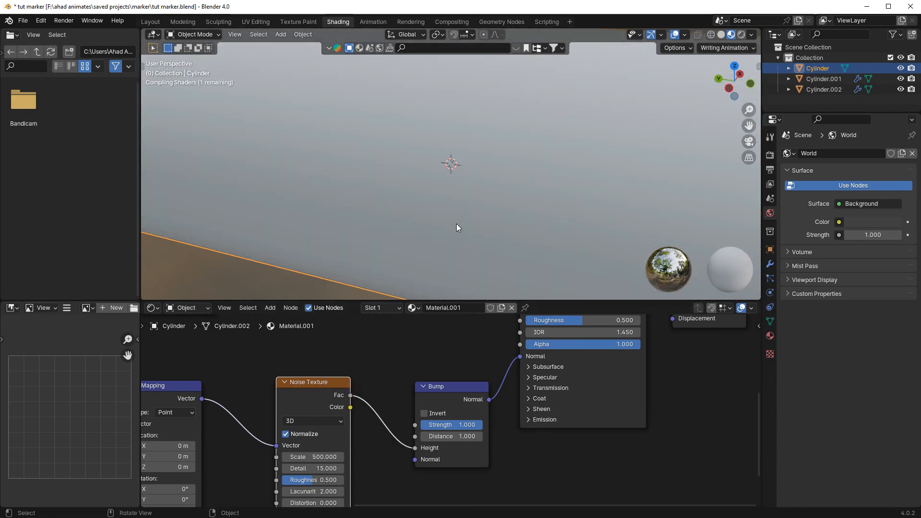
Set the Bump node's Strength to 0.2 and turn on Invert.
{"action": "middle_click_drag", "start_coordinate": [471, 188], "coordinate": [416, 173]}
{"action": "left_click_drag", "start_coordinate": [460, 424], "coordinate": [427, 425]}
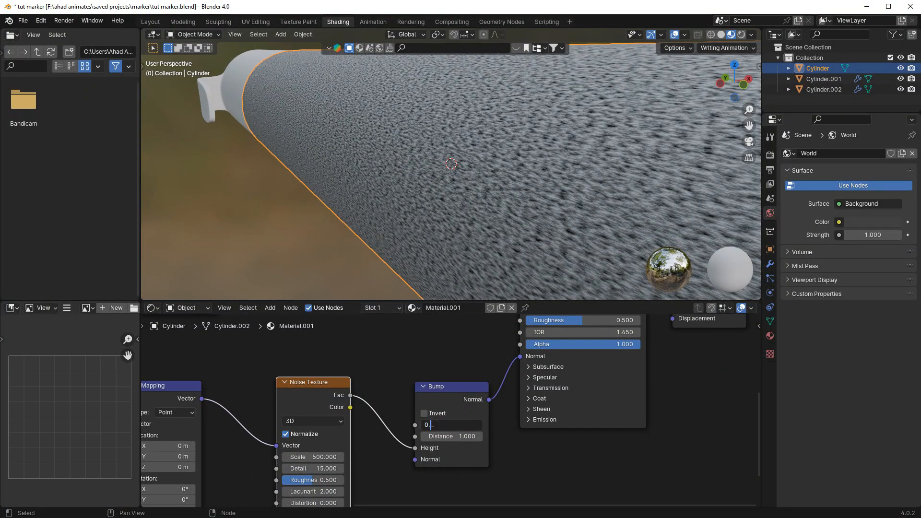
{"action": "type", "text": "2"}
{"action": "key", "text": "Return"}
{"action": "left_click", "coordinate": [429, 412]}
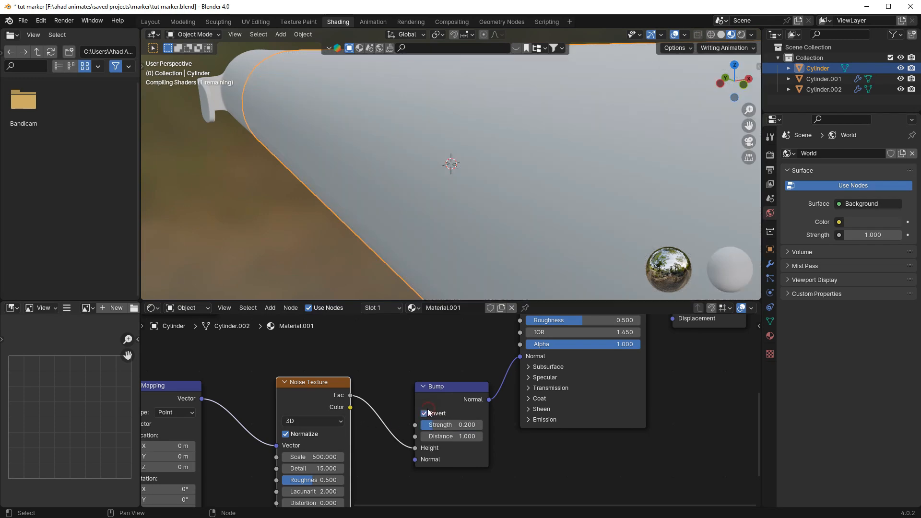
Darken the Color Ramp's white end stop by setting its colour Value to 0.01.
{"action": "middle_click_drag", "start_coordinate": [474, 205], "coordinate": [547, 275]}
{"action": "scroll", "coordinate": [480, 203], "scroll_direction": "down", "scroll_amount": 6}
{"action": "scroll", "coordinate": [523, 372], "scroll_direction": "up", "scroll_amount": 2}
{"action": "middle_click_drag", "start_coordinate": [507, 326], "coordinate": [482, 413]}
{"action": "middle_click_drag", "start_coordinate": [432, 353], "coordinate": [509, 400]}
{"action": "left_click", "coordinate": [456, 373]}
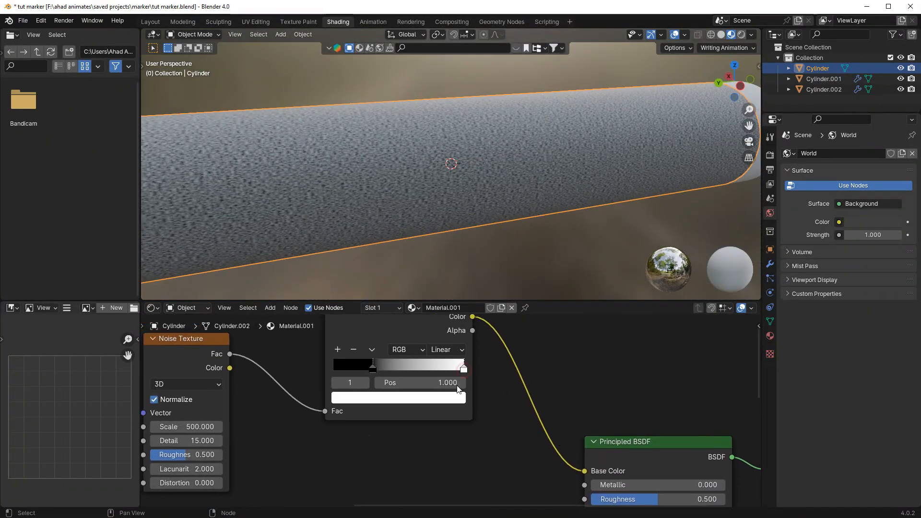
{"action": "left_click", "coordinate": [451, 398]}
{"action": "left_click_drag", "start_coordinate": [431, 367], "coordinate": [365, 367]}
{"action": "middle_click_drag", "start_coordinate": [416, 218], "coordinate": [446, 183]}
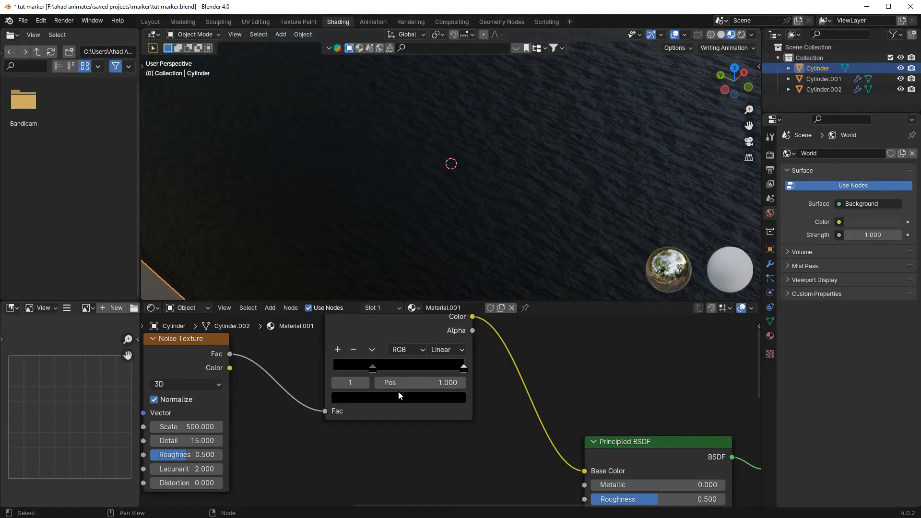
{"action": "left_click", "coordinate": [413, 398]}
{"action": "left_click_drag", "start_coordinate": [389, 367], "coordinate": [396, 366]}
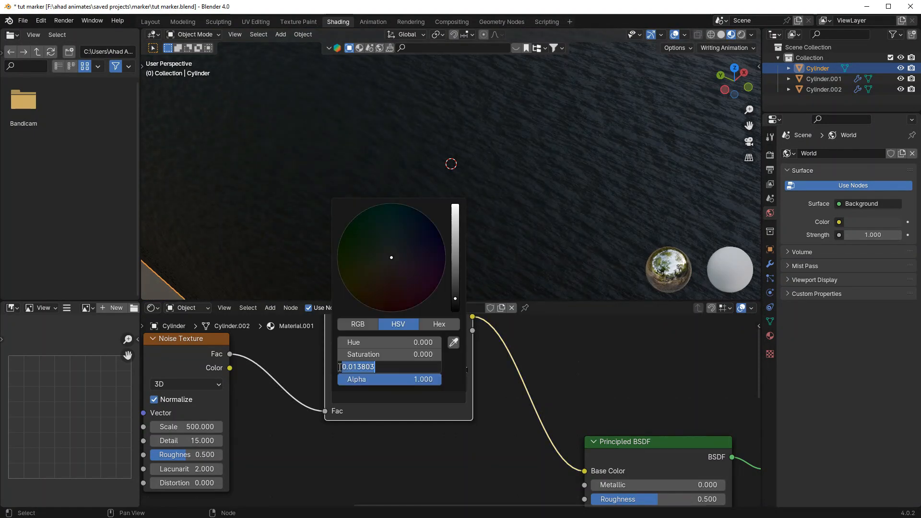
{"action": "key", "text": "Return"}
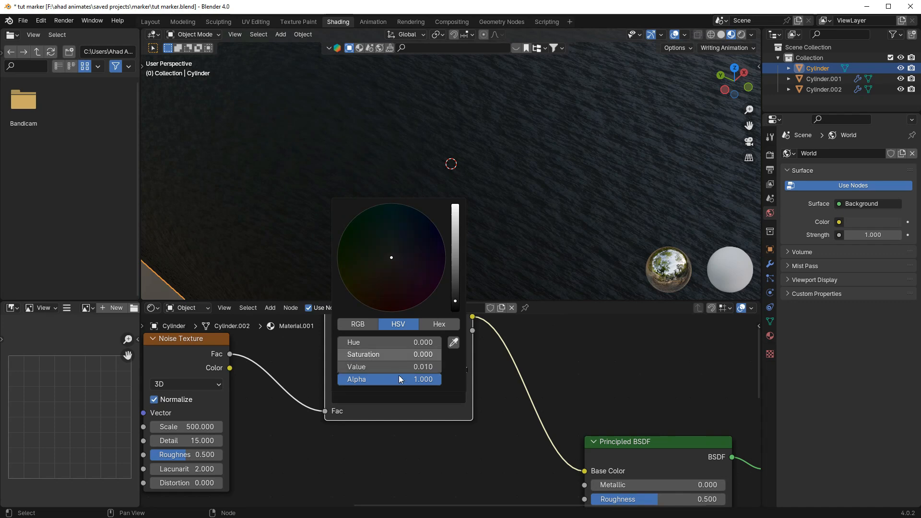
Set the Scale of the Noise Texture feeding the Color Ramp to 1000.
{"action": "middle_click_drag", "start_coordinate": [433, 191], "coordinate": [503, 224]}
{"action": "scroll", "coordinate": [499, 220], "scroll_direction": "up", "scroll_amount": 5}
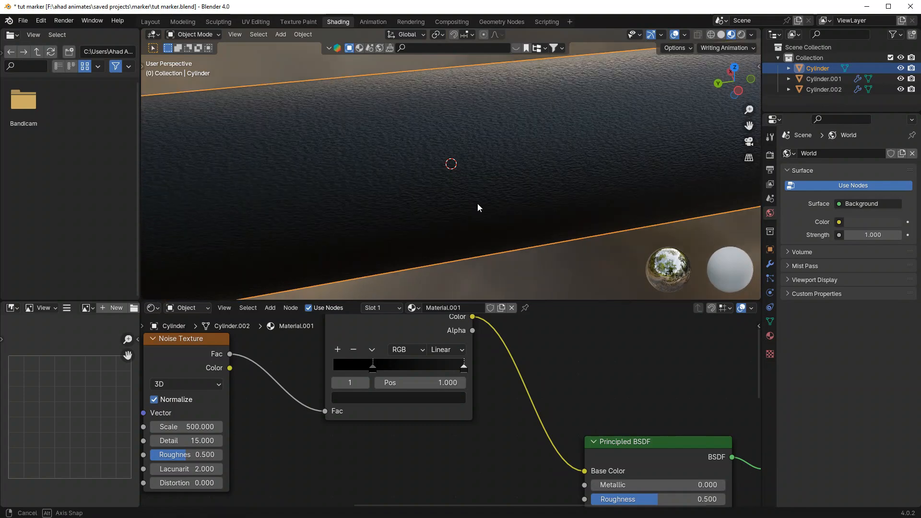
{"action": "scroll", "coordinate": [367, 421], "scroll_direction": "up", "scroll_amount": 2}
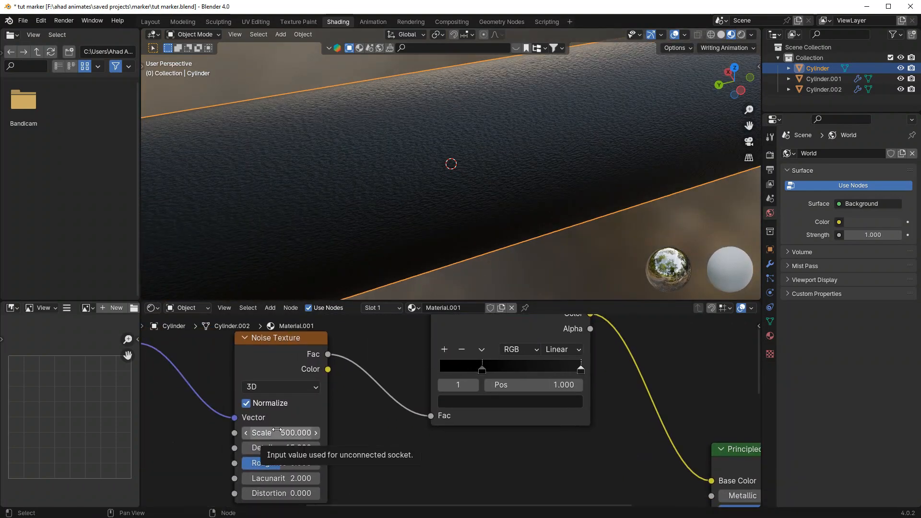
{"action": "left_click", "coordinate": [277, 432]}
{"action": "type", "text": "1"}
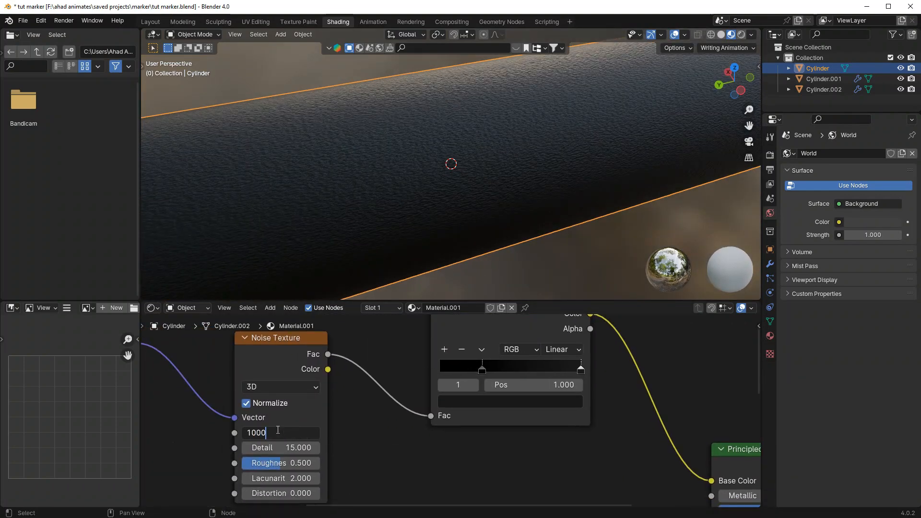
{"action": "key", "text": "Return"}
Try moving the Color Ramp's black stop to about position 0.394.
{"action": "scroll", "coordinate": [565, 226], "scroll_direction": "down", "scroll_amount": 4}
{"action": "middle_click_drag", "start_coordinate": [560, 197], "coordinate": [542, 181]}
{"action": "left_click", "coordinate": [543, 181]}
{"action": "scroll", "coordinate": [495, 240], "scroll_direction": "up", "scroll_amount": 3}
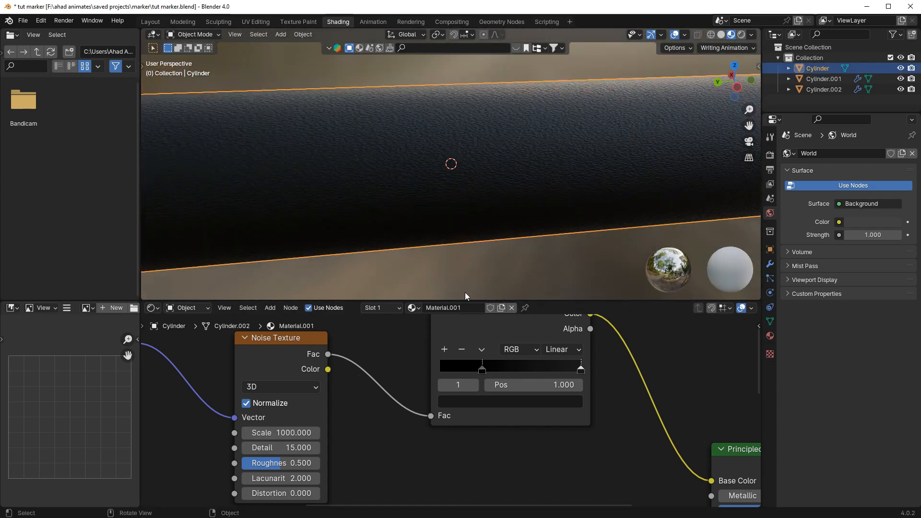
{"action": "left_click_drag", "start_coordinate": [481, 370], "coordinate": [508, 373]}
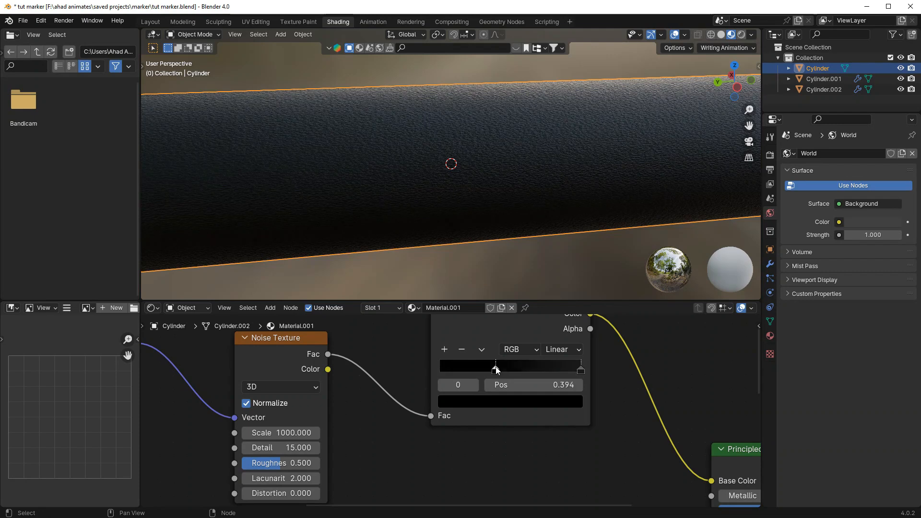
Deselect the marker body and show more of it in the viewport.
{"action": "scroll", "coordinate": [499, 218], "scroll_direction": "down", "scroll_amount": 3}
{"action": "left_click", "coordinate": [539, 247]}
{"action": "scroll", "coordinate": [432, 407], "scroll_direction": "down", "scroll_amount": 2}
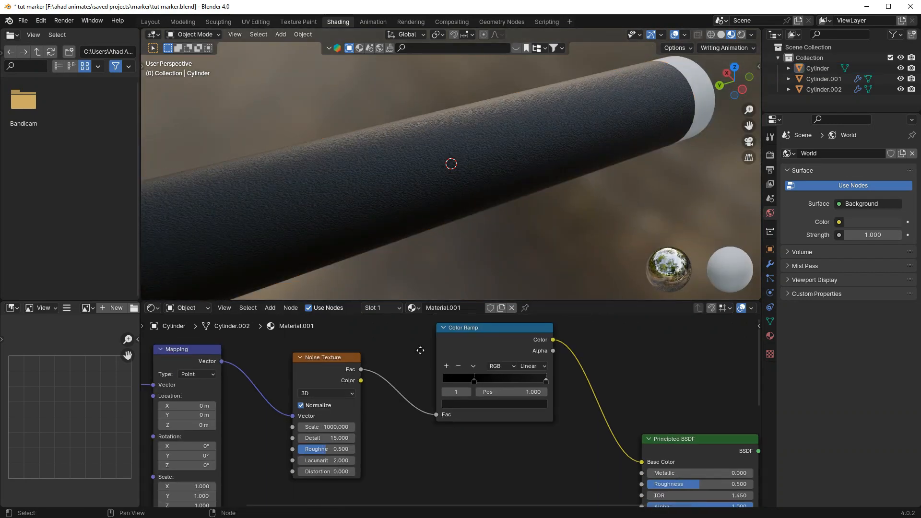
Set the X, Y and Z Scale to 2 on the Mapping node of the Color Ramp's noise branch.
{"action": "scroll", "coordinate": [432, 407], "scroll_direction": "up", "scroll_amount": 2}
{"action": "middle_click_drag", "start_coordinate": [356, 463], "coordinate": [405, 447]}
{"action": "scroll", "coordinate": [405, 447], "scroll_direction": "up", "scroll_amount": 2}
{"action": "left_click_drag", "start_coordinate": [374, 417], "coordinate": [370, 497]}
{"action": "scroll", "coordinate": [394, 452], "scroll_direction": "down", "scroll_amount": 1}
{"action": "middle_click_drag", "start_coordinate": [384, 476], "coordinate": [413, 482]}
{"action": "middle_click_drag", "start_coordinate": [390, 340], "coordinate": [394, 254]}
{"action": "left_click", "coordinate": [401, 425]}
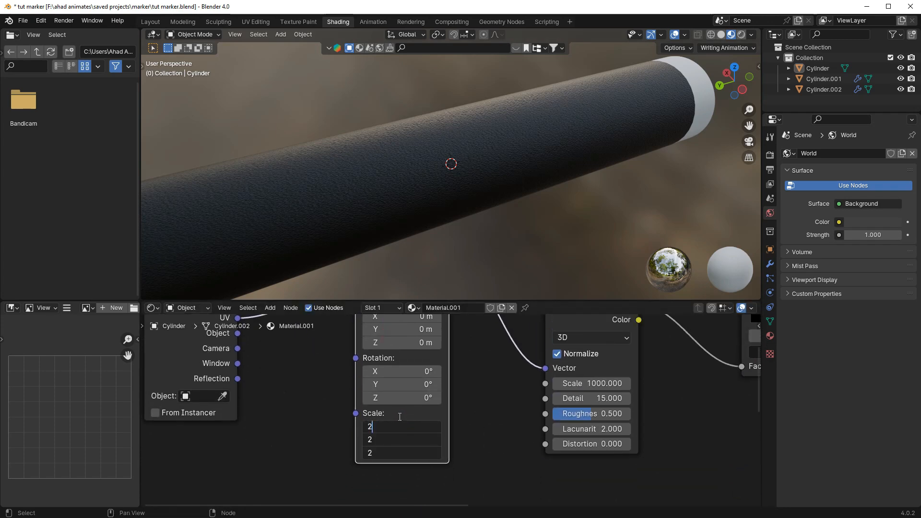
{"action": "key", "text": "Return"}
Set the Scale to 2 on all three axes of the Mapping node in the Bump's noise branch.
{"action": "scroll", "coordinate": [474, 336], "scroll_direction": "up", "scroll_amount": 1}
{"action": "middle_click_drag", "start_coordinate": [474, 336], "coordinate": [479, 438]}
{"action": "scroll", "coordinate": [479, 456], "scroll_direction": "down", "scroll_amount": 5}
{"action": "scroll", "coordinate": [450, 483], "scroll_direction": "up", "scroll_amount": 5}
{"action": "middle_click_drag", "start_coordinate": [450, 484], "coordinate": [336, 307]}
{"action": "mouse_move", "coordinate": [467, 456]}
{"action": "left_mouse_down"}
{"action": "mouse_move", "coordinate": [468, 484]}
{"action": "mouse_move", "coordinate": [467, 455]}
{"action": "left_mouse_up"}
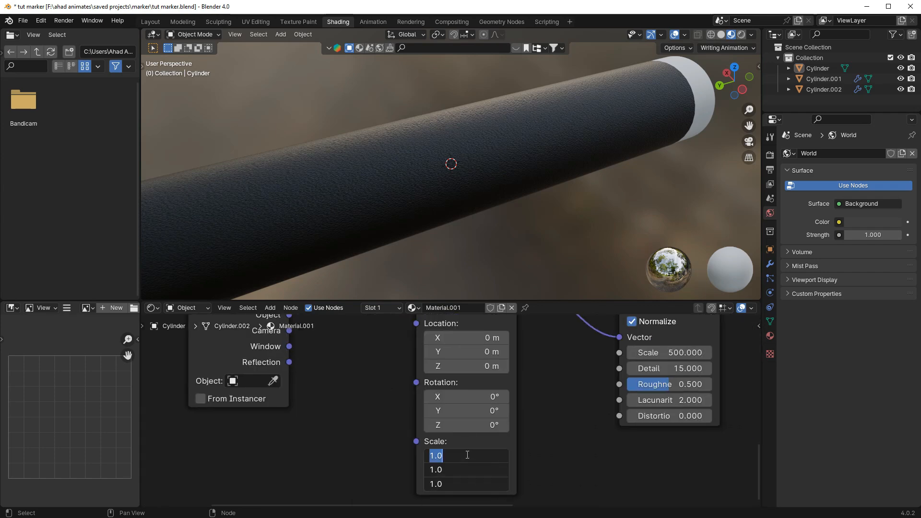
{"action": "key", "text": "Return"}
{"action": "middle_click_drag", "start_coordinate": [463, 449], "coordinate": [380, 481]}
{"action": "scroll", "coordinate": [480, 182], "scroll_direction": "up", "scroll_amount": 2}
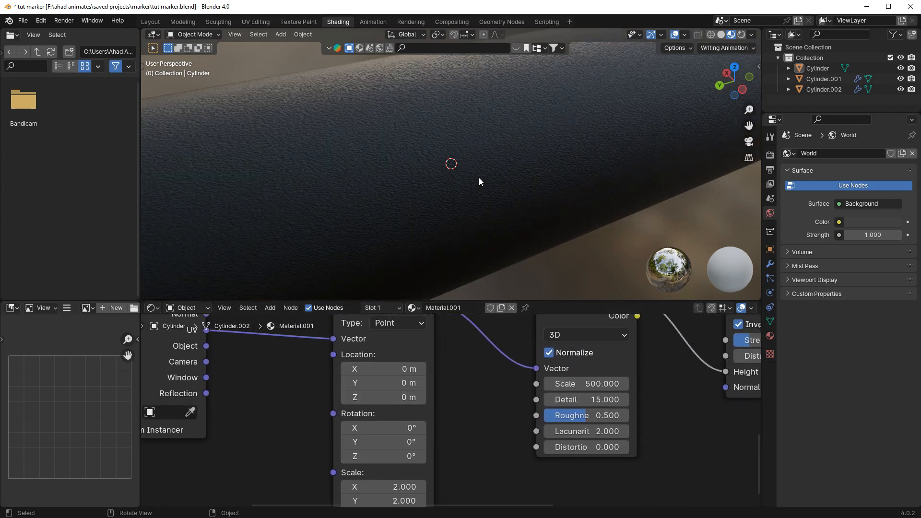
Set the scale of the Noise Texture feeding the bump to 1000 and save the file.
{"action": "left_click", "coordinate": [588, 389]}
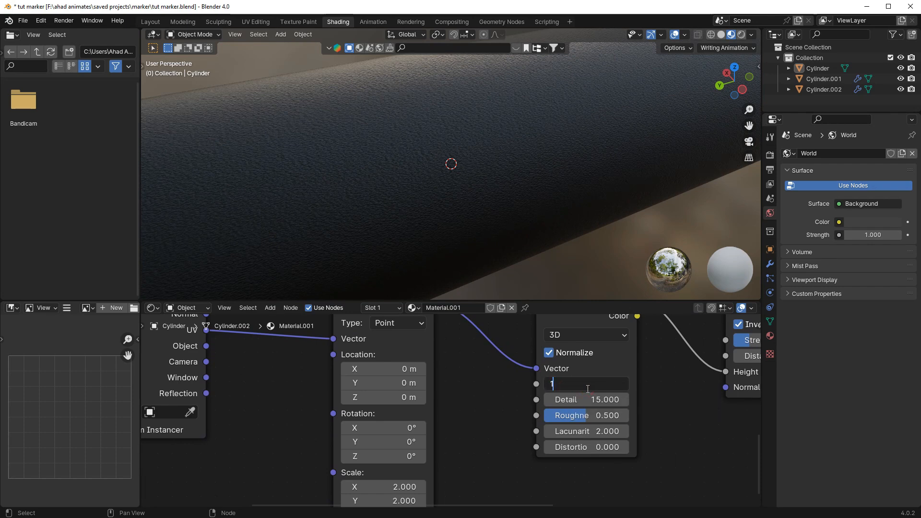
{"action": "type", "text": "1000"}
{"action": "key", "text": "Return"}
{"action": "scroll", "coordinate": [521, 197], "scroll_direction": "down", "scroll_amount": 5}
{"action": "mouse_move", "coordinate": [522, 208]}
{"action": "middle_mouse_down"}
{"action": "mouse_move", "coordinate": [506, 201]}
{"action": "mouse_move", "coordinate": [617, 210]}
{"action": "middle_mouse_up"}
{"action": "scroll", "coordinate": [499, 190], "scroll_direction": "up", "scroll_amount": 5}
{"action": "scroll", "coordinate": [499, 194], "scroll_direction": "up", "scroll_amount": 2}
{"action": "key", "text": "ctrl+s"}
Select the marker's end cap and assign the existing Material.001 to it.
{"action": "scroll", "coordinate": [589, 200], "scroll_direction": "down", "scroll_amount": 5}
{"action": "middle_click_drag", "start_coordinate": [352, 173], "coordinate": [347, 125]}
{"action": "scroll", "coordinate": [382, 116], "scroll_direction": "up", "scroll_amount": 5}
{"action": "scroll", "coordinate": [382, 116], "scroll_direction": "down", "scroll_amount": 5}
{"action": "middle_click_drag", "start_coordinate": [422, 113], "coordinate": [309, 118]}
{"action": "left_click", "coordinate": [648, 194]}
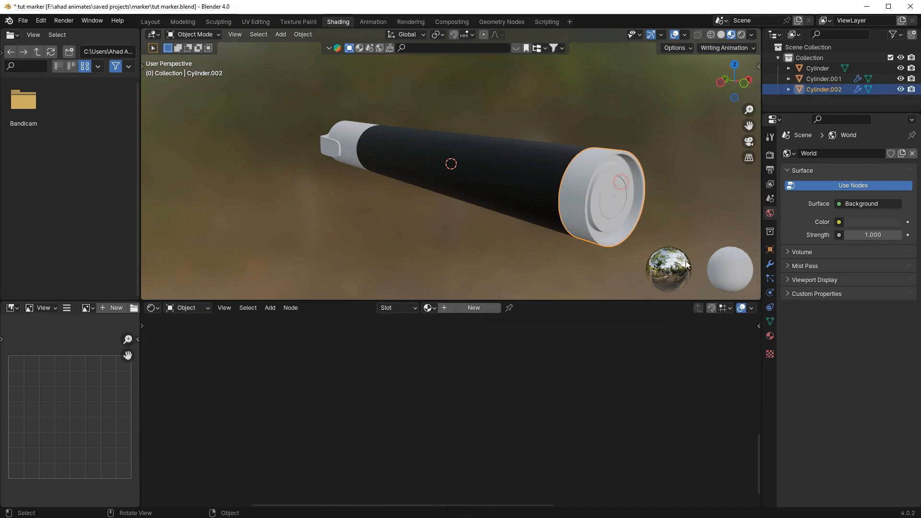
{"action": "left_click", "coordinate": [770, 336]}
{"action": "left_click", "coordinate": [786, 198]}
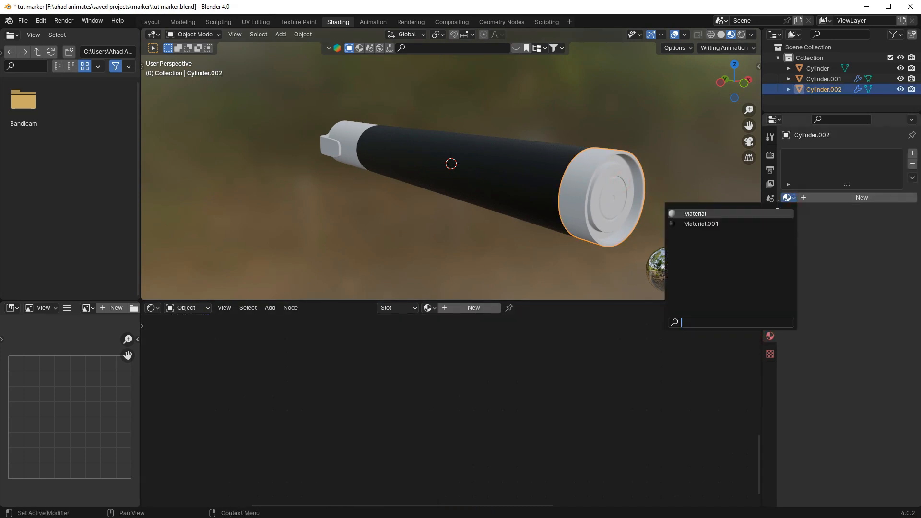
{"action": "key", "text": "Return"}
{"action": "middle_click_drag", "start_coordinate": [509, 183], "coordinate": [540, 168]}
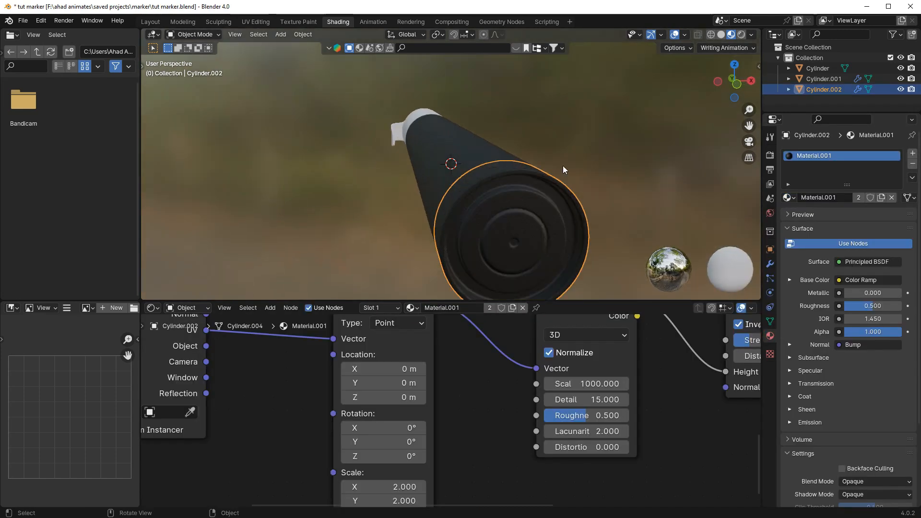
Make the cap's material a single-user copy and raise its Color Ramp end stop to full brightness.
{"action": "left_click", "coordinate": [882, 198]}
{"action": "middle_click_drag", "start_coordinate": [317, 366], "coordinate": [309, 413]}
{"action": "scroll", "coordinate": [309, 412], "scroll_direction": "down", "scroll_amount": 3}
{"action": "middle_click_drag", "start_coordinate": [464, 333], "coordinate": [360, 500]}
{"action": "scroll", "coordinate": [344, 340], "scroll_direction": "up", "scroll_amount": 1}
{"action": "scroll", "coordinate": [390, 376], "scroll_direction": "down", "scroll_amount": 1}
{"action": "scroll", "coordinate": [405, 374], "scroll_direction": "up", "scroll_amount": 2}
{"action": "middle_click_drag", "start_coordinate": [421, 372], "coordinate": [438, 380]}
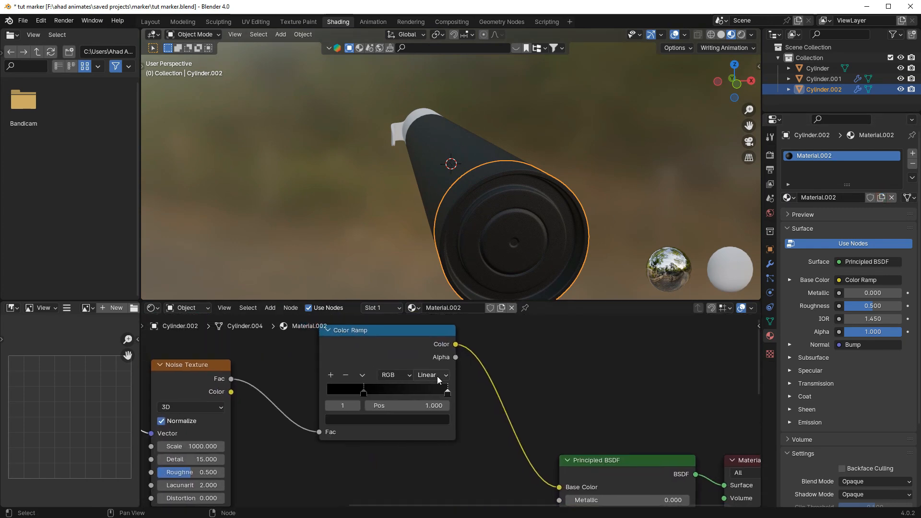
{"action": "left_click", "coordinate": [430, 419]}
{"action": "scroll", "coordinate": [396, 263], "scroll_direction": "up", "scroll_amount": 20}
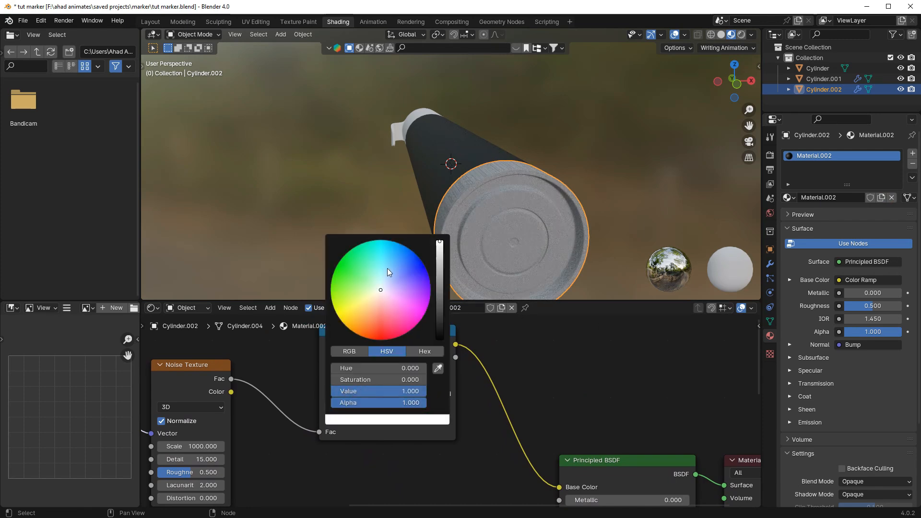
Tint the Color Ramp's end stop with saturation 0.7 and hue 0.62.
{"action": "left_click_drag", "start_coordinate": [378, 372], "coordinate": [438, 380]}
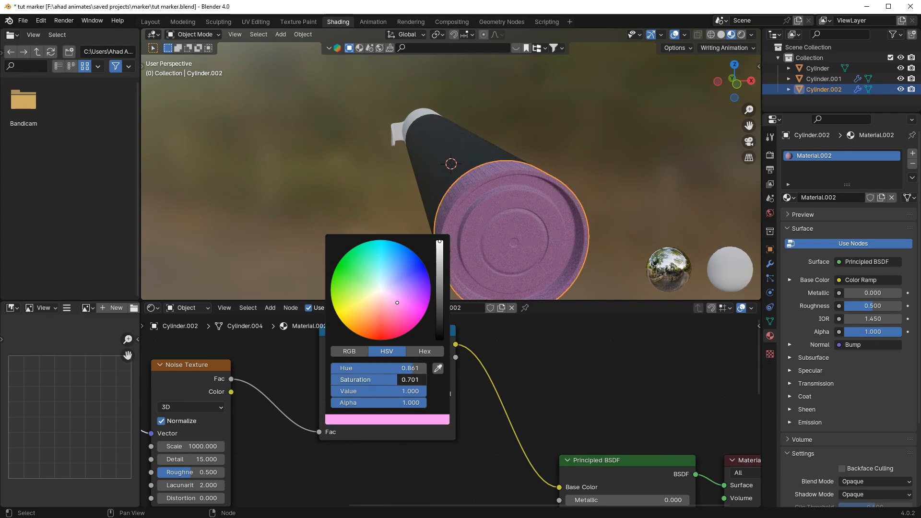
{"action": "left_click", "coordinate": [397, 379]}
{"action": "type", "text": "0.7"}
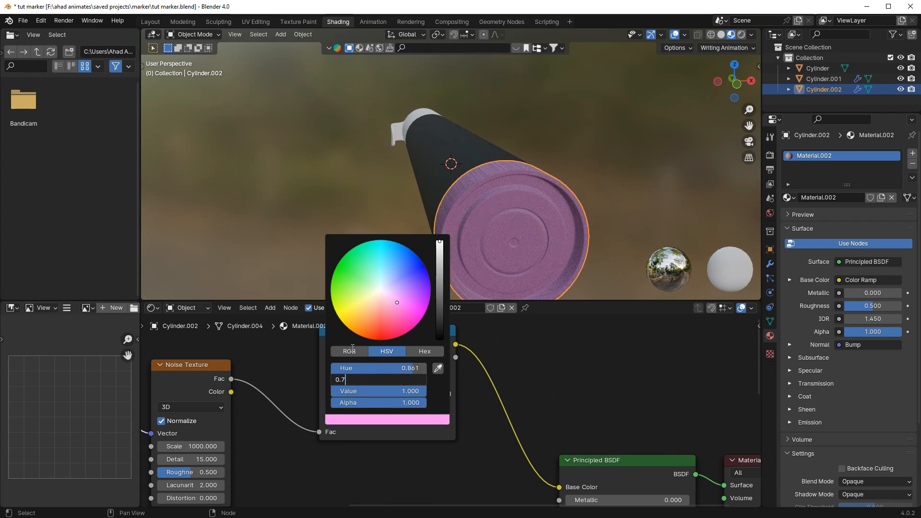
{"action": "key", "text": "Return"}
{"action": "mouse_move", "coordinate": [383, 372]}
{"action": "left_mouse_down"}
{"action": "mouse_move", "coordinate": [352, 372]}
{"action": "mouse_move", "coordinate": [397, 368]}
{"action": "left_mouse_up"}
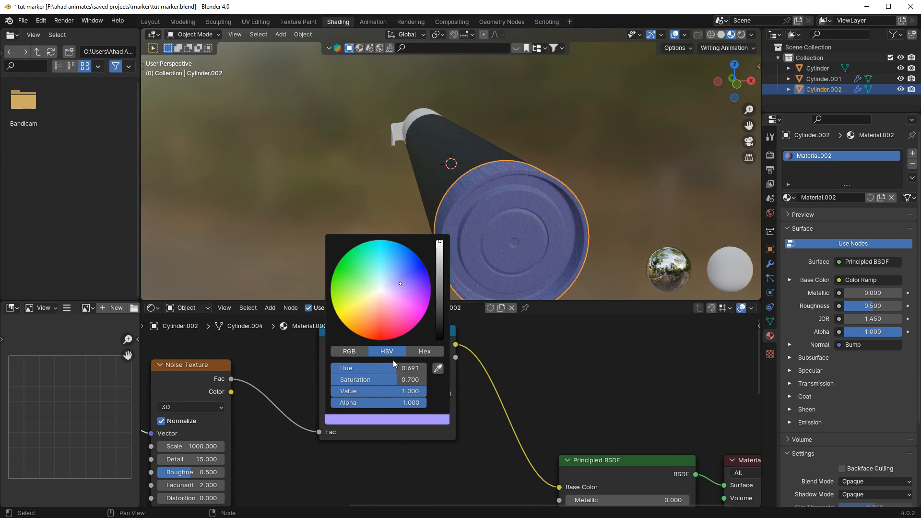
{"action": "left_click", "coordinate": [407, 368]}
{"action": "type", "text": "0."}
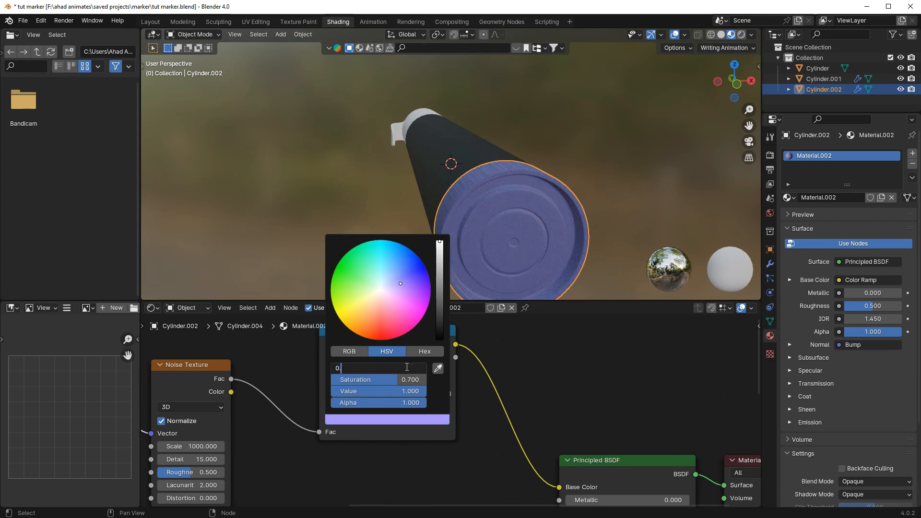
{"action": "key", "text": "Return"}
Set the Color Ramp end stop's saturation to 0.8 and its hue to 0.65.
{"action": "left_click_drag", "start_coordinate": [407, 379], "coordinate": [415, 379]}
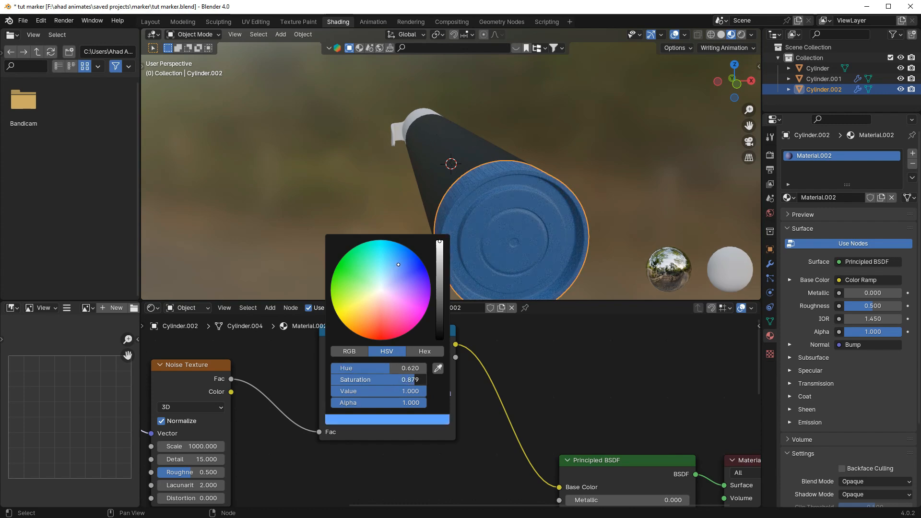
{"action": "left_click", "coordinate": [418, 379]}
{"action": "type", "text": "0.8"}
{"action": "key", "text": "Return"}
{"action": "left_click", "coordinate": [407, 368]}
{"action": "type", "text": "0.64"}
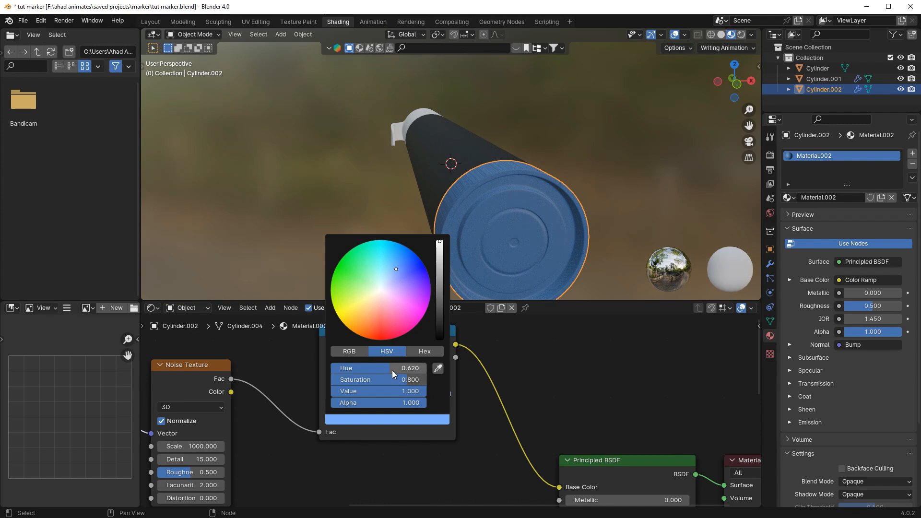
{"action": "key", "text": "Return"}
Raise the saturation of the Color Ramp's end stop slightly for a deeper blue.
{"action": "mouse_move", "coordinate": [406, 379]}
{"action": "left_mouse_down"}
{"action": "mouse_move", "coordinate": [409, 368]}
{"action": "mouse_move", "coordinate": [394, 368]}
{"action": "left_mouse_up"}
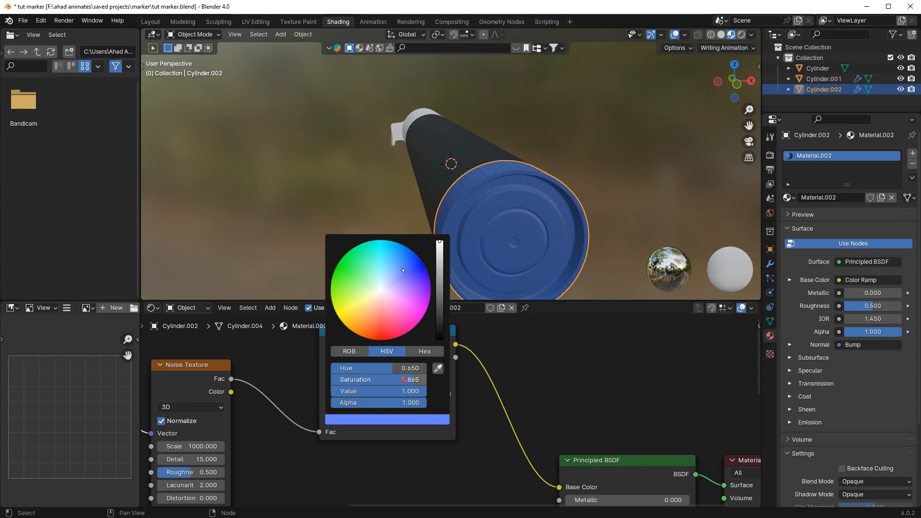
{"action": "left_click", "coordinate": [403, 380]}
{"action": "type", "text": "0."}
{"action": "key", "text": "Return"}
{"action": "middle_click_drag", "start_coordinate": [479, 191], "coordinate": [500, 192]}
{"action": "scroll", "coordinate": [500, 191], "scroll_direction": "down", "scroll_amount": 3}
{"action": "scroll", "coordinate": [494, 189], "scroll_direction": "up", "scroll_amount": 3}
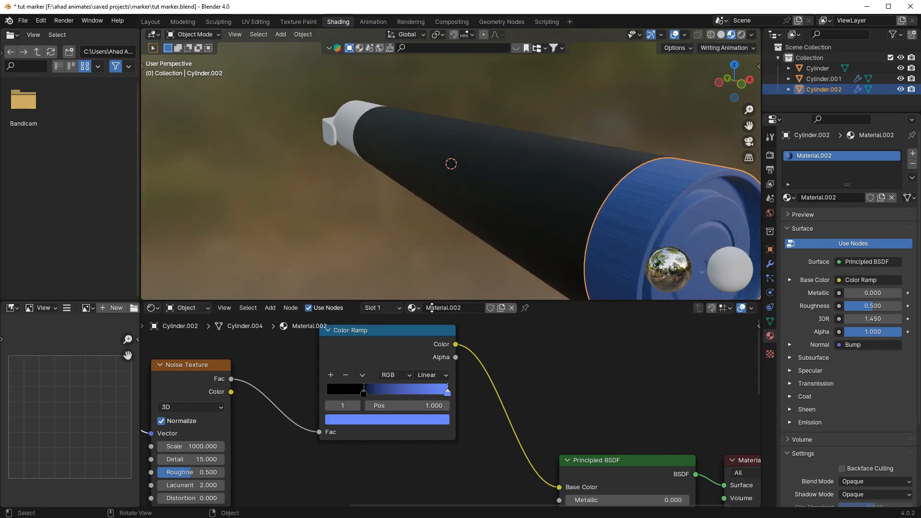
Sample the blue end of the Color Ramp into its black first stop and move that stop to about 0.516.
{"action": "left_click", "coordinate": [364, 391]}
{"action": "left_click", "coordinate": [379, 419]}
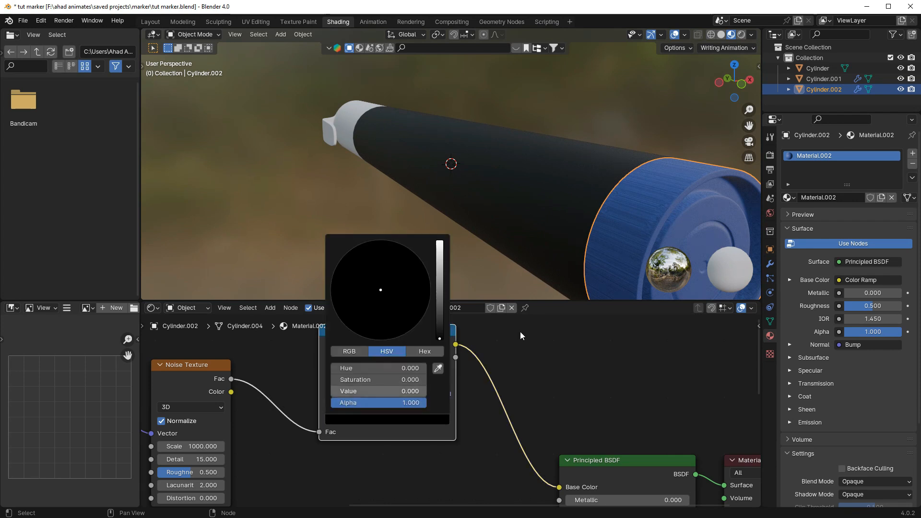
{"action": "left_click", "coordinate": [431, 419]}
{"action": "left_click", "coordinate": [438, 369]}
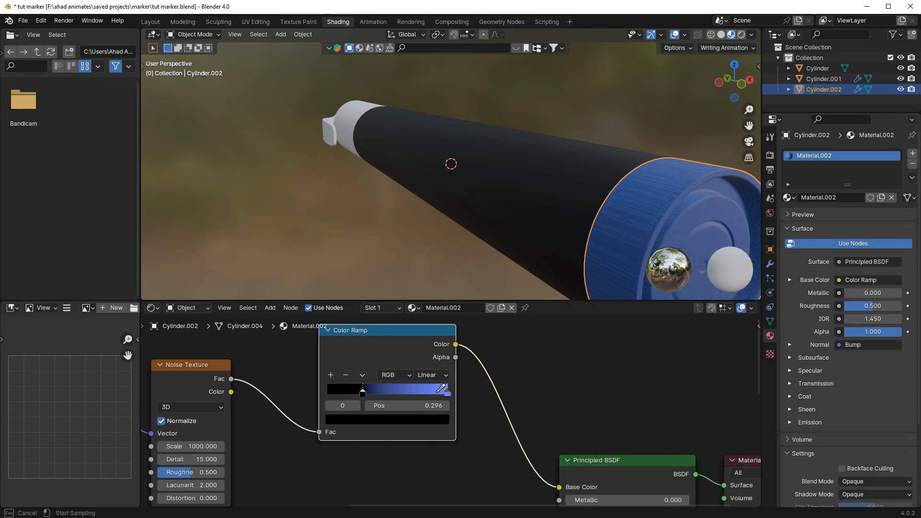
{"action": "left_click", "coordinate": [441, 388]}
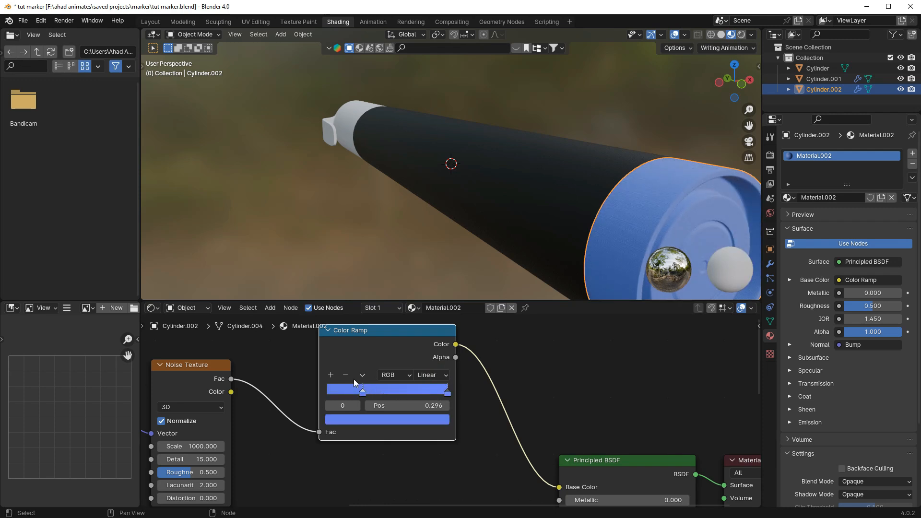
{"action": "middle_click_drag", "start_coordinate": [526, 140], "coordinate": [517, 139]}
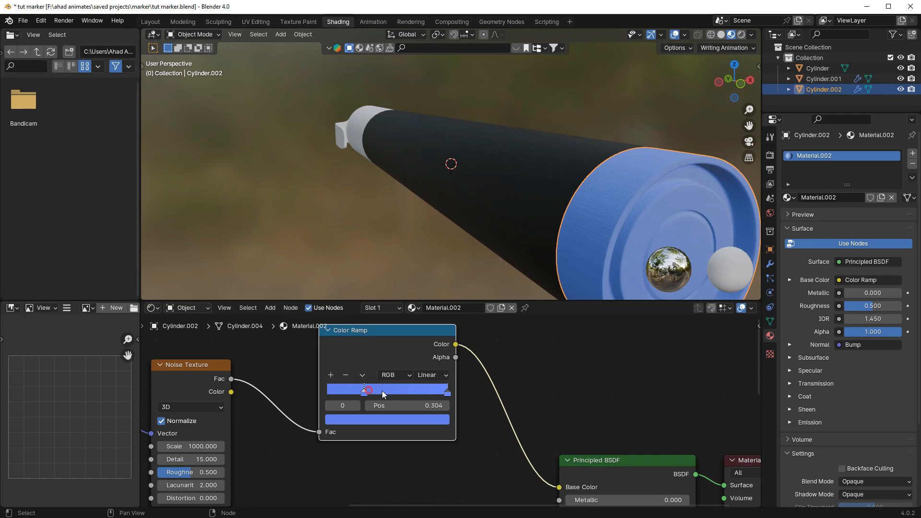
Unwrap the face loop around the end cap's outer wall in Edit Mode.
{"action": "scroll", "coordinate": [350, 404], "scroll_direction": "down", "scroll_amount": 1}
{"action": "middle_click_drag", "start_coordinate": [610, 173], "coordinate": [448, 145]}
{"action": "key", "text": "Tab"}
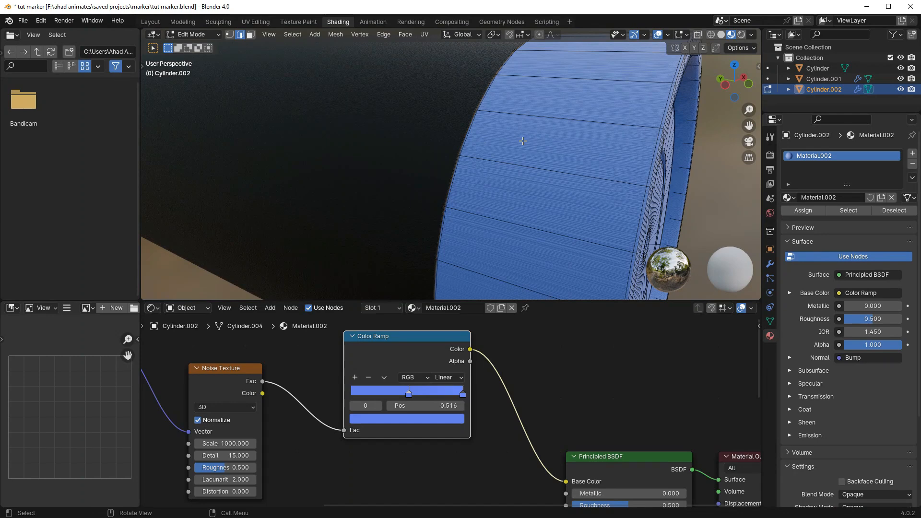
{"action": "left_click", "coordinate": [560, 176], "text": "alt"}
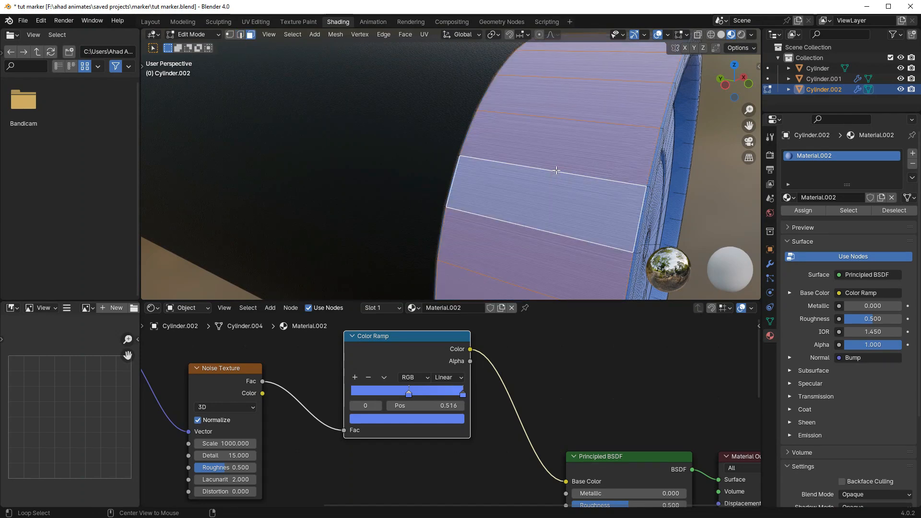
{"action": "key", "text": "u"}
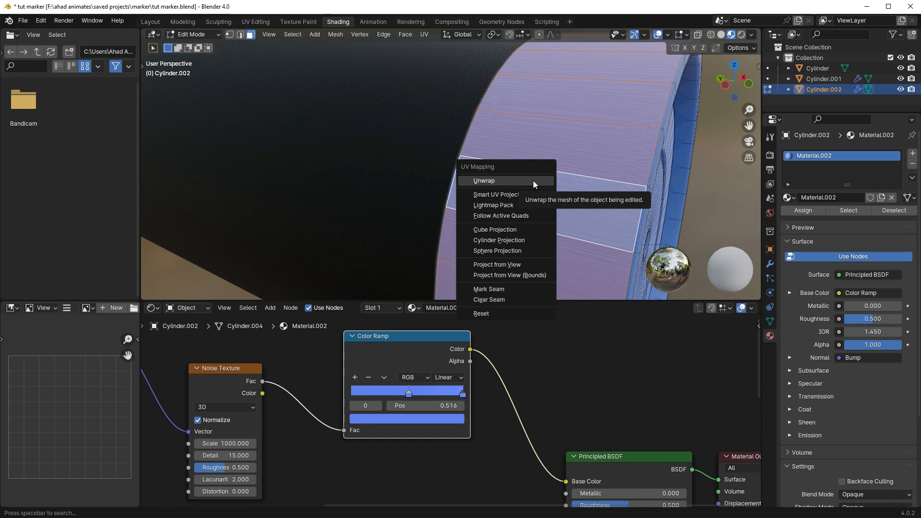
{"action": "left_click", "coordinate": [533, 181]}
{"action": "key", "text": "Tab"}
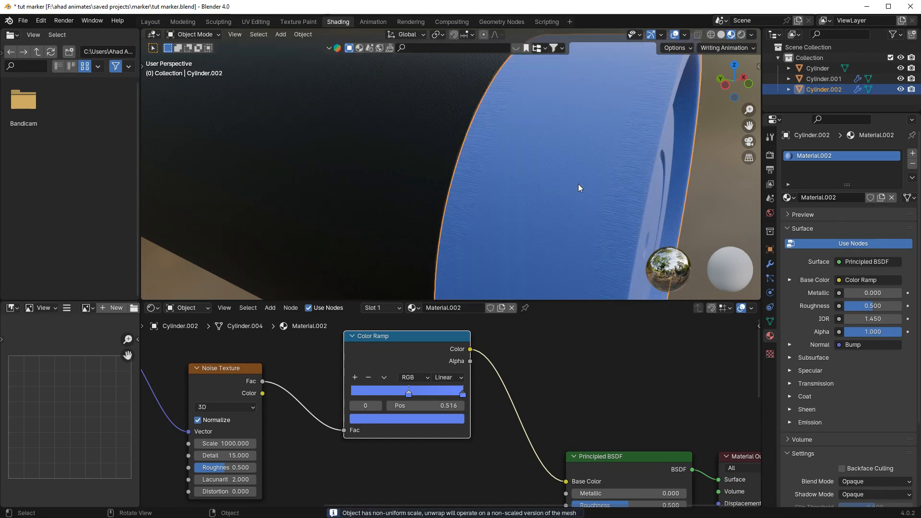
{"action": "scroll", "coordinate": [561, 157], "scroll_direction": "down", "scroll_amount": 3}
Select the whole end cap mesh and try to unwrap it.
{"action": "key", "text": "Tab"}
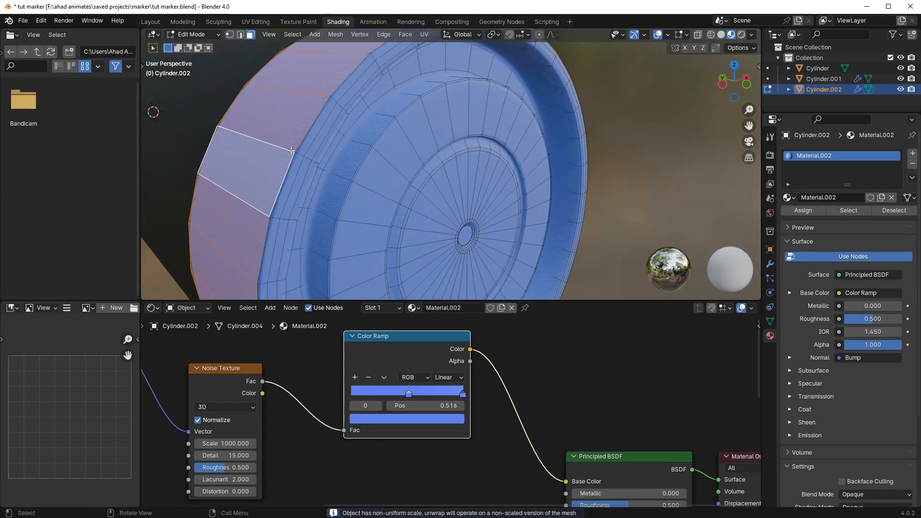
{"action": "key", "text": "Tab"}
{"action": "key", "text": "Tab"}
{"action": "key", "text": "a"}
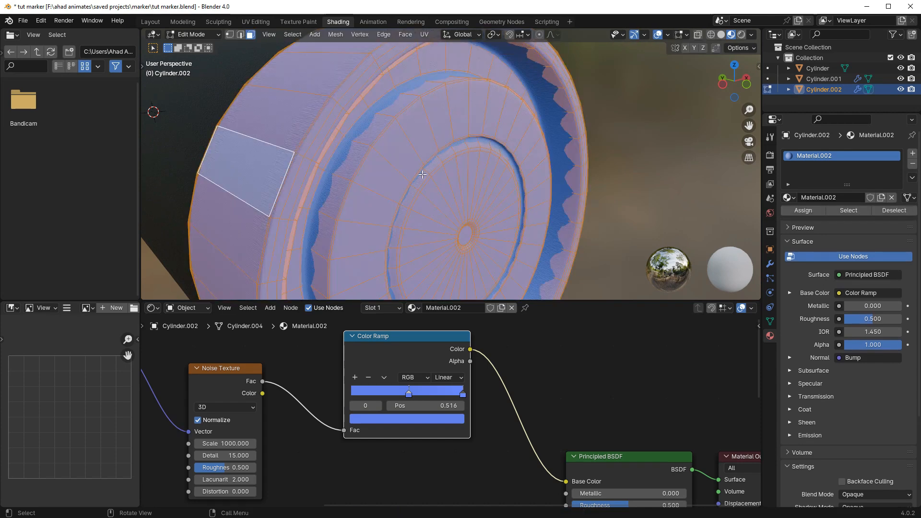
{"action": "key", "text": "u"}
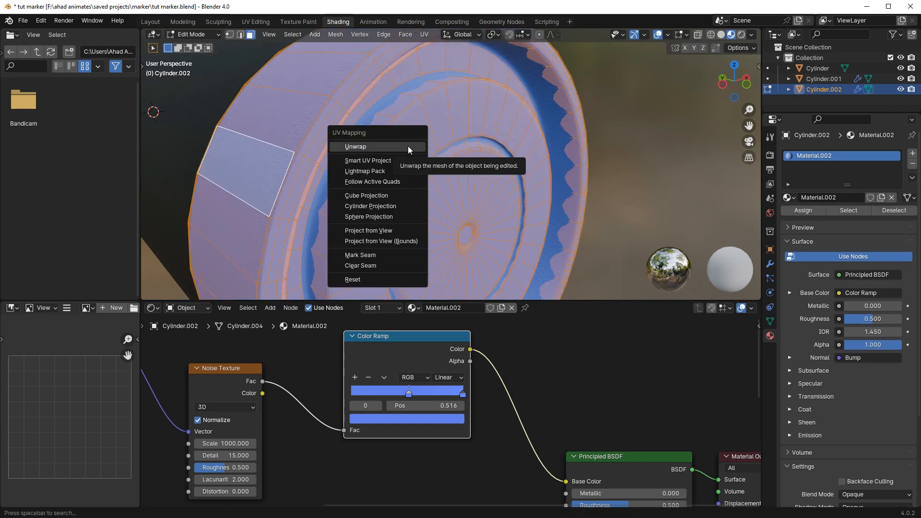
{"action": "left_click", "coordinate": [408, 147]}
{"action": "key", "text": "Tab"}
{"action": "middle_click_drag", "start_coordinate": [408, 150], "coordinate": [414, 150]}
Apply Smart UV Project to the whole cap mesh with a 66° angle limit and return to Object Mode.
{"action": "key", "text": "Tab"}
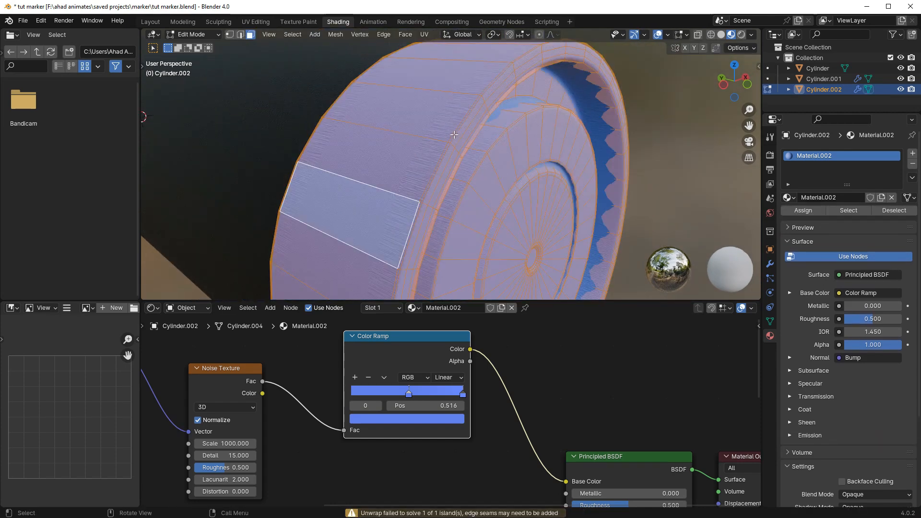
{"action": "key", "text": "u"}
{"action": "left_click", "coordinate": [430, 148]}
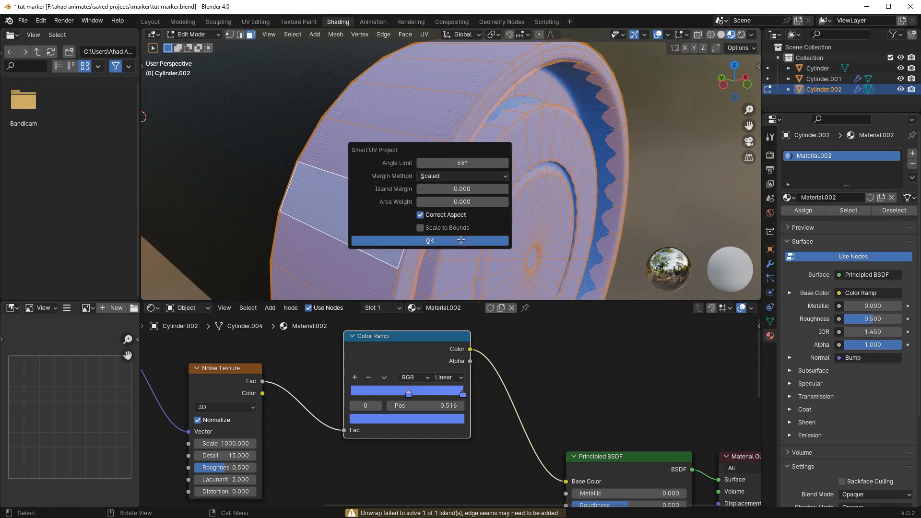
{"action": "left_click", "coordinate": [432, 243]}
{"action": "key", "text": "Tab"}
{"action": "scroll", "coordinate": [436, 197], "scroll_direction": "up", "scroll_amount": 5}
{"action": "scroll", "coordinate": [425, 193], "scroll_direction": "down", "scroll_amount": 3}
{"action": "scroll", "coordinate": [421, 190], "scroll_direction": "up", "scroll_amount": 2}
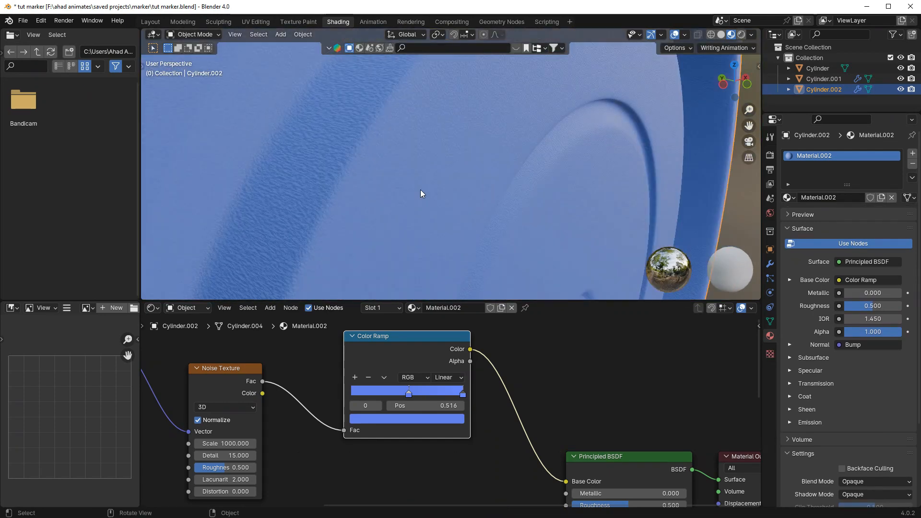
Set the roughness of the blue end cap's Principled BSDF to 0.15.
{"action": "left_click", "coordinate": [511, 193]}
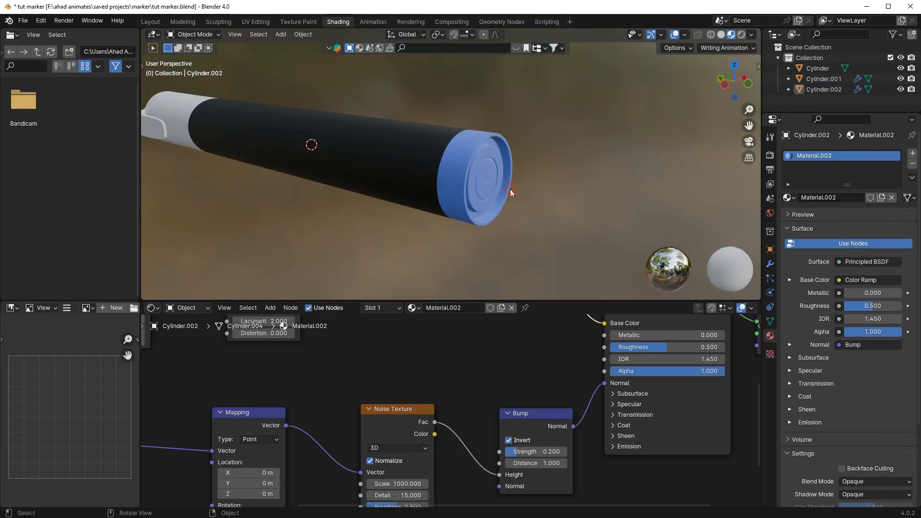
{"action": "left_click", "coordinate": [511, 193]}
{"action": "scroll", "coordinate": [510, 192], "scroll_direction": "up", "scroll_amount": 2}
{"action": "left_click_drag", "start_coordinate": [669, 346], "coordinate": [645, 347]}
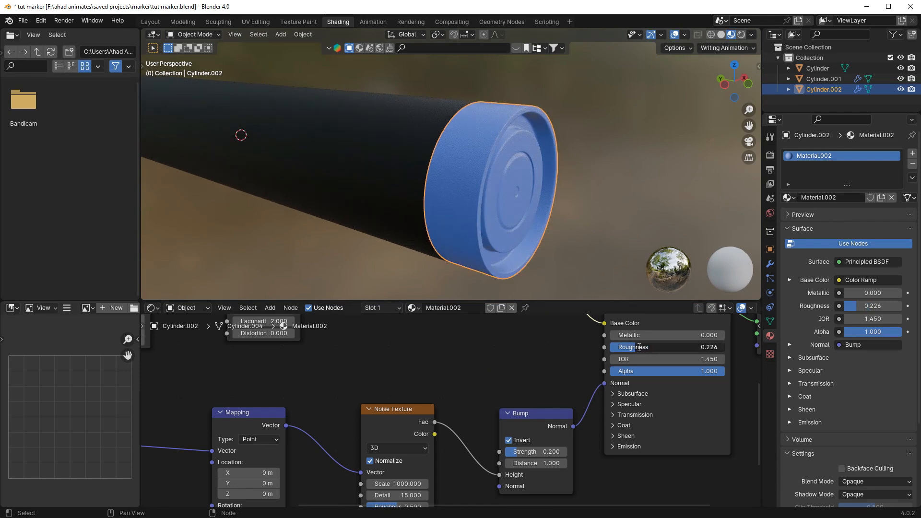
{"action": "key", "text": "Return"}
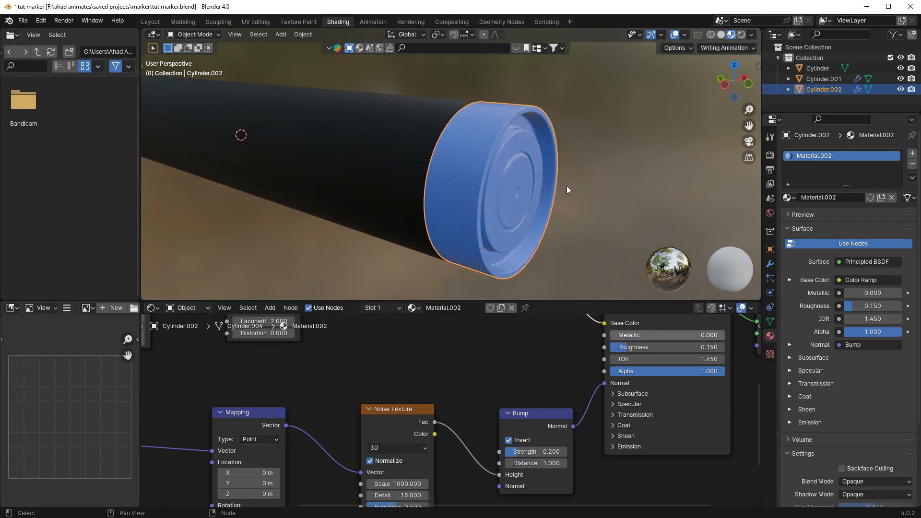
{"action": "scroll", "coordinate": [570, 124], "scroll_direction": "up", "scroll_amount": 5}
{"action": "scroll", "coordinate": [570, 123], "scroll_direction": "down", "scroll_amount": 2}
{"action": "middle_click_drag", "start_coordinate": [569, 124], "coordinate": [557, 123]}
{"action": "scroll", "coordinate": [557, 123], "scroll_direction": "up", "scroll_amount": 3}
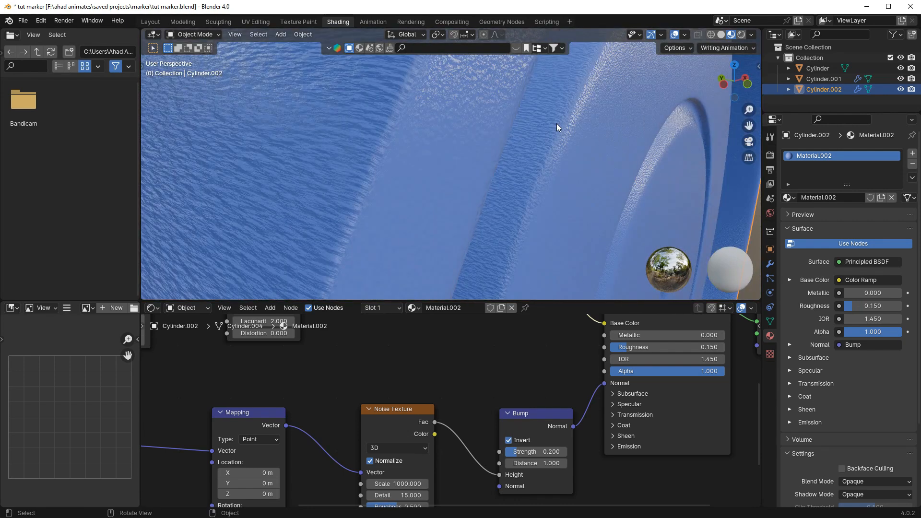
Set the cap material's metallic value to 0.2, deselect the cap, and save the file.
{"action": "left_click_drag", "start_coordinate": [623, 336], "coordinate": [641, 339]}
{"action": "left_click", "coordinate": [640, 336]}
{"action": "type", "text": "0.2"}
{"action": "key", "text": "Return"}
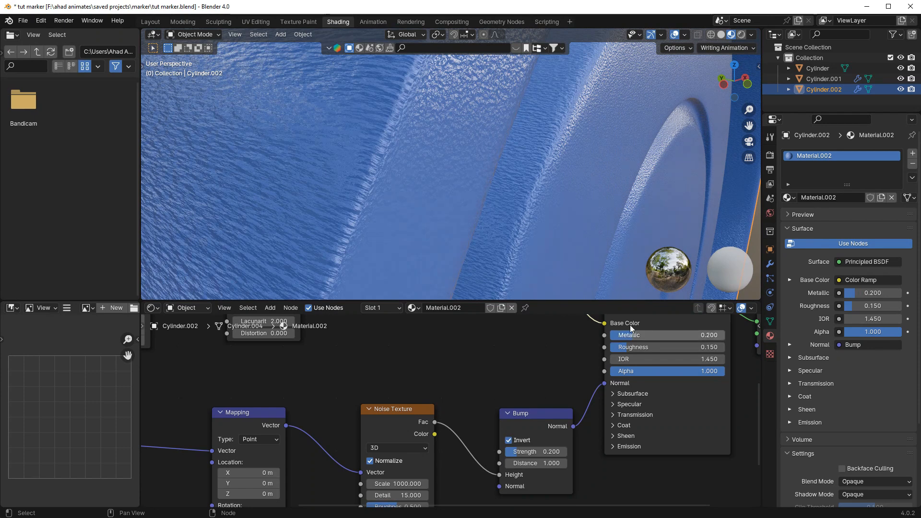
{"action": "scroll", "coordinate": [578, 193], "scroll_direction": "down", "scroll_amount": 4}
{"action": "left_click", "coordinate": [590, 194]}
{"action": "key", "text": "ctrl+s"}
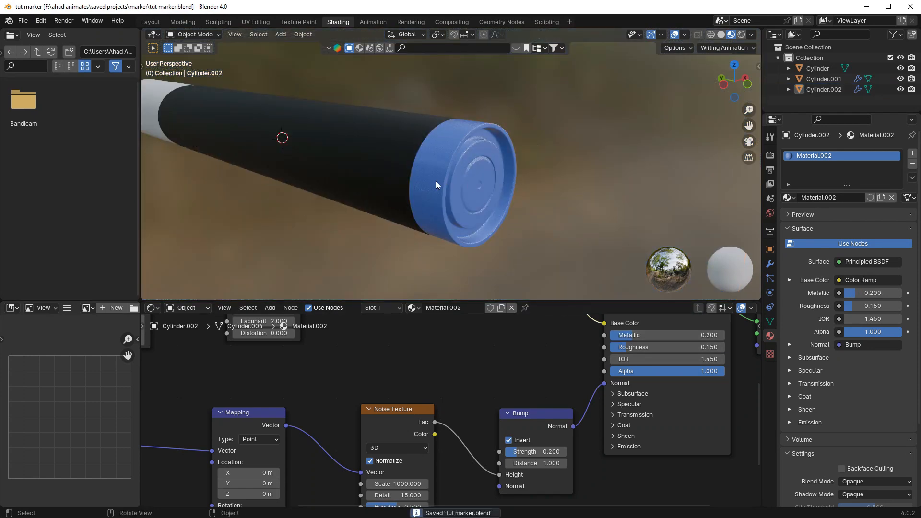
Set the roughness of the blue end cap's Principled BSDF to 0.3.
{"action": "middle_click_drag", "start_coordinate": [435, 180], "coordinate": [455, 185]}
{"action": "scroll", "coordinate": [455, 186], "scroll_direction": "up", "scroll_amount": 3}
{"action": "left_click", "coordinate": [672, 347]}
{"action": "type", "text": "0."}
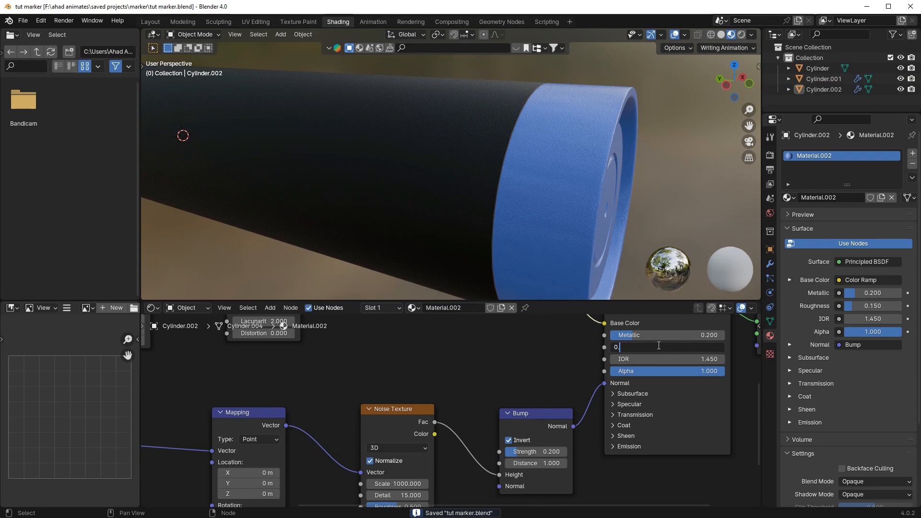
{"action": "type", "text": "3"}
{"action": "key", "text": "Return"}
Assign the existing blue Material.002 to the marker's untextured front cap with the clip.
{"action": "scroll", "coordinate": [535, 235], "scroll_direction": "down", "scroll_amount": 5}
{"action": "mouse_move", "coordinate": [534, 235]}
{"action": "middle_mouse_down"}
{"action": "mouse_move", "coordinate": [398, 169]}
{"action": "mouse_move", "coordinate": [272, 205]}
{"action": "middle_mouse_up"}
{"action": "left_click", "coordinate": [304, 205]}
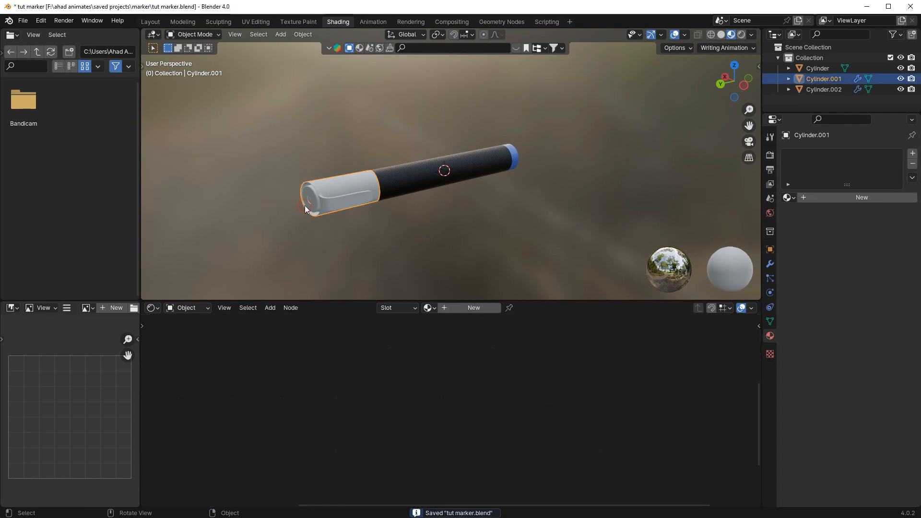
{"action": "left_click", "coordinate": [788, 197]}
{"action": "left_click", "coordinate": [762, 236]}
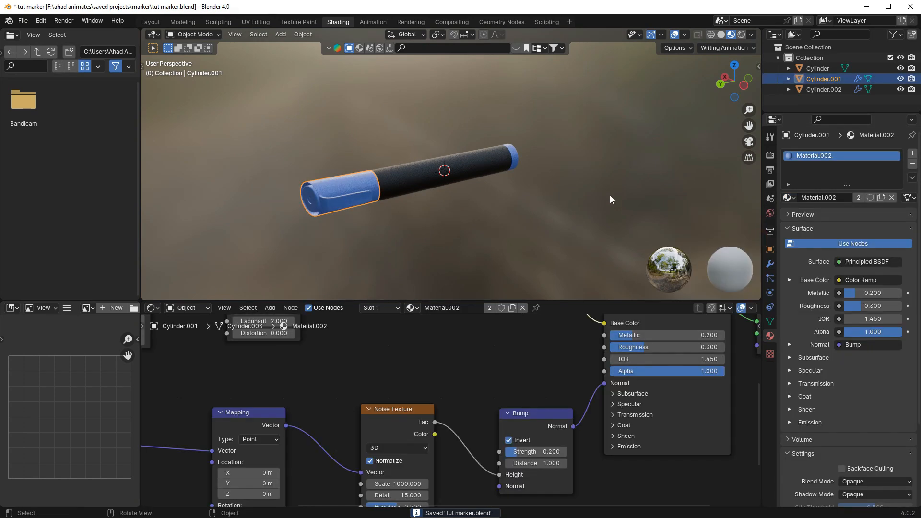
Deepen both blue stops of the cap material's Color Ramp, setting the end stop to hue 0.655, saturation 0.924 and value 1.0.
{"action": "mouse_move", "coordinate": [504, 189]}
{"action": "middle_mouse_down"}
{"action": "mouse_move", "coordinate": [406, 196]}
{"action": "mouse_move", "coordinate": [439, 198]}
{"action": "middle_mouse_up"}
{"action": "left_click", "coordinate": [439, 198]}
{"action": "scroll", "coordinate": [502, 336], "scroll_direction": "up", "scroll_amount": 3}
{"action": "middle_click_drag", "start_coordinate": [499, 364], "coordinate": [490, 443]}
{"action": "left_click", "coordinate": [446, 436]}
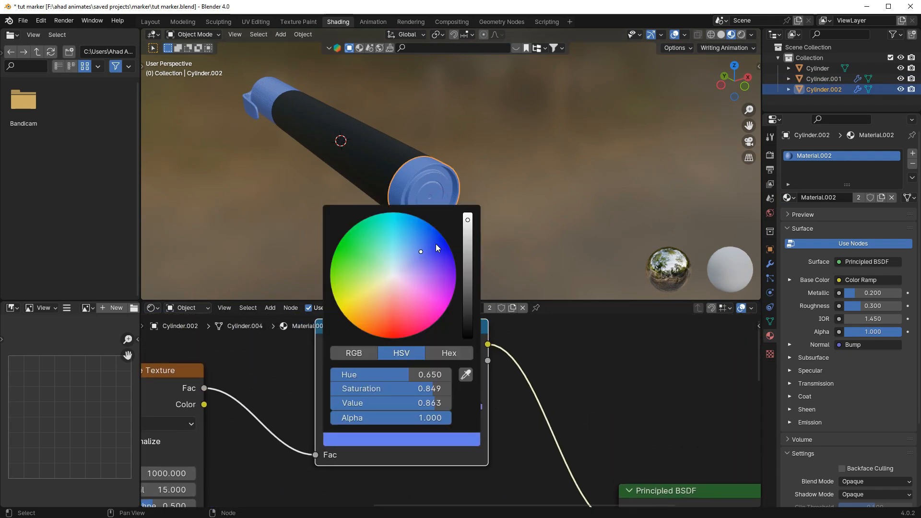
{"action": "left_click_drag", "start_coordinate": [438, 247], "coordinate": [434, 245]}
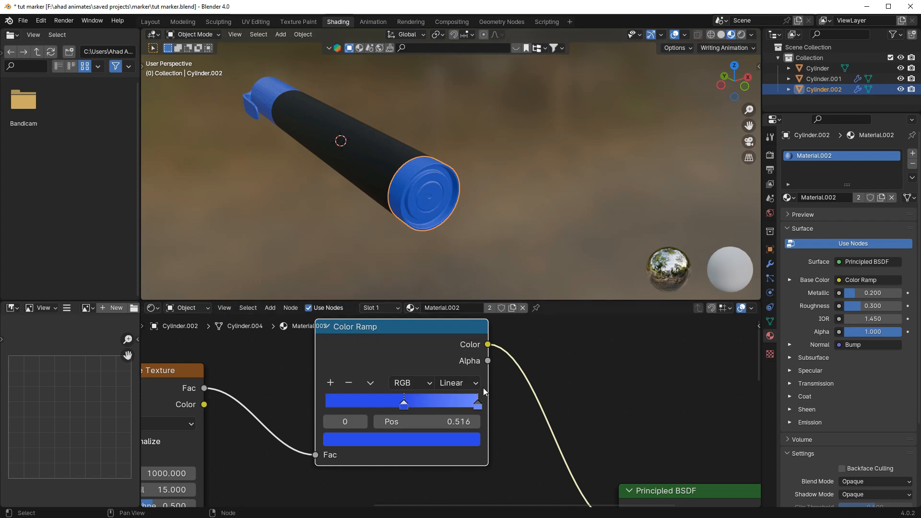
{"action": "key", "text": "ctrl+z"}
{"action": "left_click", "coordinate": [446, 436]}
{"action": "left_click_drag", "start_coordinate": [433, 253], "coordinate": [427, 247]}
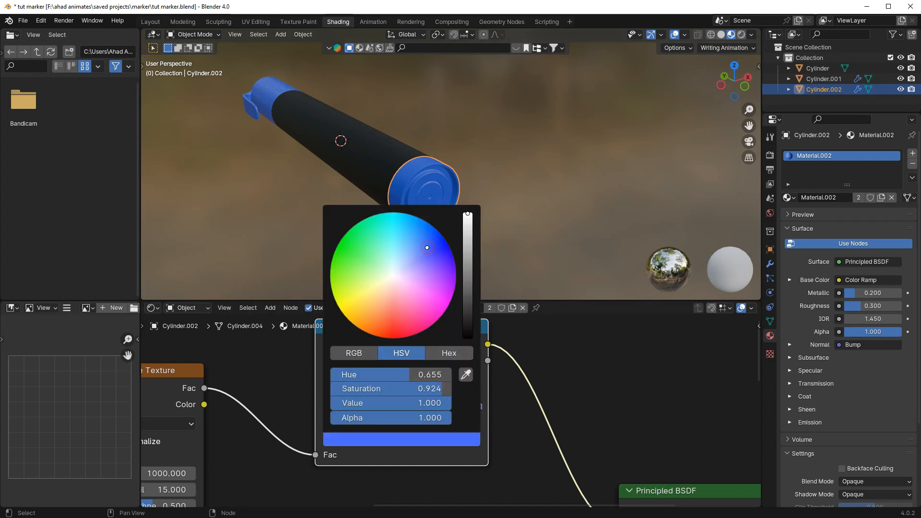
Deselect the end cap and save the file.
{"action": "middle_click_drag", "start_coordinate": [473, 205], "coordinate": [562, 195]}
{"action": "key", "text": "ctrl+a"}
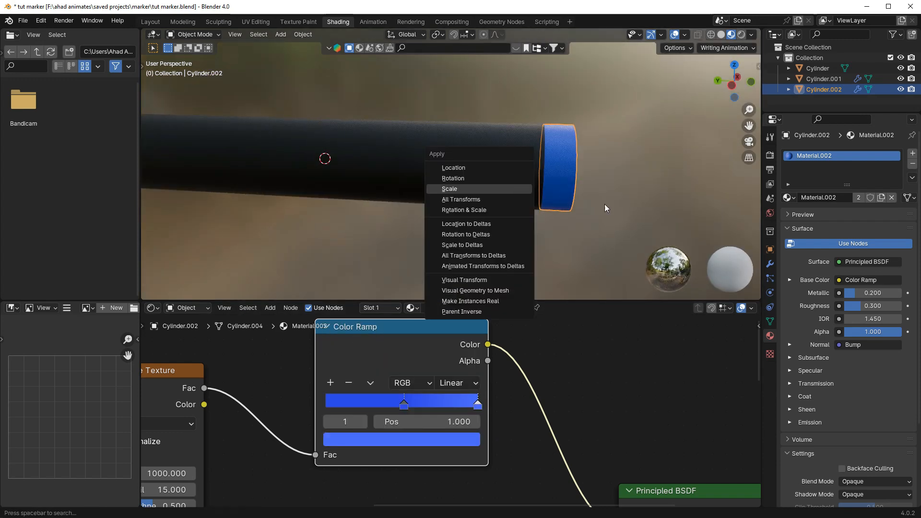
{"action": "left_click", "coordinate": [671, 210]}
{"action": "key", "text": "ctrl+s"}
Apply Smart UV Project to the whole front cap mesh with a 66° angle limit and return to Object Mode.
{"action": "mouse_move", "coordinate": [399, 212]}
{"action": "middle_mouse_down"}
{"action": "mouse_move", "coordinate": [427, 167]}
{"action": "mouse_move", "coordinate": [505, 162]}
{"action": "mouse_move", "coordinate": [442, 169]}
{"action": "mouse_move", "coordinate": [389, 160]}
{"action": "mouse_move", "coordinate": [395, 154]}
{"action": "mouse_move", "coordinate": [422, 154]}
{"action": "mouse_move", "coordinate": [324, 200]}
{"action": "middle_mouse_up"}
{"action": "left_click", "coordinate": [323, 200]}
{"action": "key", "text": "Tab"}
{"action": "middle_click_drag", "start_coordinate": [432, 161], "coordinate": [382, 187]}
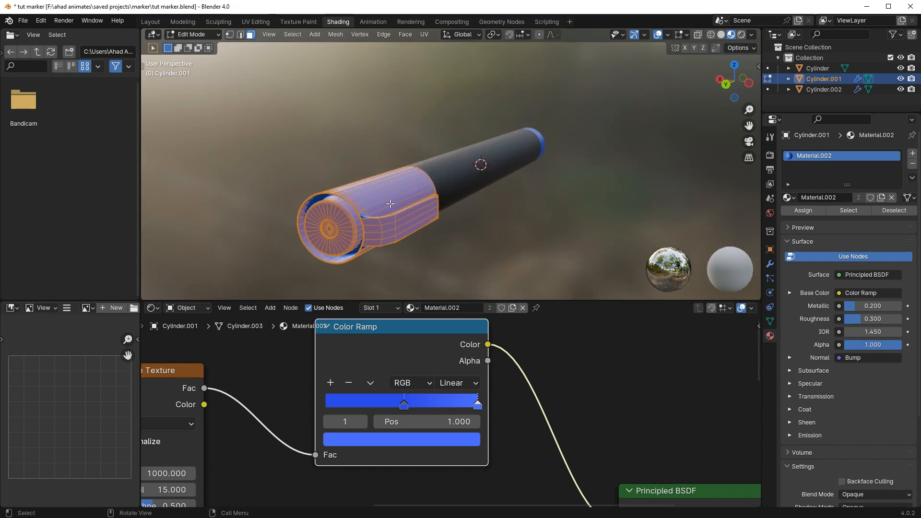
{"action": "key", "text": "u"}
{"action": "left_click", "coordinate": [455, 144]}
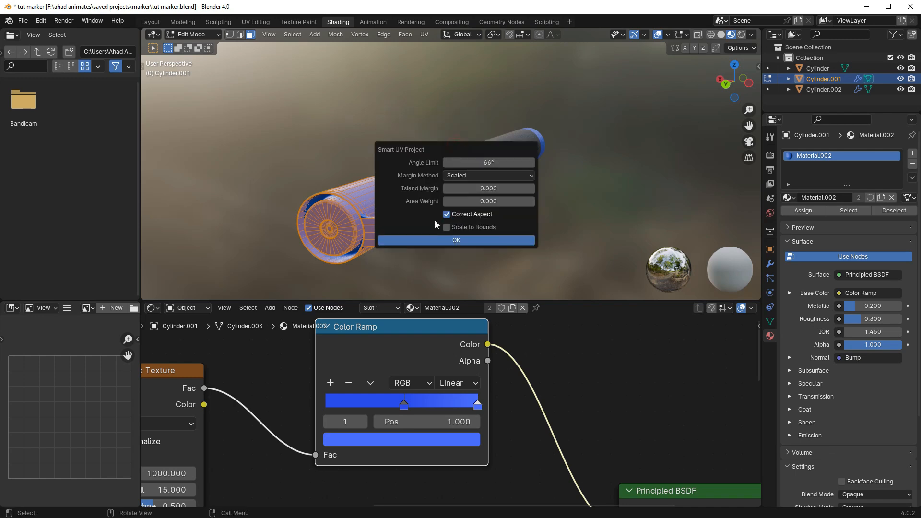
{"action": "left_click", "coordinate": [449, 240]}
{"action": "key", "text": "Tab"}
Apply Smart UV Project to the whole black body mesh in Edit Mode, and save the file from Object Mode.
{"action": "scroll", "coordinate": [424, 212], "scroll_direction": "up", "scroll_amount": 3}
{"action": "left_click", "coordinate": [417, 192]}
{"action": "key", "text": "Tab"}
{"action": "key", "text": "u"}
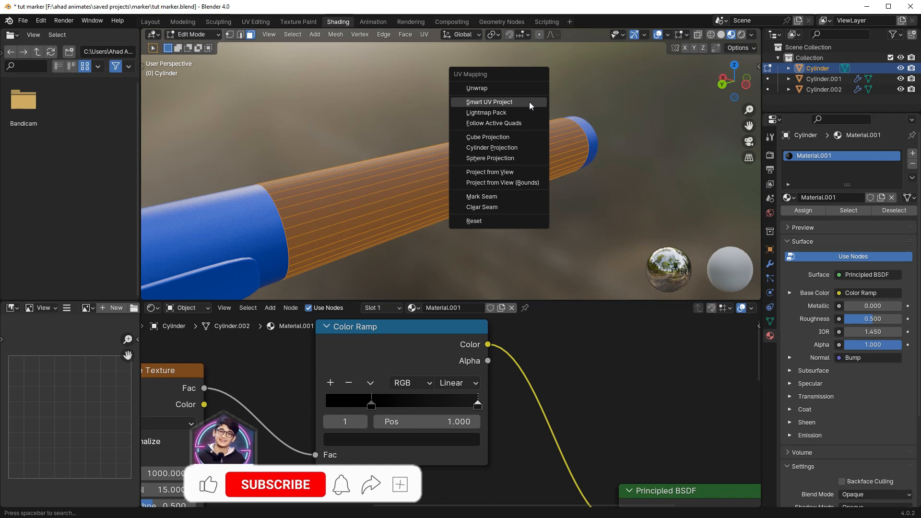
{"action": "left_click", "coordinate": [529, 101]}
{"action": "left_click", "coordinate": [560, 198]}
{"action": "key", "text": "Tab"}
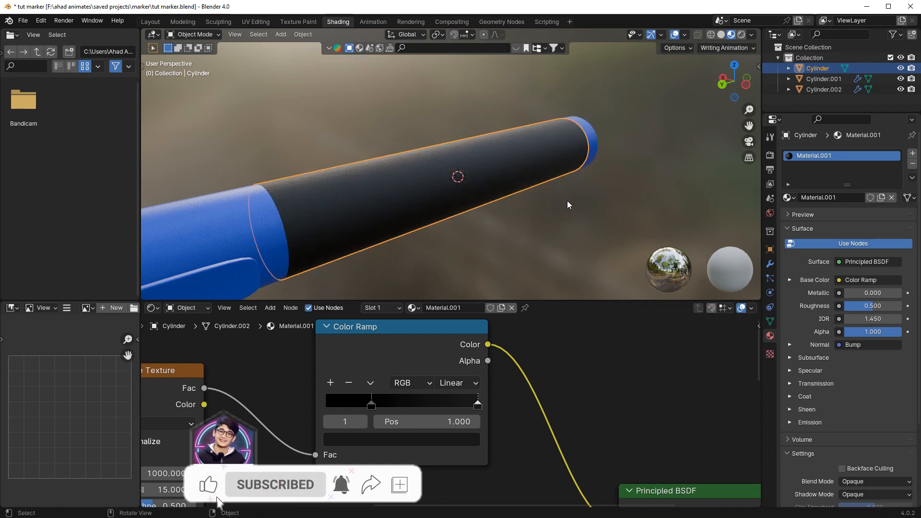
{"action": "scroll", "coordinate": [529, 198], "scroll_direction": "down", "scroll_amount": 5}
{"action": "left_click_drag", "start_coordinate": [501, 209], "coordinate": [525, 226]}
{"action": "mouse_move", "coordinate": [525, 226]}
{"action": "middle_mouse_down"}
{"action": "mouse_move", "coordinate": [424, 225]}
{"action": "mouse_move", "coordinate": [295, 122]}
{"action": "middle_mouse_up"}
{"action": "key", "text": "ctrl+s"}
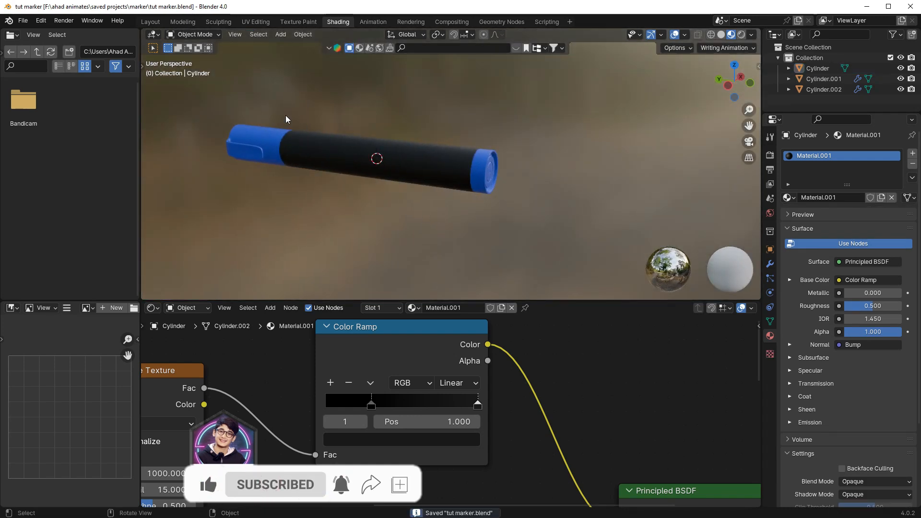
Darken the first Color Ramp stop of the blue cap material to hue 0.658, saturation 0.971 and value 0.503.
{"action": "left_click", "coordinate": [487, 172]}
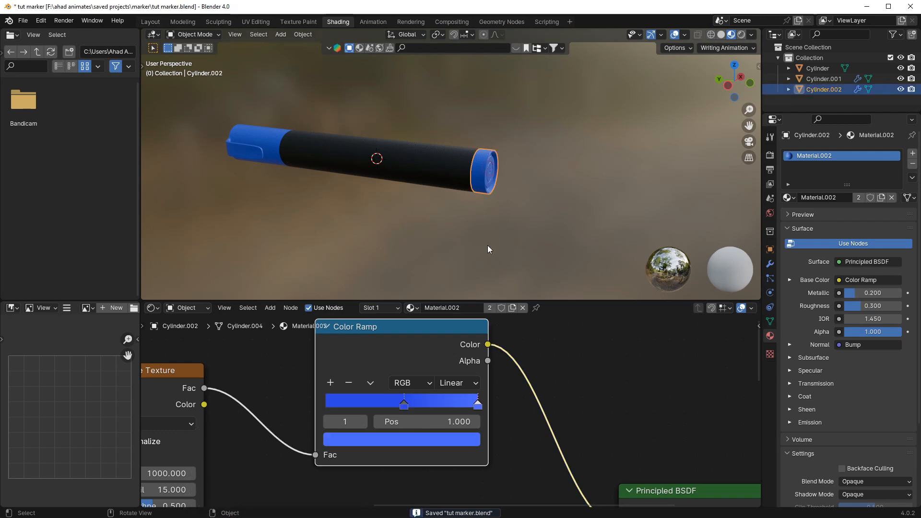
{"action": "left_click", "coordinate": [457, 446]}
{"action": "left_click", "coordinate": [404, 404]}
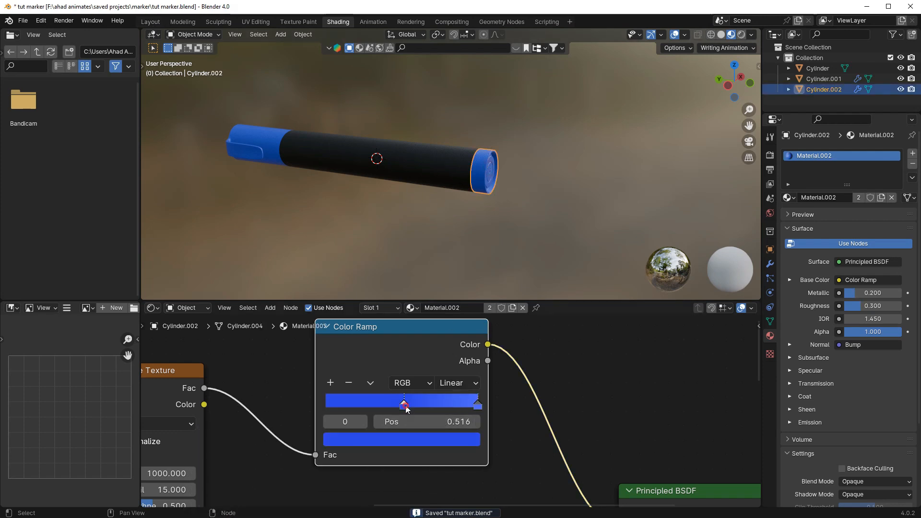
{"action": "left_click", "coordinate": [419, 445]}
{"action": "left_click_drag", "start_coordinate": [468, 283], "coordinate": [468, 245]}
{"action": "left_click", "coordinate": [434, 244]}
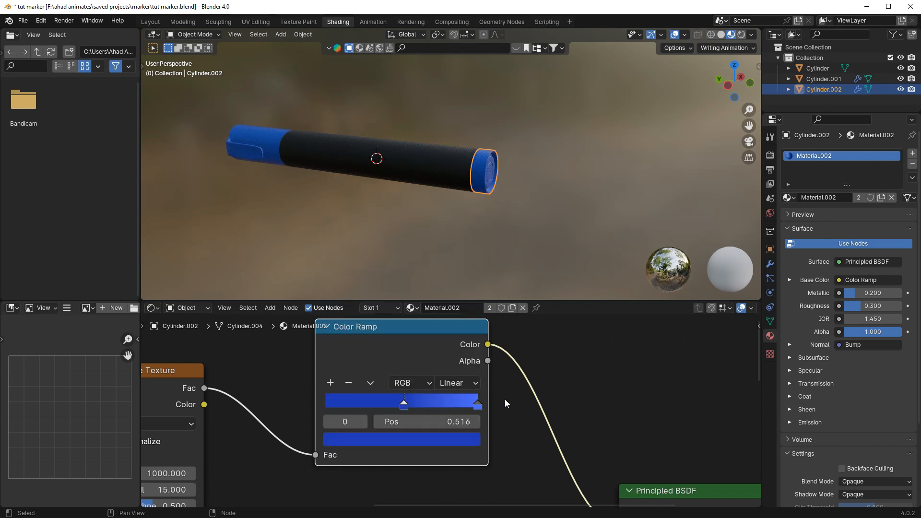
Darken the cap material's end Color Ramp stop to hue 0.653, saturation 0.954 and value 0.581, and save the file.
{"action": "left_click", "coordinate": [479, 405]}
{"action": "left_click_drag", "start_coordinate": [453, 439], "coordinate": [451, 336]}
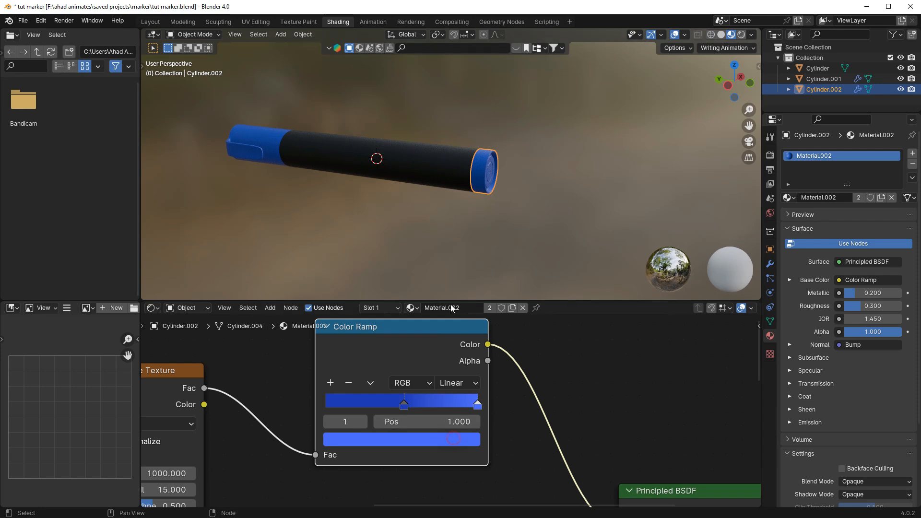
{"action": "left_click", "coordinate": [456, 438]}
{"action": "left_click_drag", "start_coordinate": [436, 241], "coordinate": [467, 239]}
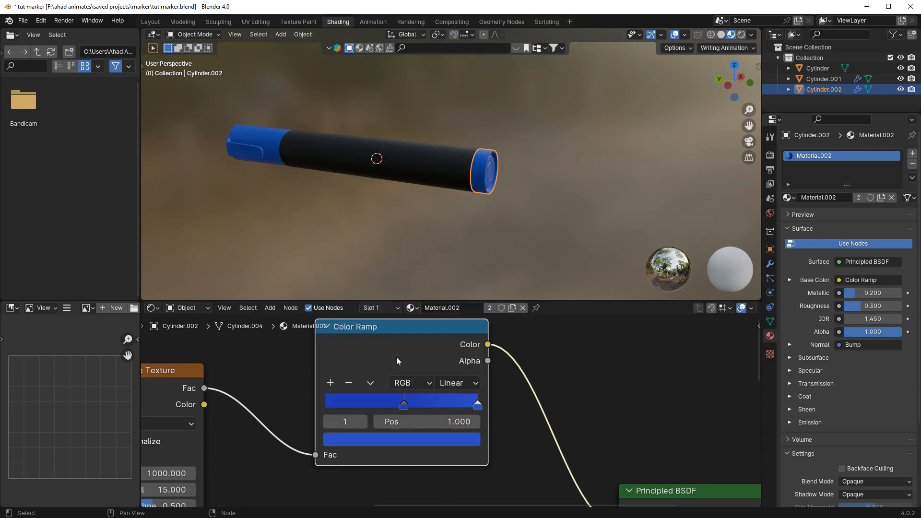
{"action": "key", "text": "ctrl+s"}
Deselect the end cap, and save the file from the Layout workspace.
{"action": "mouse_move", "coordinate": [613, 145]}
{"action": "middle_mouse_down"}
{"action": "mouse_move", "coordinate": [494, 155]}
{"action": "mouse_move", "coordinate": [361, 114]}
{"action": "mouse_move", "coordinate": [466, 160]}
{"action": "mouse_move", "coordinate": [549, 168]}
{"action": "middle_mouse_up"}
{"action": "left_click", "coordinate": [334, 107]}
{"action": "left_click", "coordinate": [153, 23]}
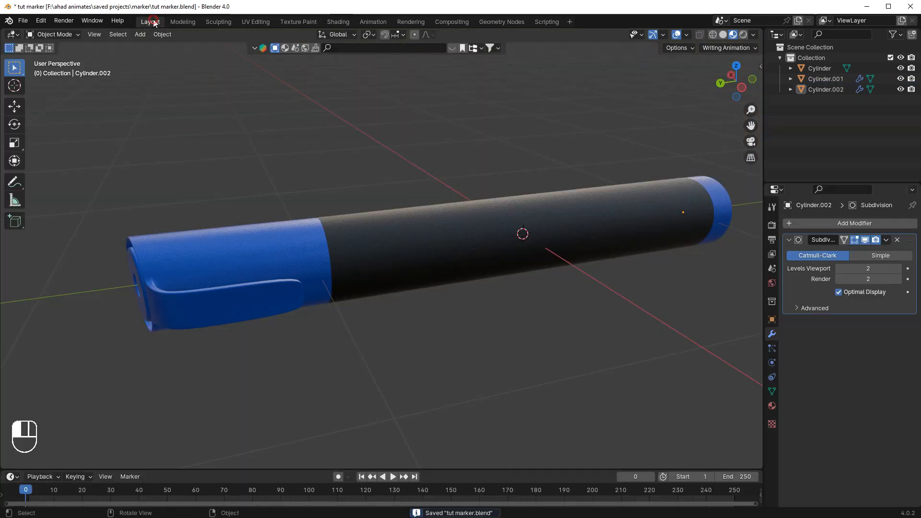
{"action": "middle_click_drag", "start_coordinate": [404, 111], "coordinate": [546, 224]}
{"action": "scroll", "coordinate": [541, 223], "scroll_direction": "down", "scroll_amount": 4}
{"action": "key", "text": "shift+a"}
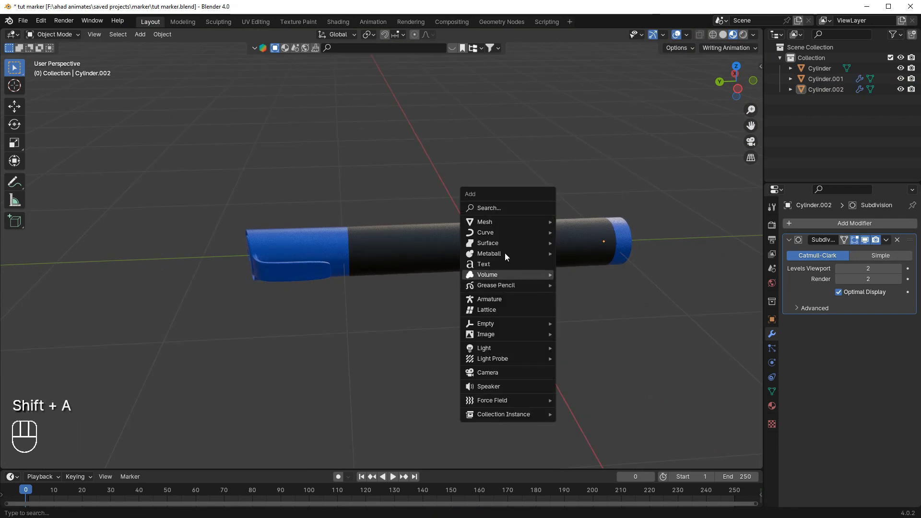
{"action": "key", "text": "Escape"}
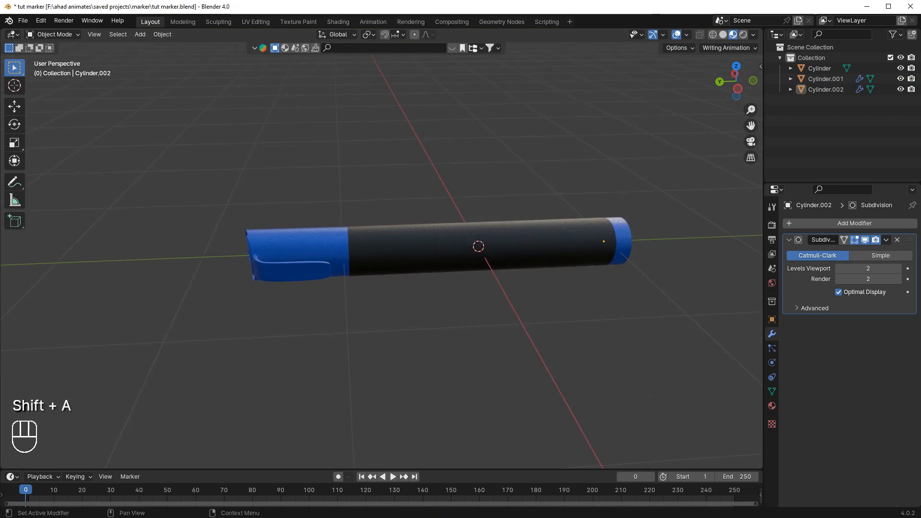
{"action": "key", "text": "ctrl+s"}
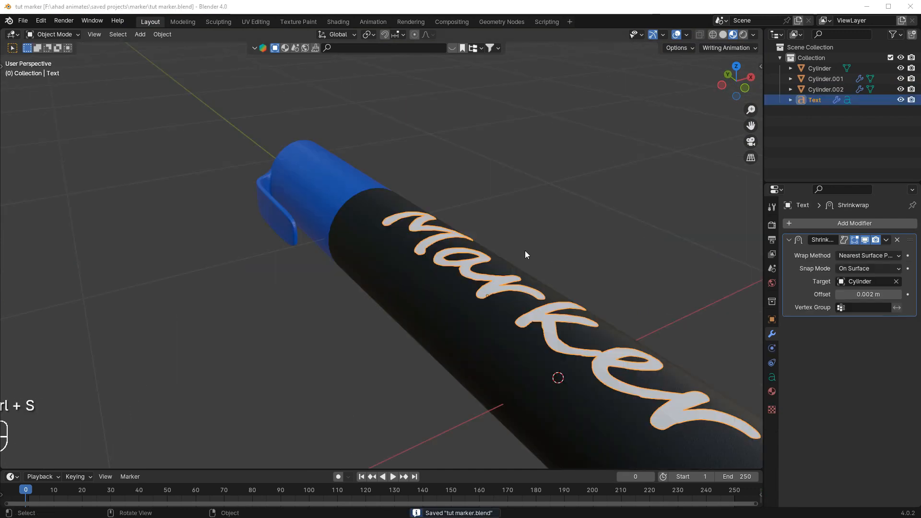
Assign Material.002 to the "Marker" text and make it an independent copy of the material.
{"action": "mouse_move", "coordinate": [525, 250]}
{"action": "middle_mouse_down"}
{"action": "mouse_move", "coordinate": [552, 273]}
{"action": "mouse_move", "coordinate": [545, 263]}
{"action": "middle_mouse_up"}
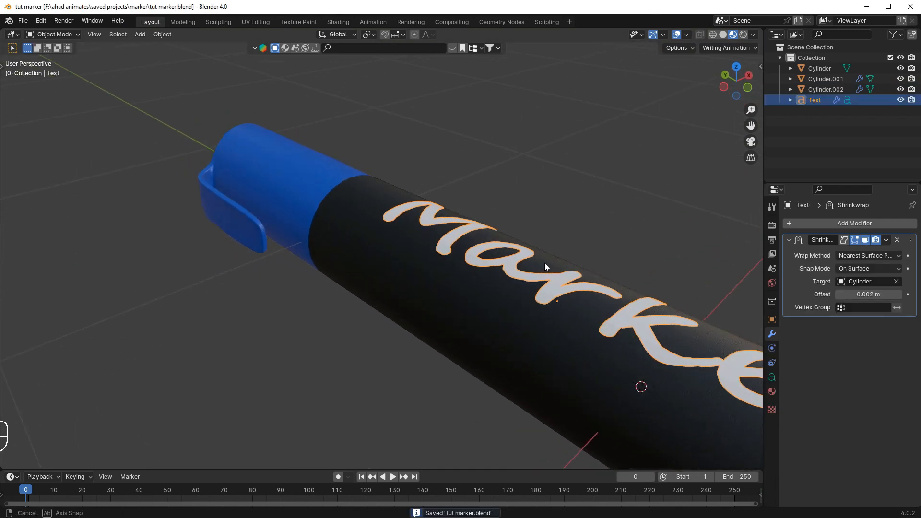
{"action": "scroll", "coordinate": [545, 264], "scroll_direction": "up", "scroll_amount": 4}
{"action": "left_click", "coordinate": [772, 392]}
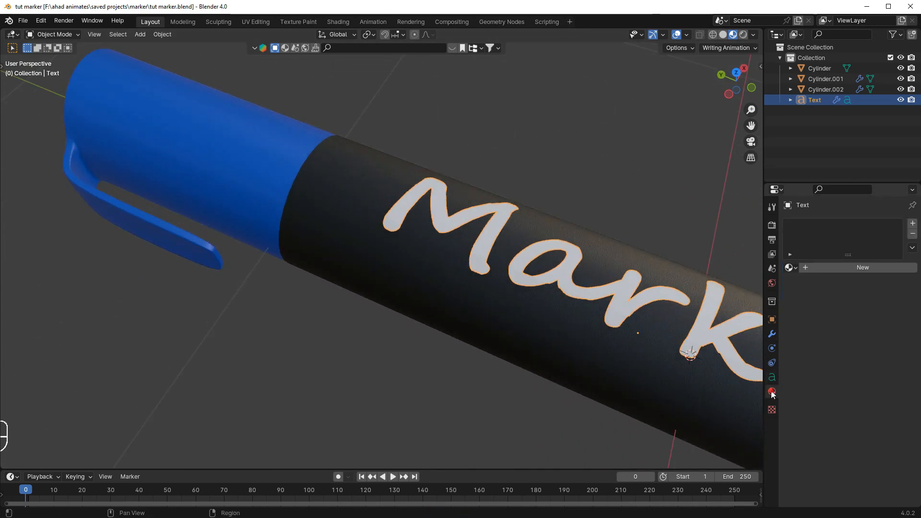
{"action": "left_click", "coordinate": [789, 270]}
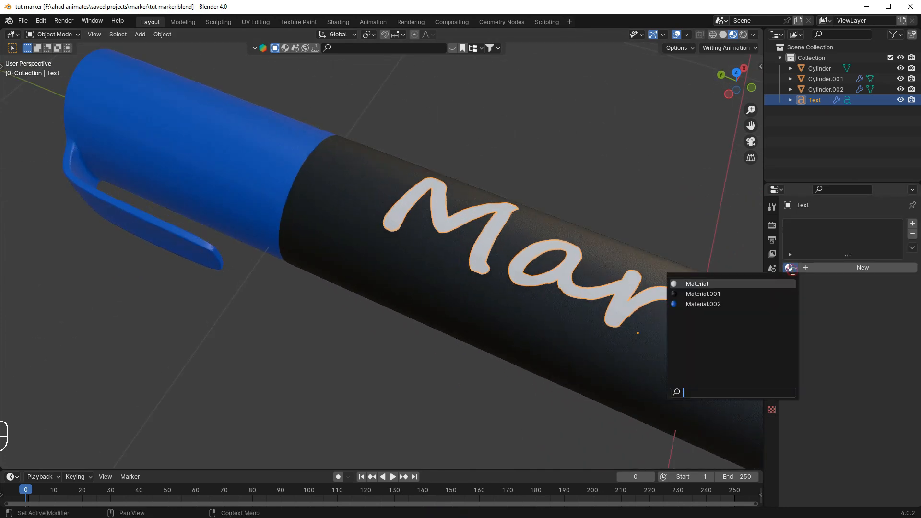
{"action": "left_click", "coordinate": [762, 301]}
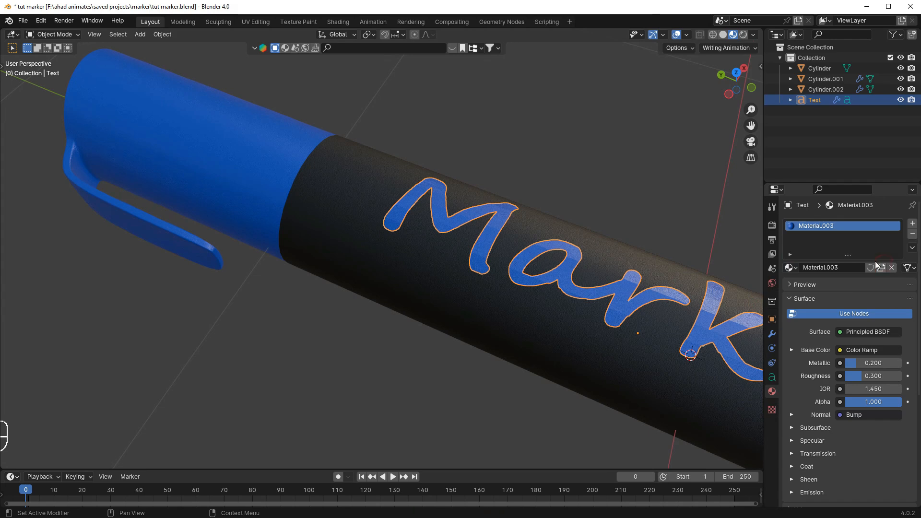
In the Shading workspace, turn the text material's end Color Ramp stop white with hue 0, saturation 0 and full value.
{"action": "left_click", "coordinate": [338, 21]}
{"action": "scroll", "coordinate": [417, 125], "scroll_direction": "up", "scroll_amount": 4}
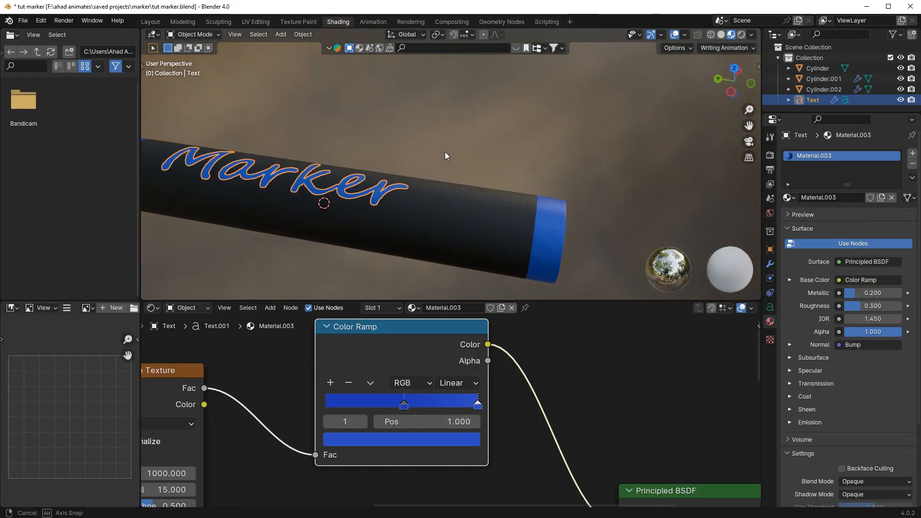
{"action": "left_click", "coordinate": [416, 437]}
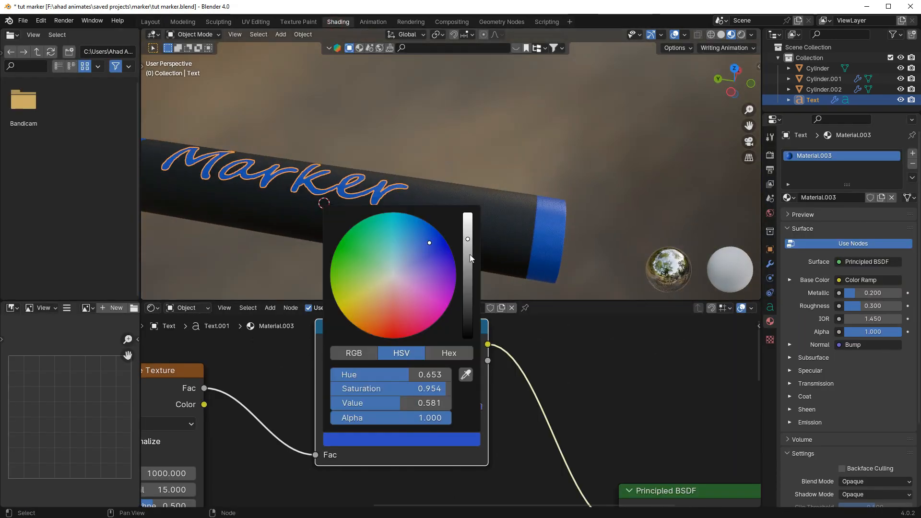
{"action": "left_click_drag", "start_coordinate": [468, 255], "coordinate": [467, 213]}
{"action": "left_click_drag", "start_coordinate": [410, 393], "coordinate": [356, 389]}
{"action": "left_click_drag", "start_coordinate": [407, 375], "coordinate": [331, 389]}
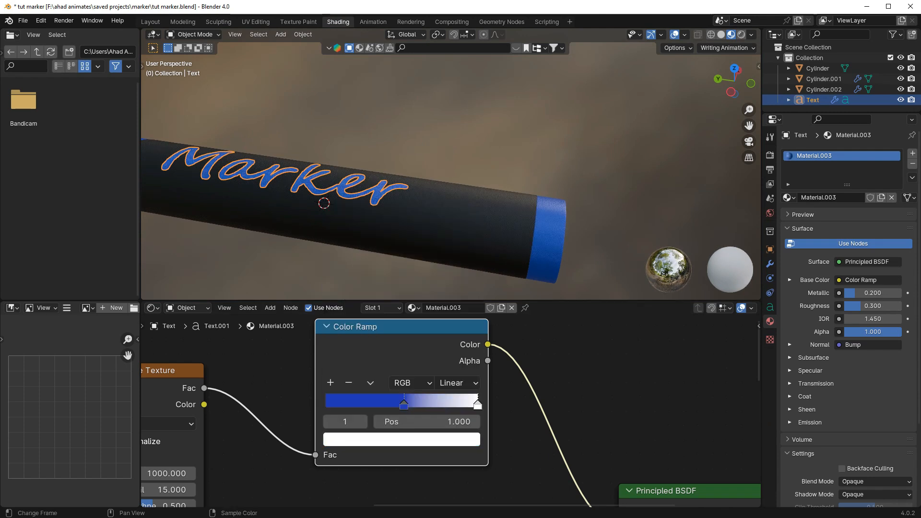
Turn the text material's first Color Ramp stop light grey with hue 0, saturation 0 and value about 0.708.
{"action": "left_click", "coordinate": [405, 406]}
{"action": "left_click", "coordinate": [409, 438]}
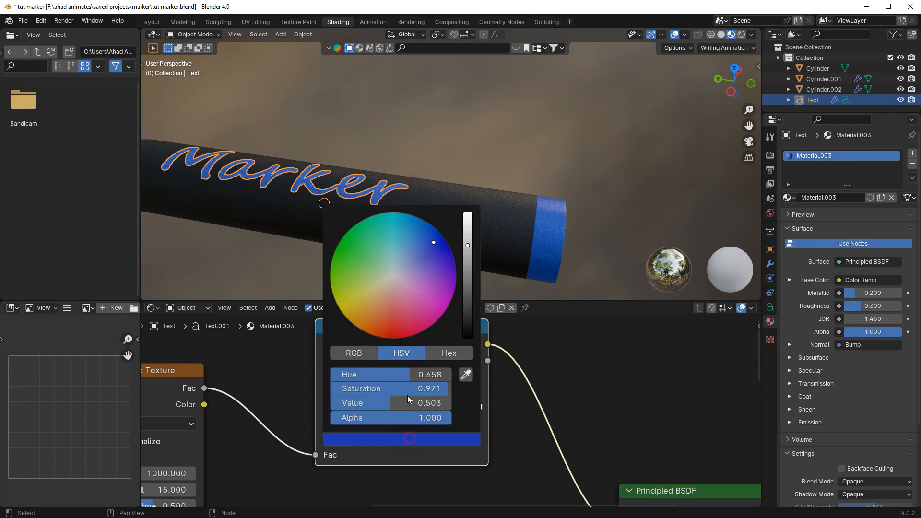
{"action": "mouse_move", "coordinate": [410, 375]}
{"action": "left_mouse_down"}
{"action": "mouse_move", "coordinate": [335, 375]}
{"action": "mouse_move", "coordinate": [346, 389]}
{"action": "mouse_move", "coordinate": [331, 389]}
{"action": "left_mouse_up"}
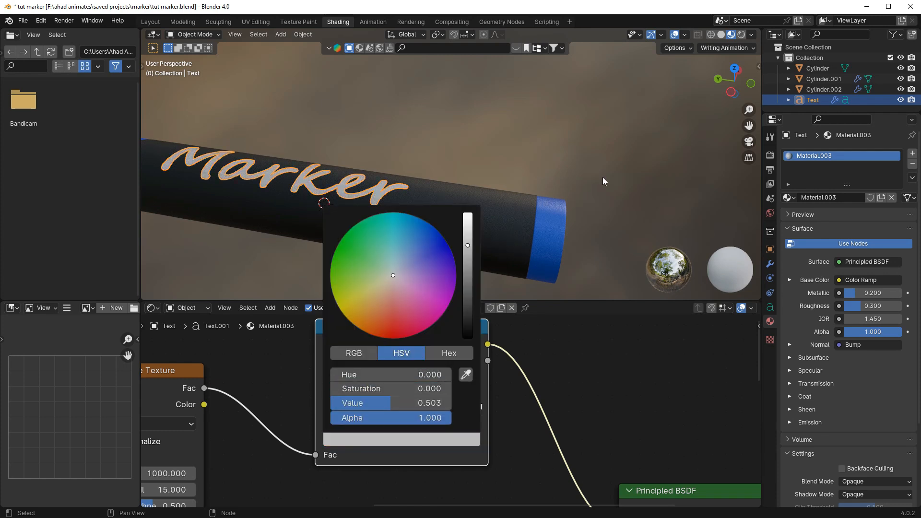
{"action": "left_click", "coordinate": [656, 182]}
{"action": "scroll", "coordinate": [393, 216], "scroll_direction": "up", "scroll_amount": 6}
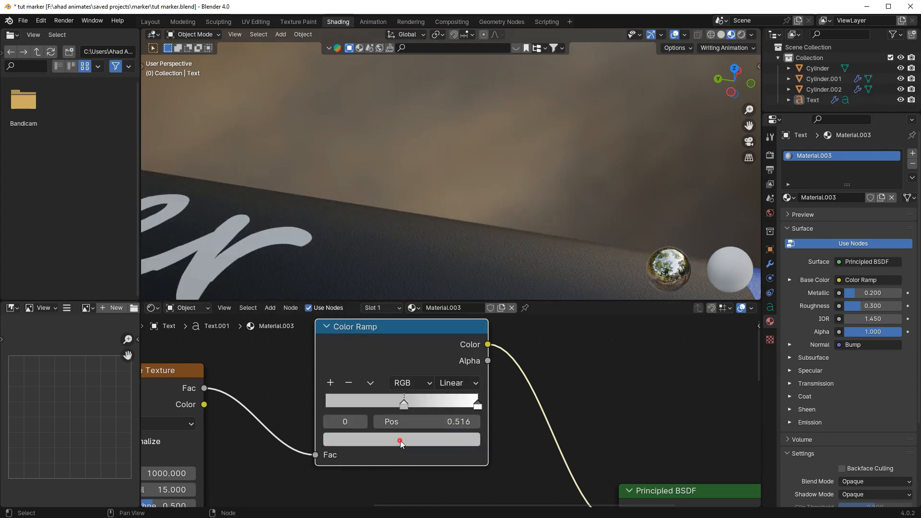
{"action": "left_click", "coordinate": [444, 439]}
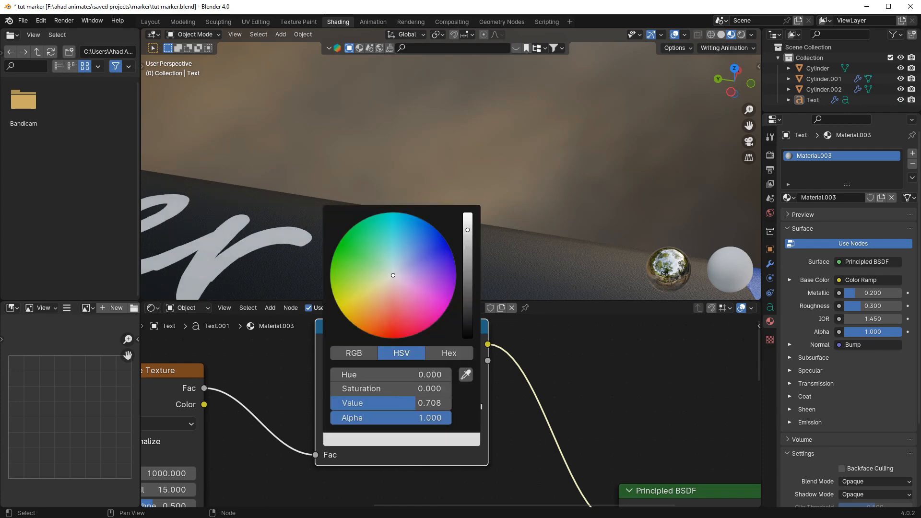
{"action": "scroll", "coordinate": [242, 222], "scroll_direction": "down", "scroll_amount": 5}
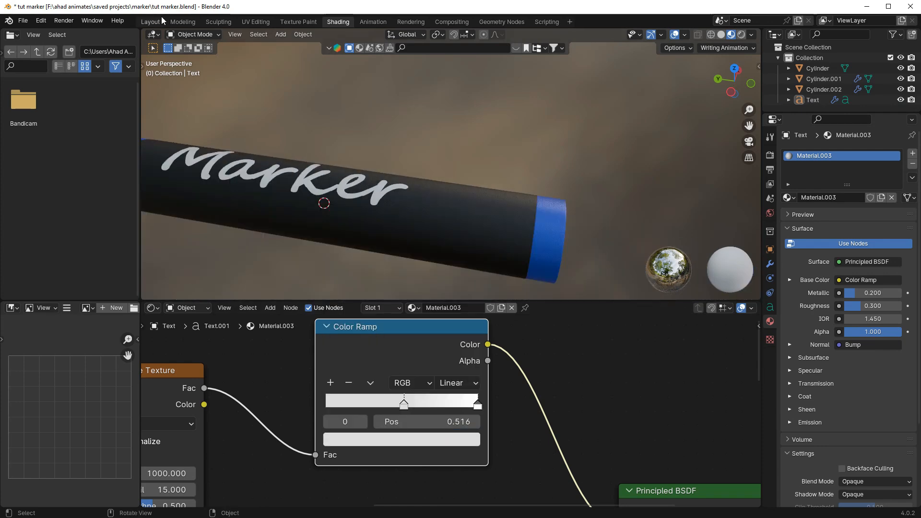
Return to the Layout workspace and save the file.
{"action": "left_click", "coordinate": [161, 21]}
{"action": "scroll", "coordinate": [398, 142], "scroll_direction": "up", "scroll_amount": 3}
{"action": "scroll", "coordinate": [554, 240], "scroll_direction": "down", "scroll_amount": 3}
{"action": "key", "text": "ctrl+s"}
{"action": "scroll", "coordinate": [537, 229], "scroll_direction": "up", "scroll_amount": 4}
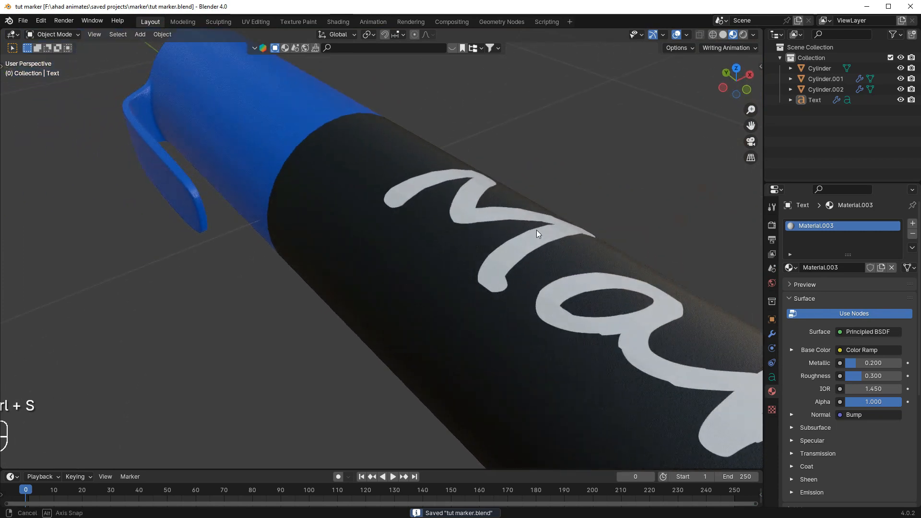
Set the "Marker" text material's roughness to 0.1 and its metallic value to 0.3.
{"action": "left_click", "coordinate": [557, 238]}
{"action": "scroll", "coordinate": [599, 259], "scroll_direction": "up", "scroll_amount": 3}
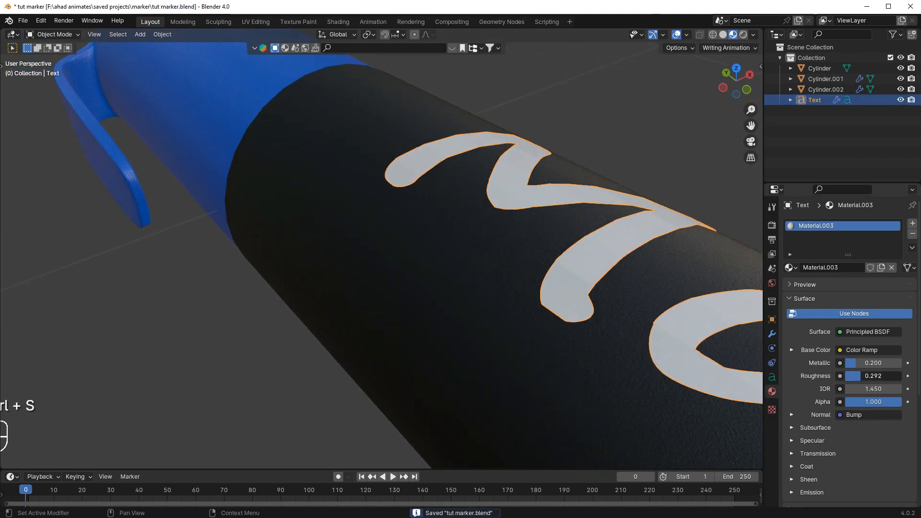
{"action": "left_click", "coordinate": [853, 376]}
{"action": "type", "text": "0.1"}
{"action": "key", "text": "Return"}
{"action": "left_click", "coordinate": [855, 363]}
{"action": "type", "text": "0."}
{"action": "key", "text": "Return"}
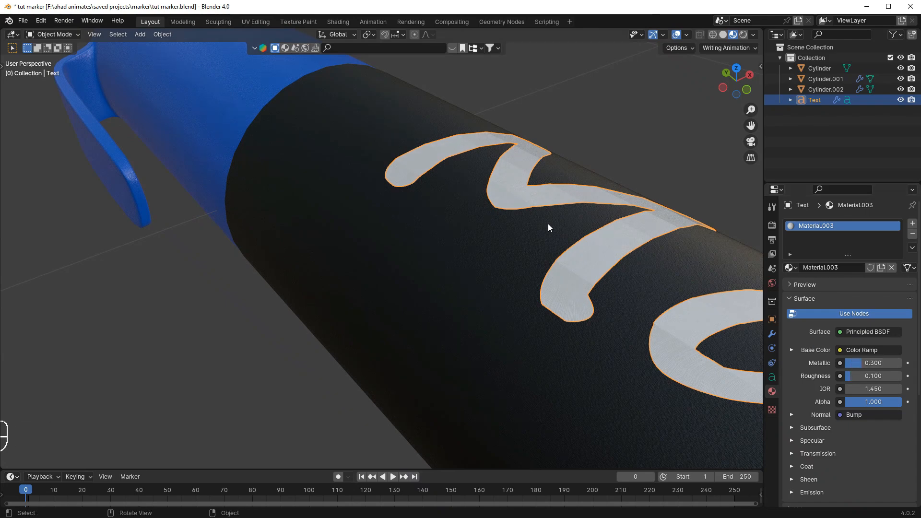
Clear the text selection and save the file.
{"action": "scroll", "coordinate": [593, 218], "scroll_direction": "down", "scroll_amount": 4}
{"action": "middle_click_drag", "start_coordinate": [593, 218], "coordinate": [623, 167]}
{"action": "left_click", "coordinate": [623, 167]}
{"action": "scroll", "coordinate": [542, 236], "scroll_direction": "down", "scroll_amount": 3}
{"action": "mouse_move", "coordinate": [542, 235]}
{"action": "middle_mouse_down"}
{"action": "mouse_move", "coordinate": [552, 268]}
{"action": "mouse_move", "coordinate": [465, 234]}
{"action": "mouse_move", "coordinate": [468, 243]}
{"action": "middle_mouse_up"}
{"action": "key", "text": "ctrl+s"}
Slide the "Marker" text along the Y axis until it sits near the middle of the black body.
{"action": "scroll", "coordinate": [553, 269], "scroll_direction": "up", "scroll_amount": 2}
{"action": "left_click", "coordinate": [542, 311]}
{"action": "scroll", "coordinate": [542, 311], "scroll_direction": "down", "scroll_amount": 3}
{"action": "middle_click_drag", "start_coordinate": [542, 311], "coordinate": [563, 321]}
{"action": "key", "text": "g"}
{"action": "key", "text": "y"}
{"action": "left_click", "coordinate": [571, 380]}
{"action": "left_click", "coordinate": [571, 378]}
{"action": "scroll", "coordinate": [514, 335], "scroll_direction": "down", "scroll_amount": 4}
{"action": "mouse_move", "coordinate": [513, 335]}
{"action": "middle_mouse_down"}
{"action": "mouse_move", "coordinate": [432, 301]}
{"action": "mouse_move", "coordinate": [462, 321]}
{"action": "mouse_move", "coordinate": [483, 290]}
{"action": "middle_mouse_up"}
{"action": "scroll", "coordinate": [482, 290], "scroll_direction": "up", "scroll_amount": 4}
{"action": "left_click", "coordinate": [487, 299]}
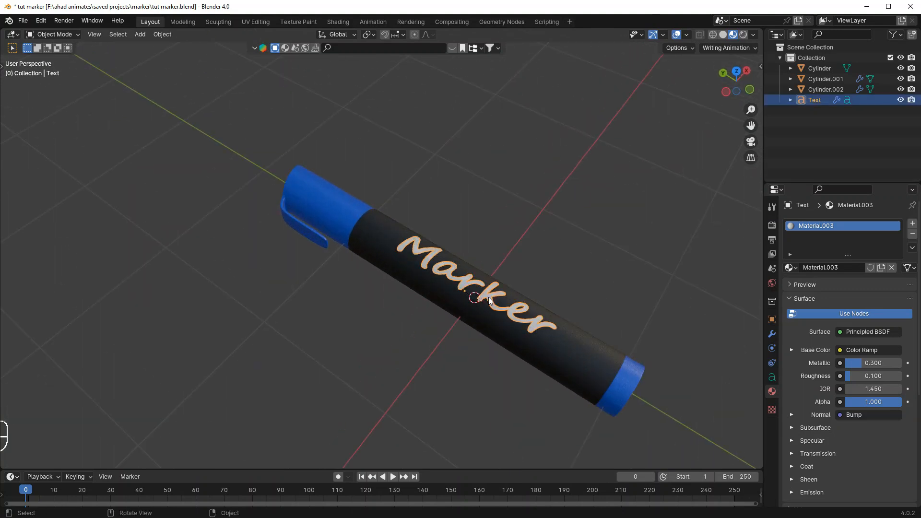
{"action": "key", "text": "g"}
{"action": "key", "text": "y"}
{"action": "left_click", "coordinate": [499, 298]}
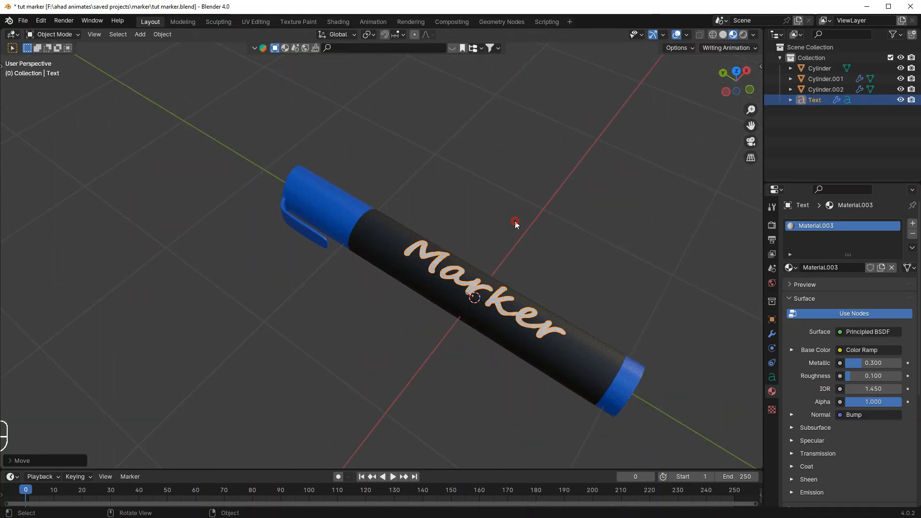
Parent both blue caps and the "Marker" text to the black body cylinder.
{"action": "left_click", "coordinate": [516, 225]}
{"action": "left_click", "coordinate": [586, 367]}
{"action": "key", "text": "a"}
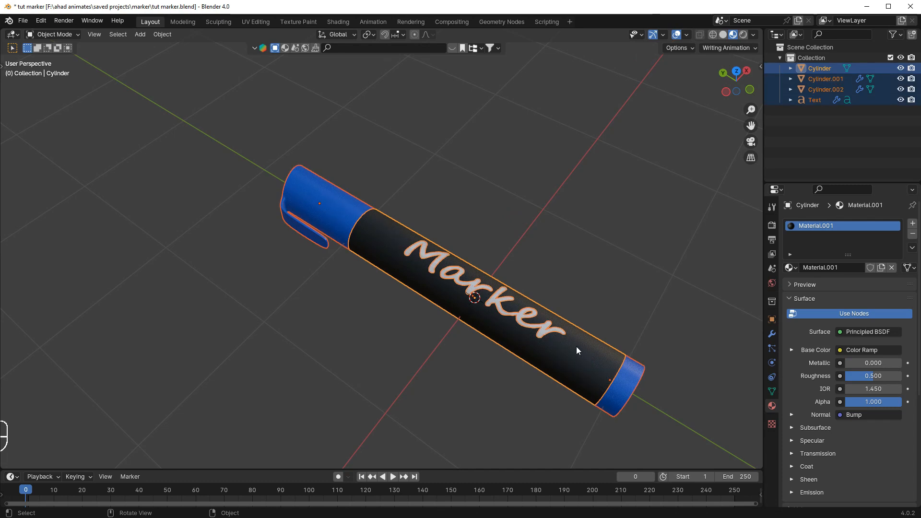
{"action": "key", "text": "ctrl+p"}
{"action": "left_click", "coordinate": [582, 353]}
{"action": "left_click", "coordinate": [595, 359]}
{"action": "key", "text": "g"}
{"action": "right_click", "coordinate": [506, 293]}
Add a camera and align it to the left side view of the marker.
{"action": "scroll", "coordinate": [503, 274], "scroll_direction": "down", "scroll_amount": 4}
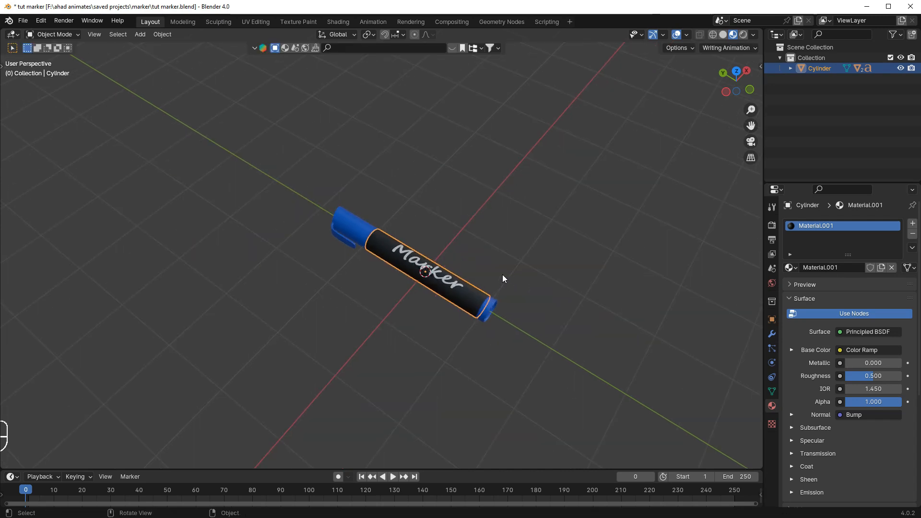
{"action": "key", "text": "shift+a"}
{"action": "left_click", "coordinate": [442, 255]}
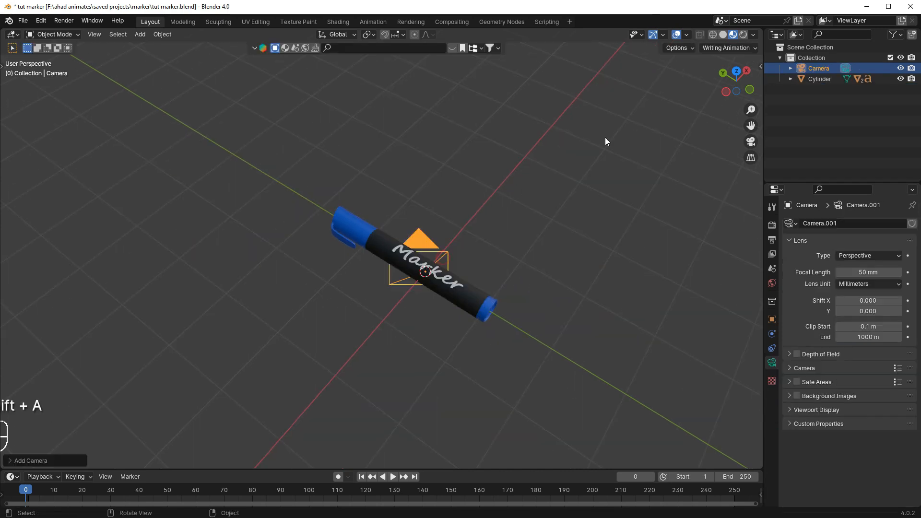
{"action": "key", "text": "ctrl+KP_3"}
{"action": "key", "text": "ctrl+alt+KP_0"}
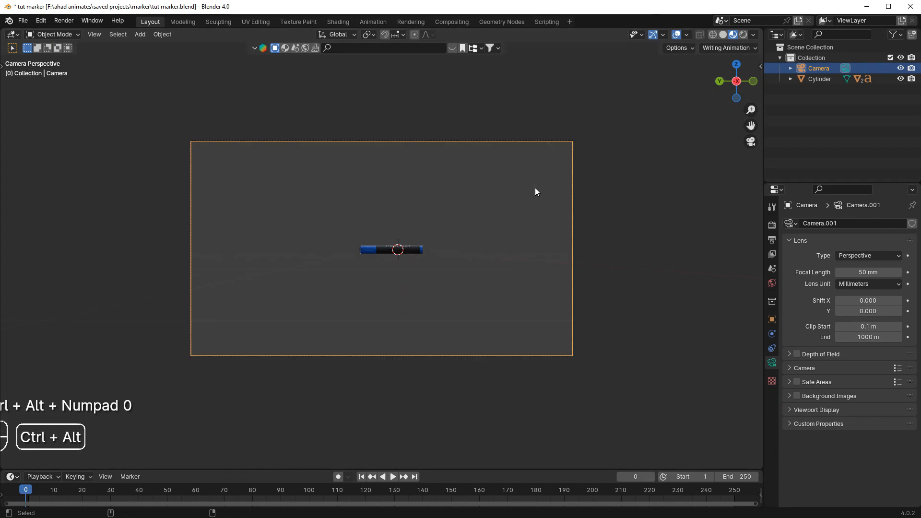
Set the camera's focal length to 150 mm.
{"action": "left_click", "coordinate": [863, 272]}
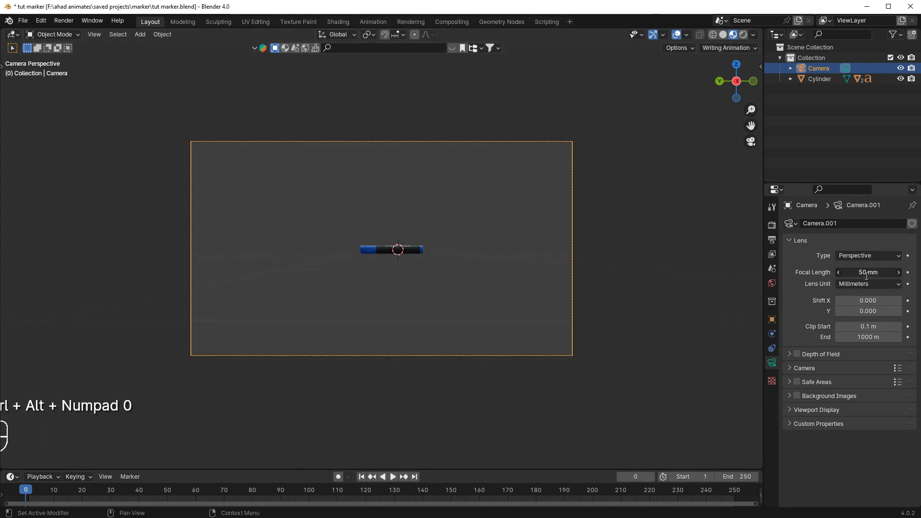
{"action": "type", "text": "150"}
{"action": "key", "text": "Return"}
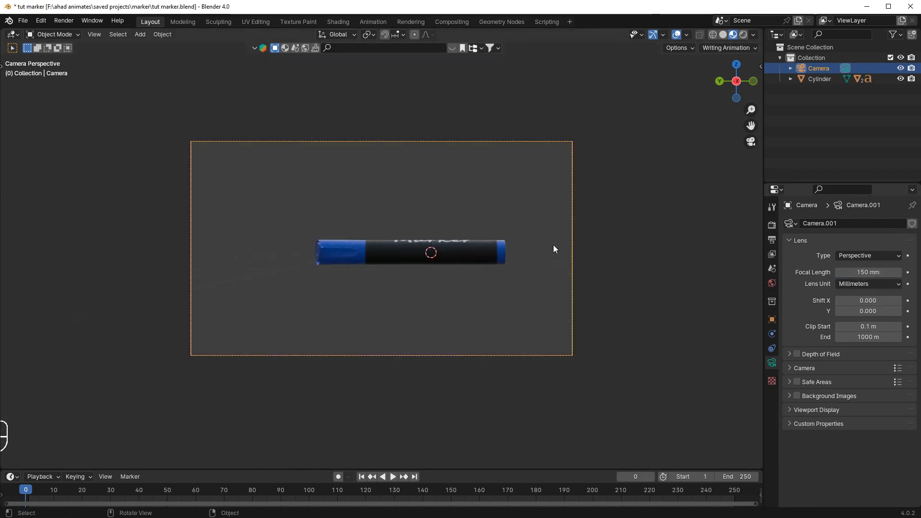
{"action": "scroll", "coordinate": [541, 246], "scroll_direction": "up", "scroll_amount": 2}
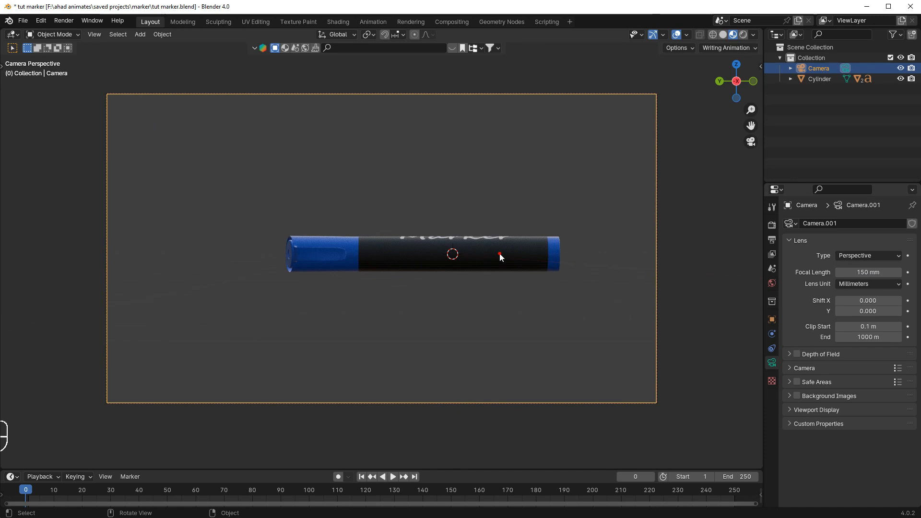
Move the camera about -0.72 m along the Y axis to centre the marker in the frame.
{"action": "left_click", "coordinate": [500, 258]}
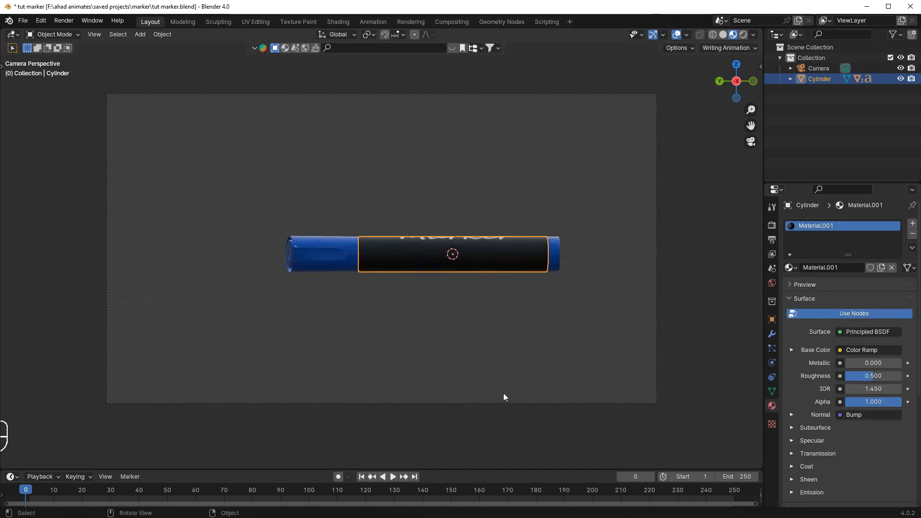
{"action": "left_click", "coordinate": [520, 407]}
{"action": "key", "text": "g"}
{"action": "key", "text": "y"}
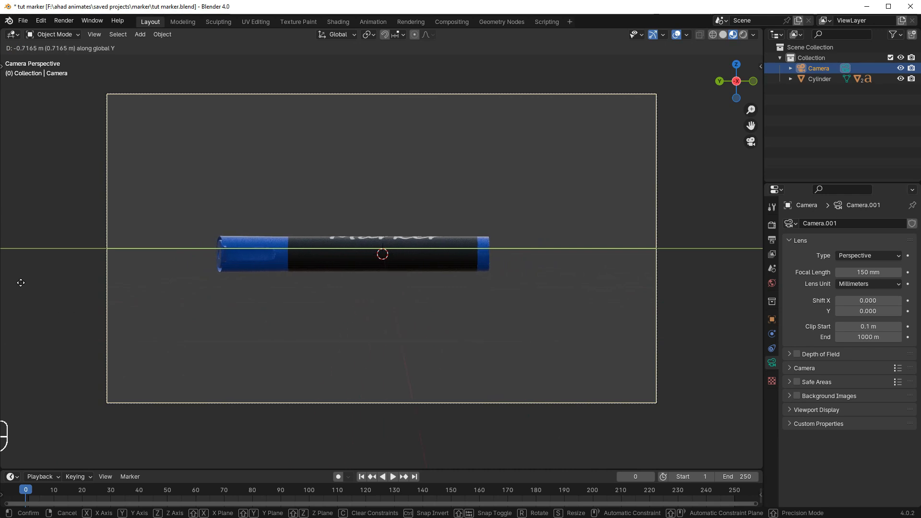
{"action": "left_click", "coordinate": [22, 283]}
Rotate the marker freely into a diagonal pose with its cap pointing up and its lettering facing the camera.
{"action": "left_click", "coordinate": [468, 270]}
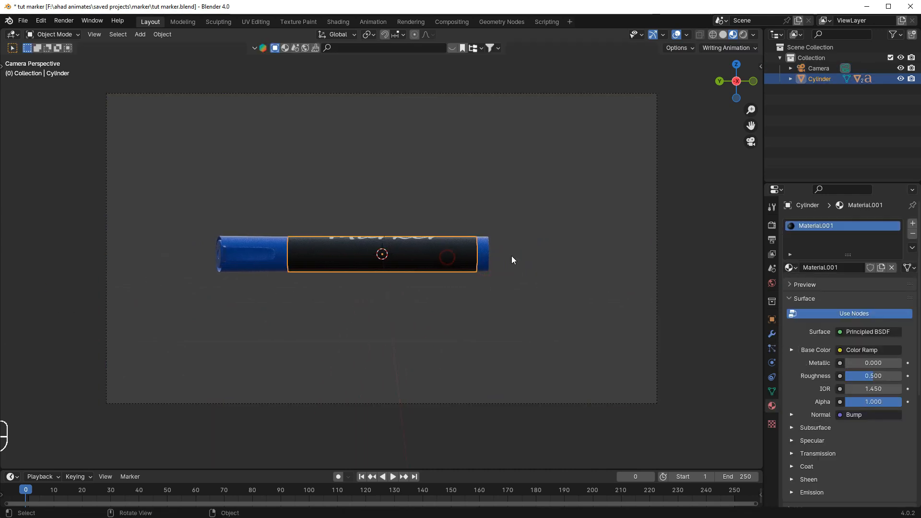
{"action": "key", "text": "r"}
{"action": "key", "text": "r"}
{"action": "left_click", "coordinate": [472, 293]}
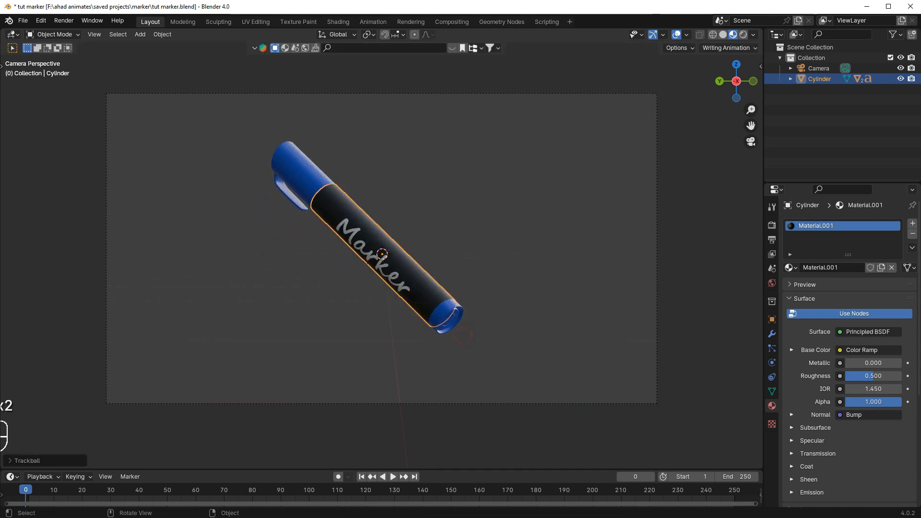
{"action": "key", "text": "r"}
{"action": "left_click", "coordinate": [517, 305]}
{"action": "key", "text": "r"}
{"action": "key", "text": "x"}
{"action": "key", "text": "x"}
{"action": "key", "text": "z"}
{"action": "key", "text": "z"}
{"action": "left_click", "coordinate": [558, 376]}
Fine-tune the tilted marker's position and rotation within the camera frame.
{"action": "key", "text": "g"}
{"action": "left_click", "coordinate": [574, 381]}
{"action": "key", "text": "r"}
{"action": "left_click", "coordinate": [605, 334]}
{"action": "key", "text": "g"}
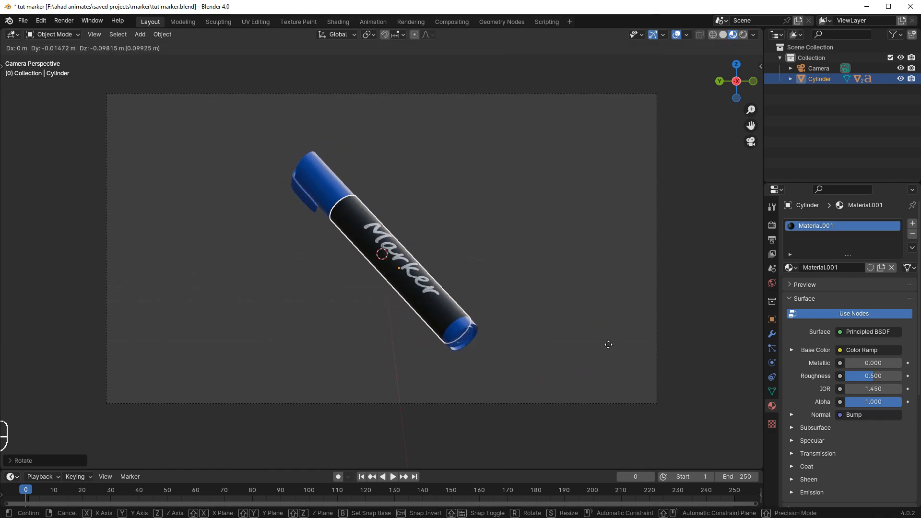
{"action": "left_click", "coordinate": [608, 345]}
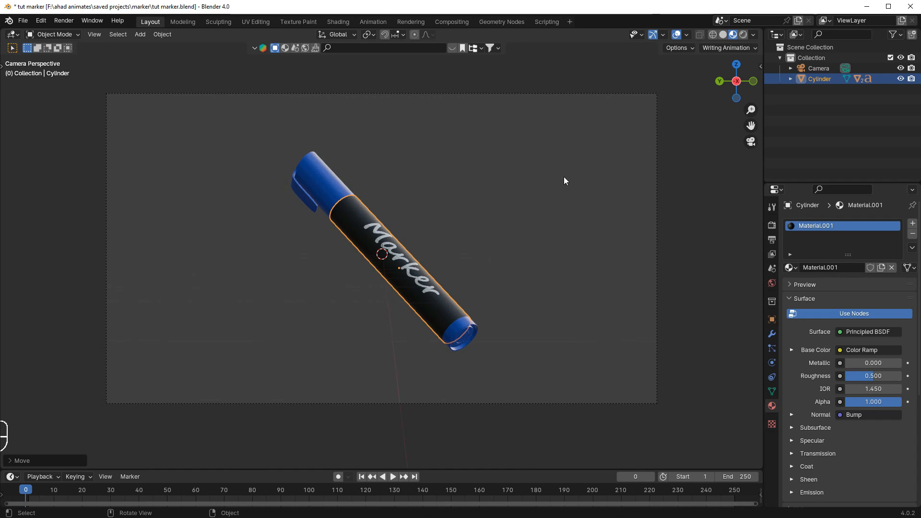
Scale the marker down, move it to the upper part of the camera frame and tilt it more upright.
{"action": "key", "text": "s"}
{"action": "left_click", "coordinate": [460, 304]}
{"action": "key", "text": "g"}
{"action": "left_click", "coordinate": [416, 229]}
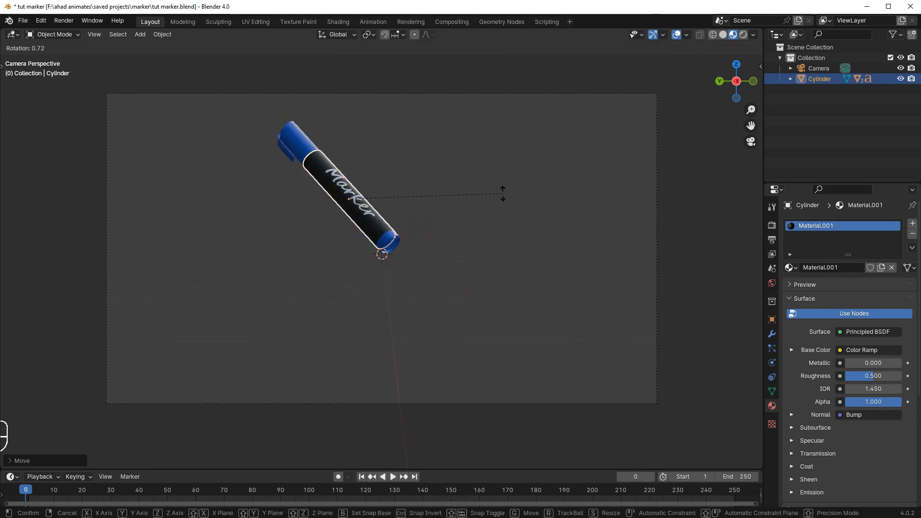
{"action": "key", "text": "r"}
{"action": "left_click", "coordinate": [510, 218]}
{"action": "scroll", "coordinate": [479, 191], "scroll_direction": "up", "scroll_amount": 1}
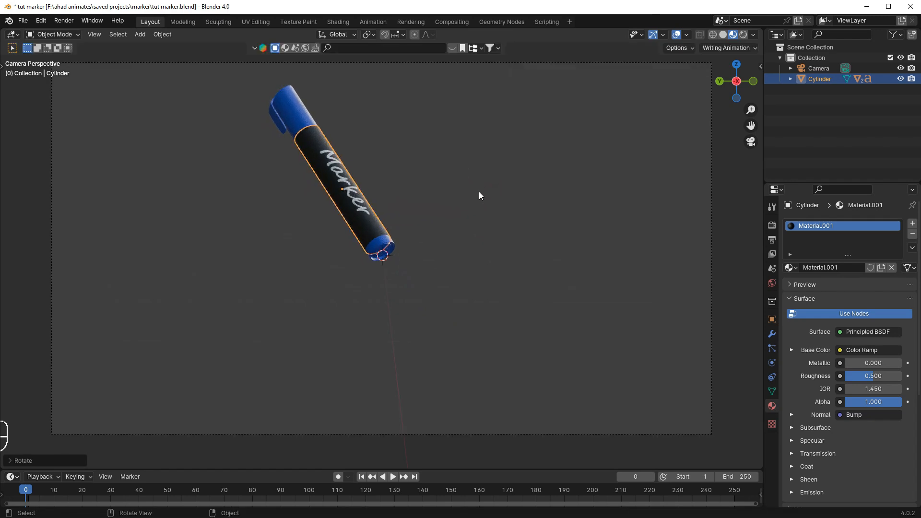
{"action": "key", "text": "shift+d"}
{"action": "left_click", "coordinate": [482, 174]}
{"action": "key", "text": "ctrl+z"}
{"action": "scroll", "coordinate": [463, 216], "scroll_direction": "down", "scroll_amount": 2}
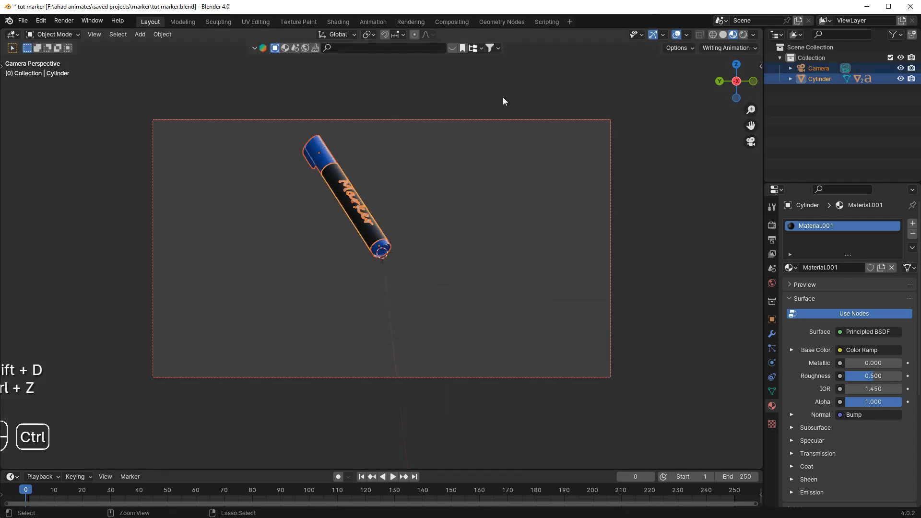
Duplicate the whole marker with its caps and text, and rotate the copy away from the original.
{"action": "scroll", "coordinate": [504, 192], "scroll_direction": "up", "scroll_amount": 2}
{"action": "key", "text": "shift+d"}
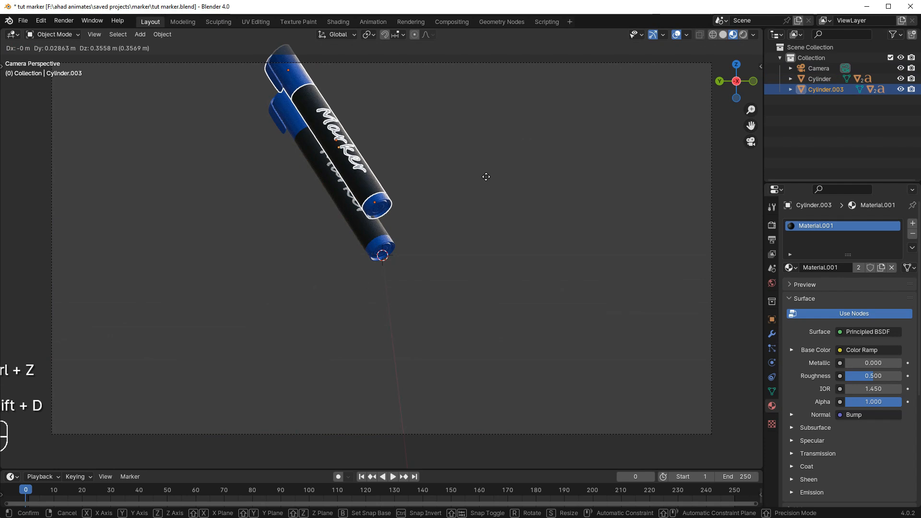
{"action": "left_click", "coordinate": [486, 177]}
{"action": "key", "text": "r"}
{"action": "left_click", "coordinate": [568, 237]}
Move the marker copy about 0.2 m along the X axis so it clears the original.
{"action": "middle_click_drag", "start_coordinate": [551, 219], "coordinate": [472, 246]}
{"action": "key", "text": "g"}
{"action": "key", "text": "x"}
{"action": "right_click", "coordinate": [478, 241]}
{"action": "scroll", "coordinate": [468, 182], "scroll_direction": "up", "scroll_amount": 3}
{"action": "middle_click_drag", "start_coordinate": [467, 182], "coordinate": [429, 200]}
{"action": "scroll", "coordinate": [430, 198], "scroll_direction": "up", "scroll_amount": 4}
{"action": "key", "text": "g"}
{"action": "key", "text": "x"}
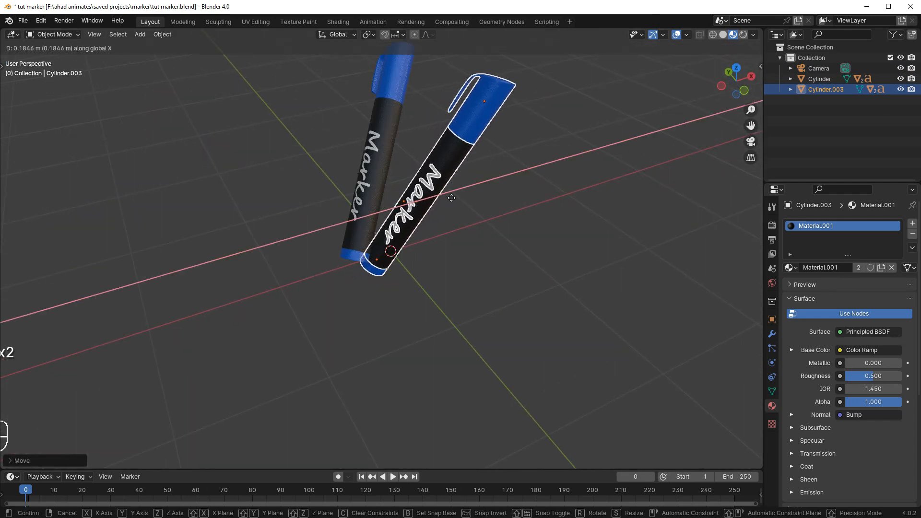
{"action": "left_click", "coordinate": [454, 198]}
Duplicate both markers, leaving the copies in place.
{"action": "scroll", "coordinate": [444, 198], "scroll_direction": "down", "scroll_amount": 2}
{"action": "left_click_drag", "start_coordinate": [313, 91], "coordinate": [469, 241]}
{"action": "key", "text": "shift+d"}
{"action": "right_click", "coordinate": [469, 151]}
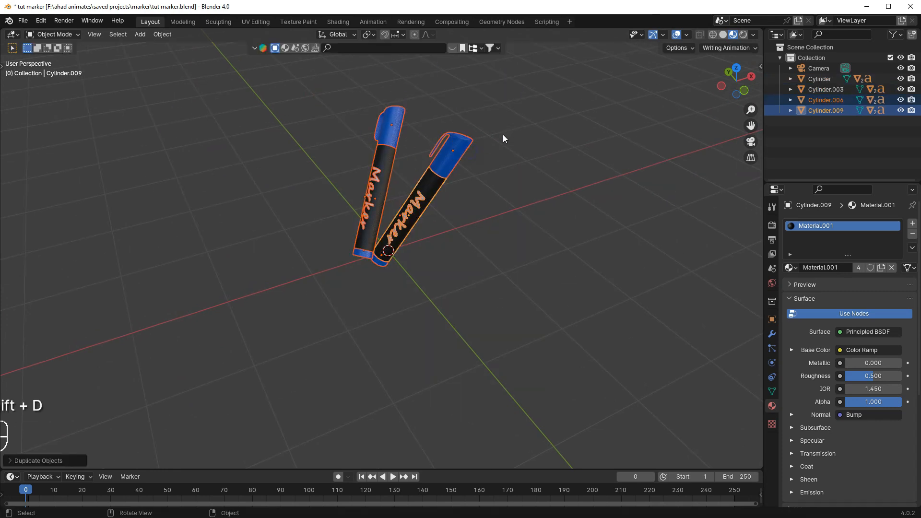
{"action": "key", "text": "r"}
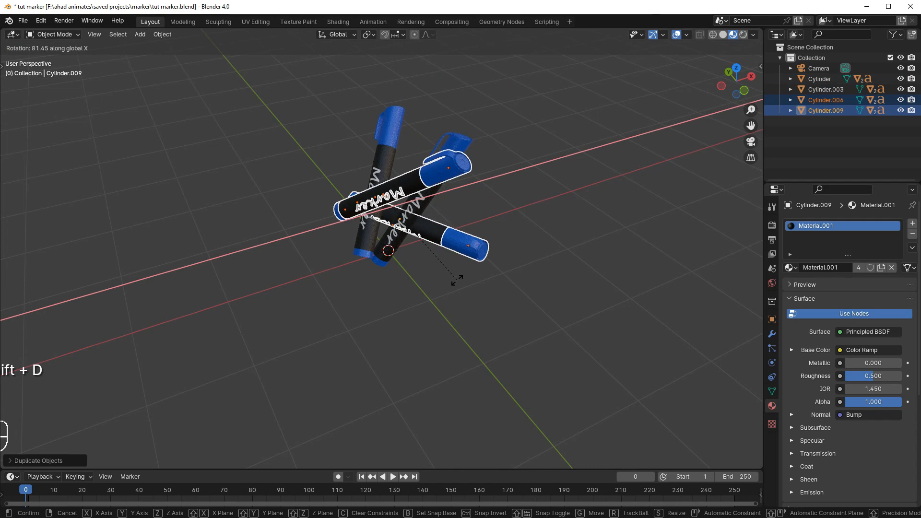
{"action": "right_click", "coordinate": [479, 215]}
{"action": "key", "text": "g"}
{"action": "right_click", "coordinate": [556, 253]}
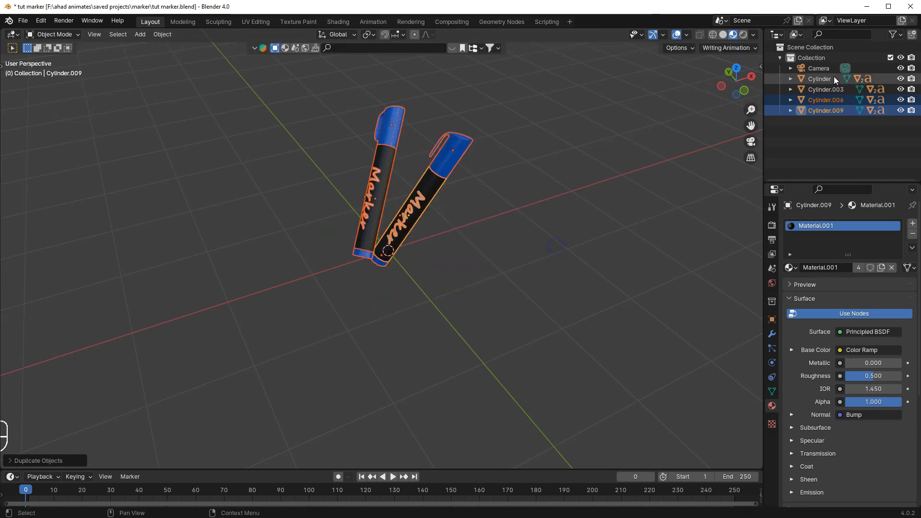
From the left side view, move the copied pair beside the originals and rotate it to continue the fan.
{"action": "left_click", "coordinate": [721, 86]}
{"action": "key", "text": "r"}
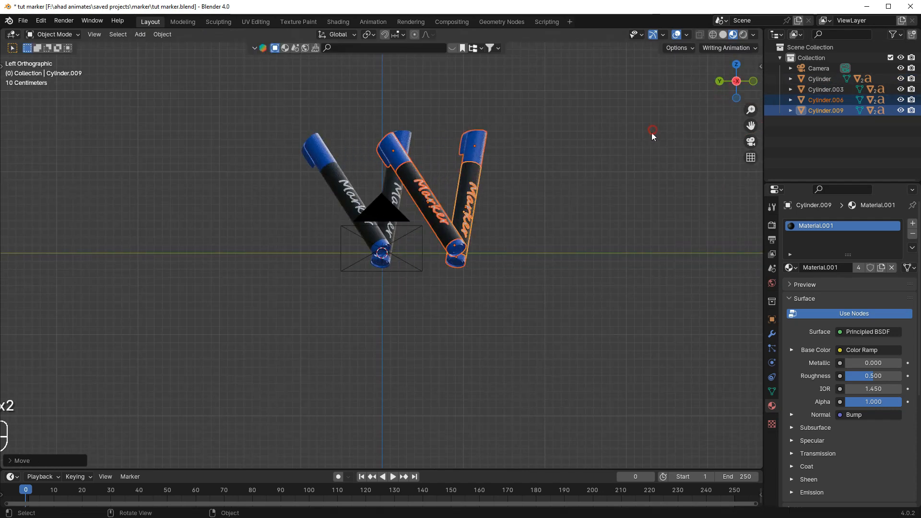
{"action": "left_click", "coordinate": [499, 221]}
Shift the copied pair along the global axes to separate it from the original markers.
{"action": "middle_click_drag", "start_coordinate": [480, 235], "coordinate": [485, 178]}
{"action": "scroll", "coordinate": [431, 242], "scroll_direction": "up", "scroll_amount": 2}
{"action": "key", "text": "g"}
{"action": "key", "text": "x"}
{"action": "key", "text": "y"}
{"action": "left_click", "coordinate": [437, 248]}
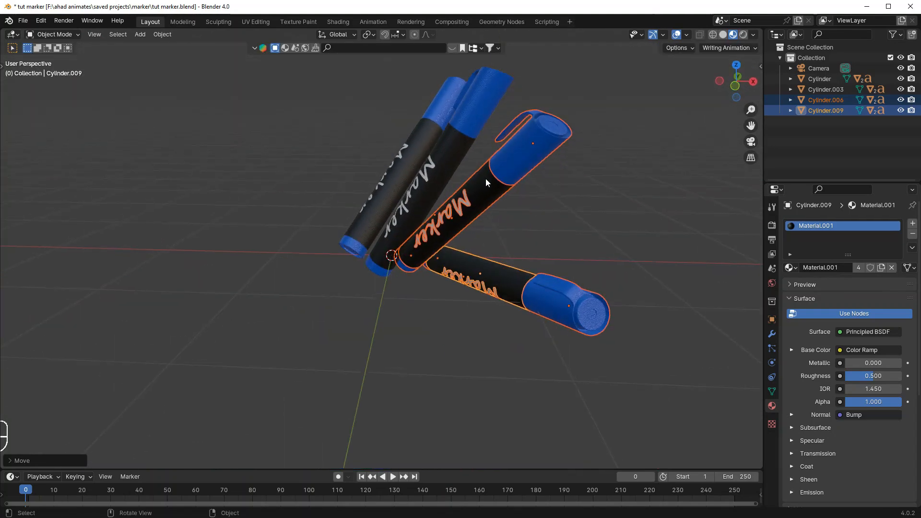
Duplicate all four markers and rotate the copies around the X axis until their caps point downward.
{"action": "left_click", "coordinate": [490, 260]}
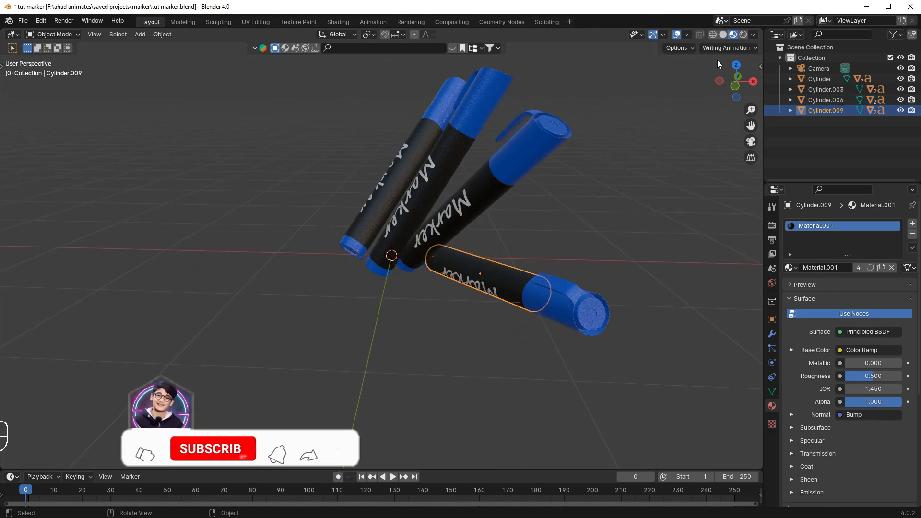
{"action": "left_click", "coordinate": [719, 80]}
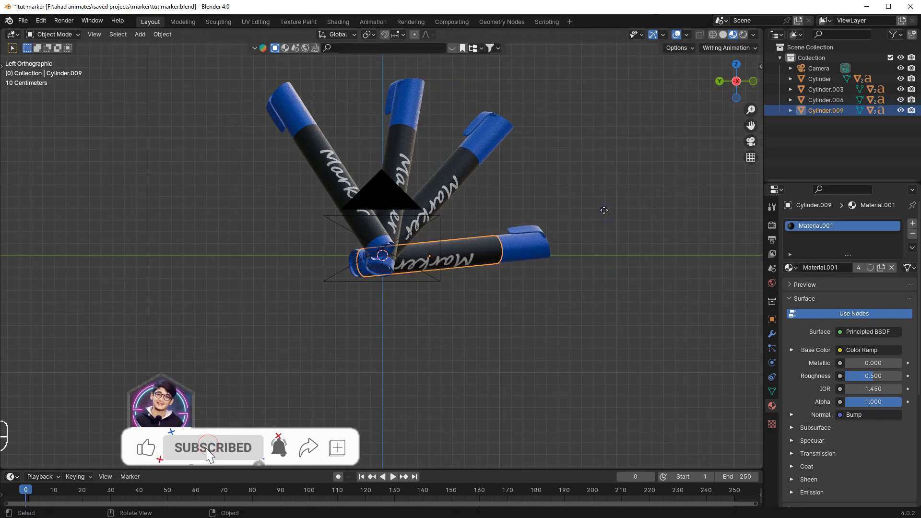
{"action": "middle_click_drag", "start_coordinate": [425, 173], "coordinate": [364, 144]}
{"action": "scroll", "coordinate": [336, 134], "scroll_direction": "down", "scroll_amount": 4}
{"action": "left_click_drag", "start_coordinate": [302, 116], "coordinate": [448, 259]}
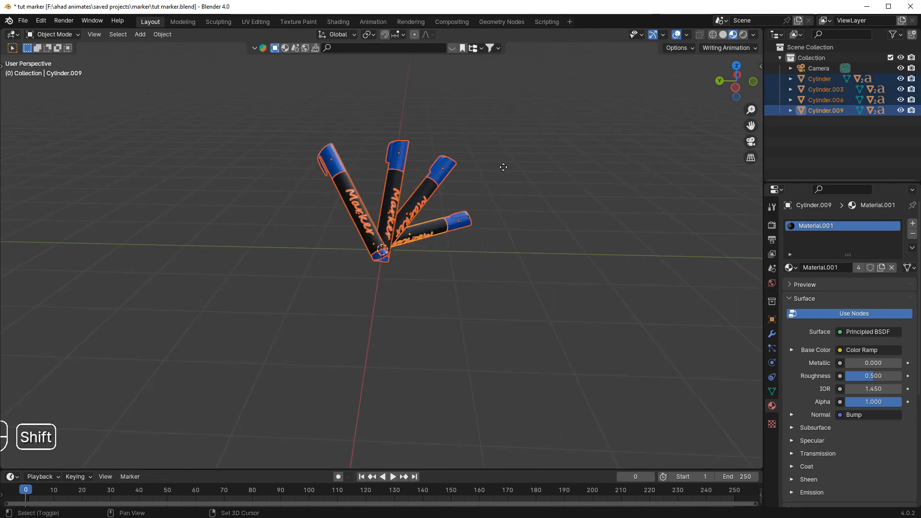
{"action": "key", "text": "shift+d"}
{"action": "left_click", "coordinate": [510, 137]}
{"action": "key", "text": "r"}
{"action": "key", "text": "x"}
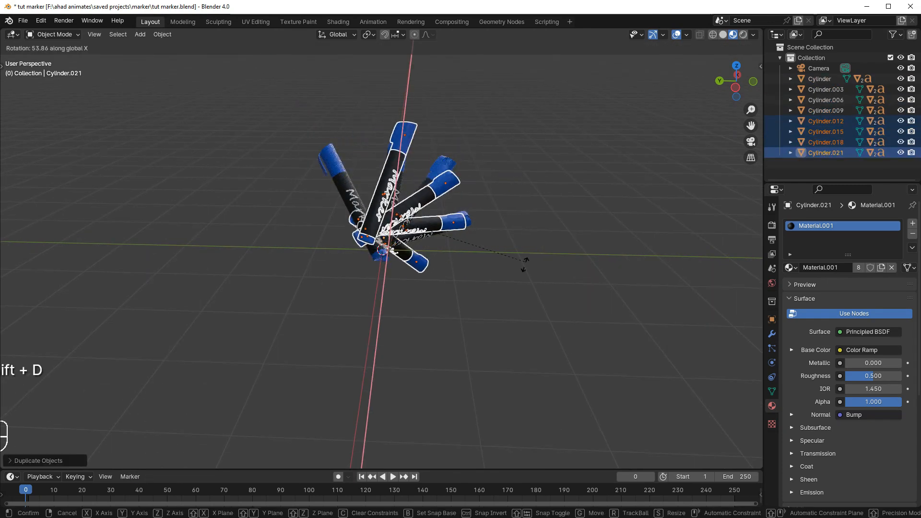
{"action": "left_click", "coordinate": [330, 331]}
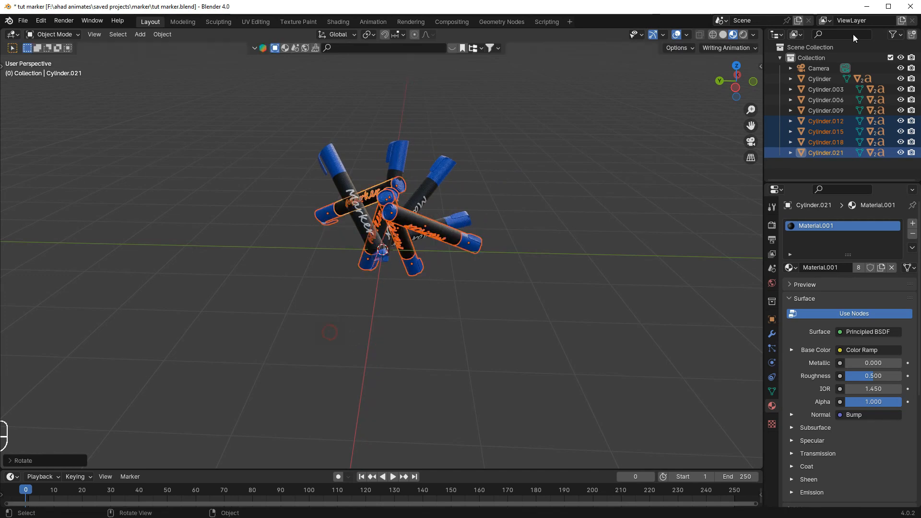
Move the four copies below the originals to complete a ring of markers, and offset them along the X axis.
{"action": "key", "text": "ctrl+KP_1"}
{"action": "key", "text": "g"}
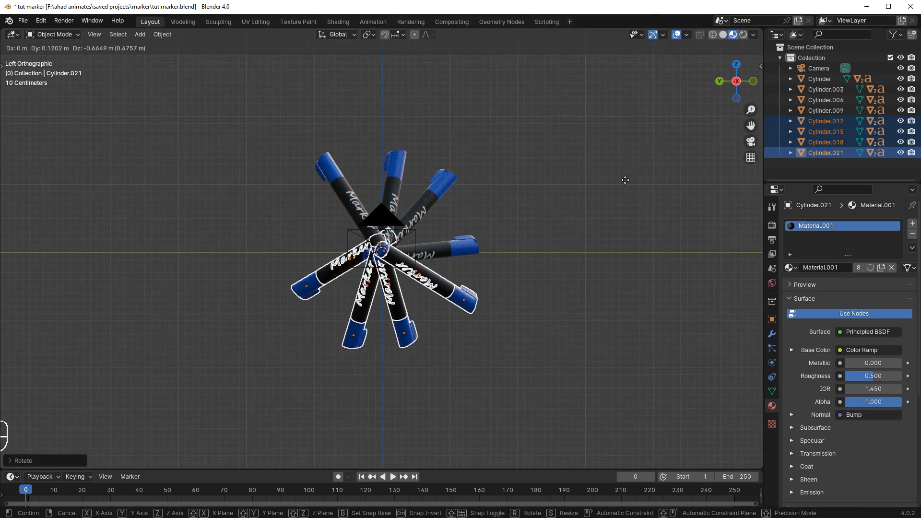
{"action": "middle_click_drag", "start_coordinate": [622, 178], "coordinate": [223, 218]}
{"action": "key", "text": "x"}
{"action": "left_click", "coordinate": [504, 222]}
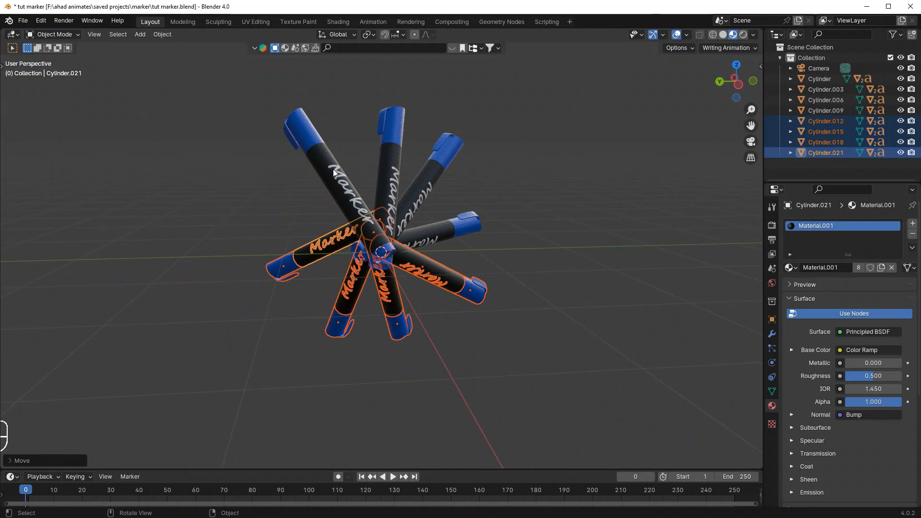
{"action": "left_click", "coordinate": [597, 159]}
{"action": "left_click", "coordinate": [739, 86]}
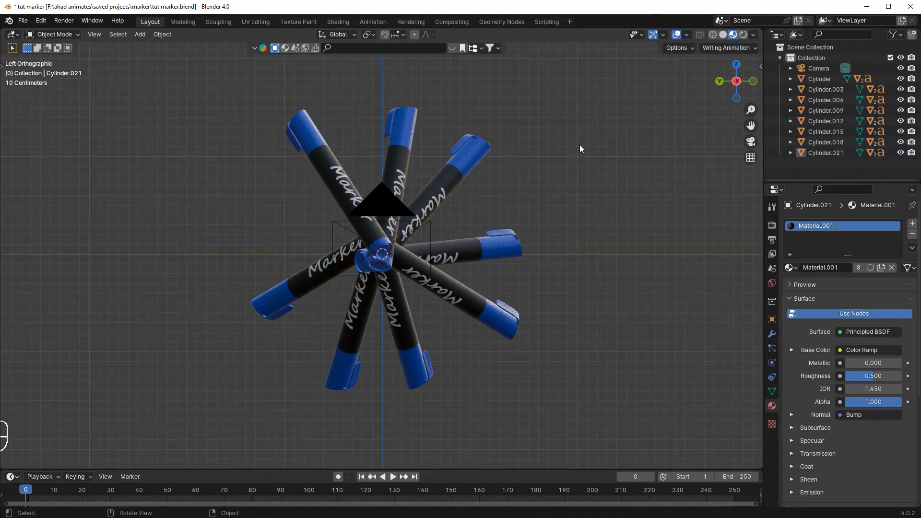
Duplicate the marker at the lower right of the ring with all its parts, then rotate and move the copy toward the empty upper-left gap.
{"action": "left_click_drag", "start_coordinate": [449, 406], "coordinate": [391, 272]}
{"action": "left_click", "coordinate": [417, 274], "text": "ctrl"}
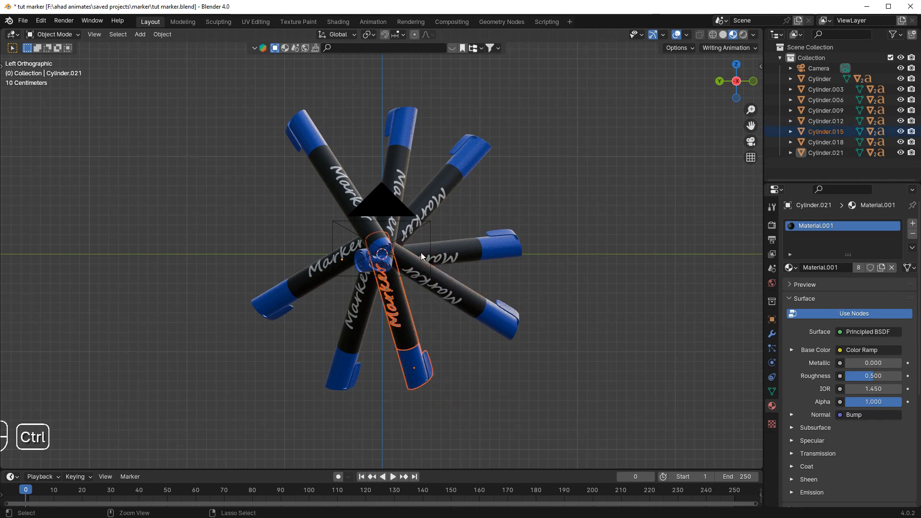
{"action": "middle_click_drag", "start_coordinate": [432, 265], "coordinate": [339, 237]}
{"action": "left_click", "coordinate": [342, 240], "text": "shift"}
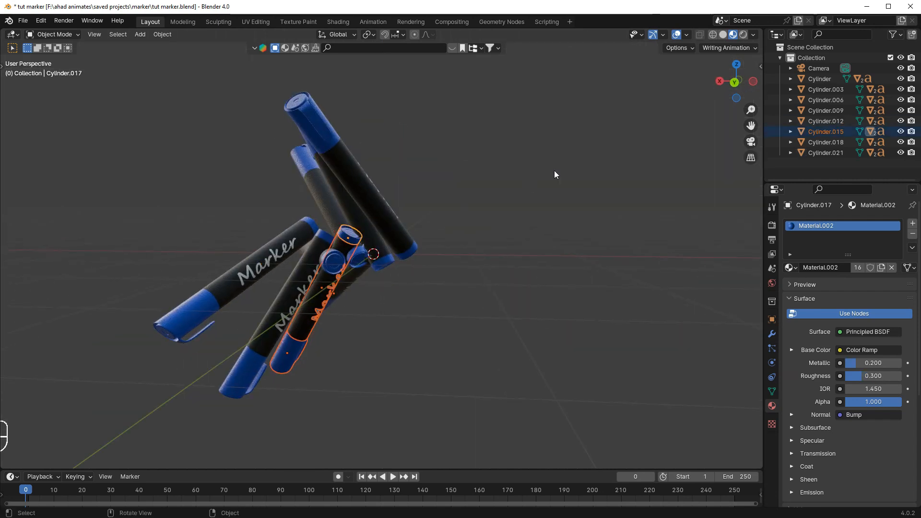
{"action": "left_click", "coordinate": [752, 81]}
{"action": "key", "text": "shift+d"}
{"action": "key", "text": "r"}
{"action": "left_click", "coordinate": [321, 298]}
{"action": "key", "text": "g"}
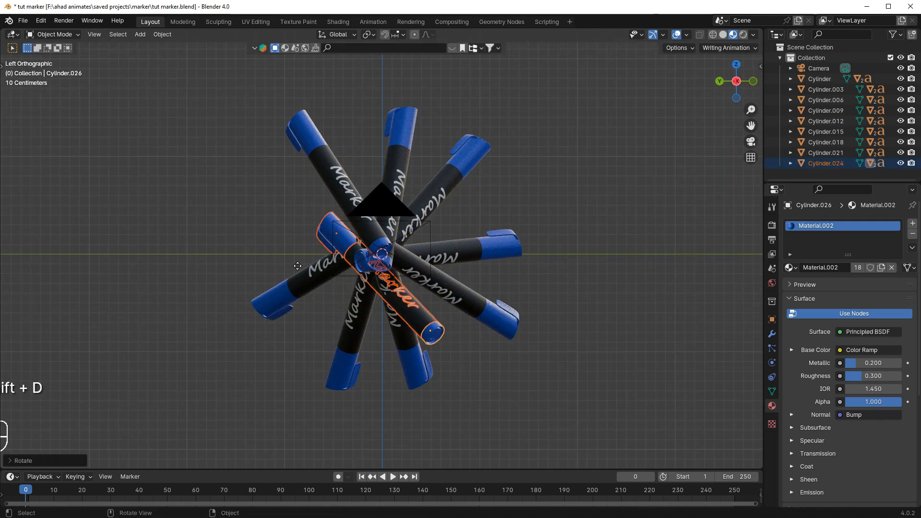
{"action": "left_click", "coordinate": [229, 188]}
Fine-tune the copy's rotation and position so it fills the gap between the two left-hand markers.
{"action": "key", "text": "r"}
{"action": "right_click", "coordinate": [497, 196]}
{"action": "key", "text": "g"}
{"action": "left_click", "coordinate": [502, 202]}
{"action": "key", "text": "r"}
{"action": "left_click", "coordinate": [476, 143]}
{"action": "key", "text": "g"}
{"action": "left_click", "coordinate": [481, 158]}
Offset the new marker copy about 0.43 m along the global X axis to layer it with the others.
{"action": "middle_click_drag", "start_coordinate": [487, 161], "coordinate": [526, 173]}
{"action": "key", "text": "g"}
{"action": "key", "text": "x"}
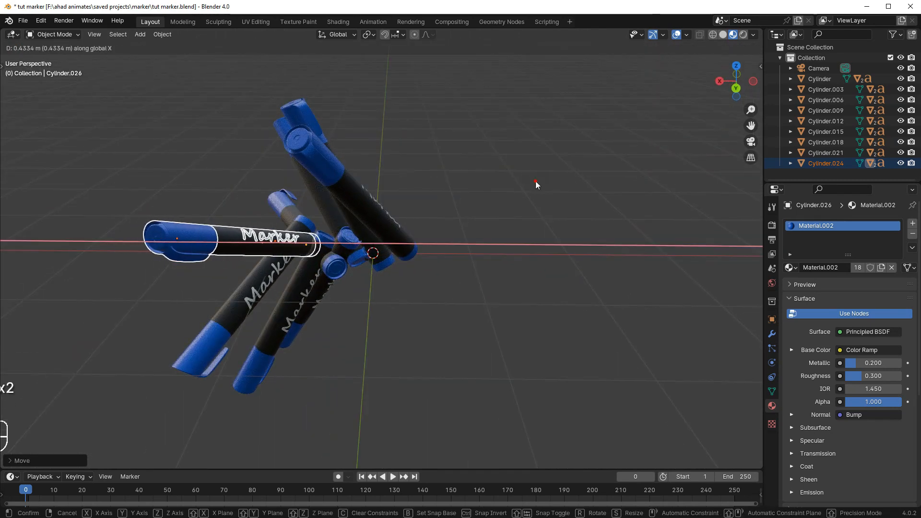
{"action": "left_click", "coordinate": [533, 184]}
{"action": "left_click", "coordinate": [522, 171]}
{"action": "middle_click_drag", "start_coordinate": [513, 160], "coordinate": [747, 160]}
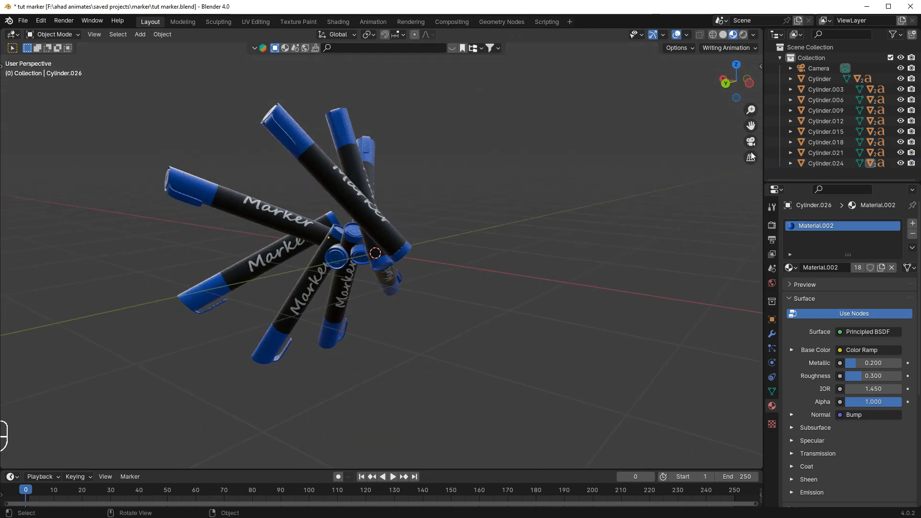
From the camera view, reposition the front marker so its blue end sits at the ring's centre.
{"action": "left_click", "coordinate": [748, 140]}
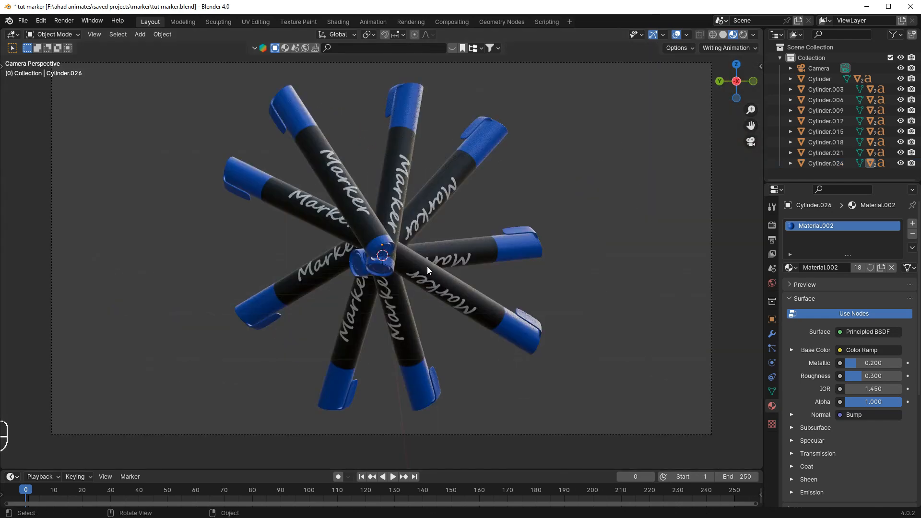
{"action": "scroll", "coordinate": [530, 364], "scroll_direction": "down", "scroll_amount": 3}
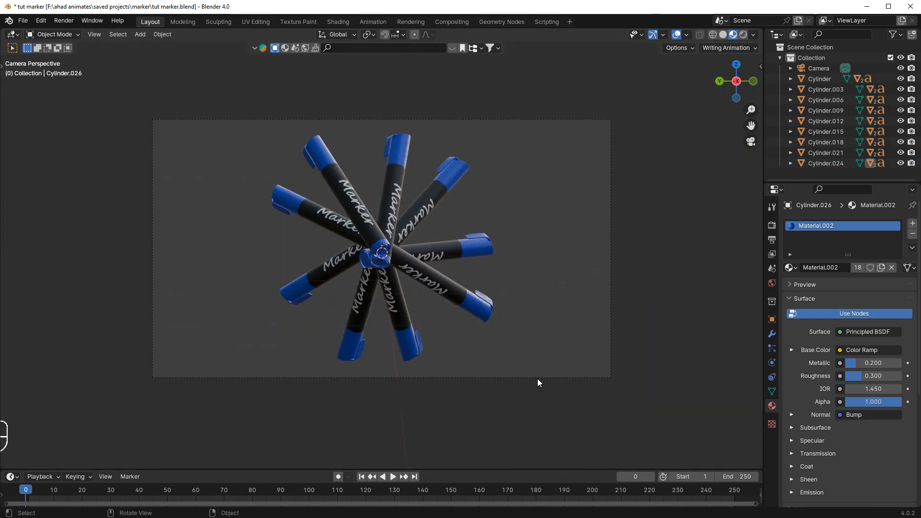
{"action": "left_click", "coordinate": [538, 378]}
{"action": "scroll", "coordinate": [354, 231], "scroll_direction": "up", "scroll_amount": 4}
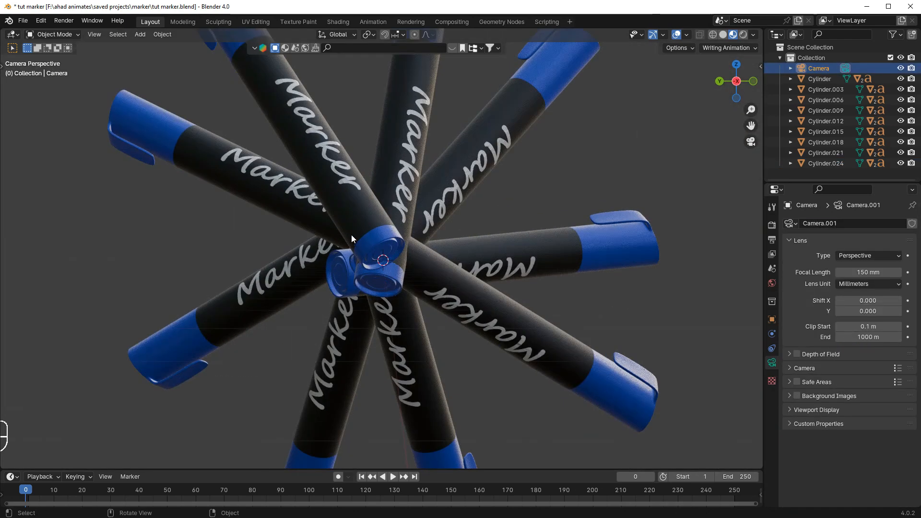
{"action": "scroll", "coordinate": [347, 266], "scroll_direction": "up", "scroll_amount": 5}
{"action": "left_click", "coordinate": [341, 255]}
{"action": "key", "text": "g"}
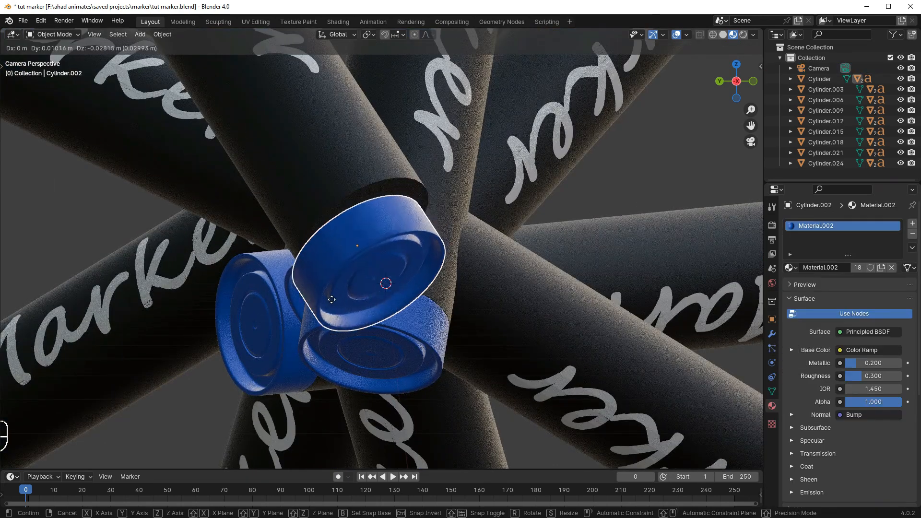
{"action": "left_click", "coordinate": [332, 178]}
Move the surrounding markers one by one so their blue ends are hidden behind the front marker's end.
{"action": "left_click", "coordinate": [436, 189]}
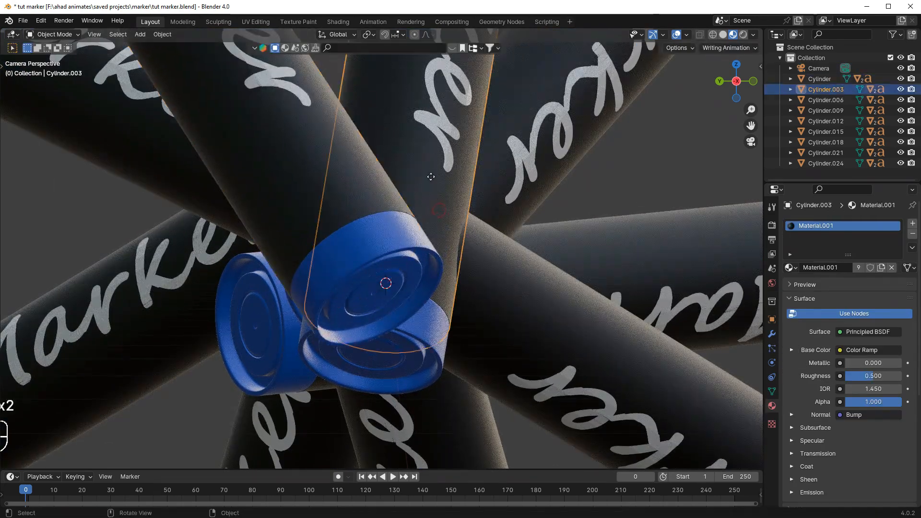
{"action": "left_click", "coordinate": [481, 254]}
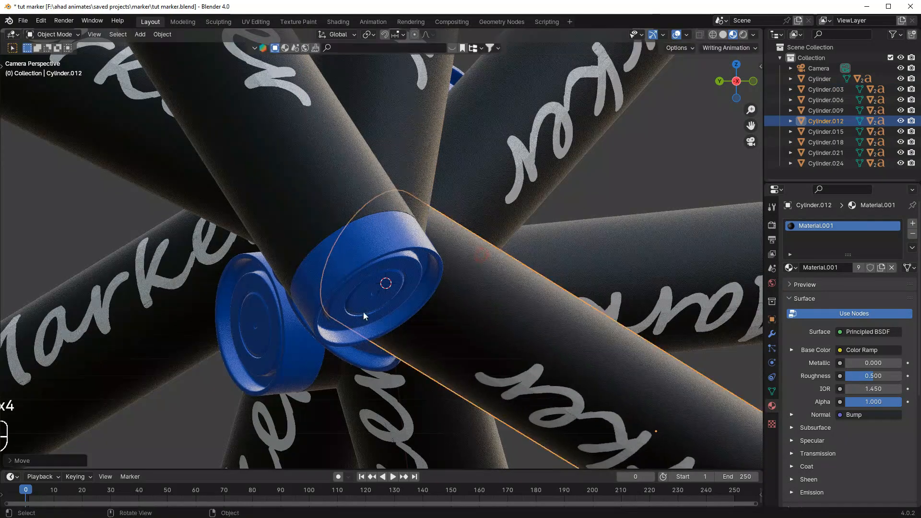
{"action": "left_click", "coordinate": [662, 193]}
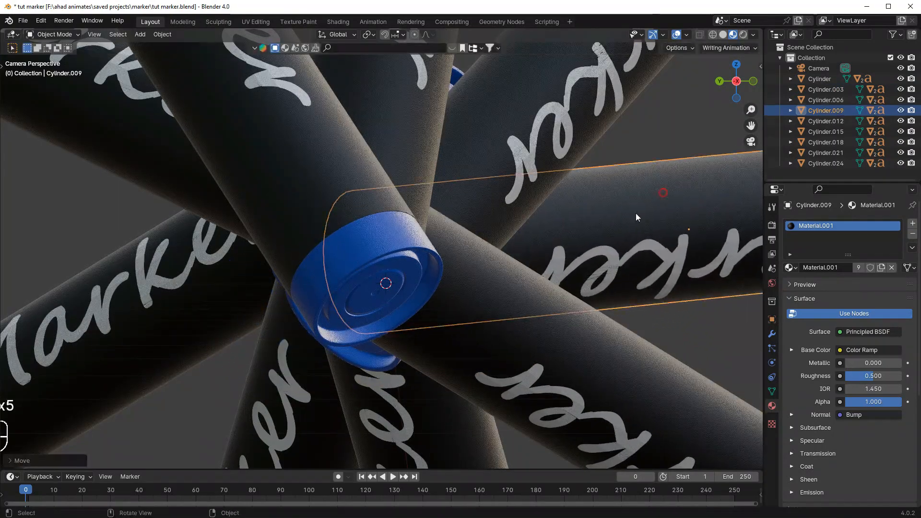
{"action": "left_click", "coordinate": [482, 162]}
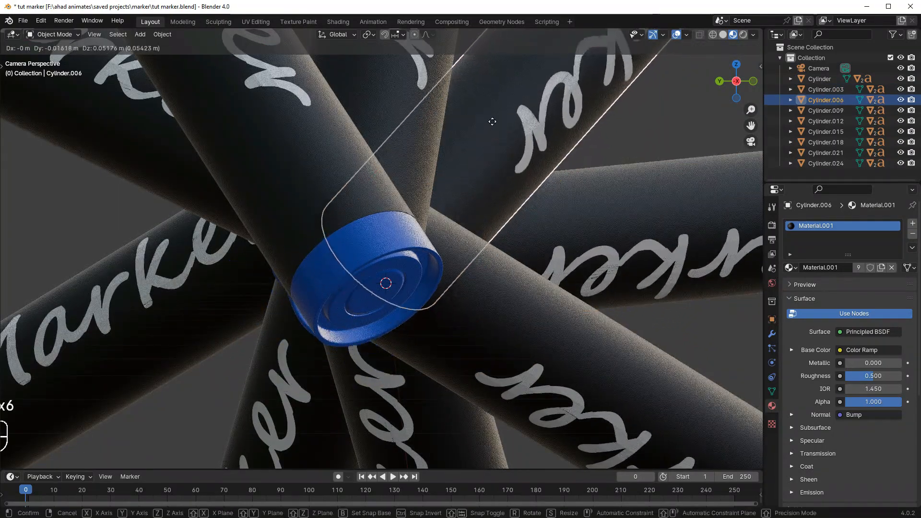
{"action": "scroll", "coordinate": [489, 127], "scroll_direction": "down", "scroll_amount": 5}
{"action": "left_click", "coordinate": [551, 165]}
{"action": "scroll", "coordinate": [495, 164], "scroll_direction": "down", "scroll_amount": 4}
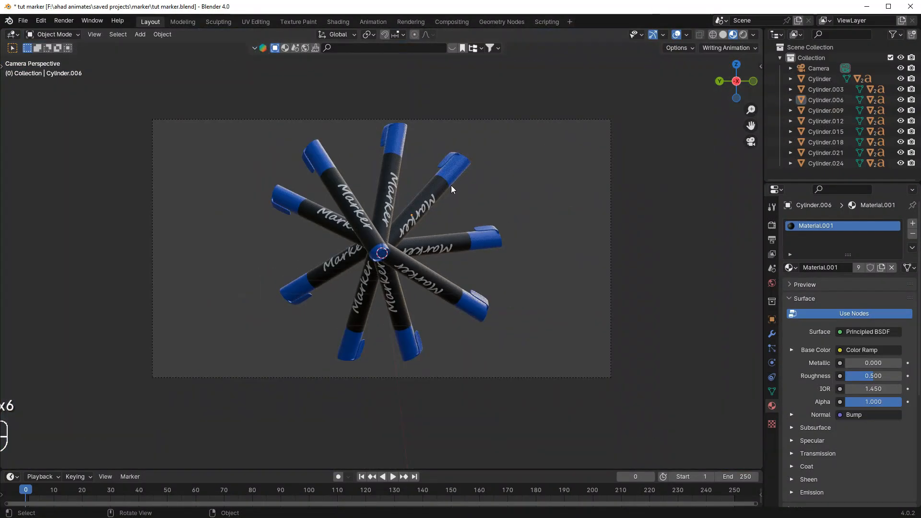
Save the file with the tightened marker ring.
{"action": "scroll", "coordinate": [350, 255], "scroll_direction": "up", "scroll_amount": 2}
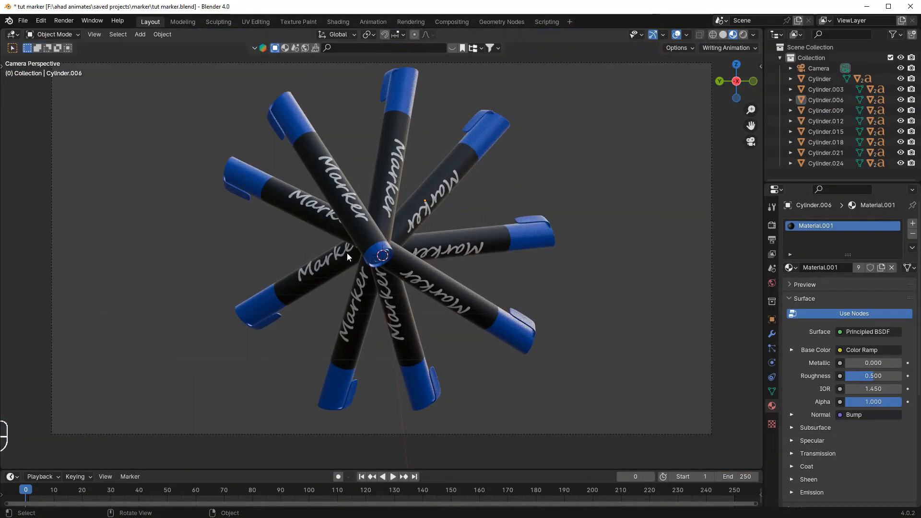
{"action": "scroll", "coordinate": [483, 219], "scroll_direction": "up", "scroll_amount": 2}
{"action": "key", "text": "ctrl+s"}
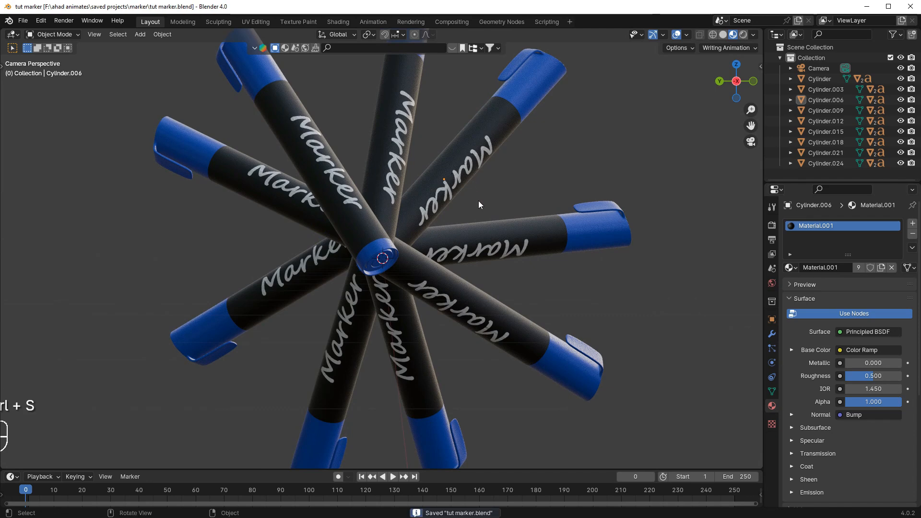
Give the right-hand marker's cap its own copy of the blue material and show its shader nodes alongside the camera view.
{"action": "scroll", "coordinate": [476, 199], "scroll_direction": "down", "scroll_amount": 4}
{"action": "left_click", "coordinate": [509, 234]}
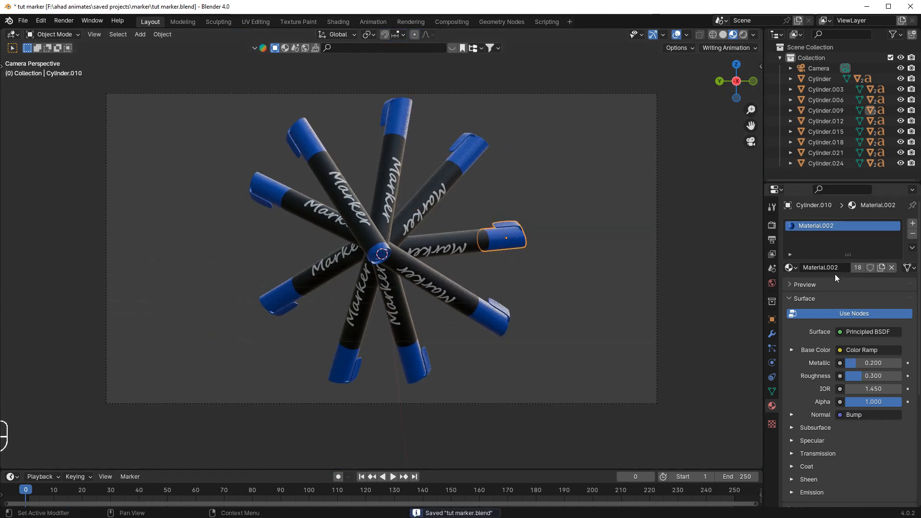
{"action": "left_click", "coordinate": [881, 268]}
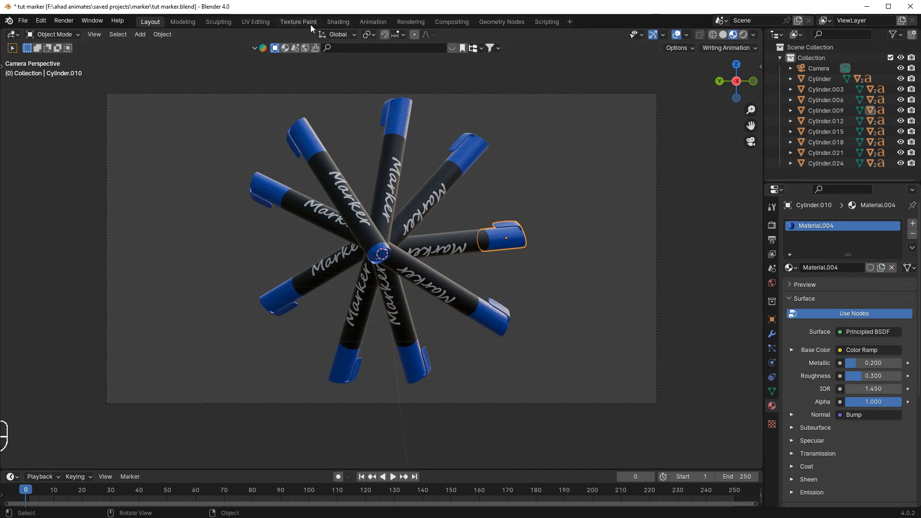
{"action": "left_click", "coordinate": [336, 22]}
{"action": "left_click", "coordinate": [749, 141]}
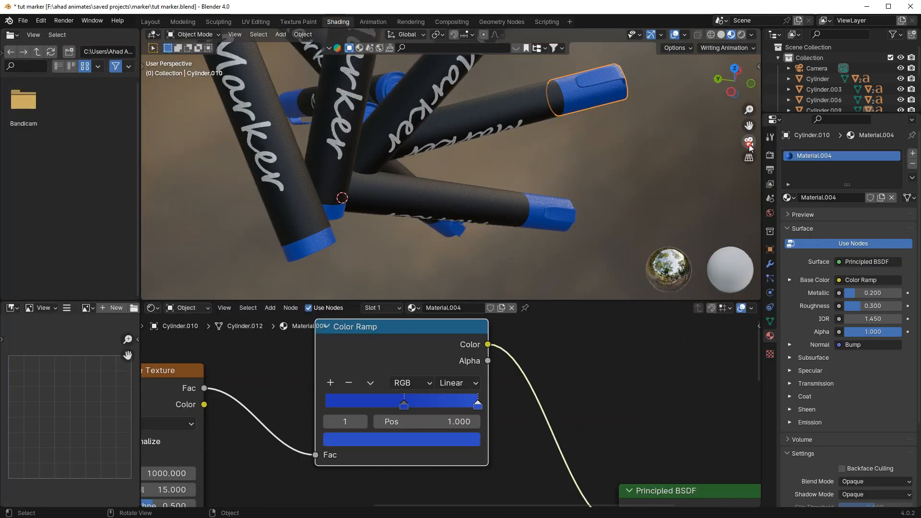
{"action": "scroll", "coordinate": [480, 138], "scroll_direction": "up", "scroll_amount": 4}
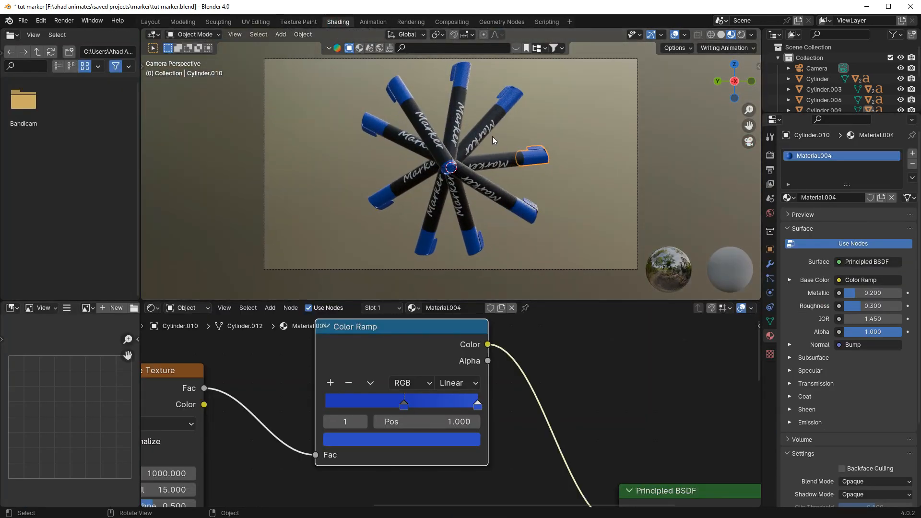
Set both Color Ramp stops of the right-hand cap's material to green.
{"action": "left_click", "coordinate": [458, 440]}
{"action": "left_click", "coordinate": [357, 256]}
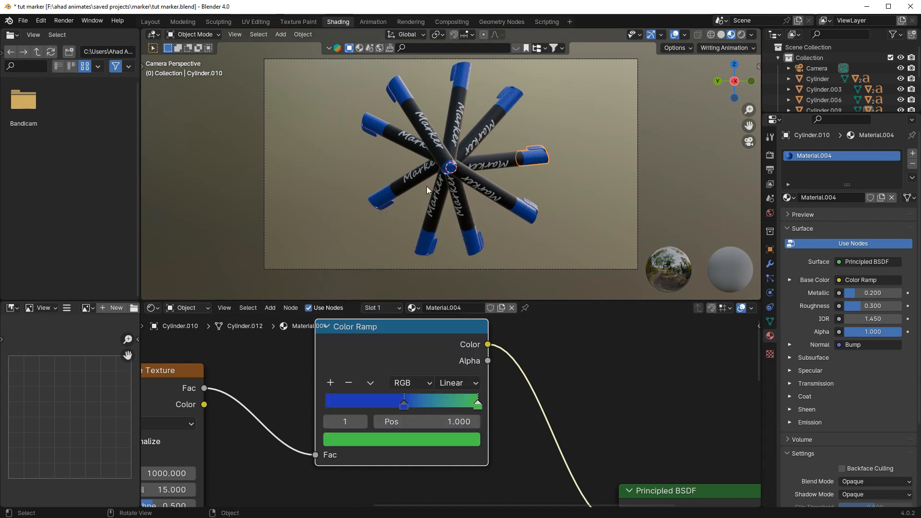
{"action": "scroll", "coordinate": [326, 188], "scroll_direction": "up", "scroll_amount": 3}
{"action": "left_click", "coordinate": [404, 406]}
{"action": "left_click", "coordinate": [407, 441]}
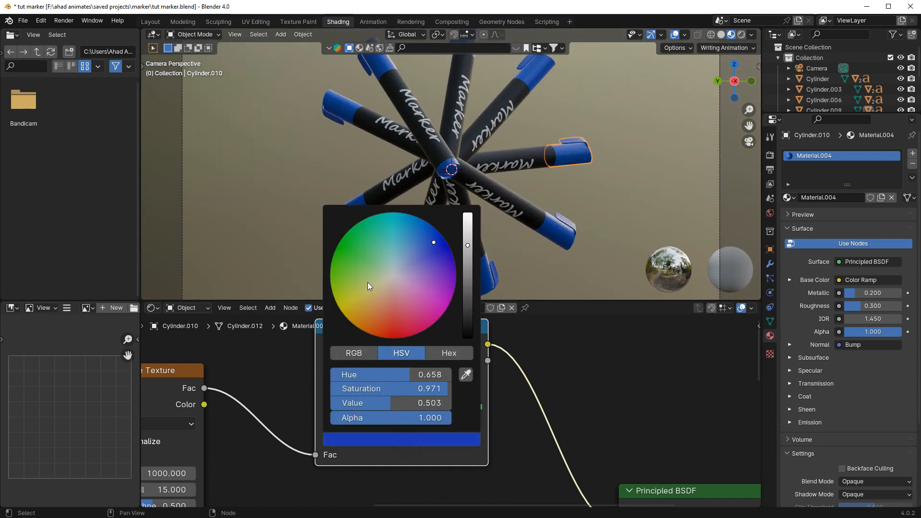
{"action": "left_click", "coordinate": [352, 262]}
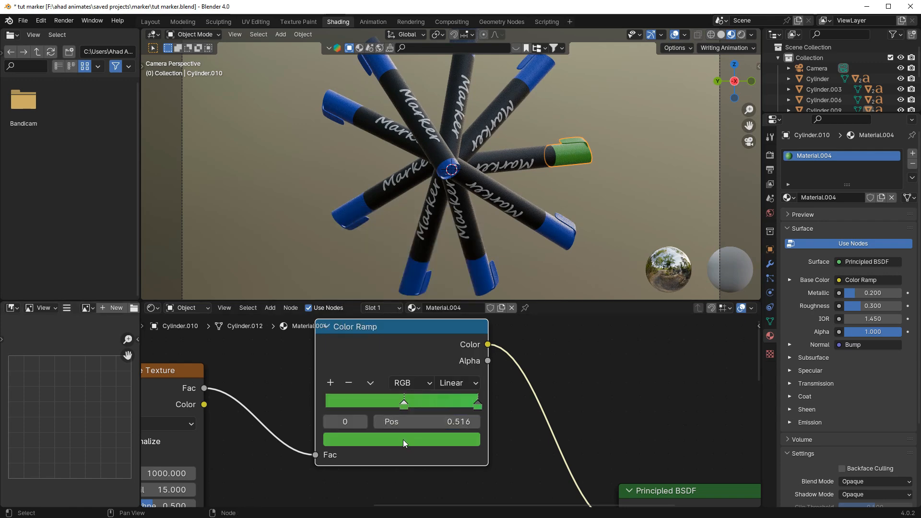
Give the cap of the marker just below the green one its own copy of the blue material.
{"action": "scroll", "coordinate": [572, 139], "scroll_direction": "up", "scroll_amount": 3}
{"action": "left_click", "coordinate": [612, 203]}
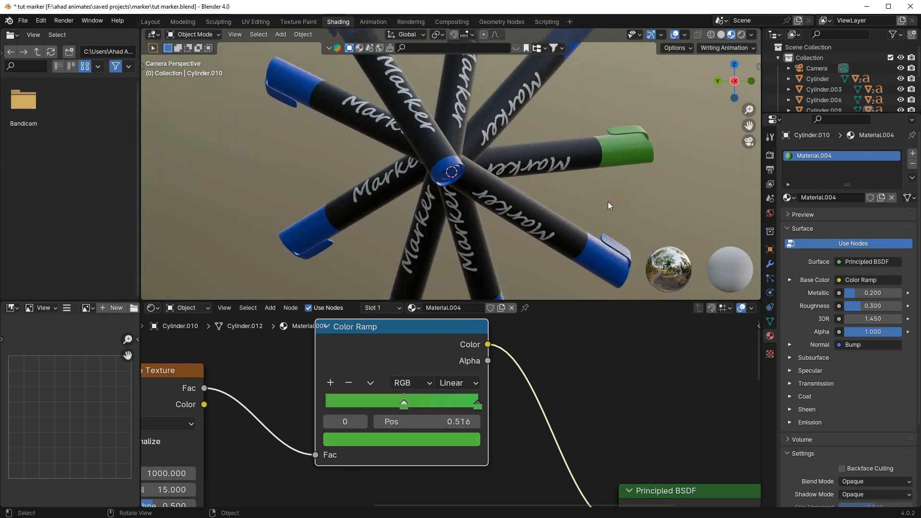
{"action": "left_click", "coordinate": [600, 251]}
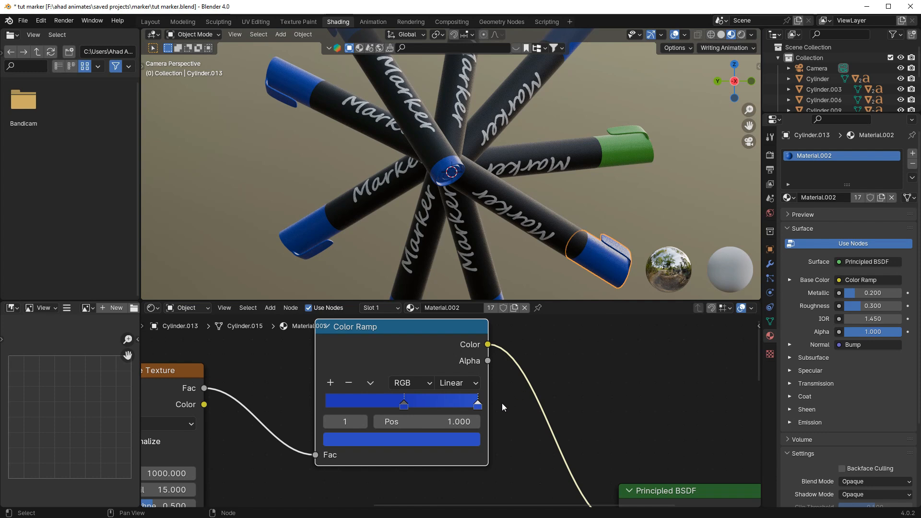
{"action": "left_click", "coordinate": [881, 198]}
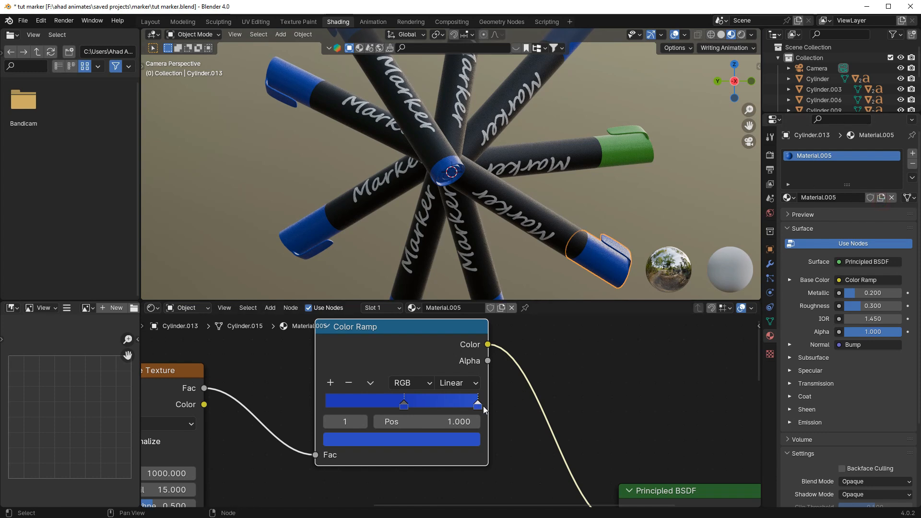
Set both Color Ramp stops of this cap's material to a saturated red.
{"action": "left_click", "coordinate": [465, 440]}
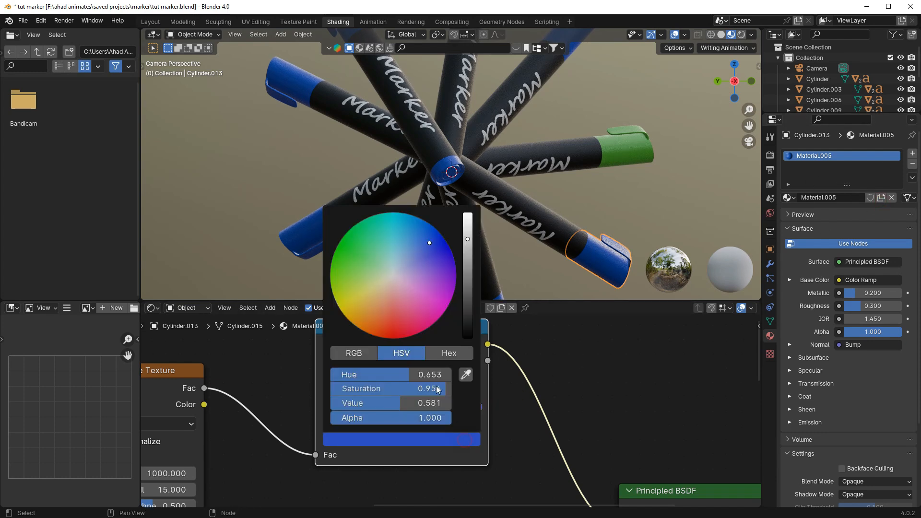
{"action": "left_click_drag", "start_coordinate": [408, 375], "coordinate": [411, 382]}
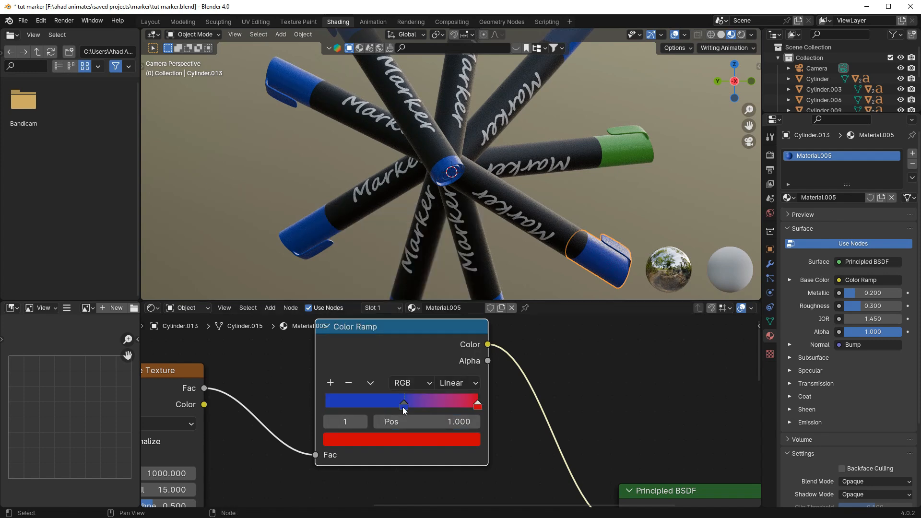
{"action": "left_click", "coordinate": [438, 440]}
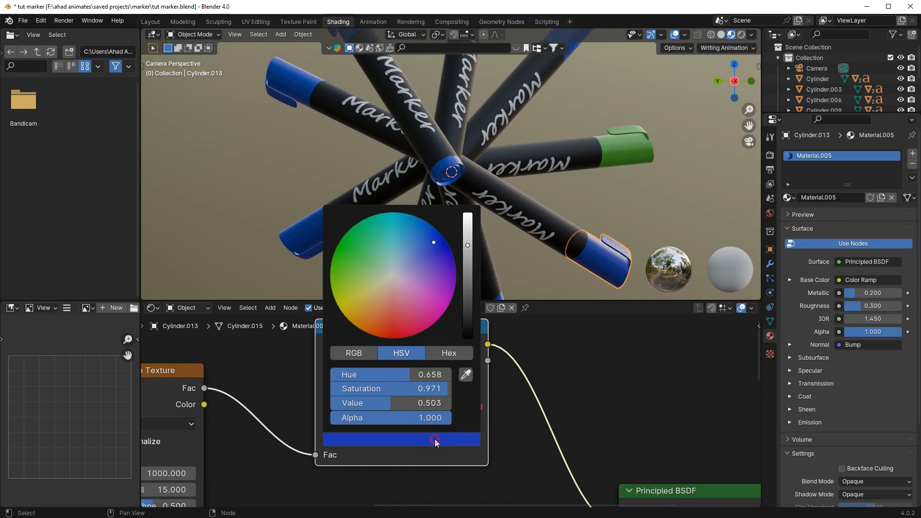
{"action": "left_click_drag", "start_coordinate": [372, 375], "coordinate": [242, 320]}
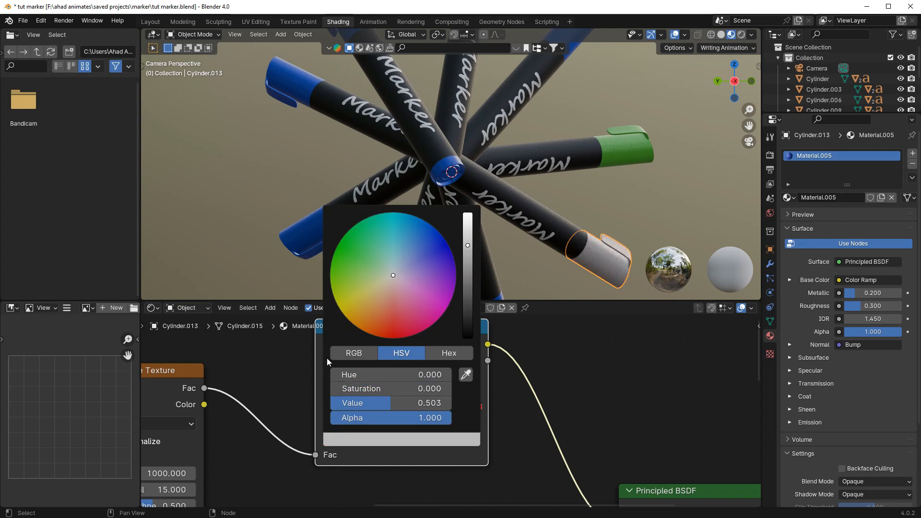
{"action": "left_click_drag", "start_coordinate": [378, 390], "coordinate": [447, 389]}
Give the cap of the marker below the red one its own copy of the blue material.
{"action": "scroll", "coordinate": [441, 232], "scroll_direction": "down", "scroll_amount": 3}
{"action": "left_click", "coordinate": [480, 261]}
{"action": "left_click", "coordinate": [442, 437]}
{"action": "left_click", "coordinate": [880, 197]}
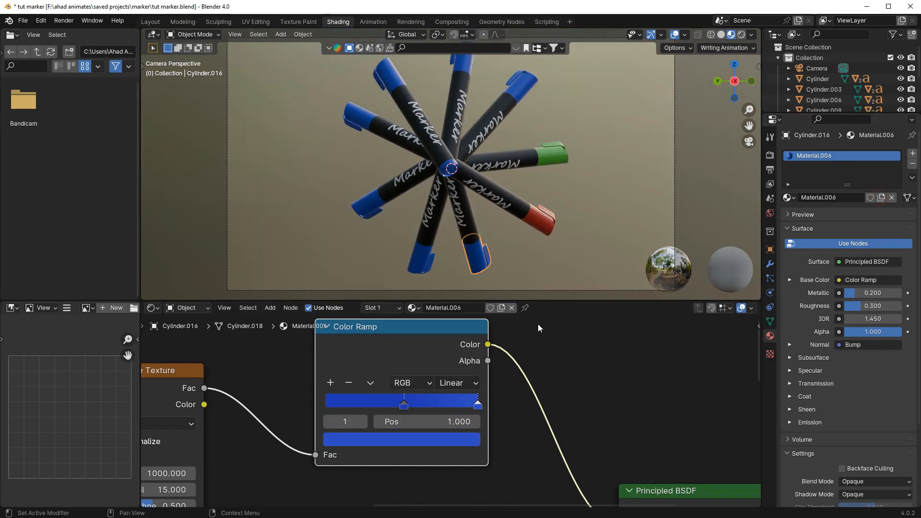
Set both Color Ramp stops of this cap's material to light grey, with hue and saturation at 0.
{"action": "left_click", "coordinate": [470, 444]}
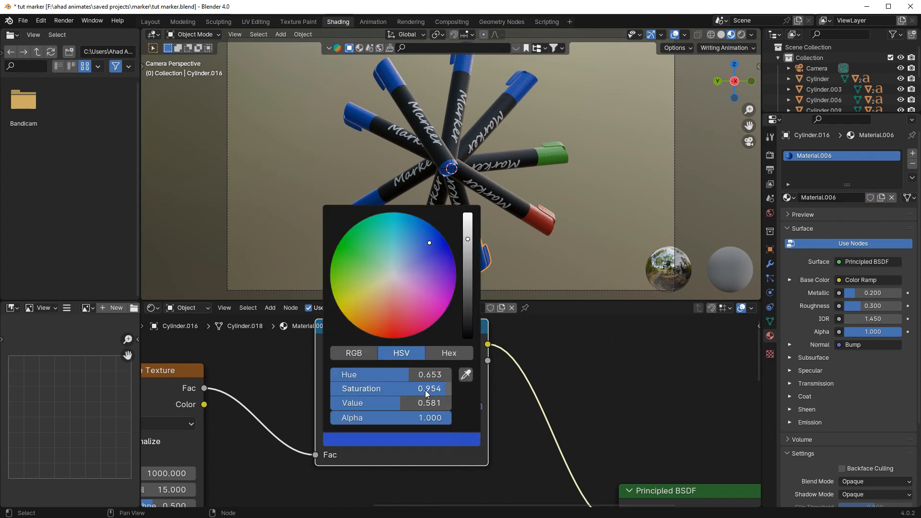
{"action": "left_click_drag", "start_coordinate": [431, 375], "coordinate": [336, 374]}
{"action": "left_click_drag", "start_coordinate": [401, 391], "coordinate": [330, 389]}
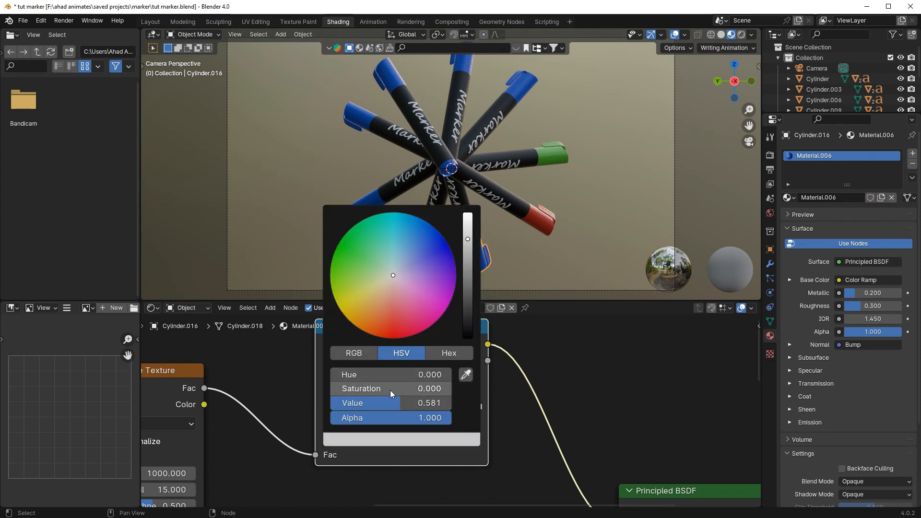
{"action": "left_click", "coordinate": [404, 403]}
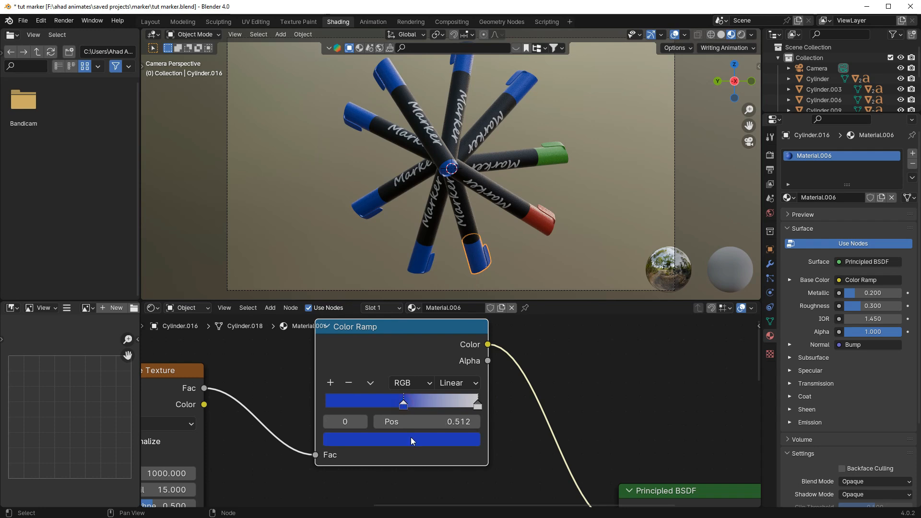
{"action": "left_click", "coordinate": [410, 437]}
{"action": "left_click_drag", "start_coordinate": [403, 373], "coordinate": [329, 388]}
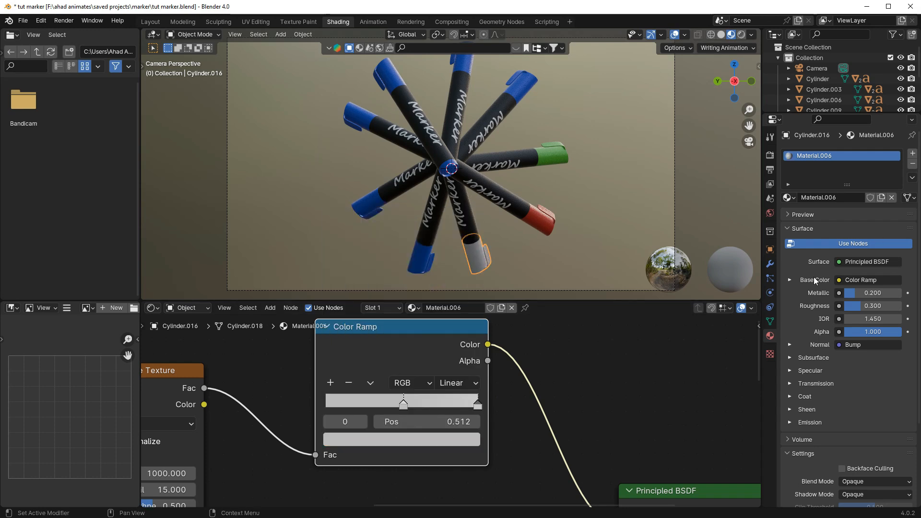
Darken the grey of the first Color Ramp stop on this cap's material to a value of 0.375.
{"action": "left_click", "coordinate": [432, 444]}
{"action": "left_click", "coordinate": [456, 442]}
{"action": "left_click_drag", "start_coordinate": [467, 245], "coordinate": [468, 257]}
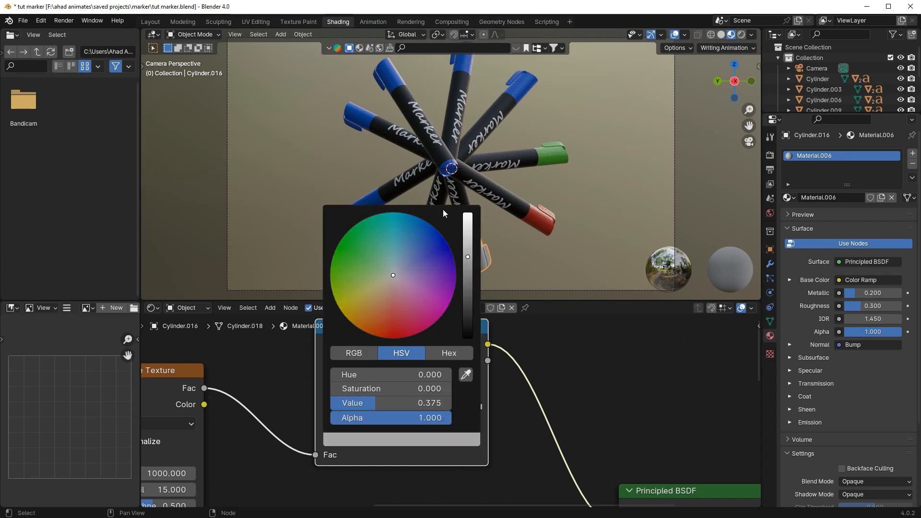
Give the blue cap beside the grey one its own material copy and set both Color Ramp stops to light blue shades.
{"action": "left_click", "coordinate": [418, 254]}
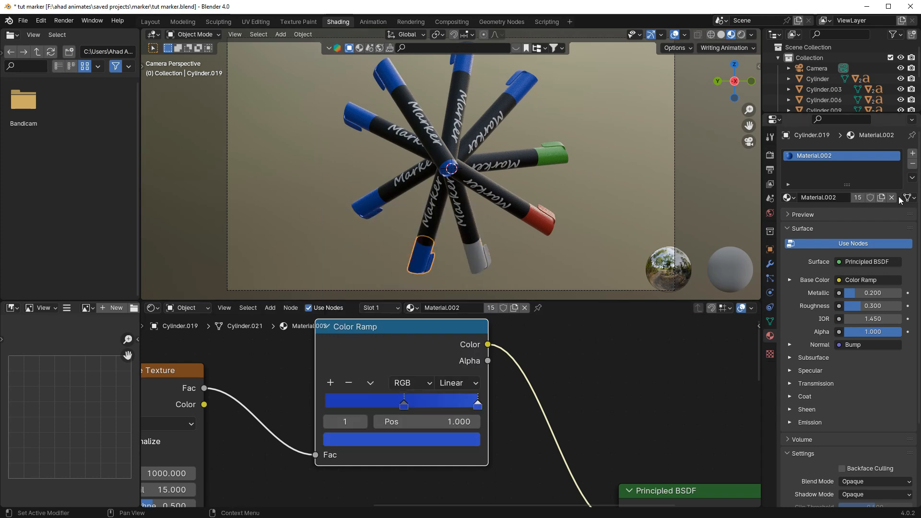
{"action": "left_click", "coordinate": [881, 197]}
{"action": "left_click", "coordinate": [410, 437]}
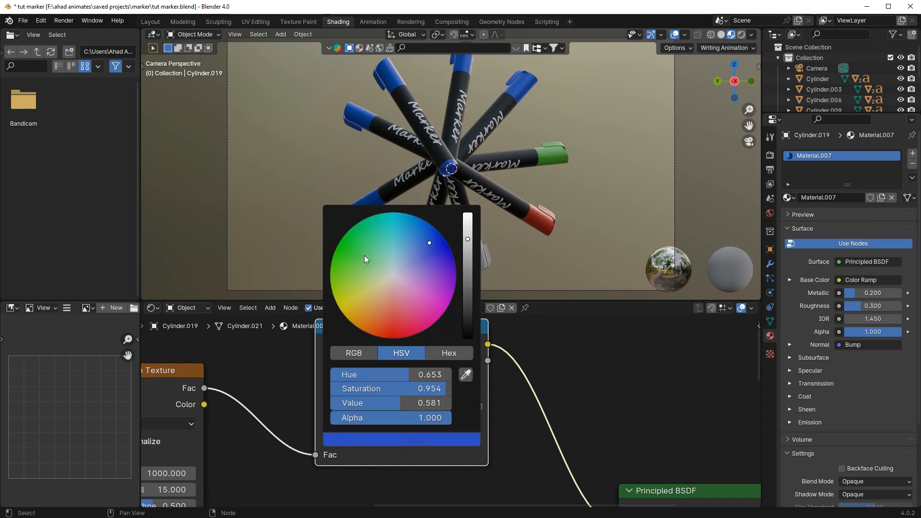
{"action": "left_click_drag", "start_coordinate": [408, 236], "coordinate": [404, 227]}
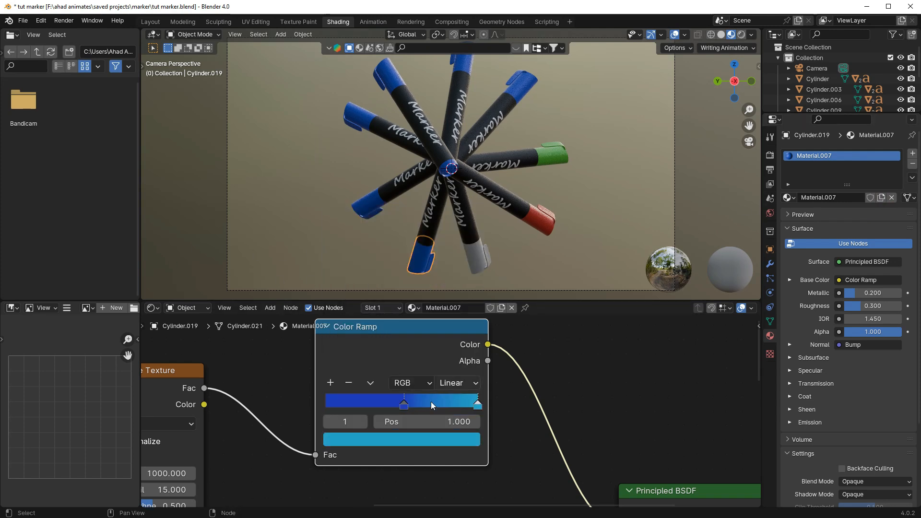
{"action": "left_click", "coordinate": [404, 406]}
{"action": "left_click", "coordinate": [408, 439]}
{"action": "left_click_drag", "start_coordinate": [399, 262], "coordinate": [409, 237]}
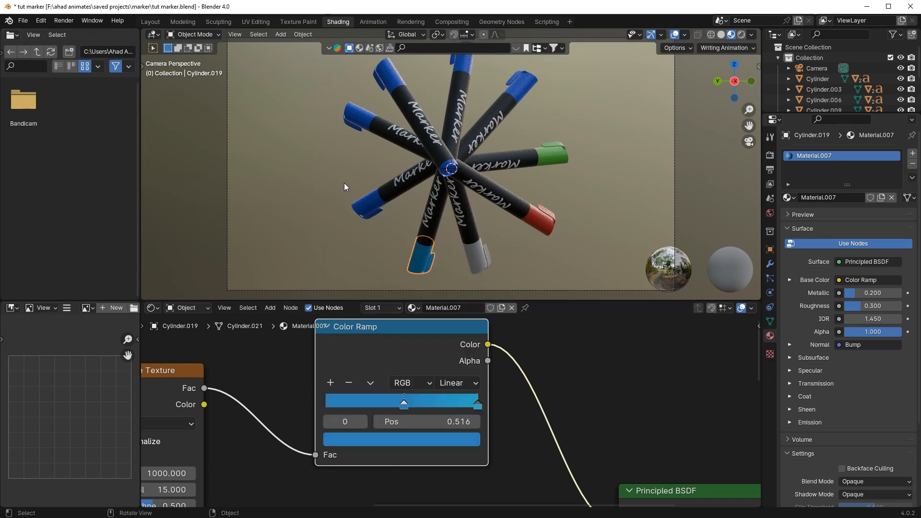
Give the cap beside the light blue one its own material copy and set its first Color Ramp stop to near-black.
{"action": "left_click", "coordinate": [371, 209]}
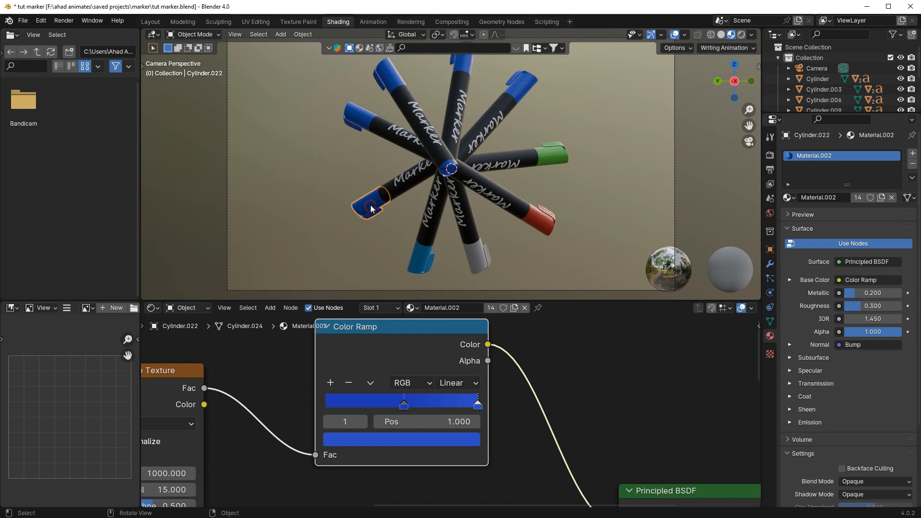
{"action": "left_click", "coordinate": [413, 438]}
{"action": "left_click", "coordinate": [881, 198]}
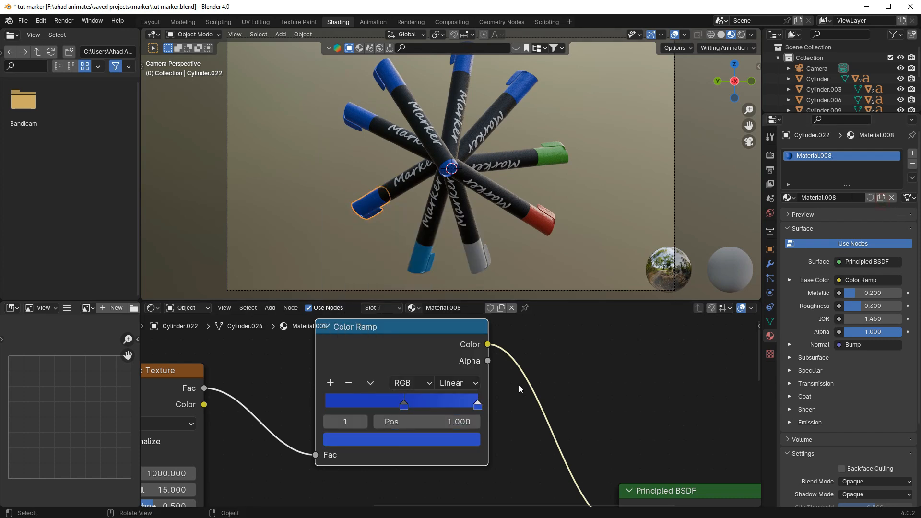
{"action": "left_click", "coordinate": [404, 407]}
{"action": "left_click", "coordinate": [402, 438]}
{"action": "left_click_drag", "start_coordinate": [396, 389], "coordinate": [307, 403]}
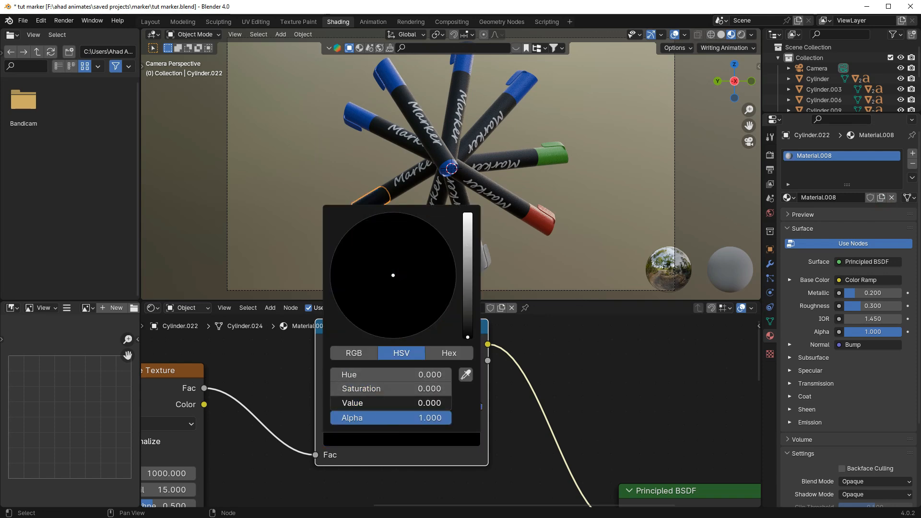
{"action": "left_click_drag", "start_coordinate": [337, 402], "coordinate": [340, 403]}
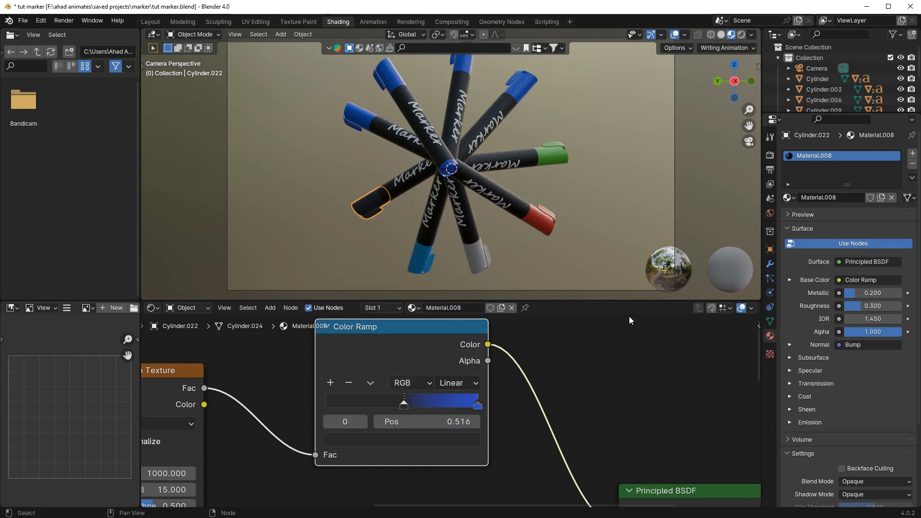
Set this cap's second Color Ramp stop to black, with hue, saturation and value at 0.
{"action": "left_click", "coordinate": [477, 406]}
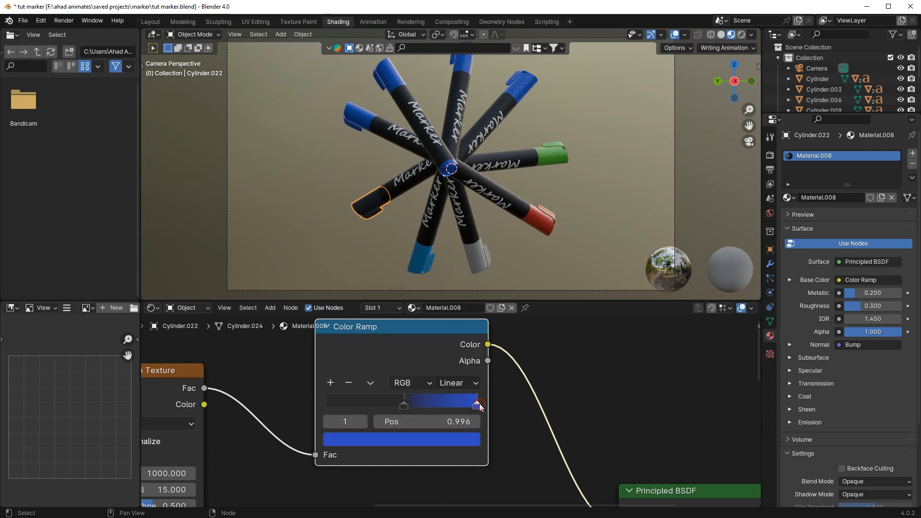
{"action": "left_click", "coordinate": [446, 442]}
{"action": "left_click_drag", "start_coordinate": [416, 375], "coordinate": [265, 388]}
{"action": "left_click_drag", "start_coordinate": [366, 406], "coordinate": [317, 404]}
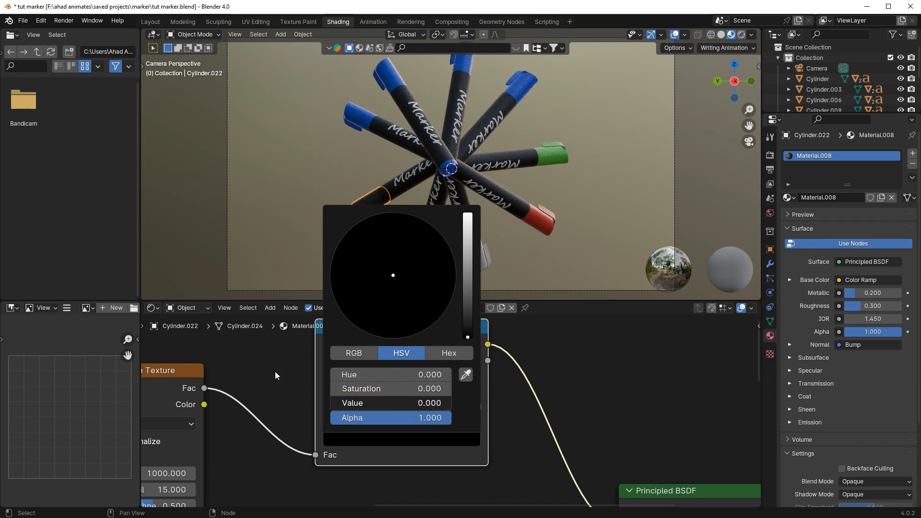
Change both Color Ramp stops of the shared blue cap material to purple, hue about 0.72, starting from the cap above the black one.
{"action": "left_click", "coordinate": [364, 113]}
{"action": "left_click", "coordinate": [376, 440]}
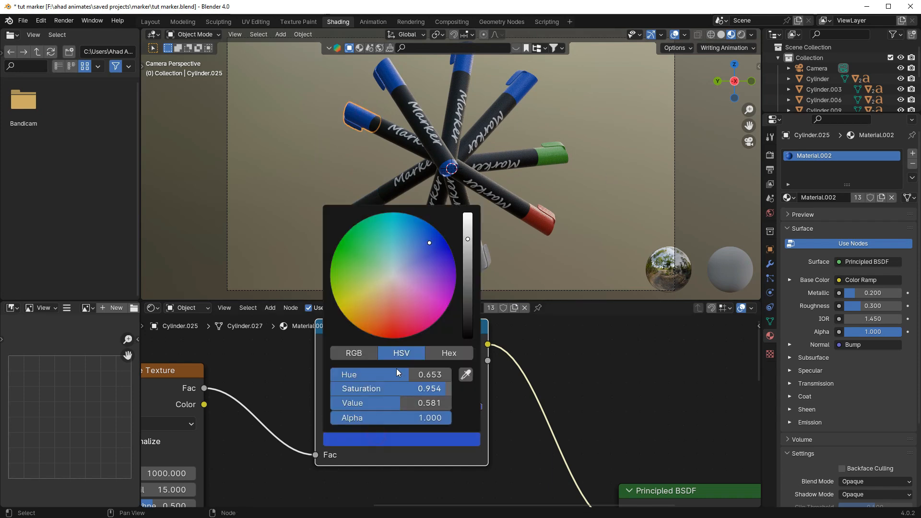
{"action": "left_click", "coordinate": [439, 273]}
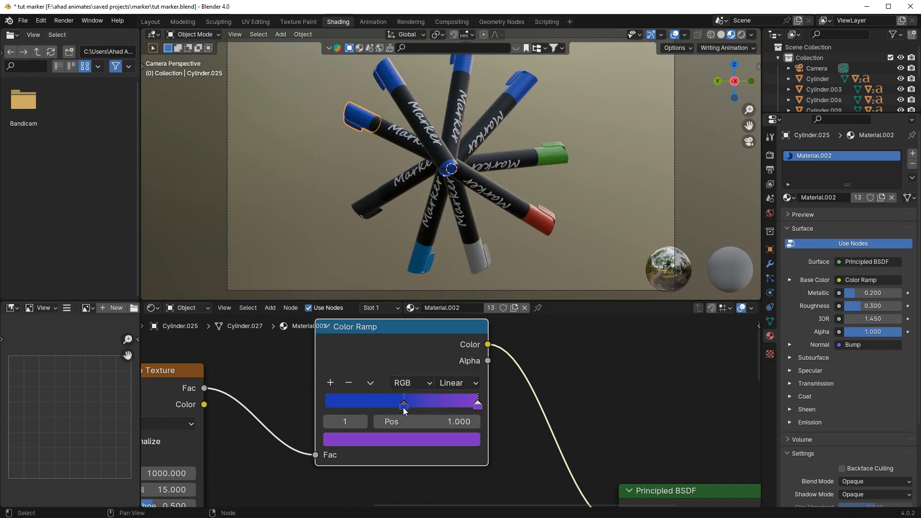
{"action": "left_click", "coordinate": [403, 405]}
{"action": "left_click", "coordinate": [396, 440]}
{"action": "left_click", "coordinate": [433, 271]}
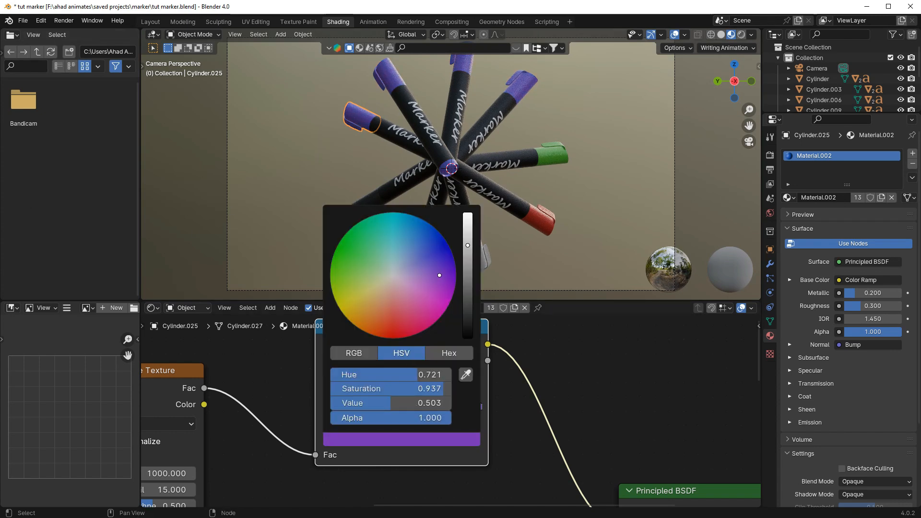
Give the cap beside the purple one its own material copy and set its first Color Ramp stop to deep blue.
{"action": "left_click", "coordinate": [400, 82]}
{"action": "left_click", "coordinate": [858, 198]}
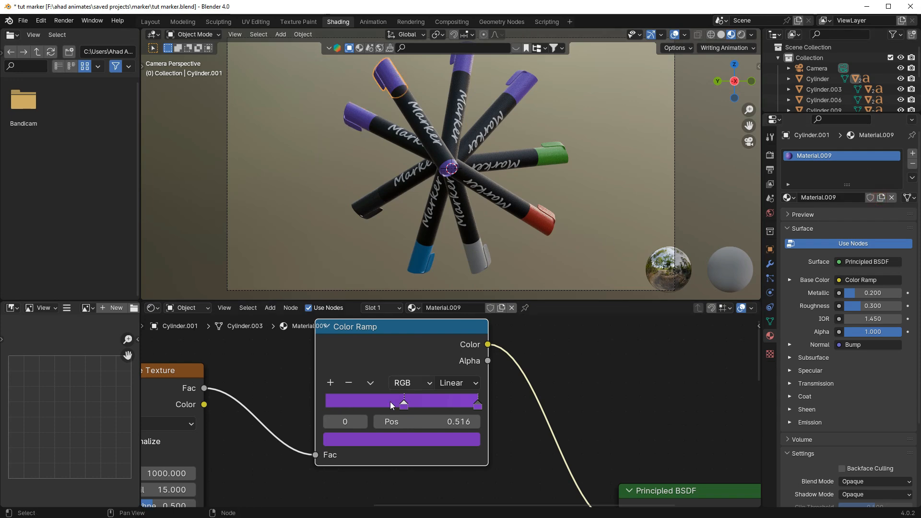
{"action": "left_click", "coordinate": [445, 438]}
{"action": "left_click_drag", "start_coordinate": [444, 254], "coordinate": [438, 249]}
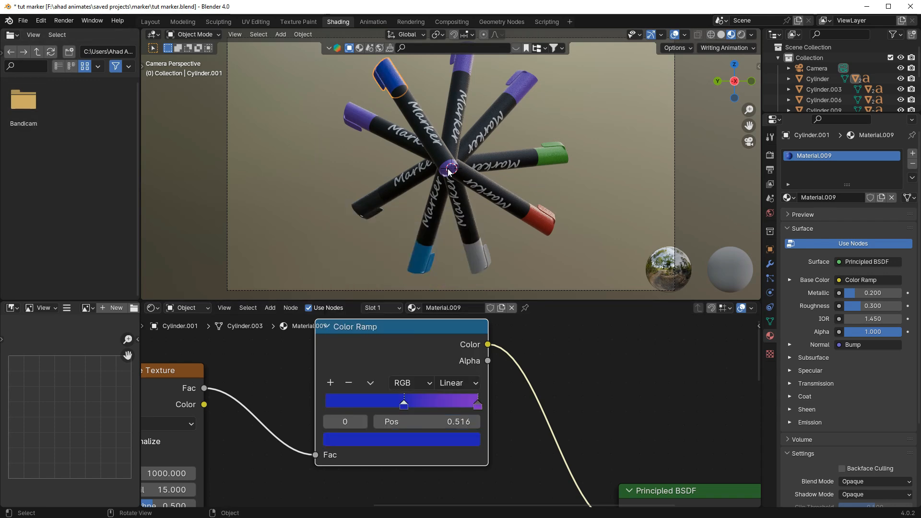
Assign Material.009 to the end piece at the centre of the marker ring.
{"action": "left_click", "coordinate": [448, 172]}
{"action": "left_click", "coordinate": [787, 197]}
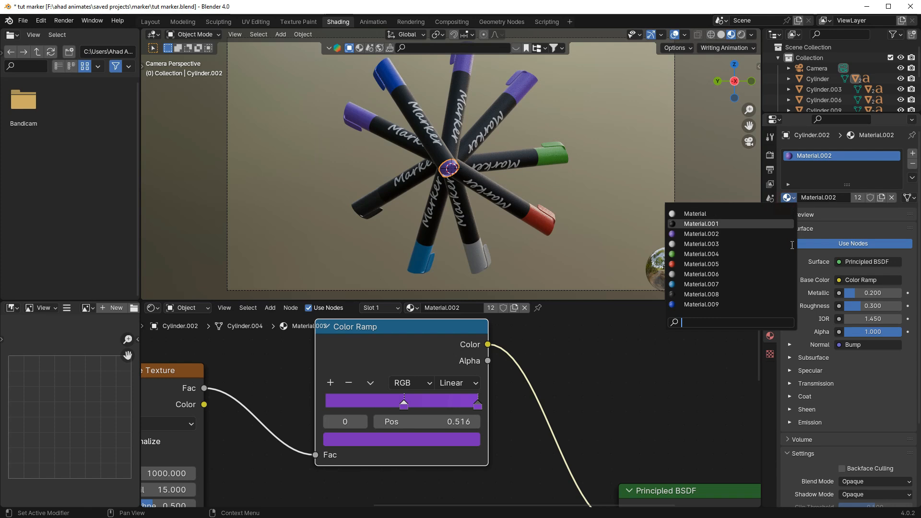
{"action": "left_click", "coordinate": [701, 304]}
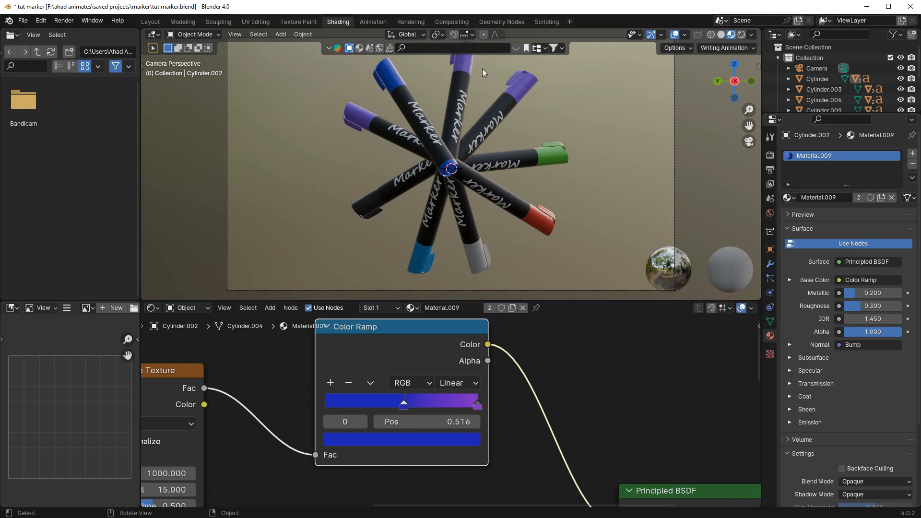
Give the topmost marker's cap its own material copy and set both Color Ramp stops to pink.
{"action": "left_click", "coordinate": [470, 68]}
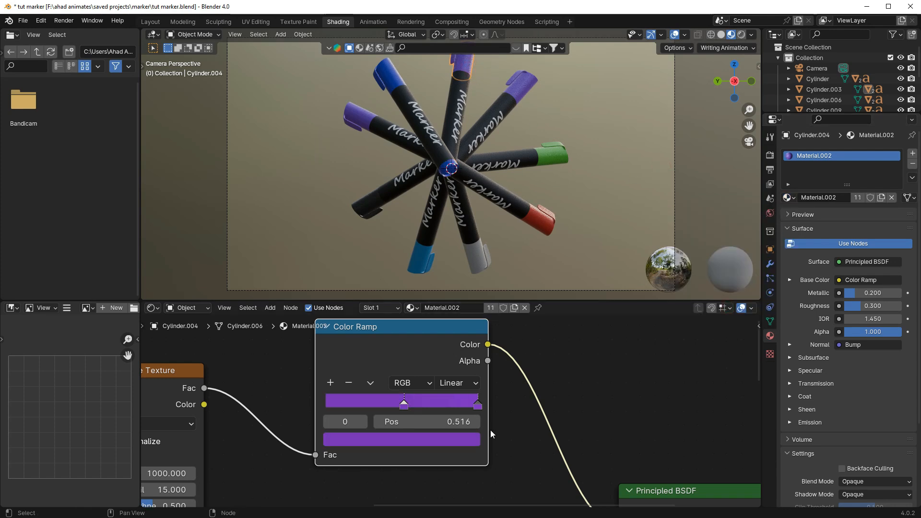
{"action": "left_click", "coordinate": [882, 198]}
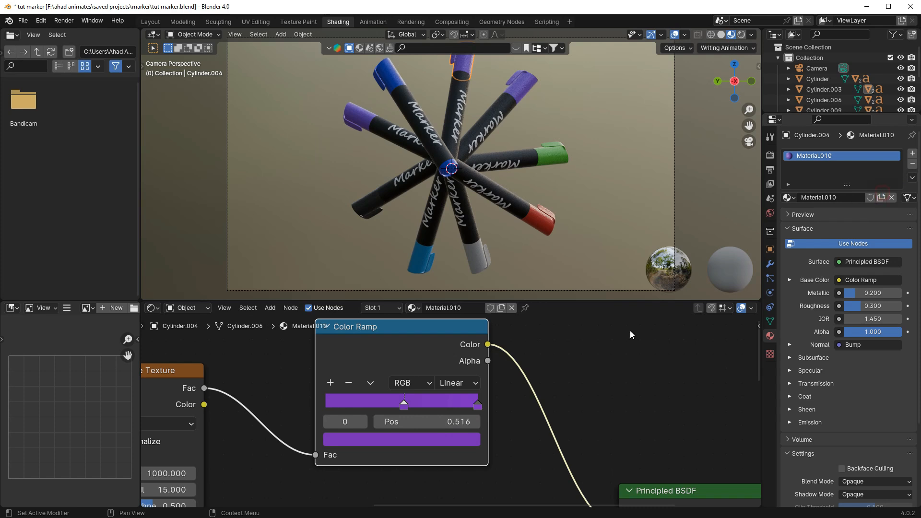
{"action": "left_click", "coordinate": [444, 437]}
{"action": "left_click_drag", "start_coordinate": [428, 291], "coordinate": [424, 289]}
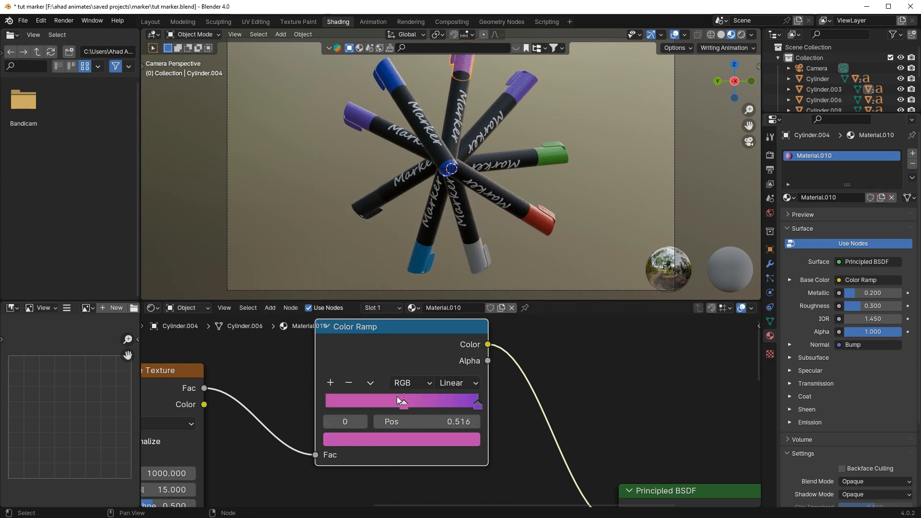
{"action": "left_click", "coordinate": [478, 406]}
{"action": "left_click", "coordinate": [438, 439]}
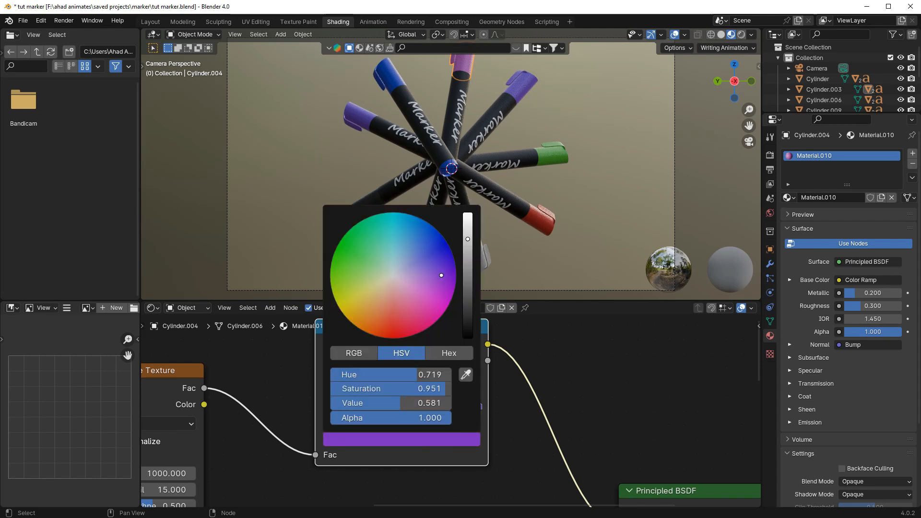
{"action": "left_click_drag", "start_coordinate": [441, 276], "coordinate": [426, 298]}
Give the cap between the pink and green ones its own material copy and set its first Color Ramp stop to orange.
{"action": "left_click", "coordinate": [511, 94]}
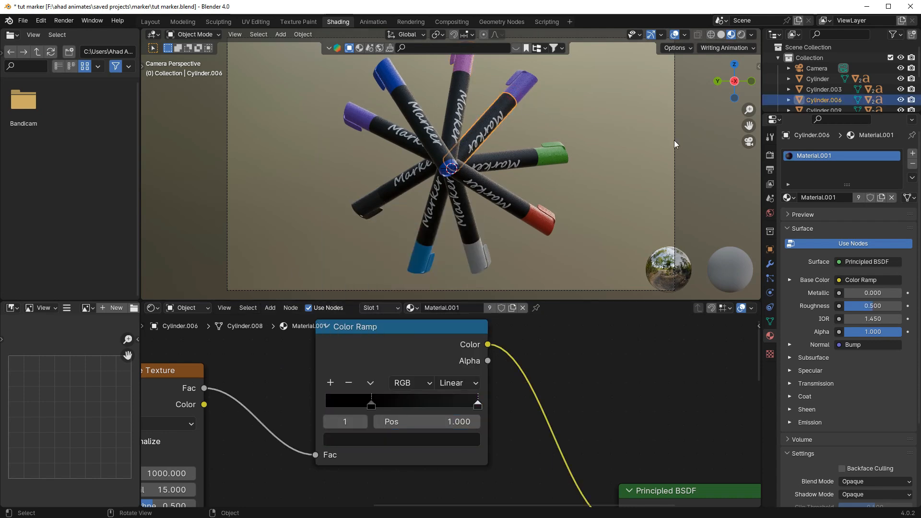
{"action": "left_click", "coordinate": [519, 83]}
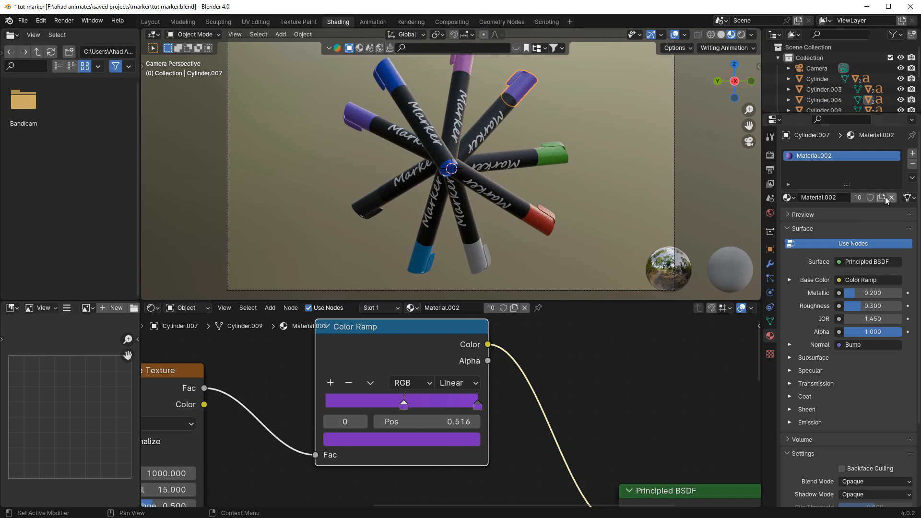
{"action": "left_click", "coordinate": [858, 197]}
{"action": "left_click", "coordinate": [462, 440]}
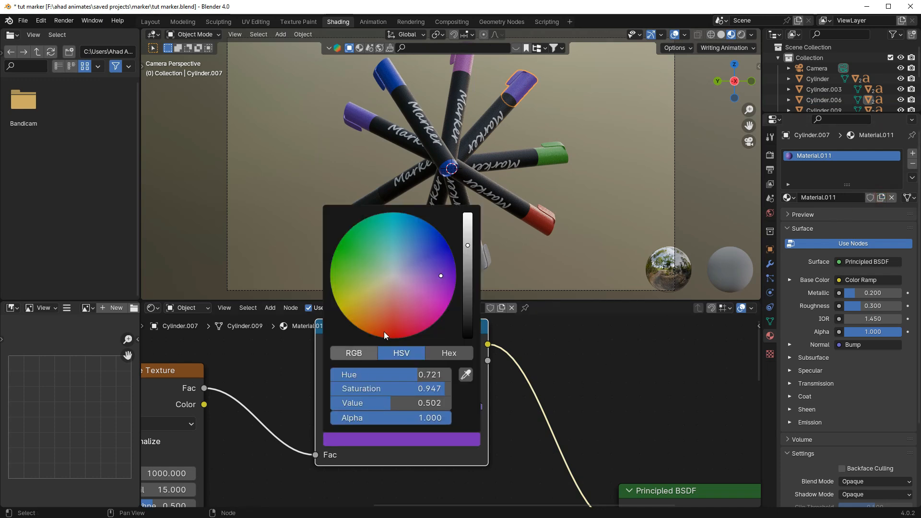
{"action": "left_click", "coordinate": [372, 313]}
{"action": "left_click", "coordinate": [467, 240]}
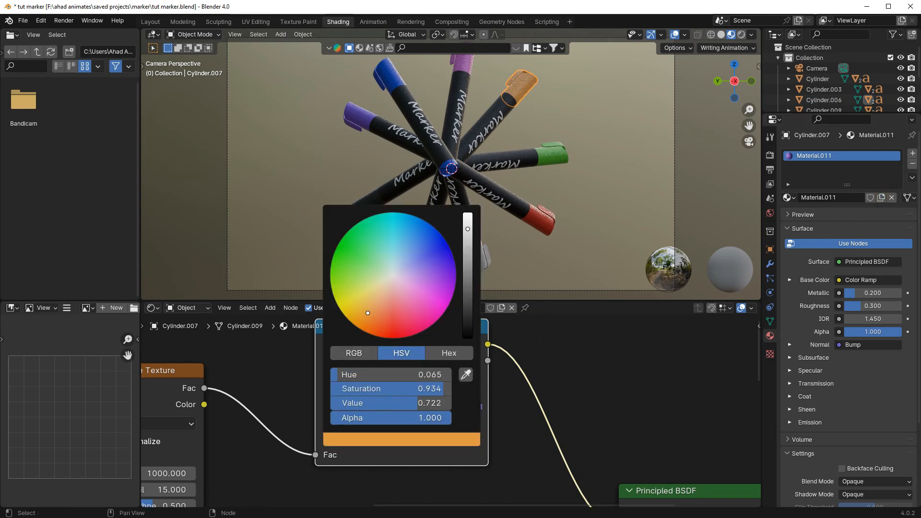
{"action": "left_click", "coordinate": [374, 317]}
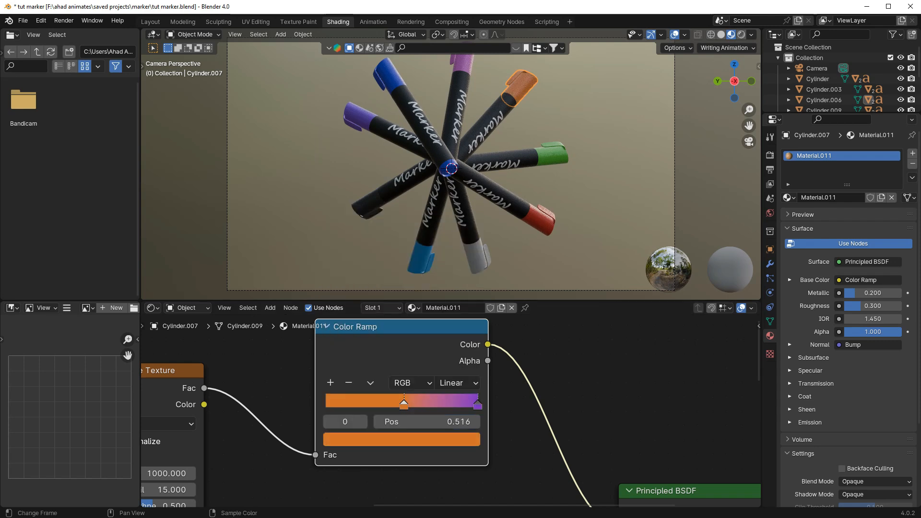
Set the second Color Ramp stop of this cap's material to a matching orange.
{"action": "left_click", "coordinate": [477, 407]}
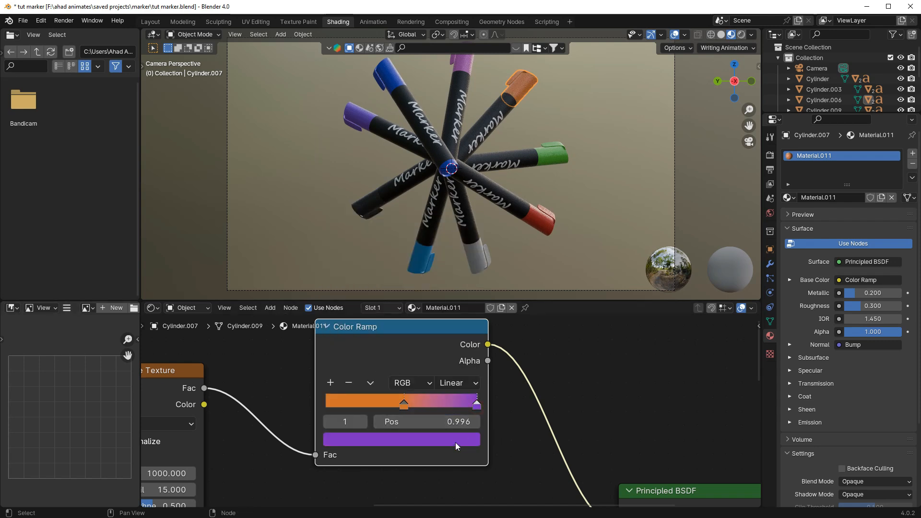
{"action": "left_click", "coordinate": [457, 440]}
{"action": "left_click", "coordinate": [375, 318]}
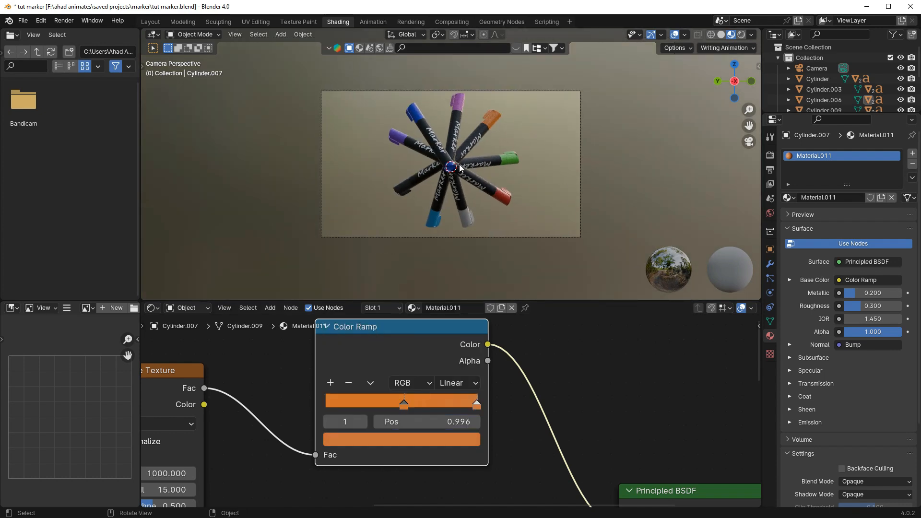
Switch to the Layout workspace to check the coloured marker ring through the camera.
{"action": "scroll", "coordinate": [441, 152], "scroll_direction": "down", "scroll_amount": 1}
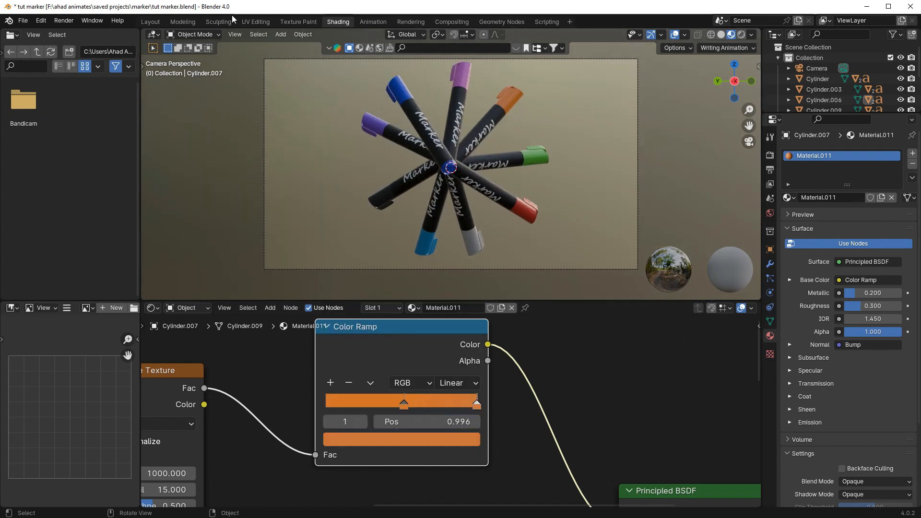
{"action": "left_click", "coordinate": [157, 24]}
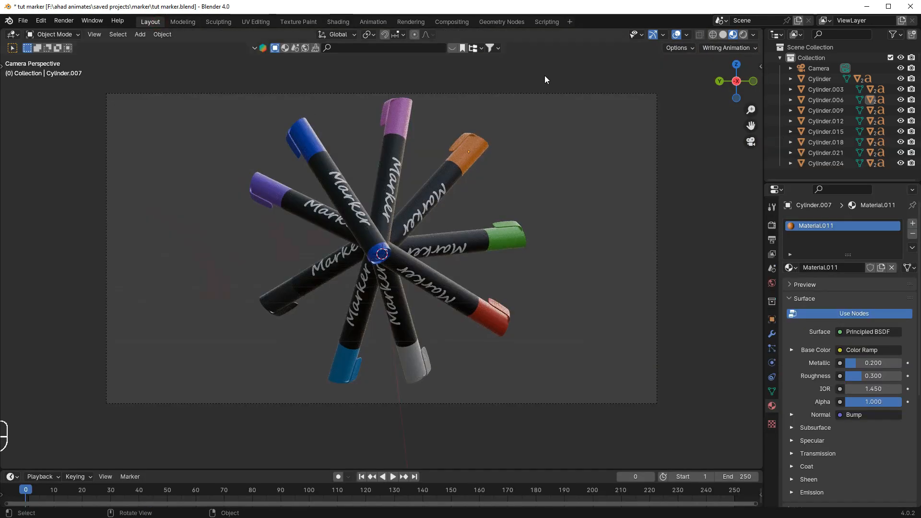
{"action": "scroll", "coordinate": [426, 194], "scroll_direction": "up", "scroll_amount": 2}
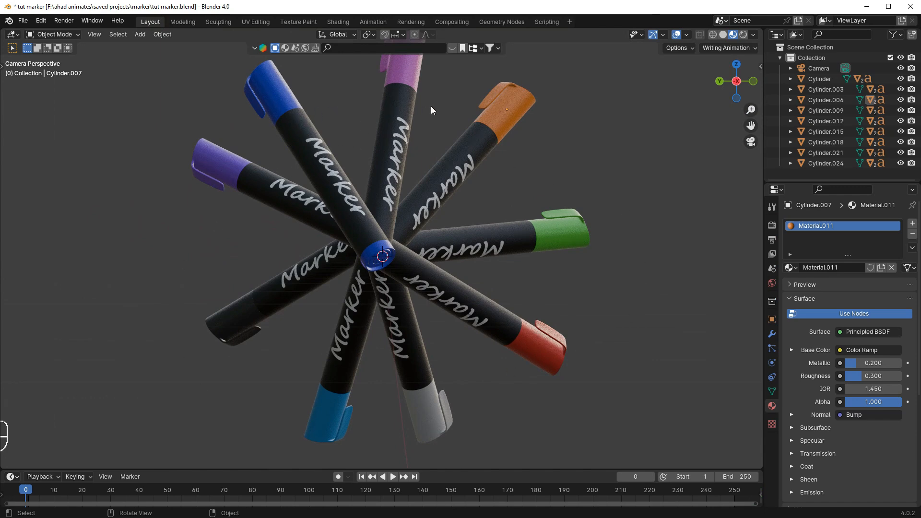
{"action": "scroll", "coordinate": [343, 211], "scroll_direction": "down", "scroll_amount": 3}
{"action": "scroll", "coordinate": [487, 212], "scroll_direction": "up", "scroll_amount": 1}
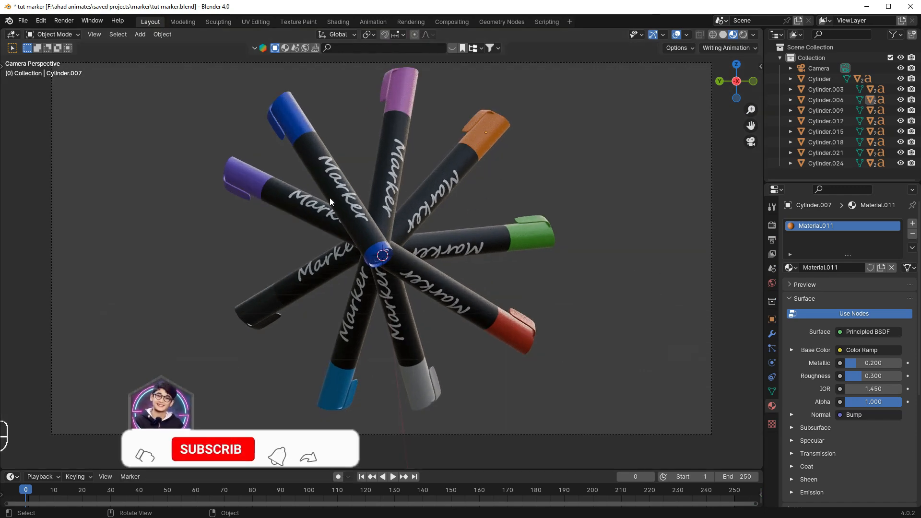
Save the marker file and select the camera.
{"action": "left_click", "coordinate": [280, 209]}
{"action": "scroll", "coordinate": [601, 142], "scroll_direction": "down", "scroll_amount": 2}
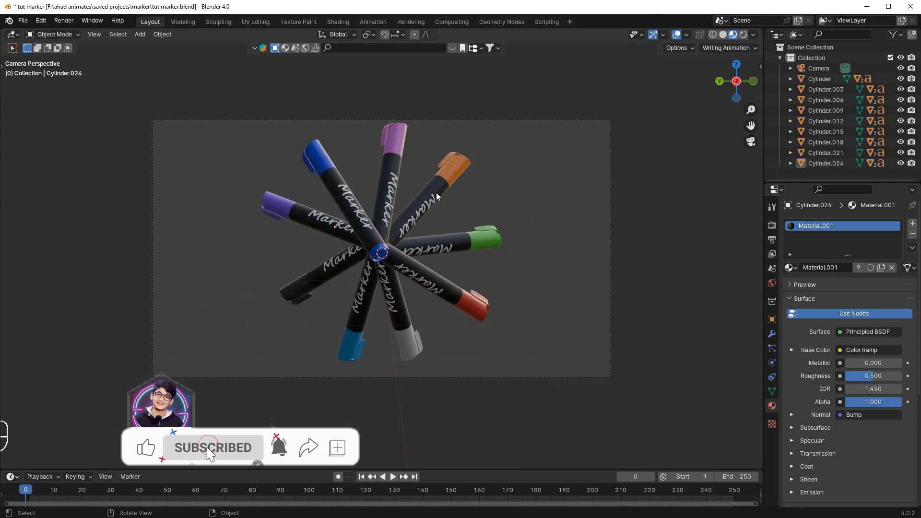
{"action": "key", "text": "ctrl+s"}
{"action": "left_click", "coordinate": [523, 121]}
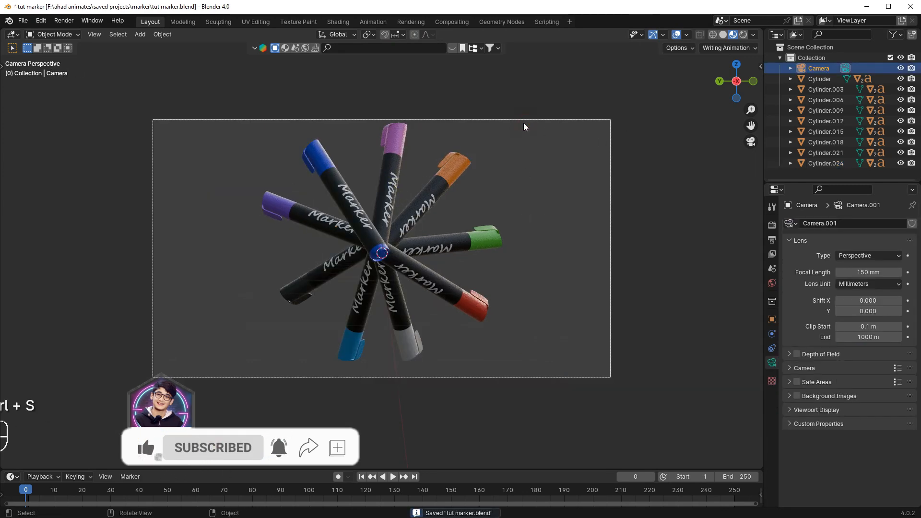
Raise the camera by about 0.05 m along the global Z axis to reframe the marker ring.
{"action": "key", "text": "g"}
{"action": "key", "text": "z"}
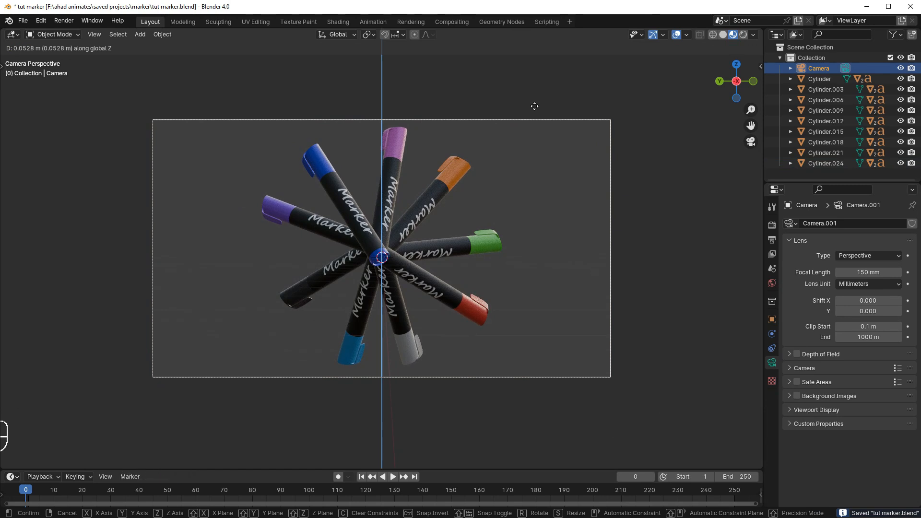
{"action": "left_click", "coordinate": [535, 108]}
{"action": "key", "text": "g"}
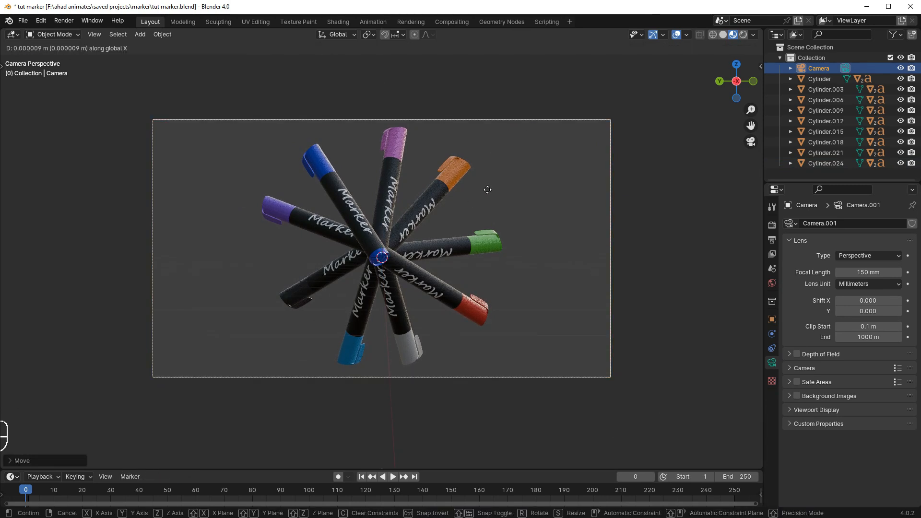
{"action": "key", "text": "x"}
{"action": "left_click", "coordinate": [584, 203]}
{"action": "key", "text": "g"}
{"action": "key", "text": "x"}
{"action": "left_click", "coordinate": [451, 170]}
{"action": "key", "text": "g"}
{"action": "key", "text": "y"}
{"action": "left_click", "coordinate": [463, 175]}
{"action": "key", "text": "g"}
{"action": "key", "text": "y"}
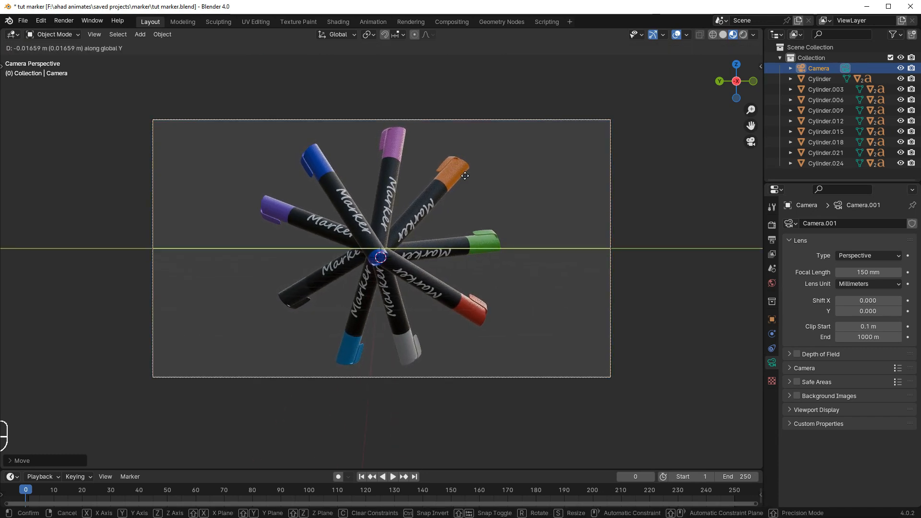
{"action": "key", "text": "Right"}
{"action": "key", "text": "Right"}
{"action": "key", "text": "Right"}
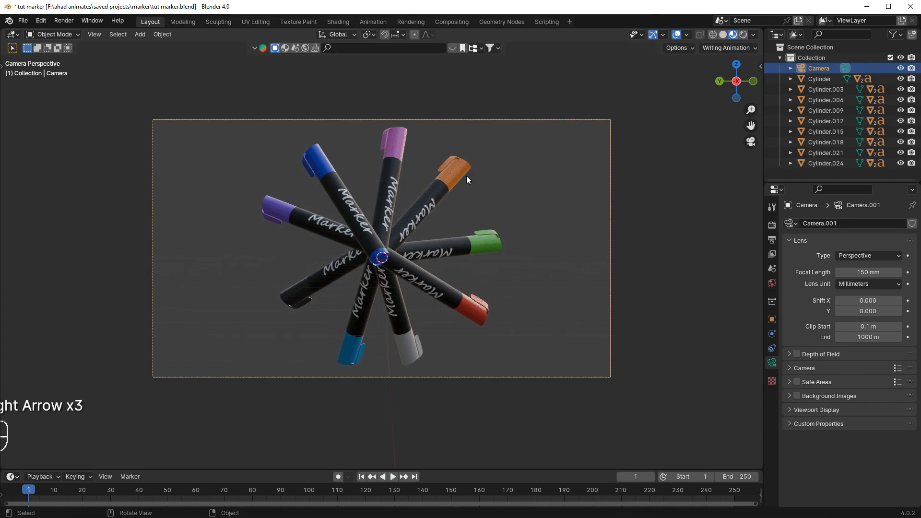
Nudge the camera by about -0.01 m along the global Y axis.
{"action": "key", "text": "g"}
{"action": "key", "text": "y"}
{"action": "key", "text": "Right"}
{"action": "key", "text": "Right"}
{"action": "key", "text": "Right"}
{"action": "key", "text": "Right"}
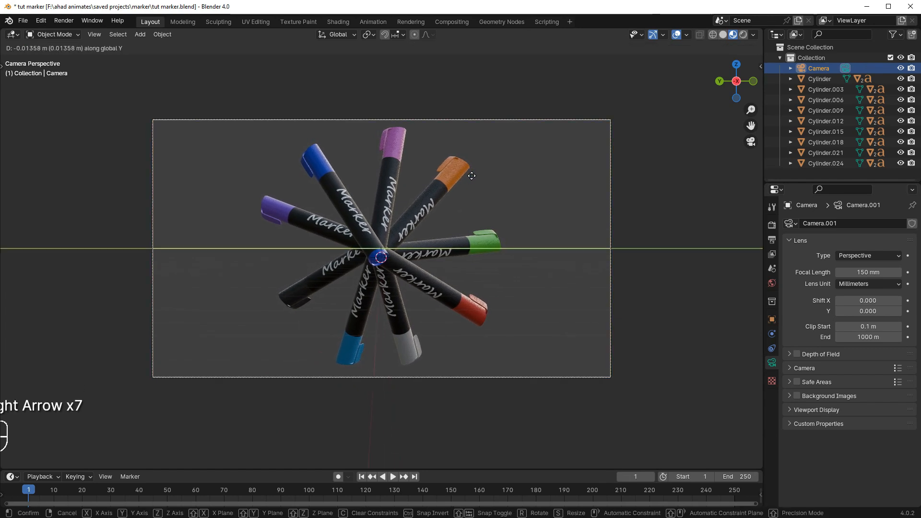
{"action": "key", "text": "Left"}
{"action": "key", "text": "Left"}
{"action": "key", "text": "Left"}
{"action": "key", "text": "Return"}
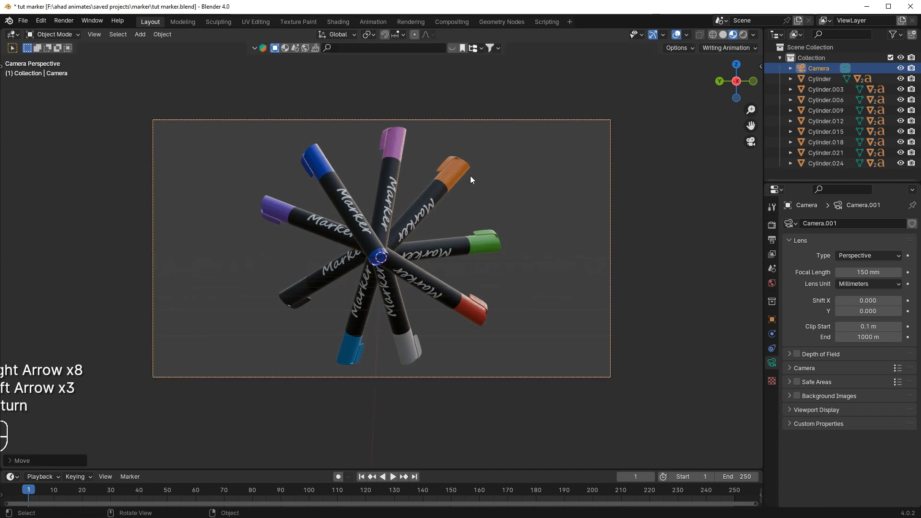
Set the camera's passepartout opacity to 1.000 so everything outside the frame is black.
{"action": "left_click", "coordinate": [824, 410]}
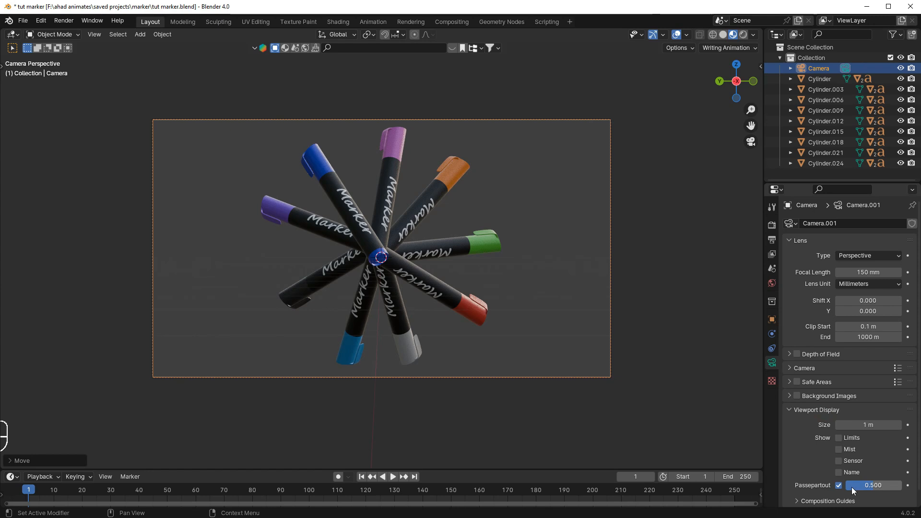
{"action": "left_click_drag", "start_coordinate": [853, 486], "coordinate": [902, 486]}
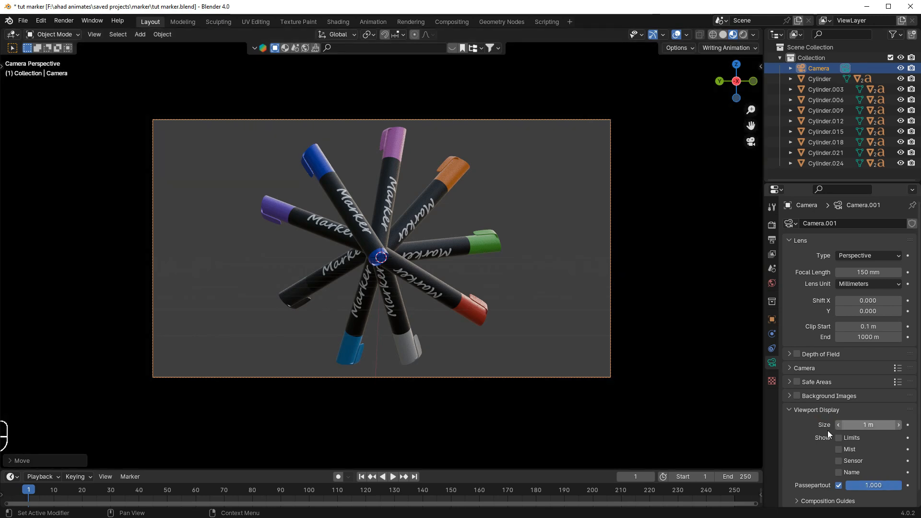
{"action": "left_click", "coordinate": [813, 410]}
{"action": "scroll", "coordinate": [509, 311], "scroll_direction": "up", "scroll_amount": 2}
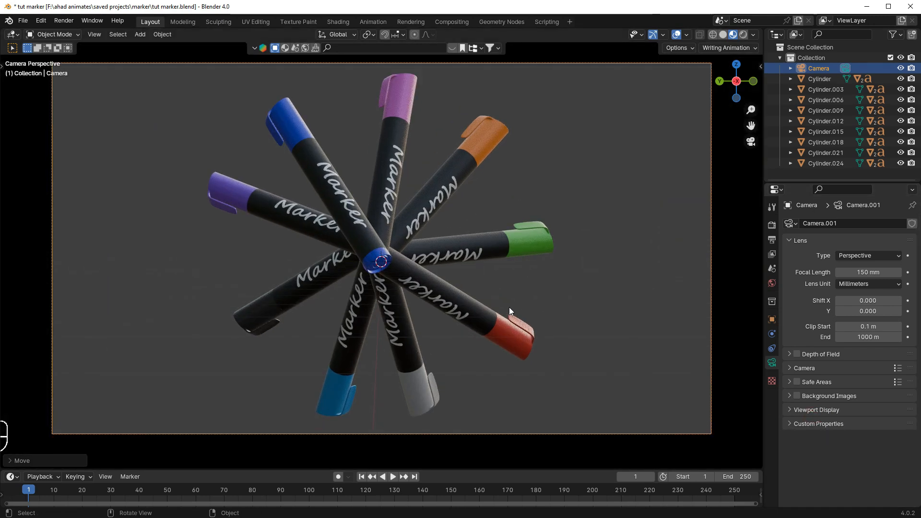
Enable the camera's depth of field and focus it on the blue marker part at the ring's centre.
{"action": "left_click", "coordinate": [795, 356]}
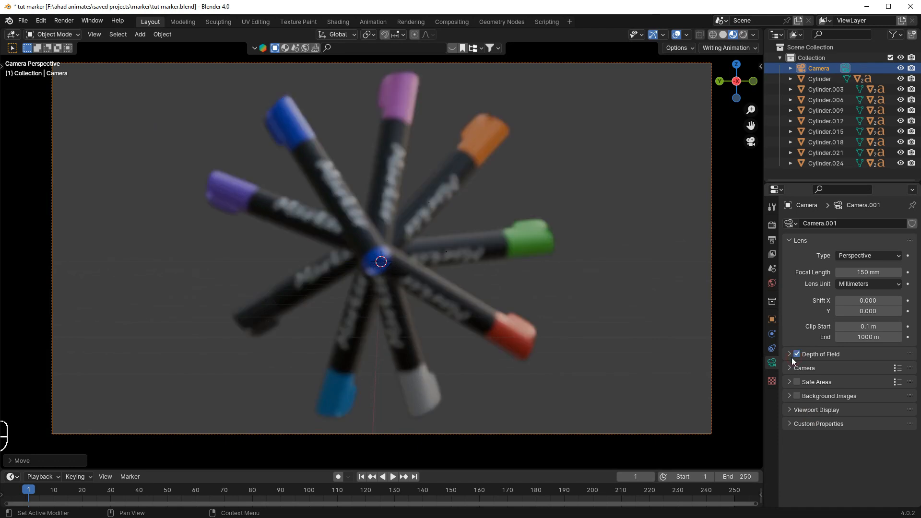
{"action": "left_click", "coordinate": [792, 357]}
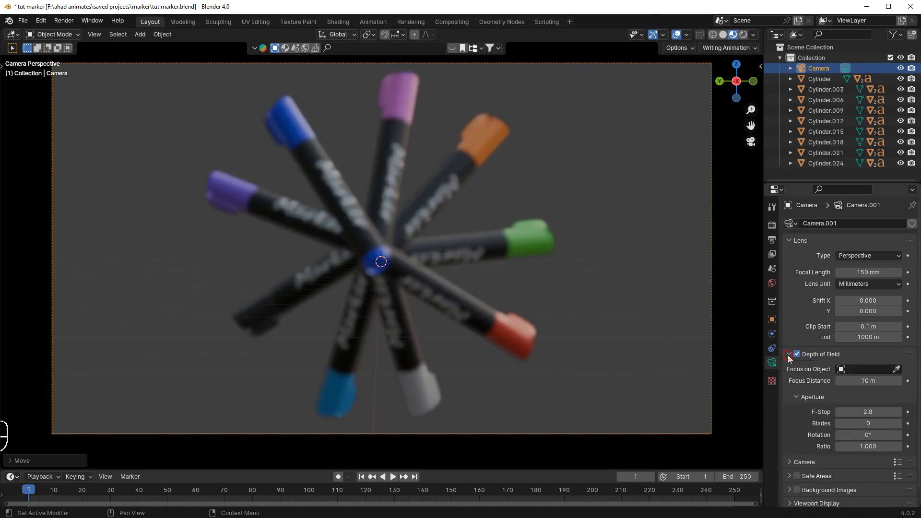
{"action": "left_click", "coordinate": [896, 369]}
{"action": "left_click", "coordinate": [386, 251]}
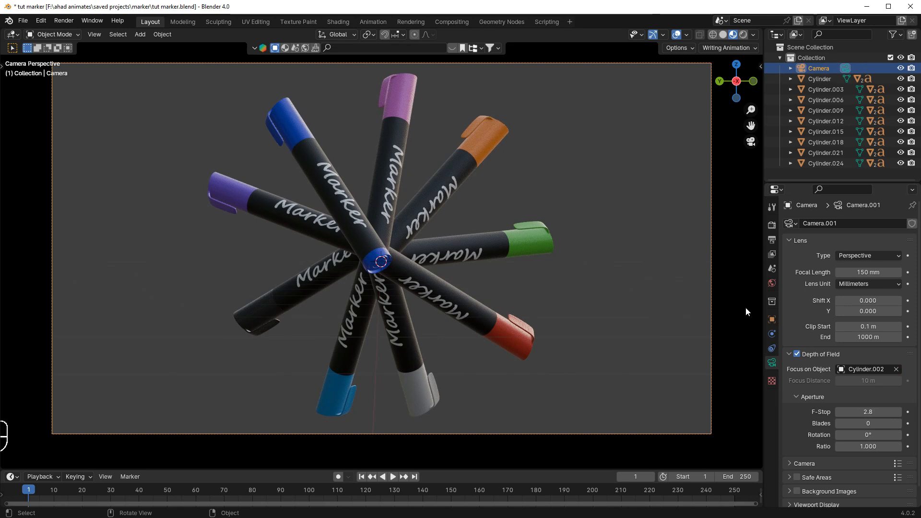
Set the depth-of-field F-Stop to 0.5 and save the marker file.
{"action": "mouse_move", "coordinate": [868, 412]}
{"action": "left_mouse_down"}
{"action": "mouse_move", "coordinate": [816, 411]}
{"action": "mouse_move", "coordinate": [874, 412]}
{"action": "left_mouse_up"}
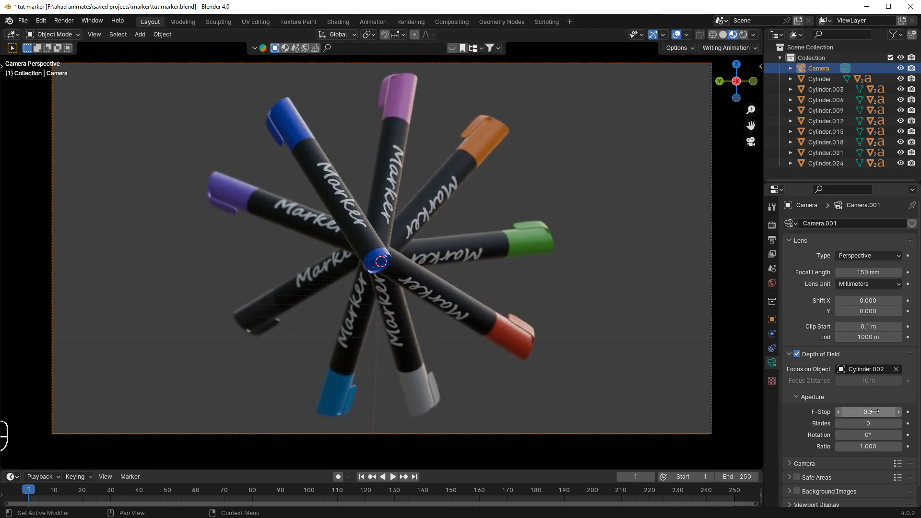
{"action": "right_click", "coordinate": [546, 283]}
{"action": "key", "text": "ctrl+s"}
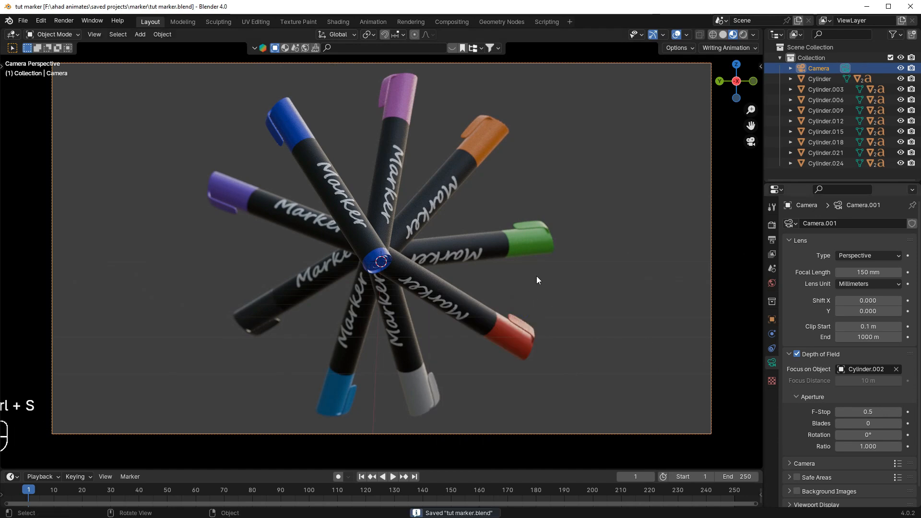
Show the scene in rendered shading and darken the world background colour to black, with a value of 0.
{"action": "left_click", "coordinate": [744, 34]}
{"action": "left_click", "coordinate": [772, 283]}
{"action": "left_click", "coordinate": [884, 290]}
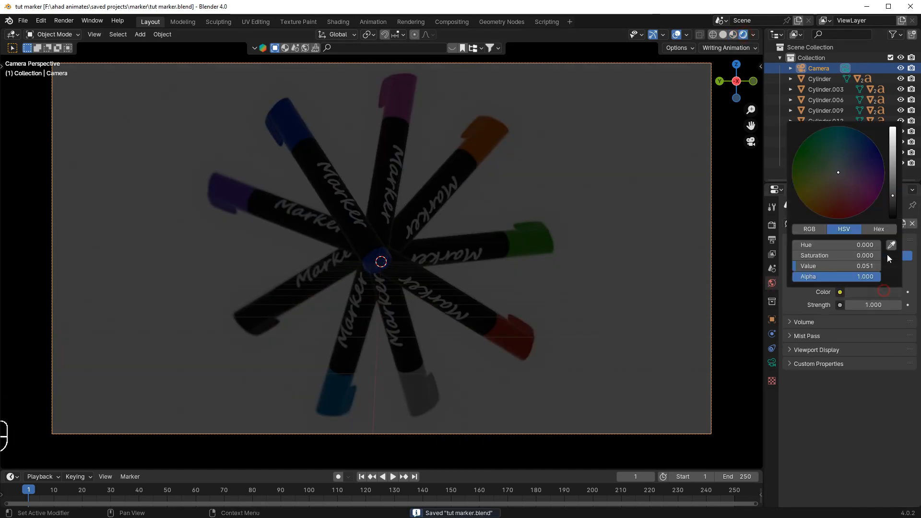
{"action": "left_click_drag", "start_coordinate": [892, 200], "coordinate": [893, 219]}
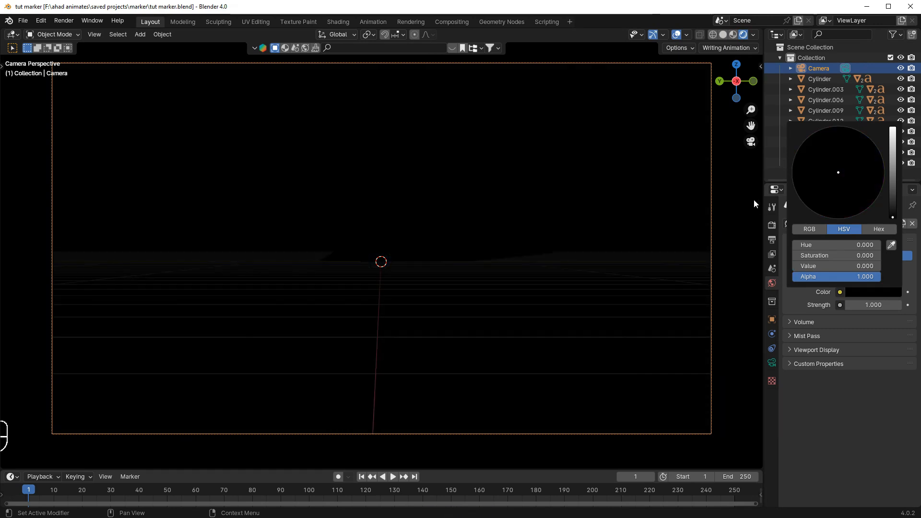
Switch the render engine to Cycles with GPU Compute as the device, and save the file.
{"action": "left_click", "coordinate": [772, 225]}
{"action": "left_click", "coordinate": [856, 223]}
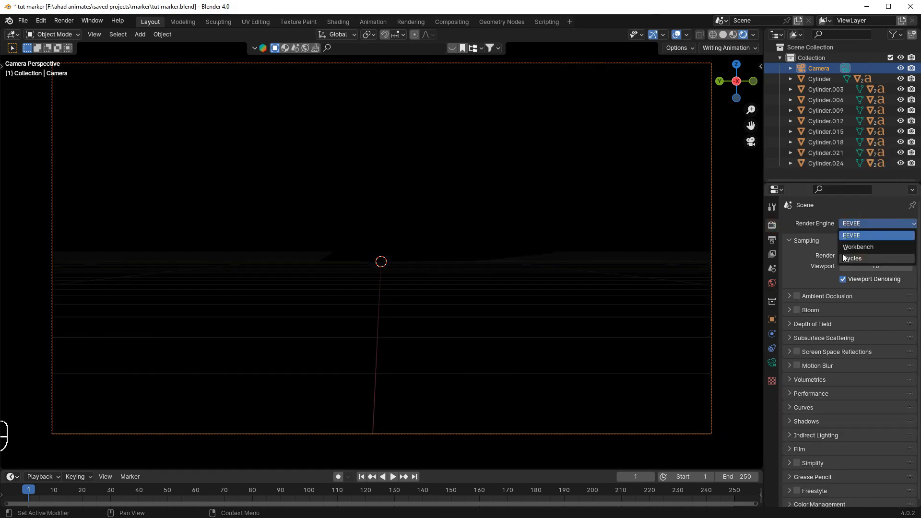
{"action": "left_click", "coordinate": [858, 258]}
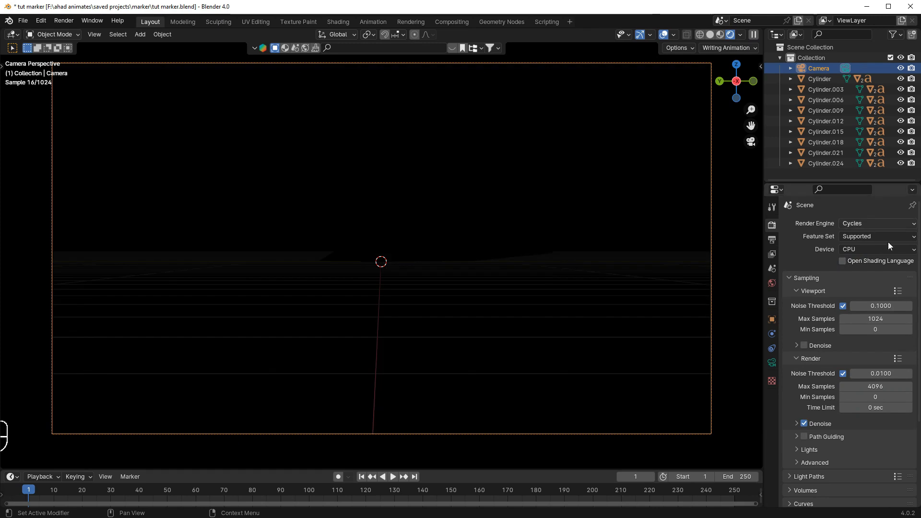
{"action": "left_click", "coordinate": [891, 249]}
{"action": "left_click", "coordinate": [853, 273]}
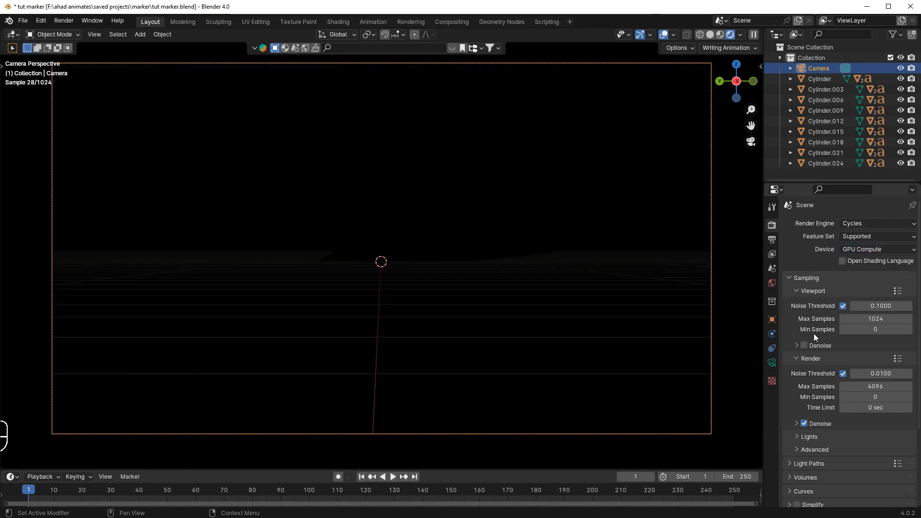
{"action": "key", "text": "ctrl+s"}
Enable viewport denoising and limit the viewport's maximum samples to 50.
{"action": "left_click", "coordinate": [804, 345]}
{"action": "left_click", "coordinate": [870, 319]}
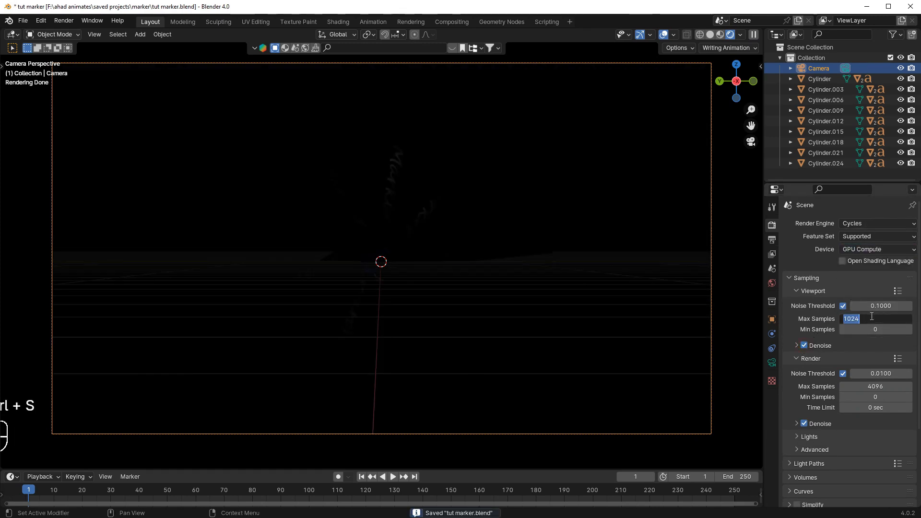
{"action": "type", "text": "50"}
{"action": "key", "text": "Return"}
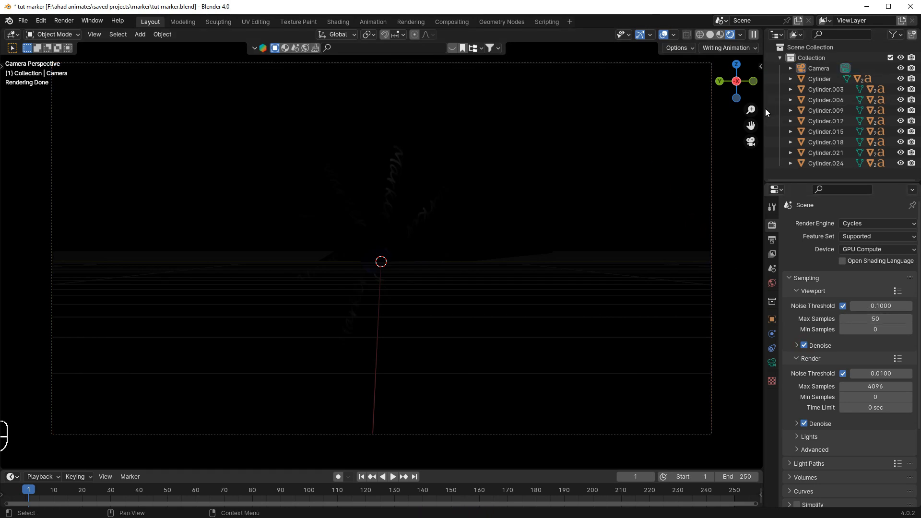
{"action": "key", "text": "shift+a"}
{"action": "left_click", "coordinate": [662, 35]}
{"action": "key", "text": "ctrl"}
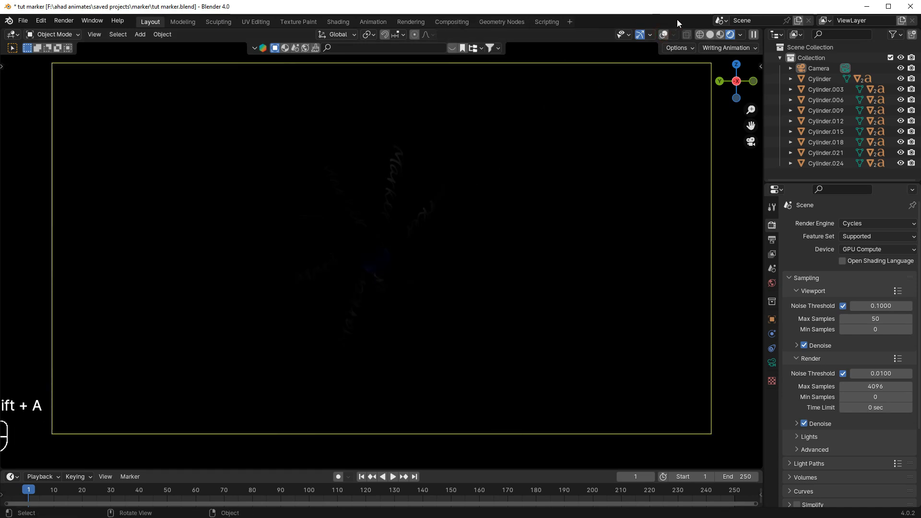
{"action": "left_click", "coordinate": [663, 34]}
Add an area light at the ring's centre, rotate it 90° so it shines along the X axis, and scale it.
{"action": "key", "text": "shift+a"}
{"action": "mouse_move", "coordinate": [489, 185]}
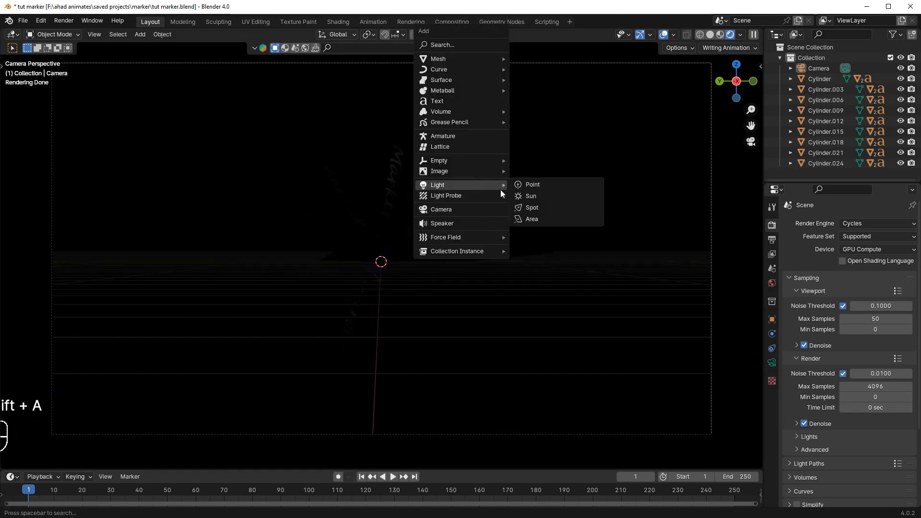
{"action": "left_click", "coordinate": [539, 219]}
{"action": "mouse_move", "coordinate": [503, 286]}
{"action": "middle_mouse_down"}
{"action": "mouse_move", "coordinate": [559, 189]}
{"action": "mouse_move", "coordinate": [503, 288]}
{"action": "middle_mouse_up"}
{"action": "type", "text": "rx90"}
{"action": "left_click", "coordinate": [480, 250]}
{"action": "key", "text": "s"}
{"action": "left_click", "coordinate": [478, 250]}
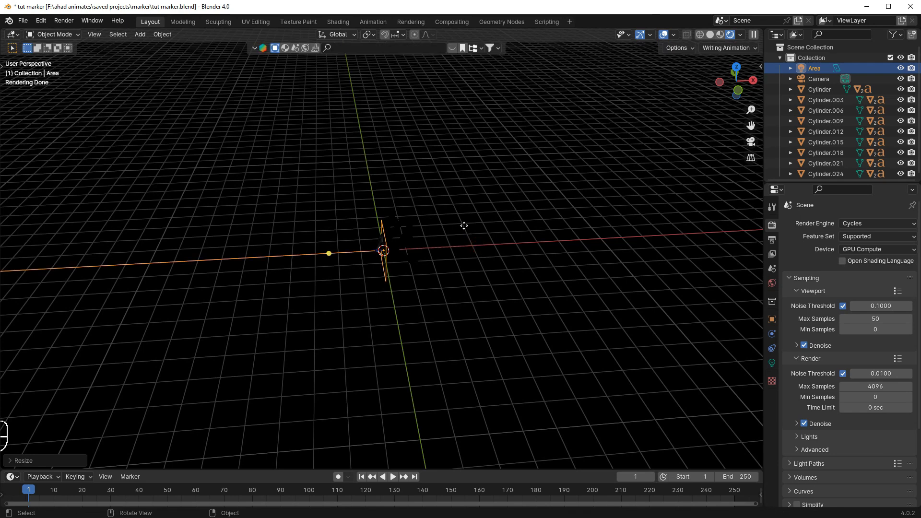
Move the area light along X to behind the marker ring and return to the camera view.
{"action": "key", "text": "g"}
{"action": "key", "text": "x"}
{"action": "left_click", "coordinate": [540, 235]}
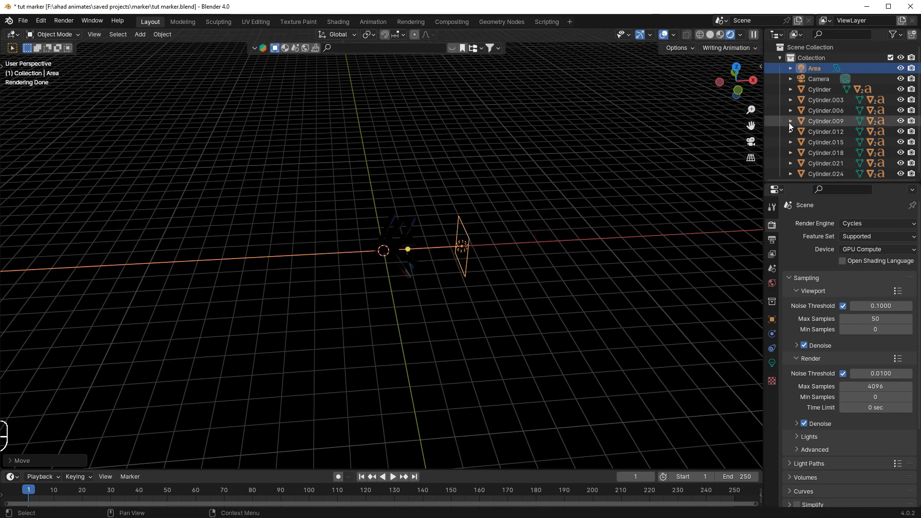
{"action": "left_click", "coordinate": [751, 142]}
Set the area light's beam spread to 30° and its power to 30 W.
{"action": "left_click", "coordinate": [772, 366]}
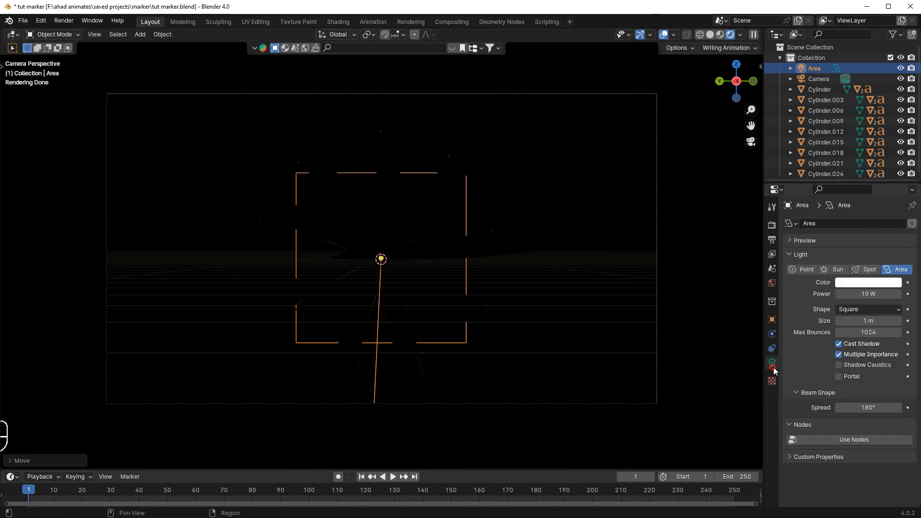
{"action": "left_click_drag", "start_coordinate": [885, 405], "coordinate": [881, 408]}
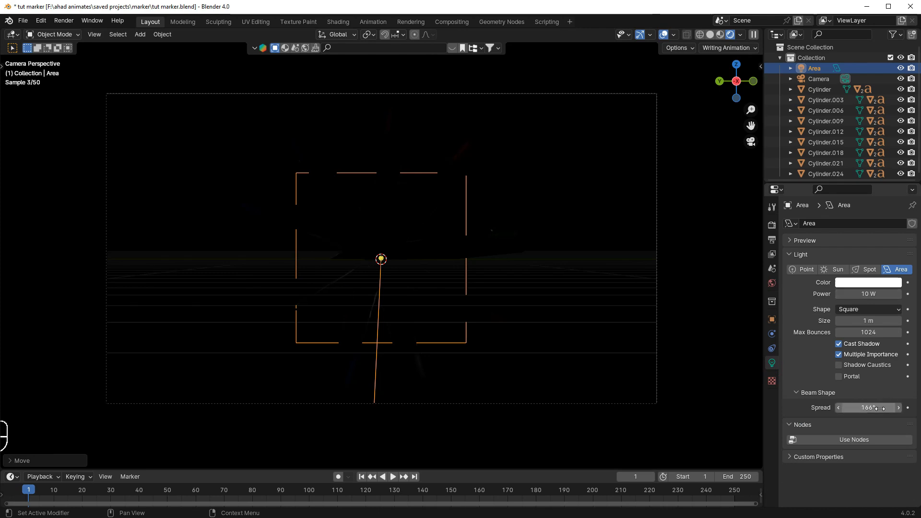
{"action": "left_click", "coordinate": [881, 409]}
{"action": "key", "text": "Return"}
{"action": "left_click_drag", "start_coordinate": [868, 294], "coordinate": [902, 294]}
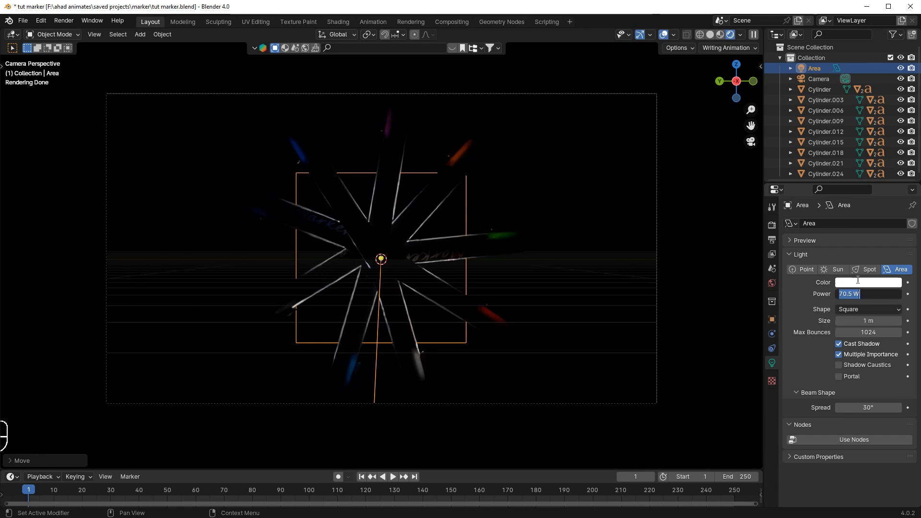
{"action": "key", "text": "Return"}
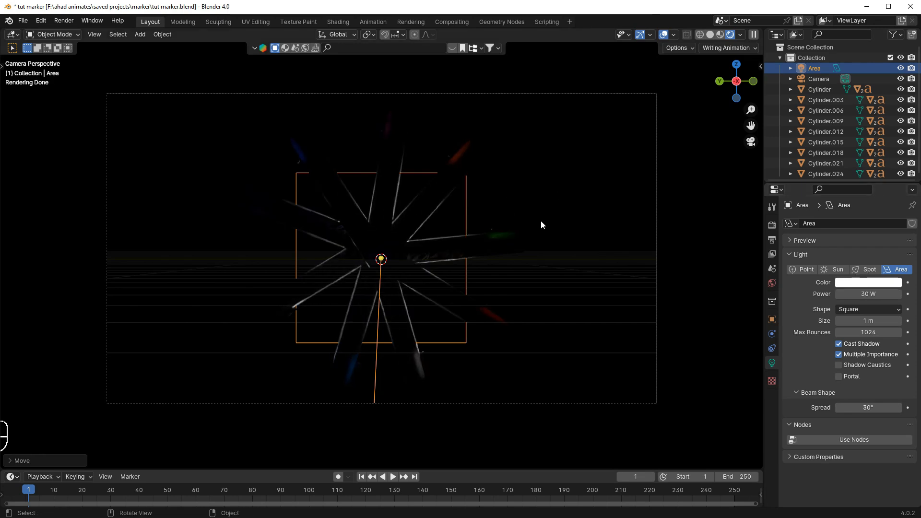
Scale the area light up to nearly twice its size and set its beam spread to 120°.
{"action": "key", "text": "s"}
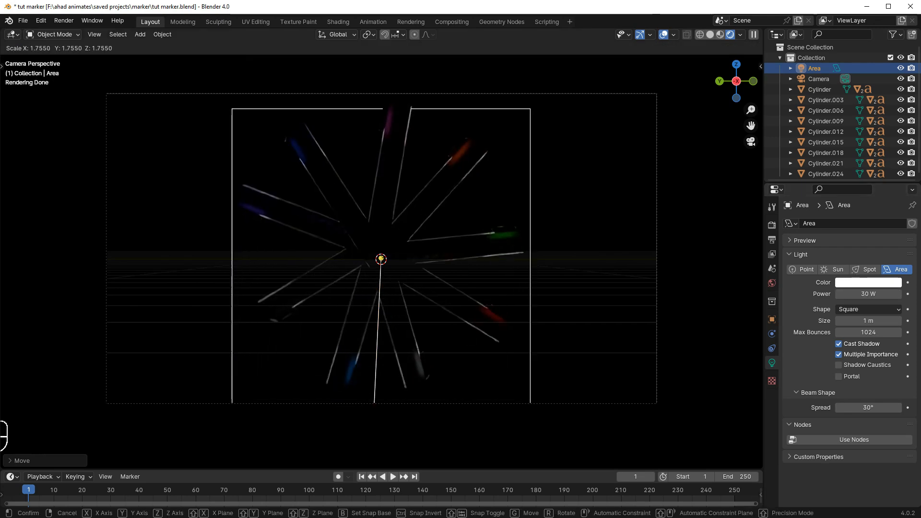
{"action": "left_click", "coordinate": [675, 261]}
{"action": "left_click_drag", "start_coordinate": [869, 405], "coordinate": [907, 405]}
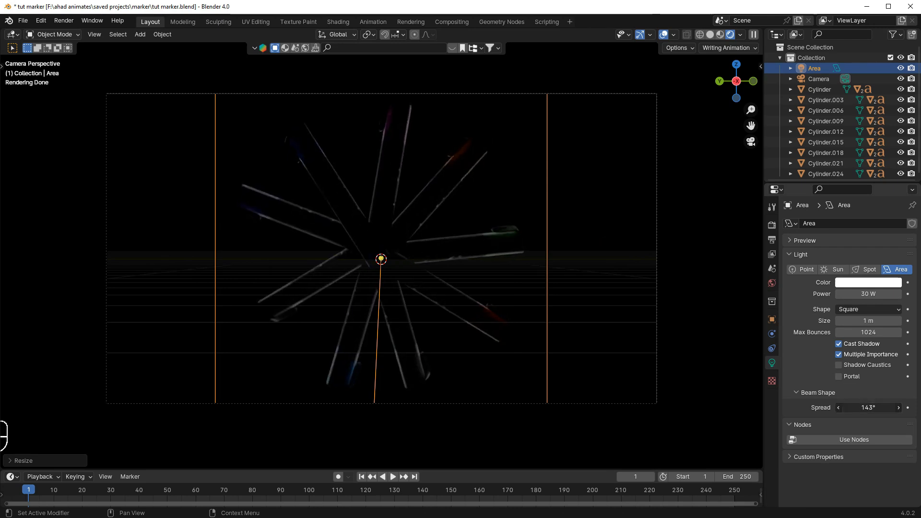
{"action": "left_click", "coordinate": [865, 405]}
{"action": "key", "text": "Return"}
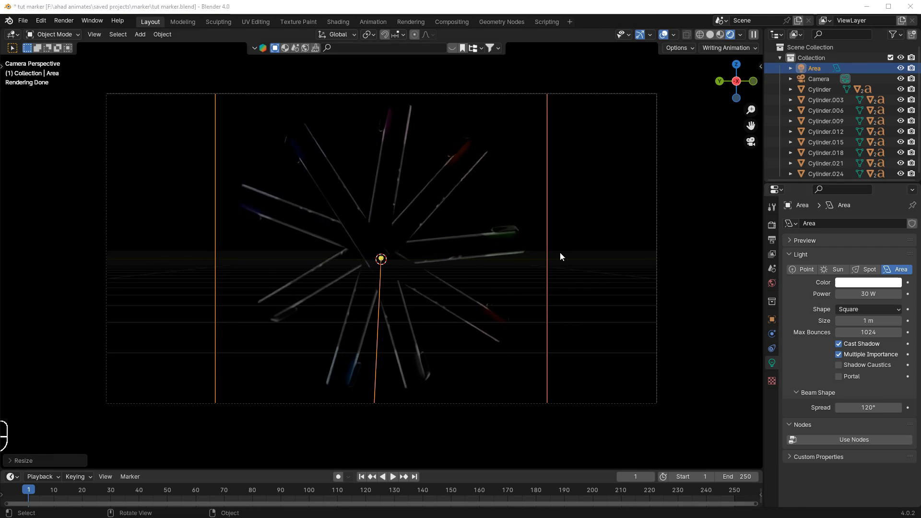
Set the area light's power to 70 W and save the file.
{"action": "left_click", "coordinate": [872, 297]}
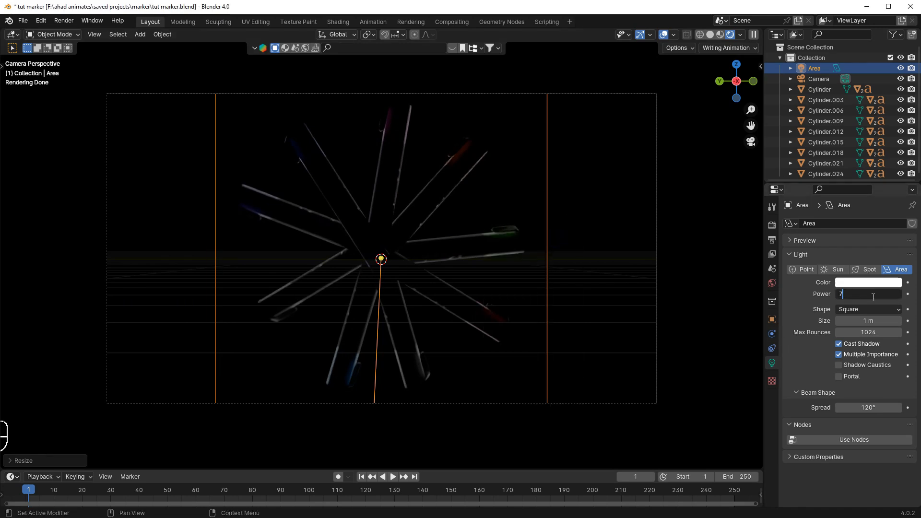
{"action": "type", "text": "70"}
{"action": "key", "text": "Return"}
{"action": "right_click", "coordinate": [336, 191]}
{"action": "key", "text": "ctrl+s"}
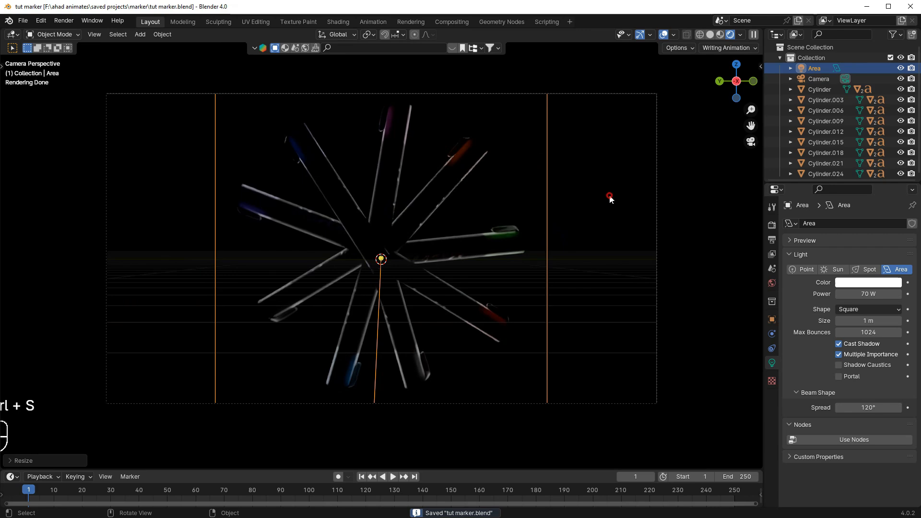
Duplicate the area light, move the copy to the front of the marker ring and rotate it about Z to face the markers.
{"action": "left_click", "coordinate": [595, 194]}
{"action": "middle_click_drag", "start_coordinate": [595, 194], "coordinate": [495, 221]}
{"action": "key", "text": "shift+d"}
{"action": "left_click", "coordinate": [427, 189]}
{"action": "key", "text": "shift+d"}
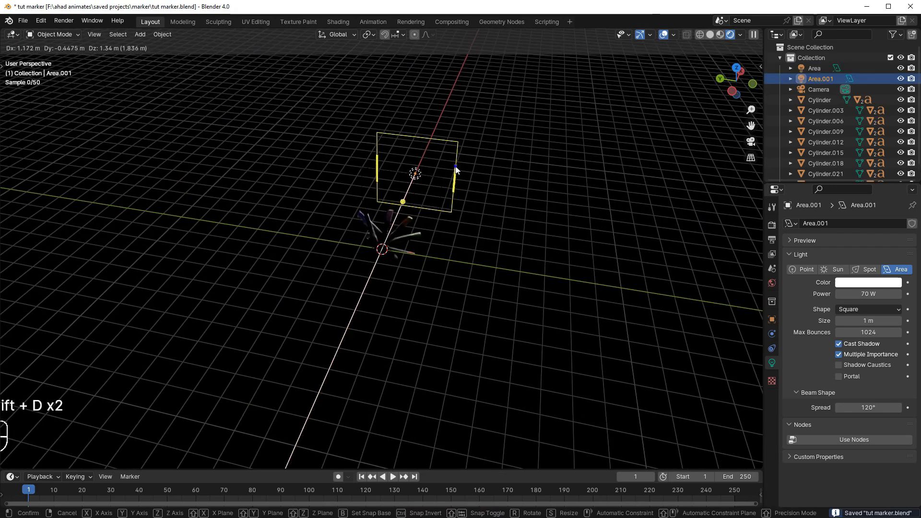
{"action": "key", "text": "r"}
{"action": "key", "text": "z"}
{"action": "left_click", "coordinate": [496, 261]}
Move the front area light along Y to one side, rotate it about Z toward the markers and return to the camera view.
{"action": "key", "text": "g"}
{"action": "key", "text": "y"}
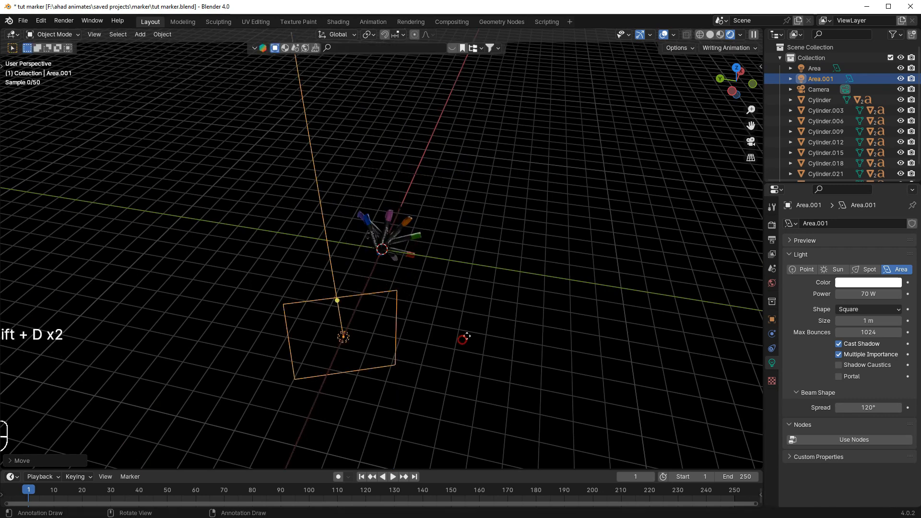
{"action": "left_click", "coordinate": [623, 298]}
{"action": "key", "text": "r"}
{"action": "key", "text": "z"}
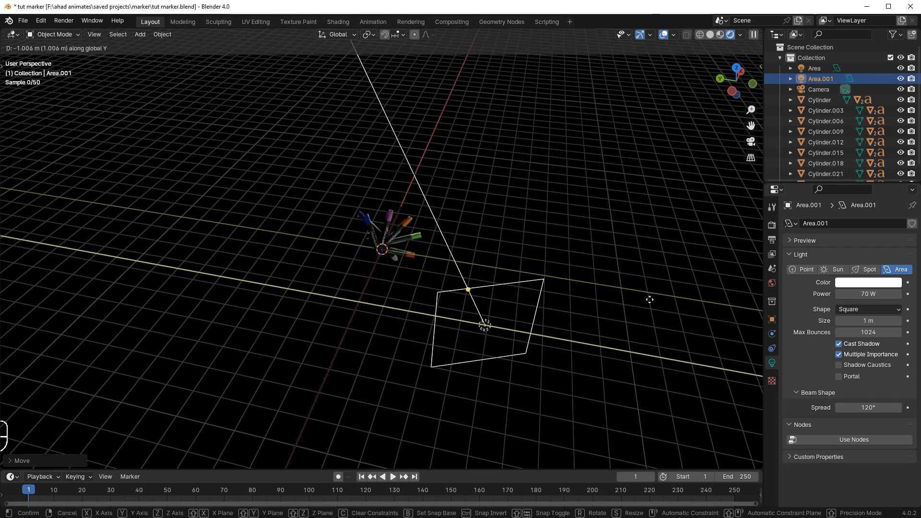
{"action": "left_click", "coordinate": [597, 261]}
{"action": "left_click", "coordinate": [750, 141]}
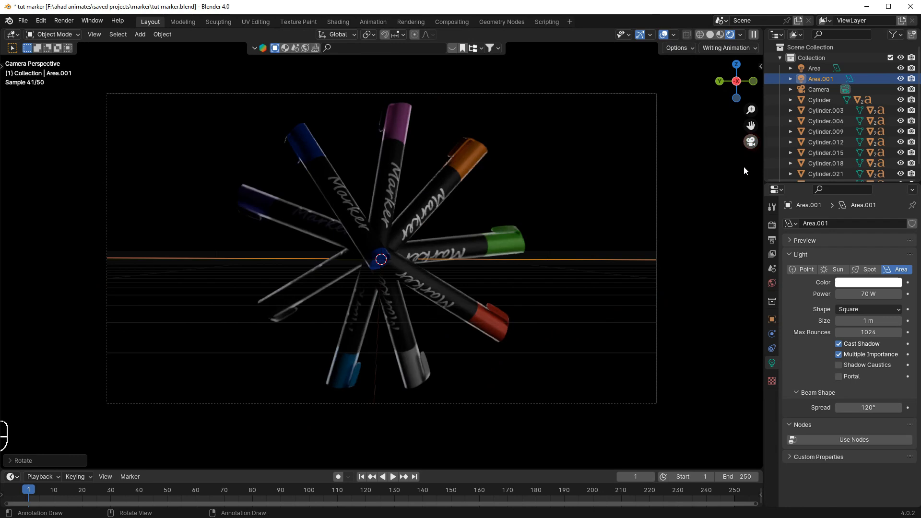
Set the front area light's beam spread to 35° and its power to 30 W.
{"action": "mouse_move", "coordinate": [869, 408]}
{"action": "left_mouse_down"}
{"action": "mouse_move", "coordinate": [840, 407]}
{"action": "mouse_move", "coordinate": [876, 407]}
{"action": "left_mouse_up"}
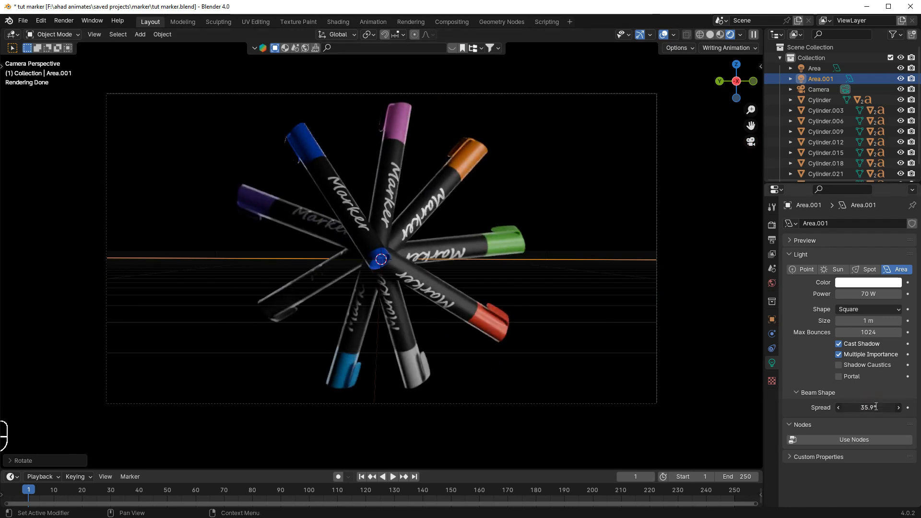
{"action": "key", "text": "Return"}
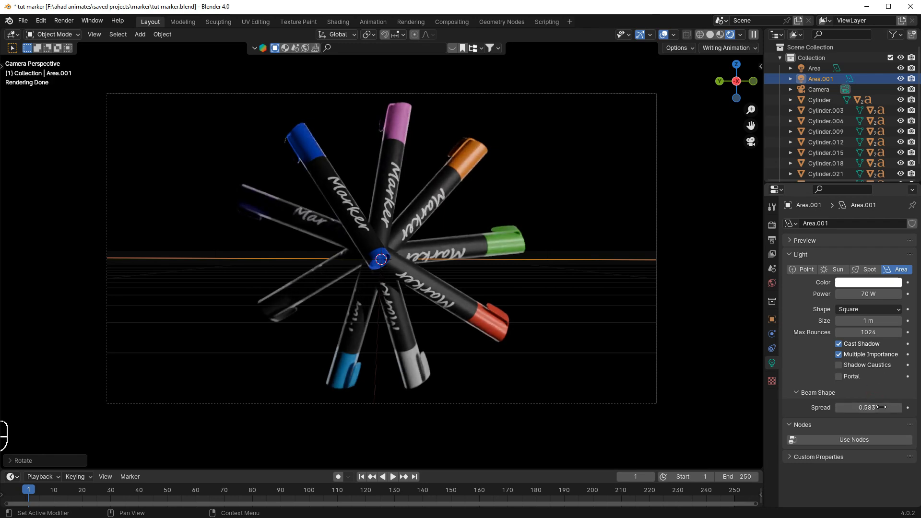
{"action": "left_click", "coordinate": [873, 407]}
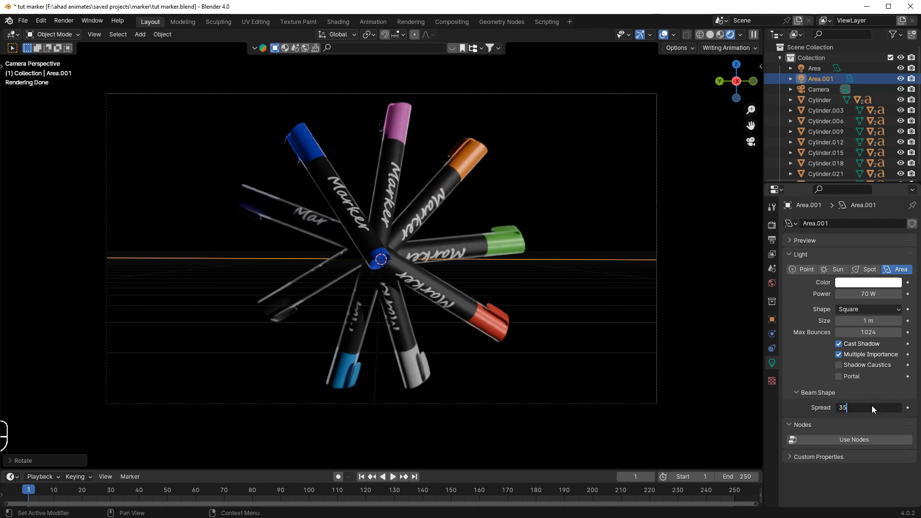
{"action": "type", "text": "35"}
{"action": "key", "text": "Return"}
{"action": "left_click_drag", "start_coordinate": [868, 293], "coordinate": [849, 293]}
{"action": "left_click", "coordinate": [870, 294]}
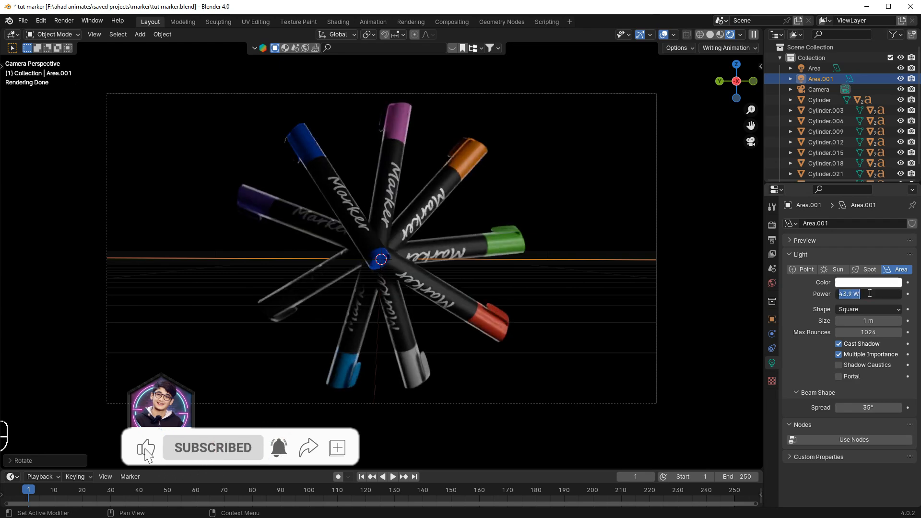
{"action": "type", "text": "30"}
{"action": "key", "text": "Return"}
Scale up the front area light and set its power to 50 W.
{"action": "middle_click_drag", "start_coordinate": [379, 269], "coordinate": [345, 298]}
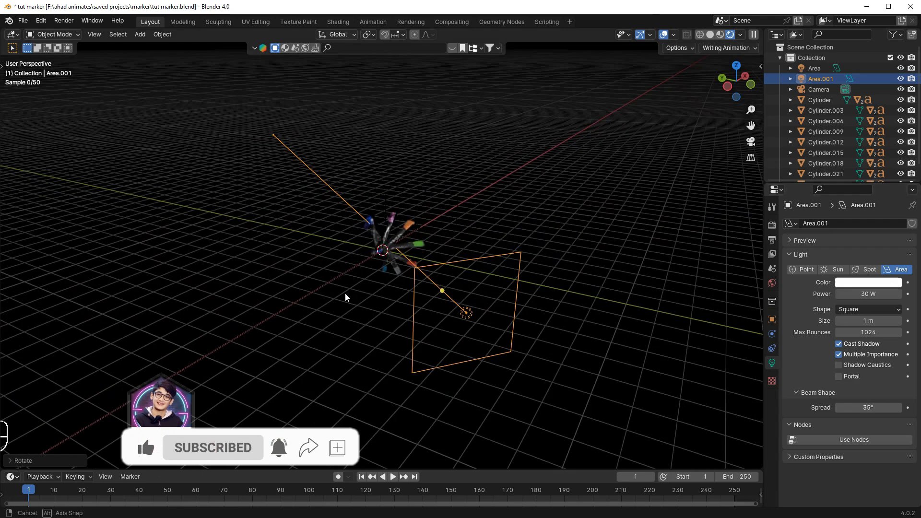
{"action": "key", "text": "s"}
{"action": "left_click", "coordinate": [614, 312]}
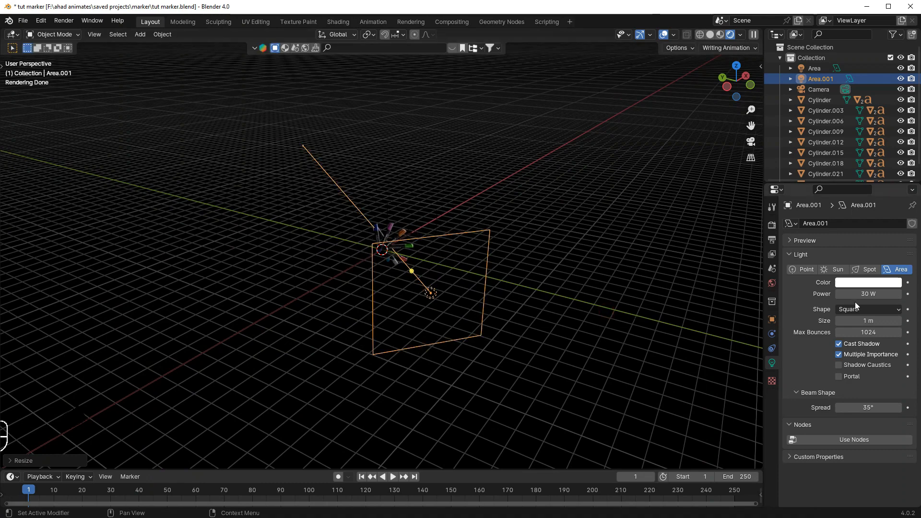
{"action": "left_click", "coordinate": [862, 296]}
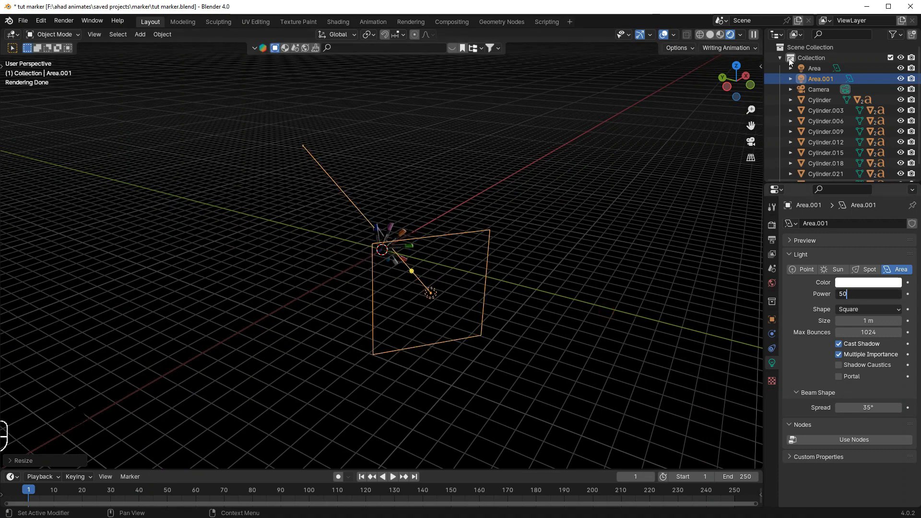
{"action": "key", "text": "Return"}
Return to the camera view and save the file.
{"action": "left_click", "coordinate": [755, 138]}
{"action": "right_click", "coordinate": [307, 214]}
{"action": "key", "text": "ctrl+s"}
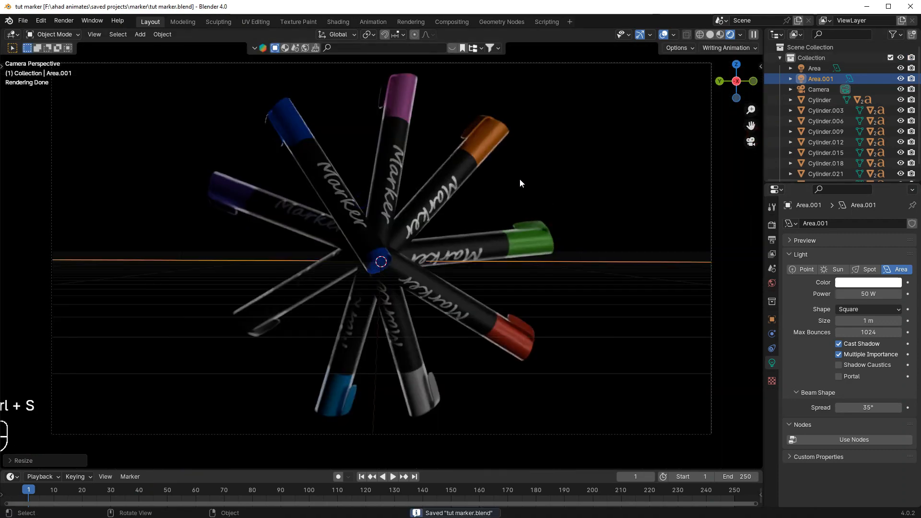
Duplicate the front area light, place the copy on the opposite side of the marker ring and scale it down.
{"action": "scroll", "coordinate": [520, 180], "scroll_direction": "down", "scroll_amount": 2}
{"action": "middle_click_drag", "start_coordinate": [525, 196], "coordinate": [540, 235]}
{"action": "key", "text": "shift+d"}
{"action": "middle_click_drag", "start_coordinate": [533, 191], "coordinate": [549, 244], "text": "alt"}
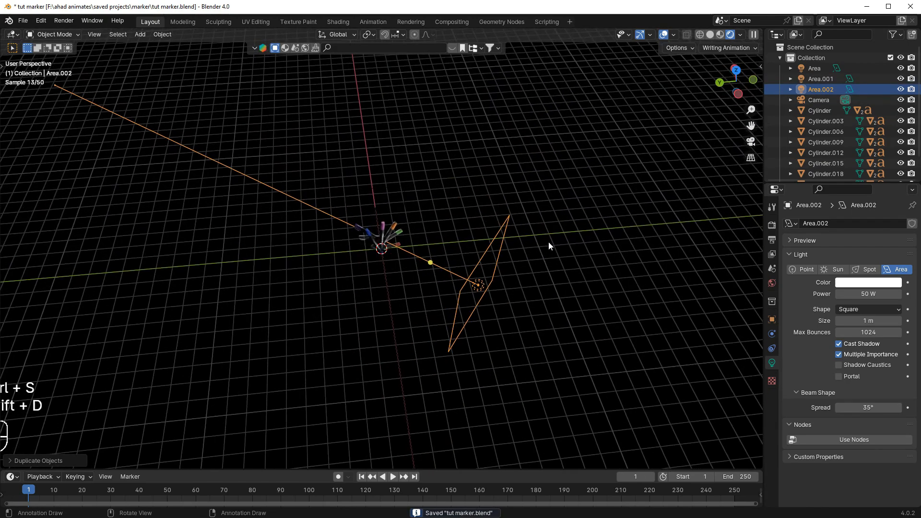
{"action": "left_click", "coordinate": [377, 277]}
{"action": "middle_click_drag", "start_coordinate": [413, 269], "coordinate": [488, 206]}
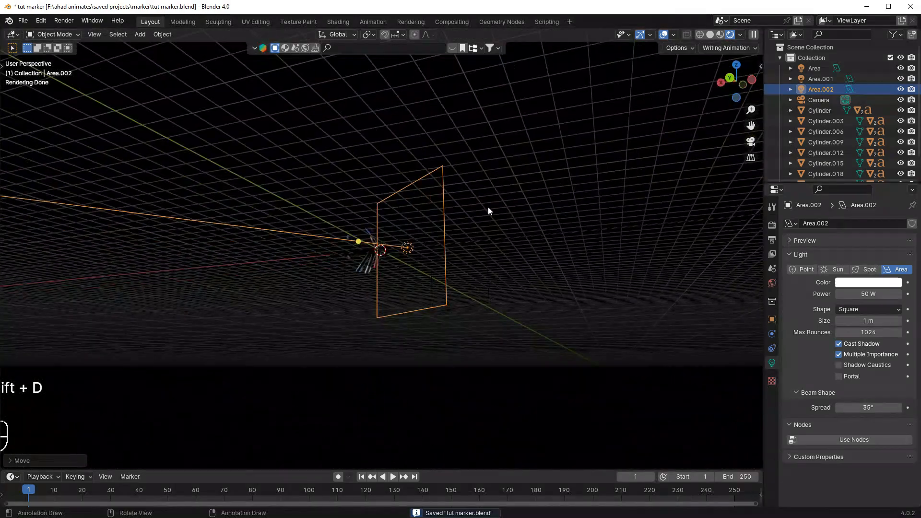
{"action": "key", "text": "g"}
{"action": "left_click", "coordinate": [445, 333]}
{"action": "key", "text": "s"}
{"action": "left_click", "coordinate": [395, 341]}
Aim the third area light at the marker ring with interactive light tracking.
{"action": "middle_click_drag", "start_coordinate": [403, 303], "coordinate": [354, 354]}
{"action": "key", "text": "shift+r"}
{"action": "key", "text": "ctrl+z"}
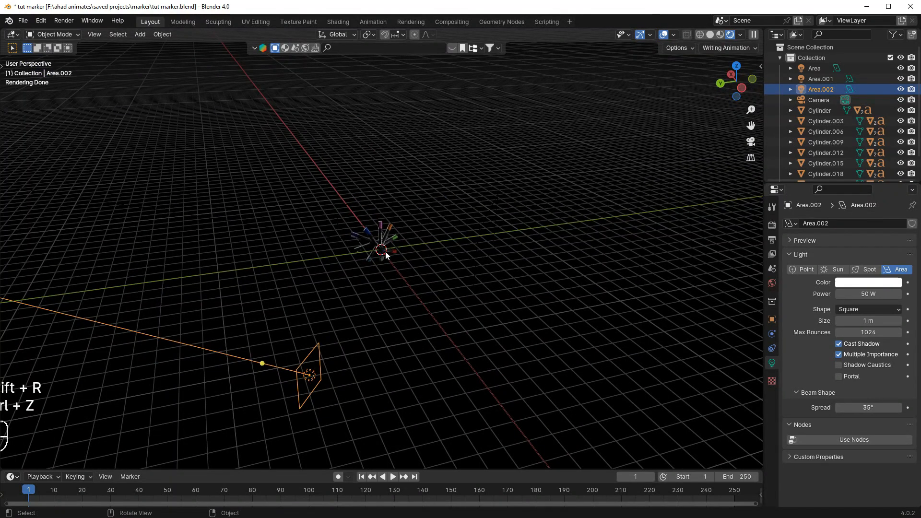
{"action": "key", "text": "shift+r"}
{"action": "key", "text": "ctrl+z"}
{"action": "key", "text": "shift+t"}
{"action": "left_click", "coordinate": [378, 237]}
{"action": "middle_click_drag", "start_coordinate": [442, 209], "coordinate": [672, 156]}
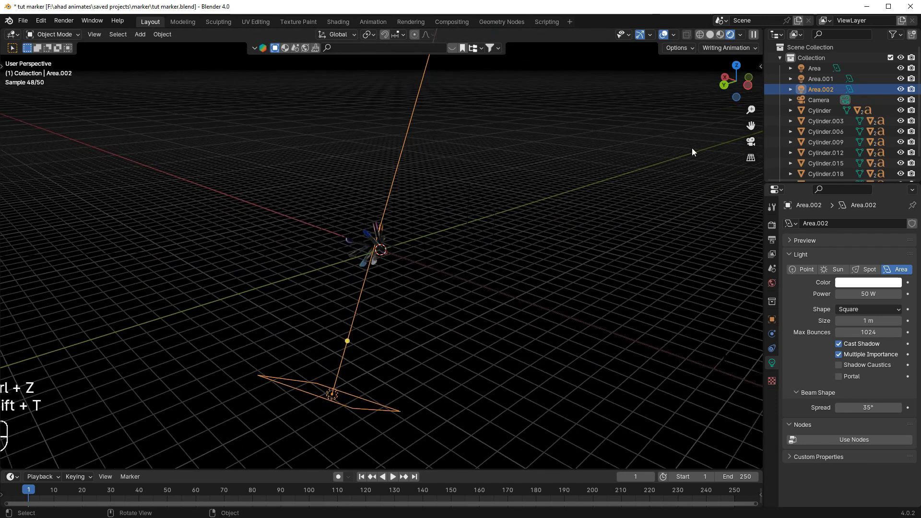
Set the third area light's power to 80 W while viewing through the camera.
{"action": "left_click", "coordinate": [750, 142]}
{"action": "left_click_drag", "start_coordinate": [863, 293], "coordinate": [885, 293]}
{"action": "left_click", "coordinate": [868, 294]}
{"action": "type", "text": "80"}
{"action": "key", "text": "Return"}
Move the third area light farther out to the side and re-aim it at the marker ring with light tracking.
{"action": "key", "text": "KP_0"}
{"action": "key", "text": "g"}
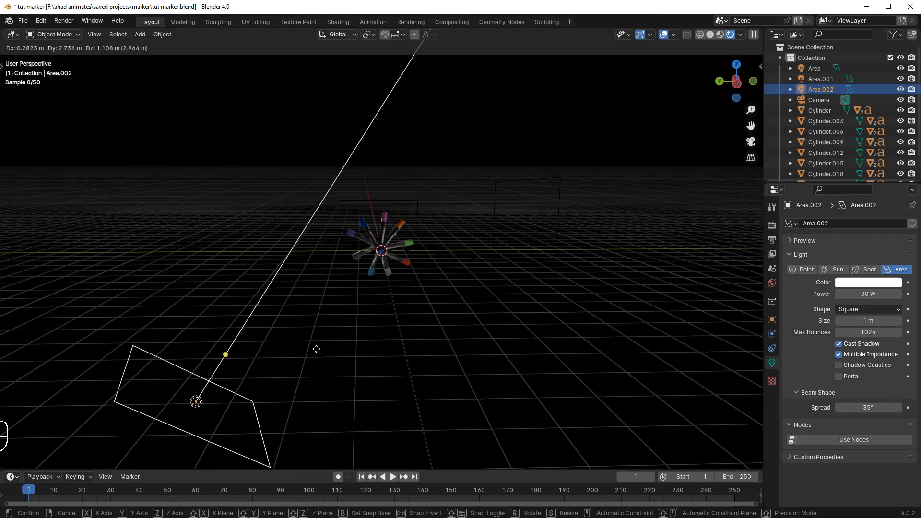
{"action": "left_click", "coordinate": [293, 292]}
{"action": "key", "text": "shift+r"}
{"action": "key", "text": "ctrl+z"}
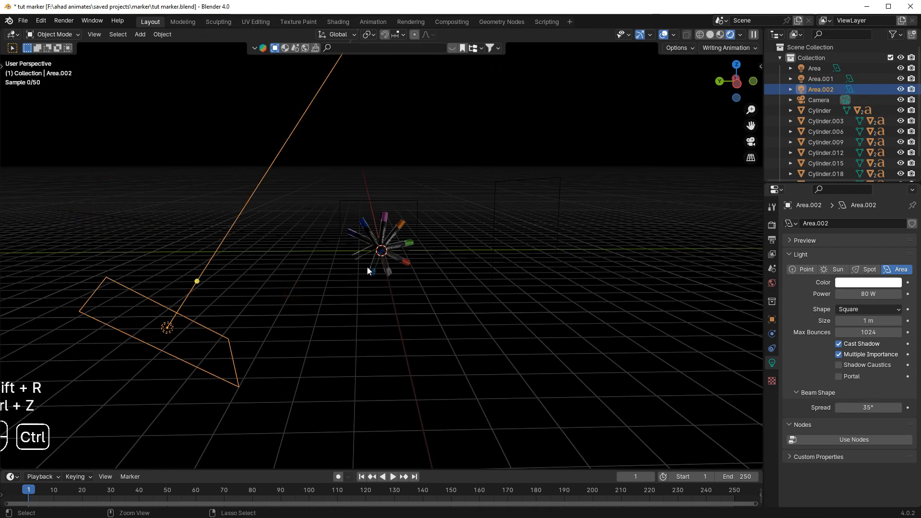
{"action": "key", "text": "shift+t"}
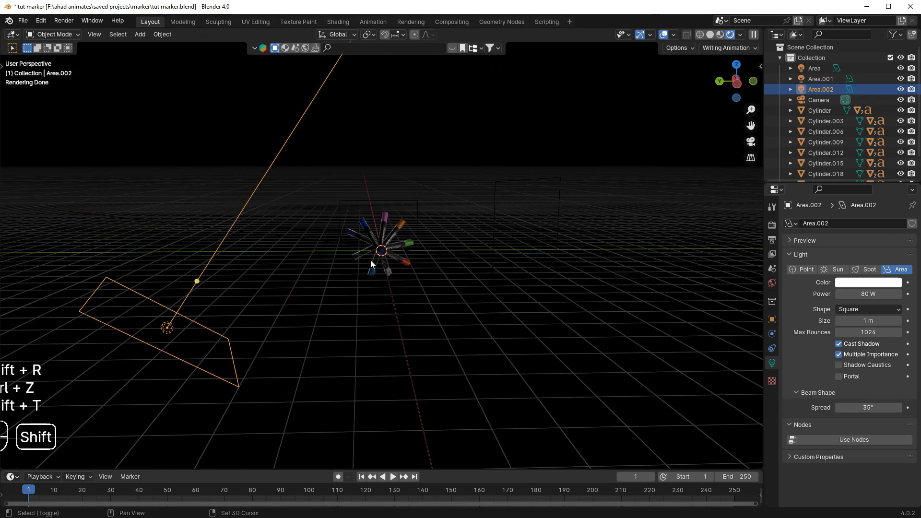
{"action": "left_click", "coordinate": [385, 247]}
Rotate the third area light about Z to adjust its aim and check the markers through the camera.
{"action": "middle_click_drag", "start_coordinate": [402, 246], "coordinate": [498, 255]}
{"action": "key", "text": "t"}
{"action": "key", "text": "z"}
{"action": "right_click", "coordinate": [460, 244]}
{"action": "key", "text": "r"}
{"action": "key", "text": "z"}
{"action": "left_click", "coordinate": [763, 255]}
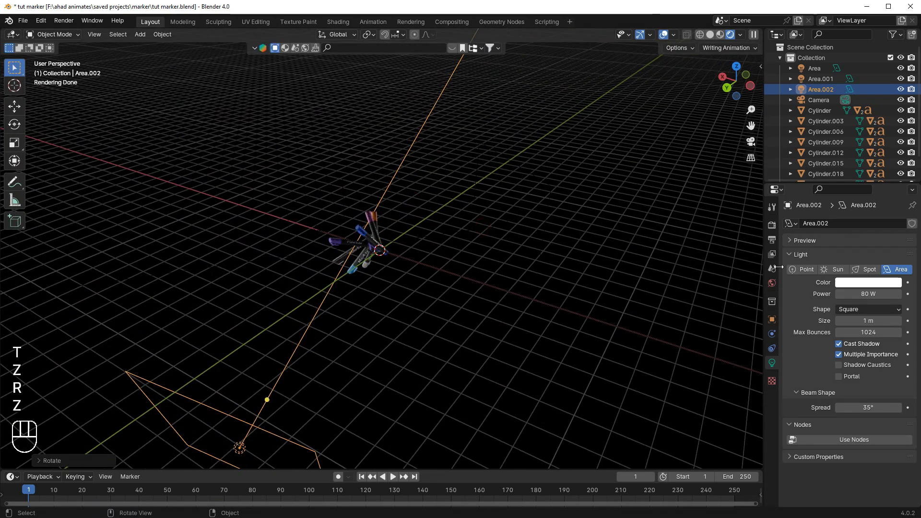
{"action": "left_click", "coordinate": [751, 144]}
{"action": "scroll", "coordinate": [591, 231], "scroll_direction": "up", "scroll_amount": 3}
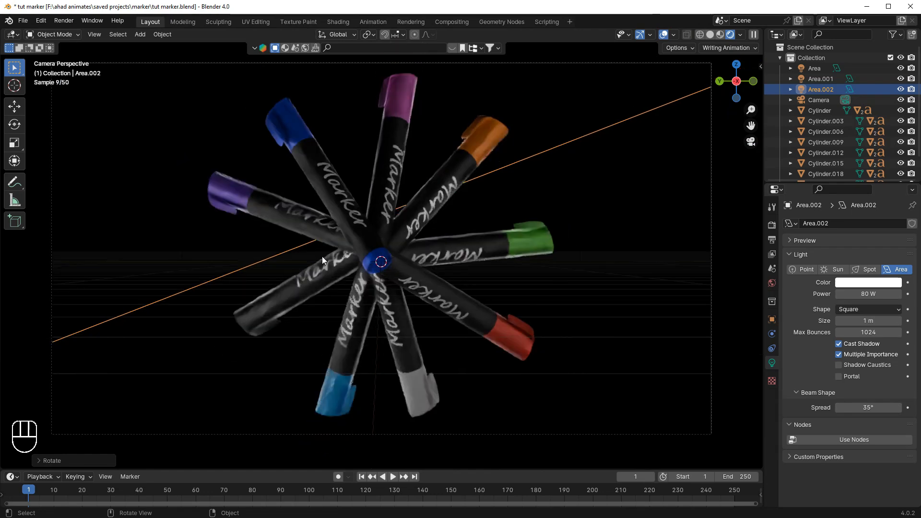
Add a new area light, raise it along Z about 4.9 m above the marker ring and scale it up.
{"action": "middle_click_drag", "start_coordinate": [322, 256], "coordinate": [381, 214]}
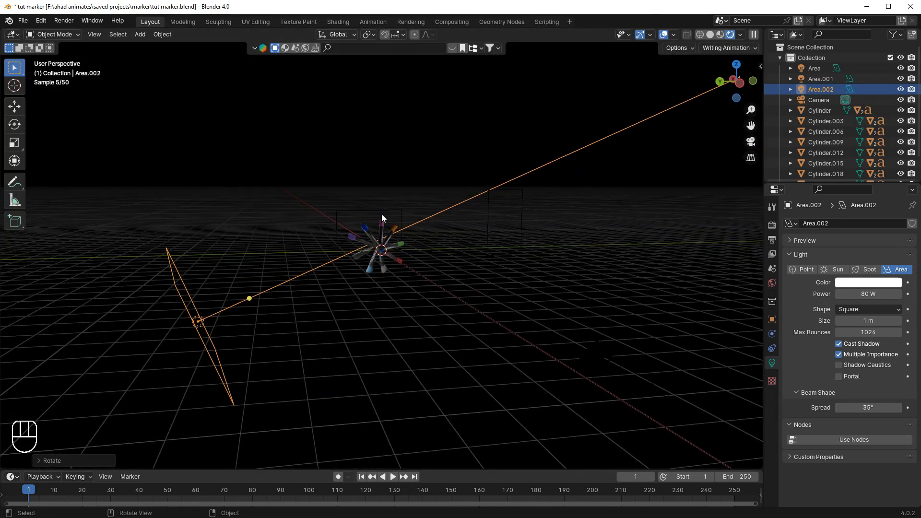
{"action": "key", "text": "shift+a"}
{"action": "left_click", "coordinate": [442, 248]}
{"action": "key", "text": "g"}
{"action": "key", "text": "z"}
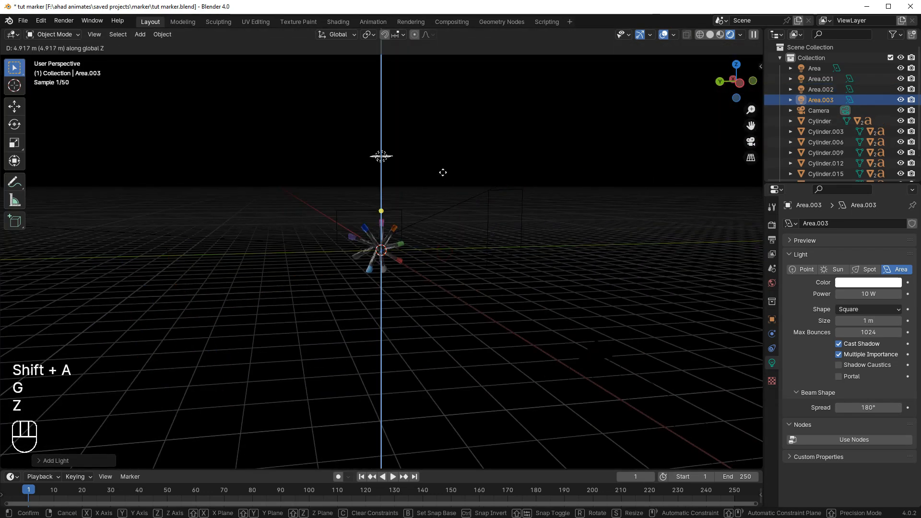
{"action": "left_click", "coordinate": [438, 171]}
{"action": "key", "text": "s"}
{"action": "left_click", "coordinate": [567, 212]}
Shift the overhead area light slightly along X and tilt it slightly about Y above the markers.
{"action": "middle_click_drag", "start_coordinate": [566, 214], "coordinate": [560, 240]}
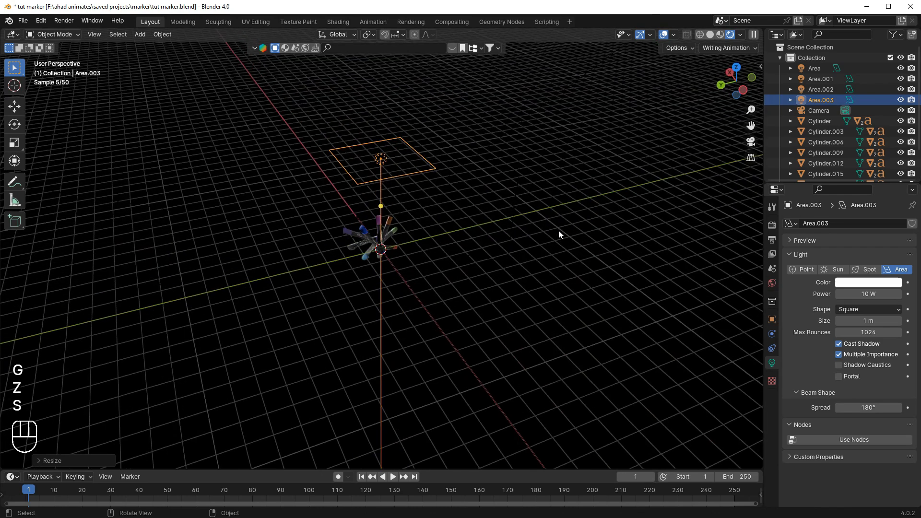
{"action": "key", "text": "g"}
{"action": "key", "text": "y"}
{"action": "key", "text": "g"}
{"action": "key", "text": "x"}
{"action": "key", "text": "r"}
{"action": "key", "text": "x"}
{"action": "key", "text": "4"}
{"action": "left_click", "coordinate": [631, 276]}
{"action": "key", "text": "r"}
{"action": "key", "text": "y"}
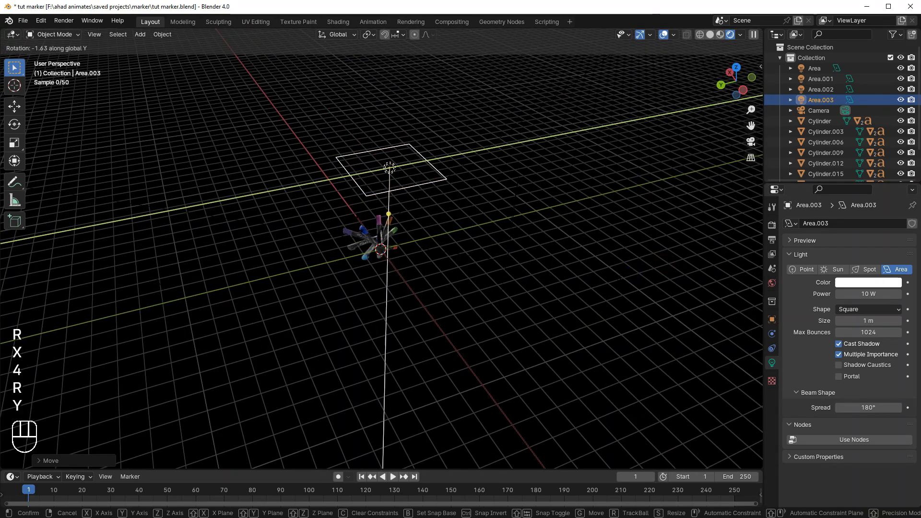
{"action": "left_click", "coordinate": [618, 277]}
{"action": "key", "text": "g"}
{"action": "key", "text": "x"}
{"action": "left_click", "coordinate": [607, 270]}
Set the overhead area light's power to 20 W and its beam spread to 120°.
{"action": "left_click_drag", "start_coordinate": [862, 294], "coordinate": [878, 293]}
{"action": "left_click", "coordinate": [863, 293]}
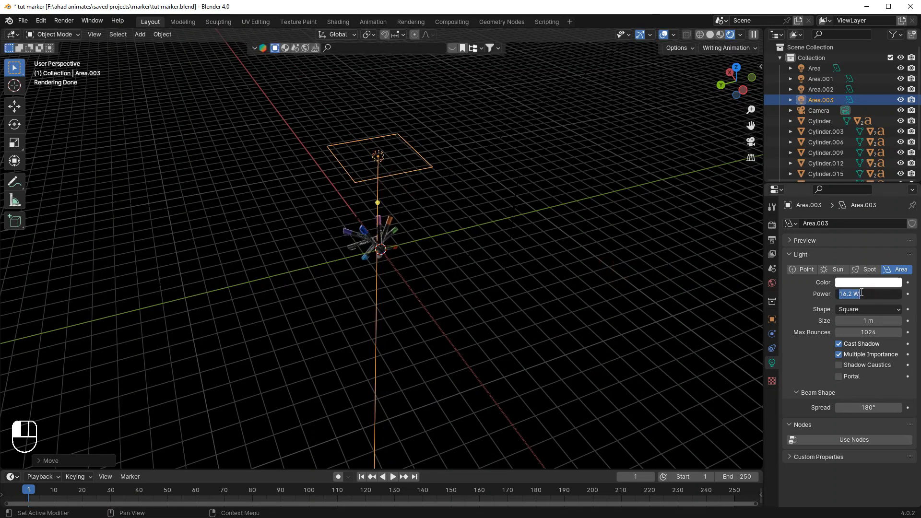
{"action": "type", "text": "20"}
{"action": "key", "text": "Return"}
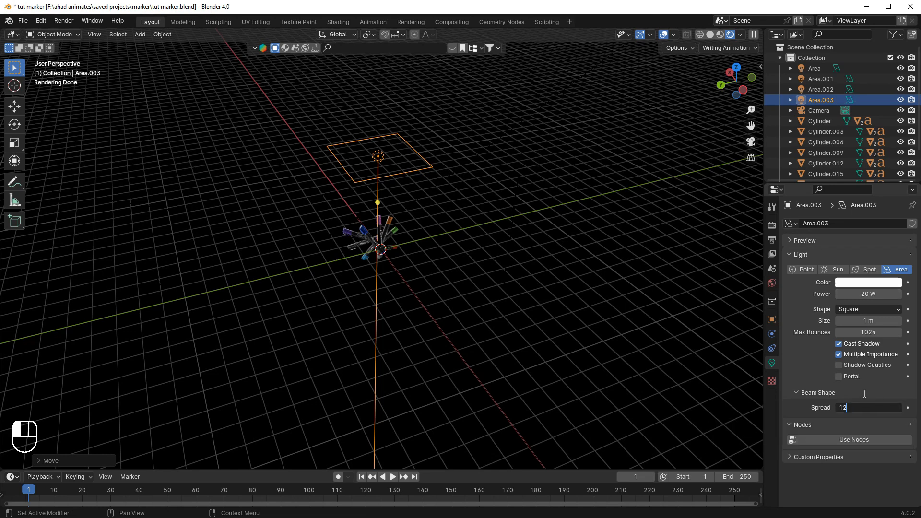
{"action": "type", "text": "120"}
{"action": "key", "text": "Return"}
Return to the camera view, save the file and examine the lit markers up close.
{"action": "left_click", "coordinate": [751, 142]}
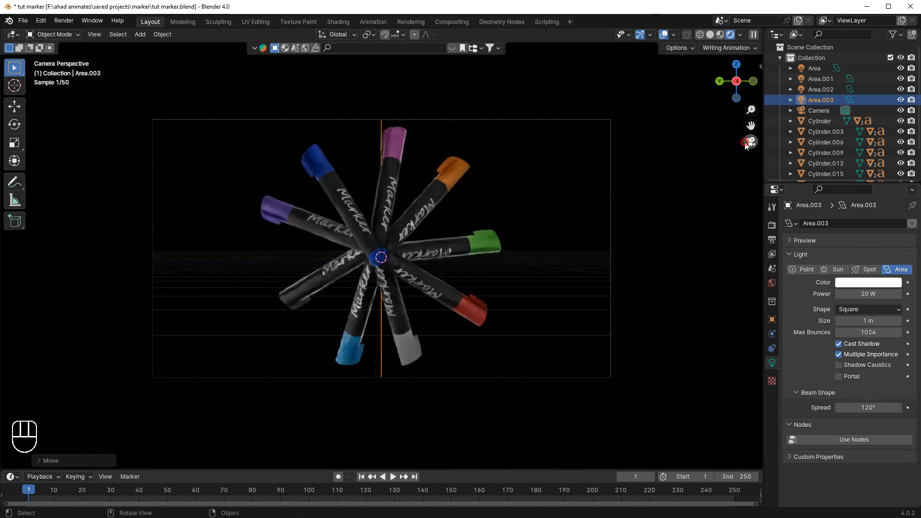
{"action": "key", "text": "ctrl+s"}
{"action": "left_click", "coordinate": [546, 196]}
{"action": "scroll", "coordinate": [530, 229], "scroll_direction": "up", "scroll_amount": 2}
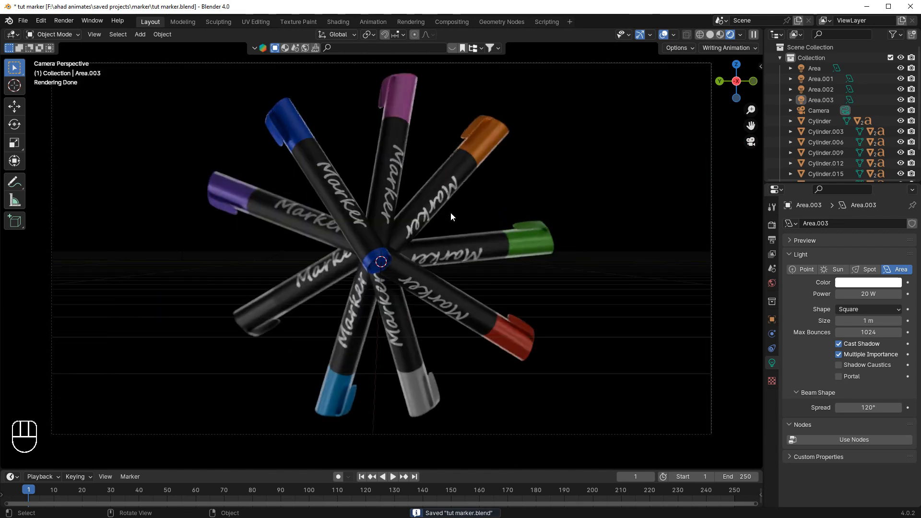
{"action": "scroll", "coordinate": [412, 213], "scroll_direction": "up", "scroll_amount": 3}
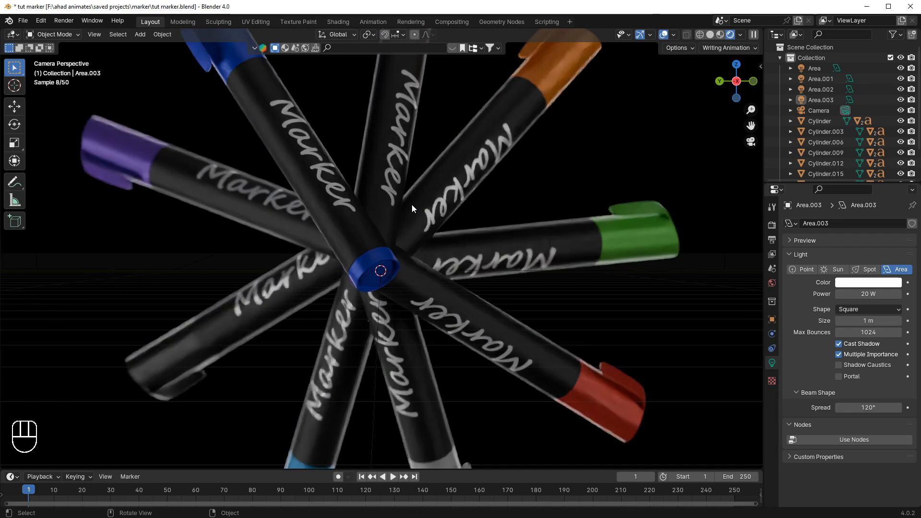
{"action": "scroll", "coordinate": [521, 288], "scroll_direction": "down", "scroll_amount": 5}
Select the camera and set its depth of field F-Stop to 0.3.
{"action": "left_click", "coordinate": [557, 404]}
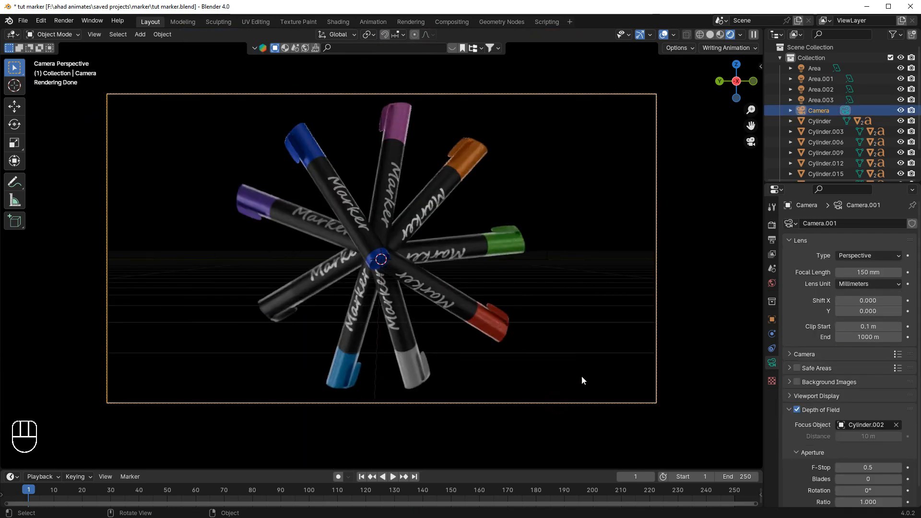
{"action": "left_click_drag", "start_coordinate": [872, 468], "coordinate": [869, 468]}
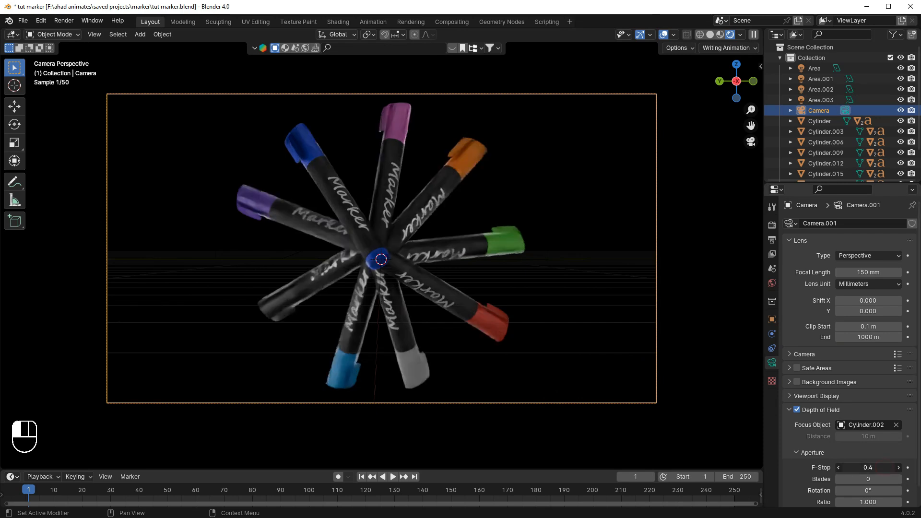
{"action": "left_click", "coordinate": [835, 467]}
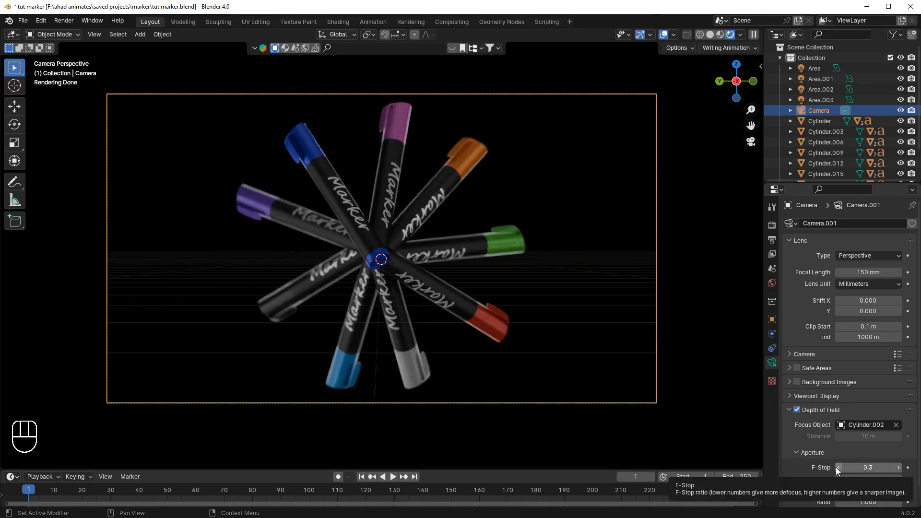
{"action": "left_click", "coordinate": [588, 246]}
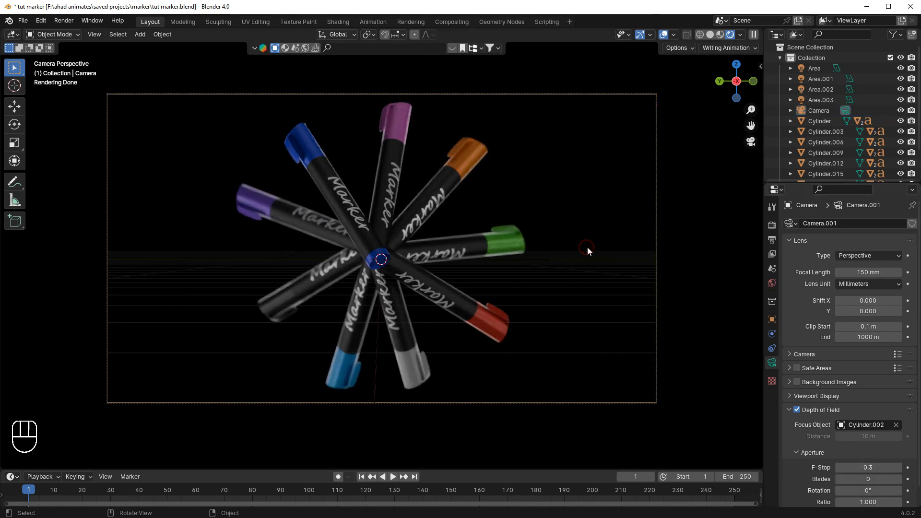
{"action": "scroll", "coordinate": [415, 171], "scroll_direction": "up", "scroll_amount": 2}
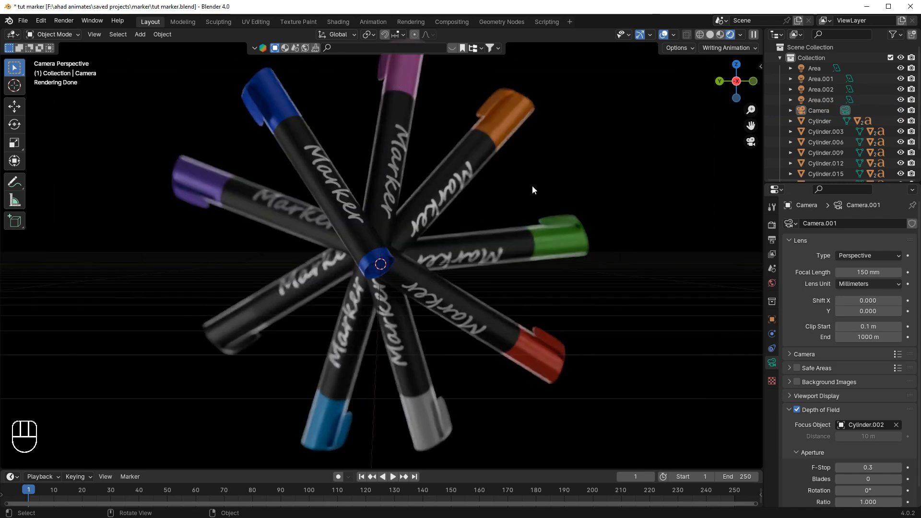
Add a mesh plane at the centre of the marker ring.
{"action": "scroll", "coordinate": [611, 206], "scroll_direction": "down", "scroll_amount": 2}
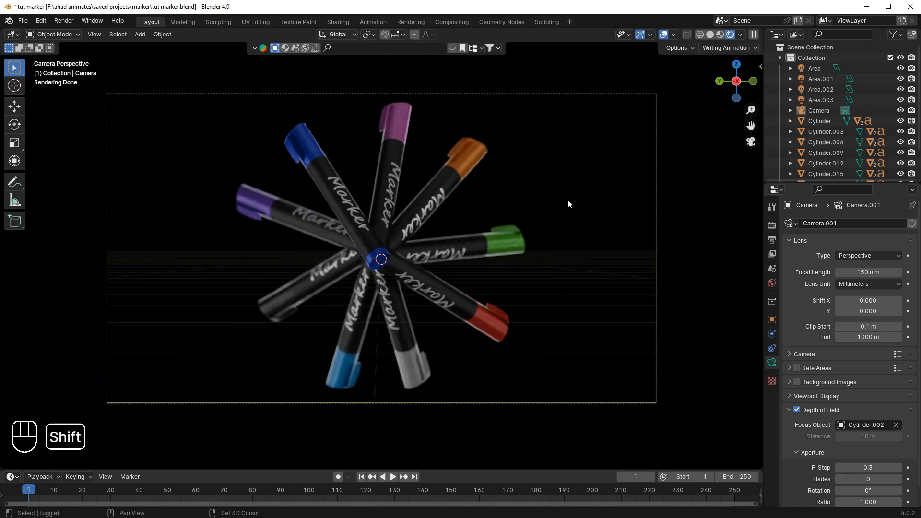
{"action": "key", "text": "shift+a"}
{"action": "mouse_move", "coordinate": [567, 198]}
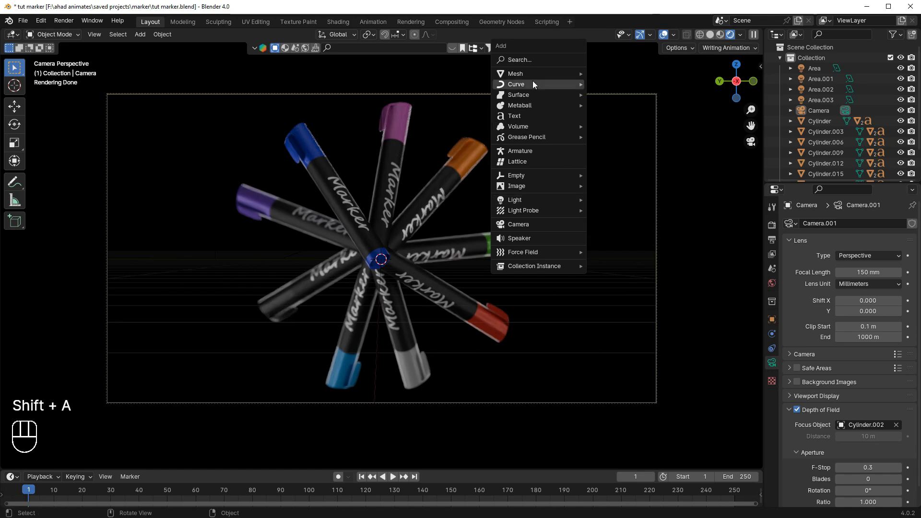
{"action": "left_click", "coordinate": [600, 77]}
{"action": "middle_click_drag", "start_coordinate": [600, 144], "coordinate": [552, 168]}
Rotate the new plane 90° about the global Y axis so it stands upright.
{"action": "key", "text": "r"}
{"action": "key", "text": "x"}
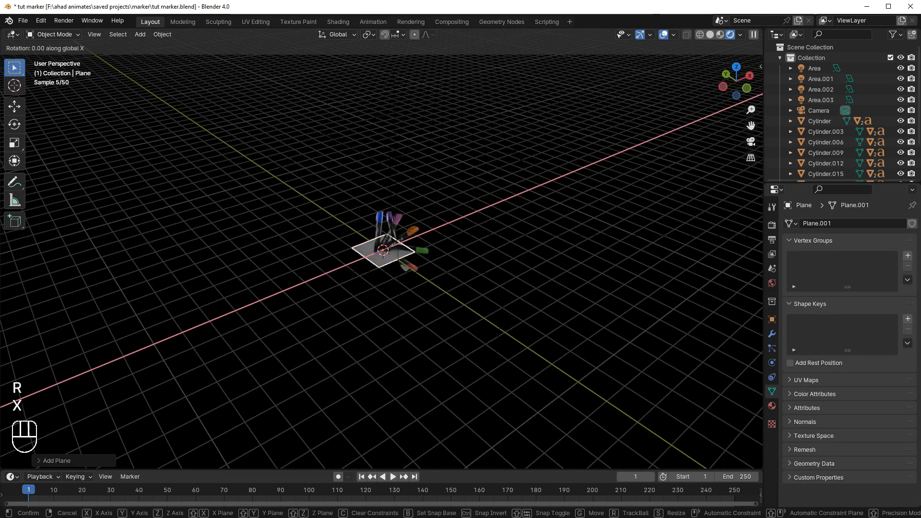
{"action": "left_click", "coordinate": [454, 210]}
{"action": "key", "text": "r"}
{"action": "key", "text": "y"}
{"action": "key", "text": "9"}
{"action": "key", "text": "0"}
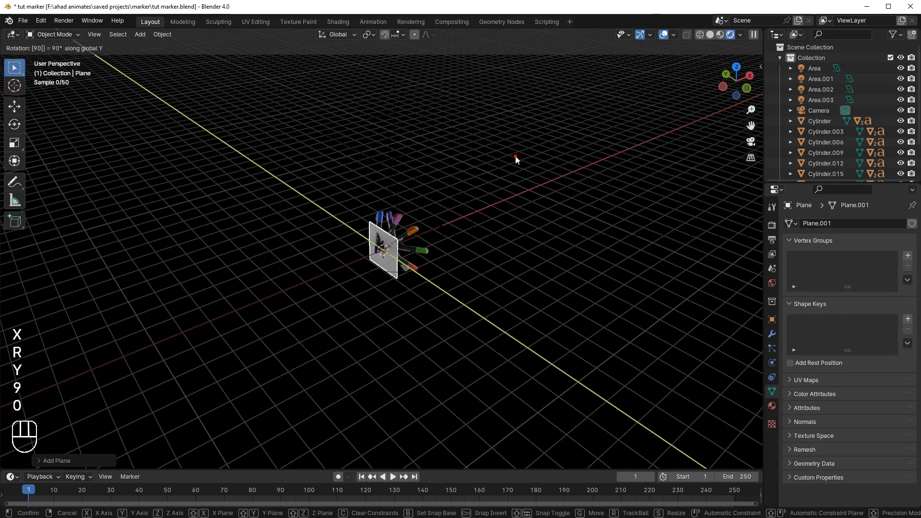
{"action": "left_click", "coordinate": [454, 210]}
Move the upright plane along the X axis to a position behind the markers.
{"action": "middle_click_drag", "start_coordinate": [455, 209], "coordinate": [445, 217]}
{"action": "key", "text": "g"}
{"action": "key", "text": "x"}
{"action": "left_click", "coordinate": [508, 205]}
{"action": "key", "text": "s"}
{"action": "right_click", "coordinate": [127, 249]}
{"action": "key", "text": "g"}
{"action": "key", "text": "x"}
{"action": "left_click", "coordinate": [350, 218]}
Try scaling the plane behind the markers by a factor of 10.
{"action": "key", "text": "s"}
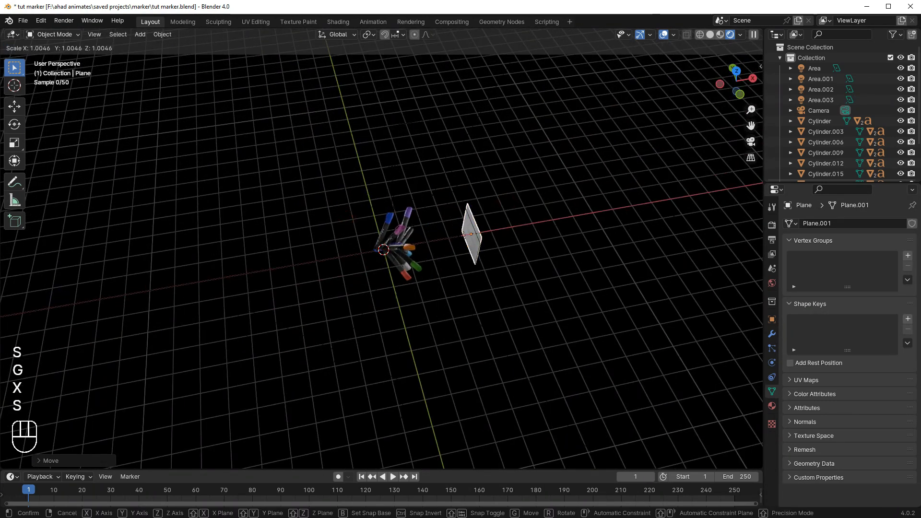
{"action": "right_click", "coordinate": [677, 261]}
{"action": "type", "text": "s10"}
{"action": "left_click", "coordinate": [537, 182]}
{"action": "middle_click_drag", "start_coordinate": [537, 183], "coordinate": [600, 185]}
{"action": "key", "text": "ctrl+z"}
Scale the backdrop plane by a factor of 5, then return to the camera view and save the file.
{"action": "type", "text": "s5"}
{"action": "left_click", "coordinate": [598, 185]}
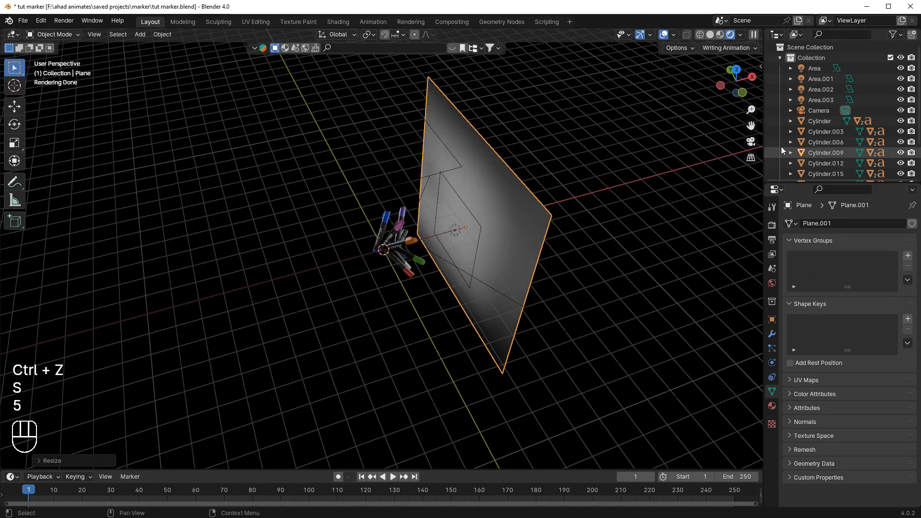
{"action": "left_click", "coordinate": [751, 142]}
{"action": "key", "text": "ctrl+s"}
Give the backdrop plane a new material and try white, light blue and orange as its base color.
{"action": "left_click", "coordinate": [772, 406]}
{"action": "left_click", "coordinate": [862, 268]}
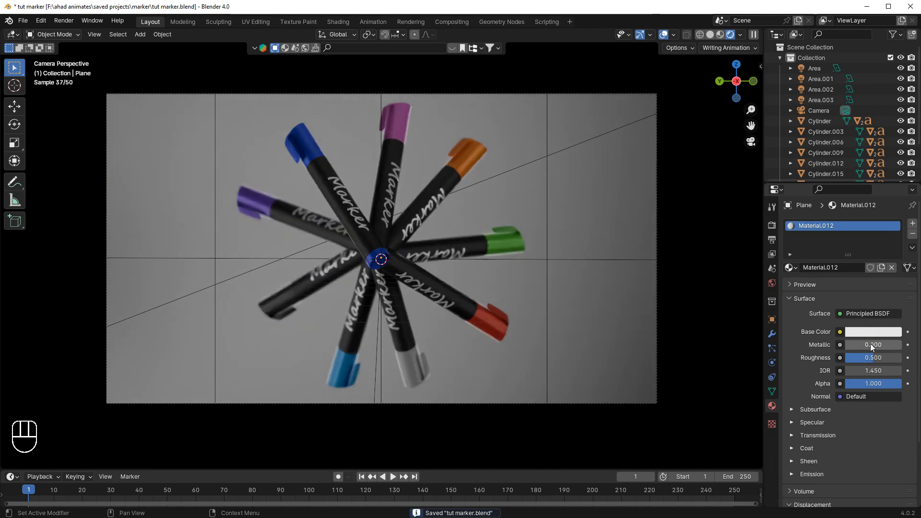
{"action": "left_click", "coordinate": [873, 331]}
{"action": "left_click_drag", "start_coordinate": [894, 226], "coordinate": [893, 168]}
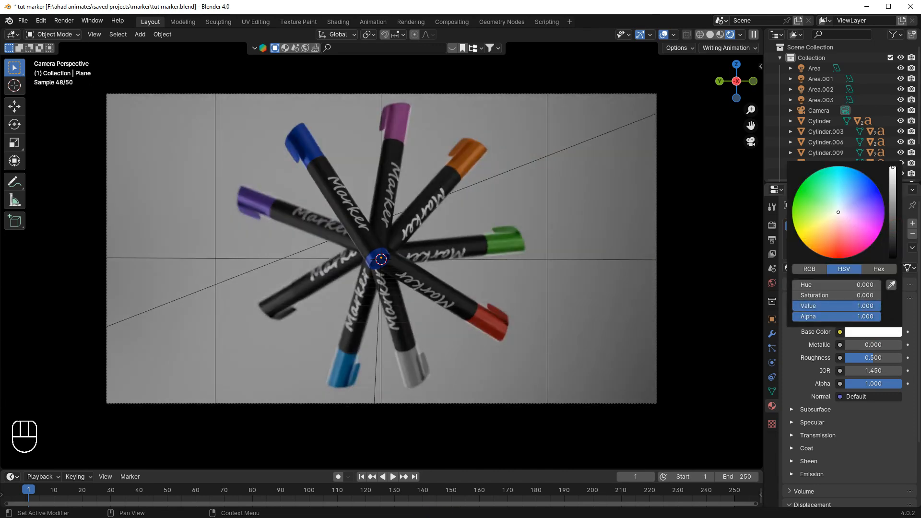
{"action": "left_click", "coordinate": [853, 198]}
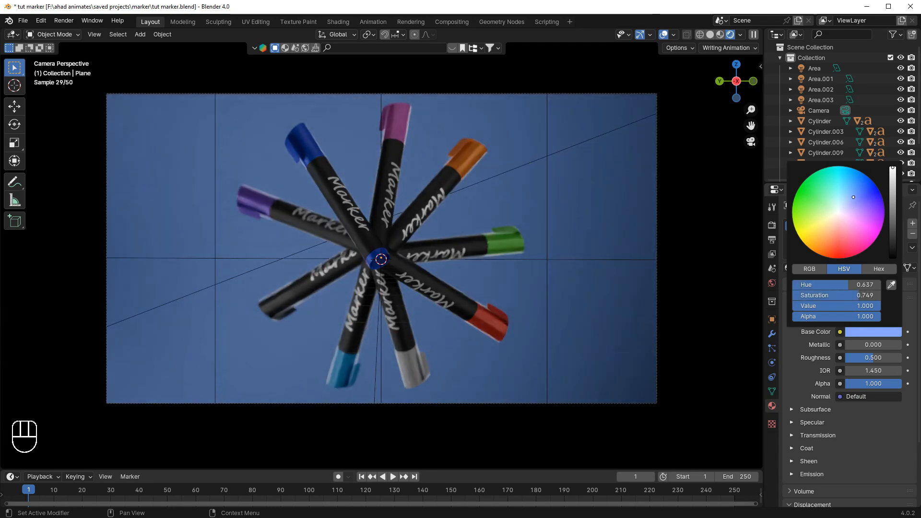
{"action": "mouse_move", "coordinate": [855, 197]}
{"action": "left_mouse_down"}
{"action": "mouse_move", "coordinate": [860, 228]}
{"action": "mouse_move", "coordinate": [833, 235]}
{"action": "left_mouse_up"}
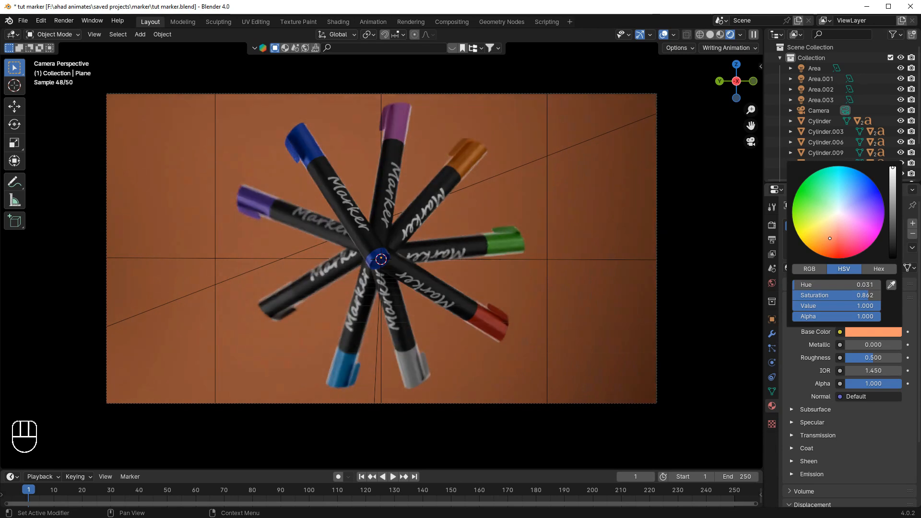
Sample the dark blue marker cap as the backdrop's base color and set the material's roughness to 0.3.
{"action": "left_click", "coordinate": [891, 285]}
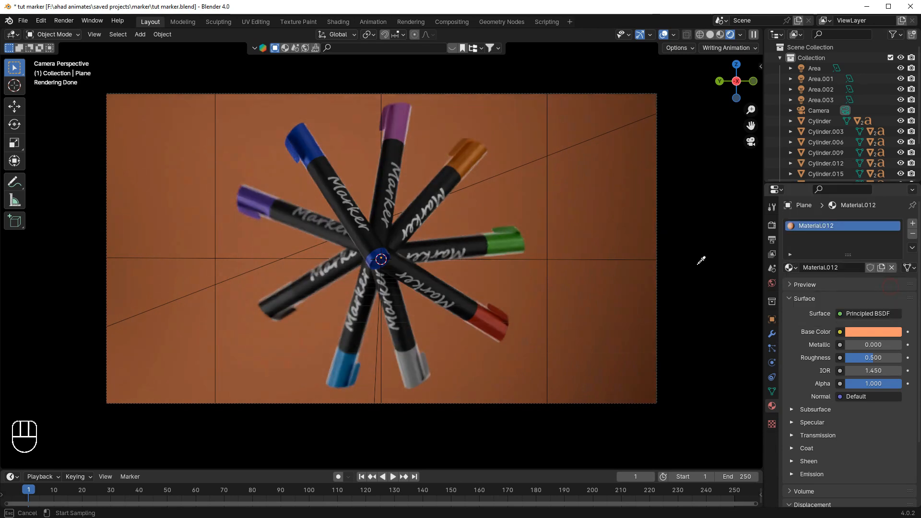
{"action": "left_click", "coordinate": [299, 136]}
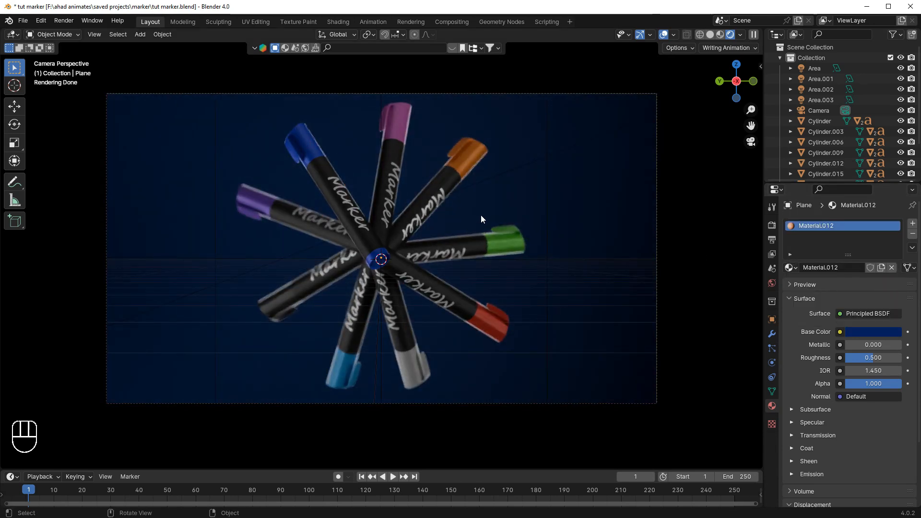
{"action": "left_click", "coordinate": [874, 358]}
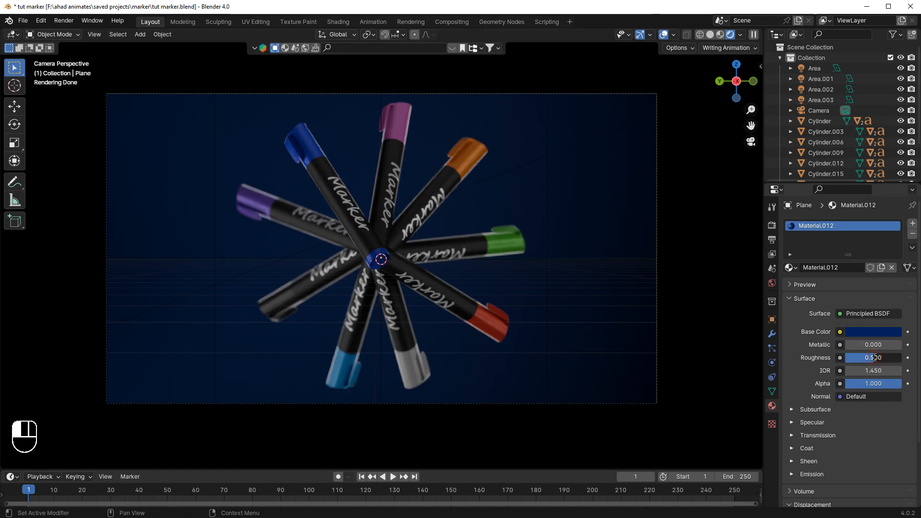
{"action": "type", "text": "0.3"}
{"action": "key", "text": "Return"}
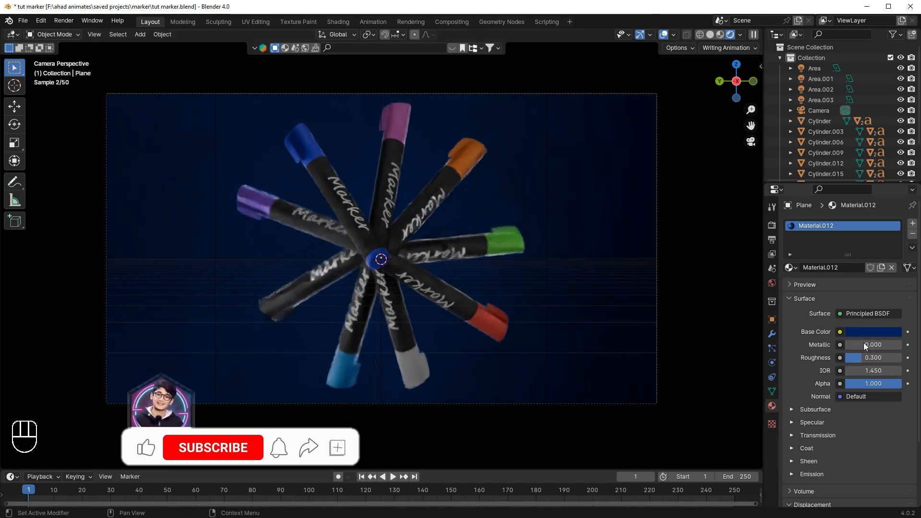
Try brighter and softer blue base colors on the backdrop, then undo the color changes.
{"action": "left_click", "coordinate": [868, 332]}
{"action": "left_click_drag", "start_coordinate": [892, 207], "coordinate": [892, 168]}
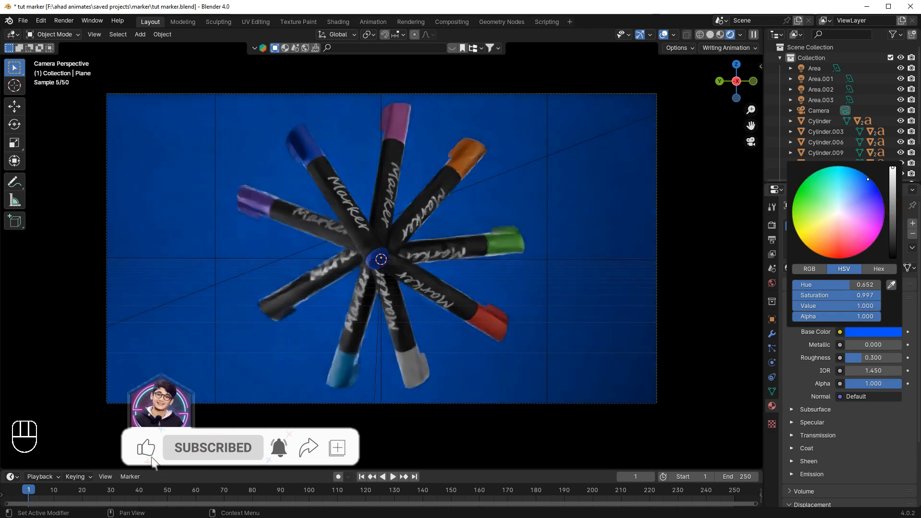
{"action": "left_click", "coordinate": [856, 197]}
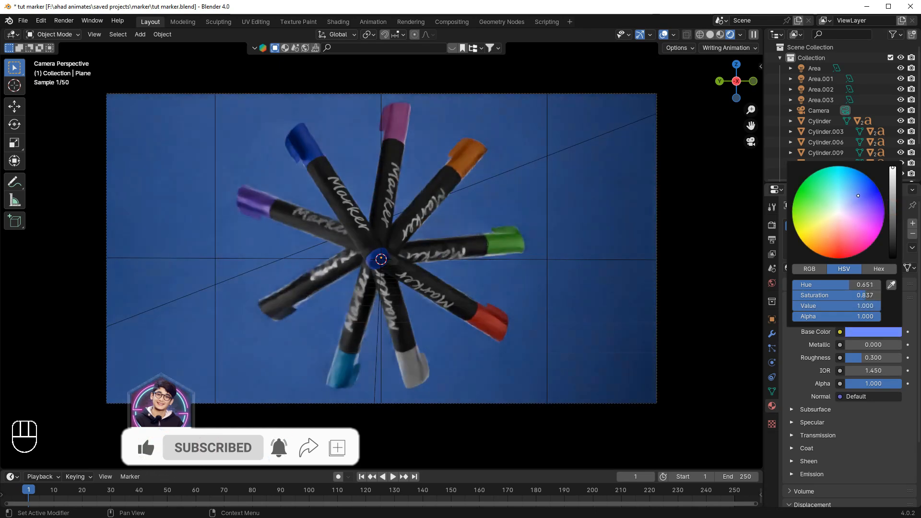
{"action": "left_click", "coordinate": [864, 191]}
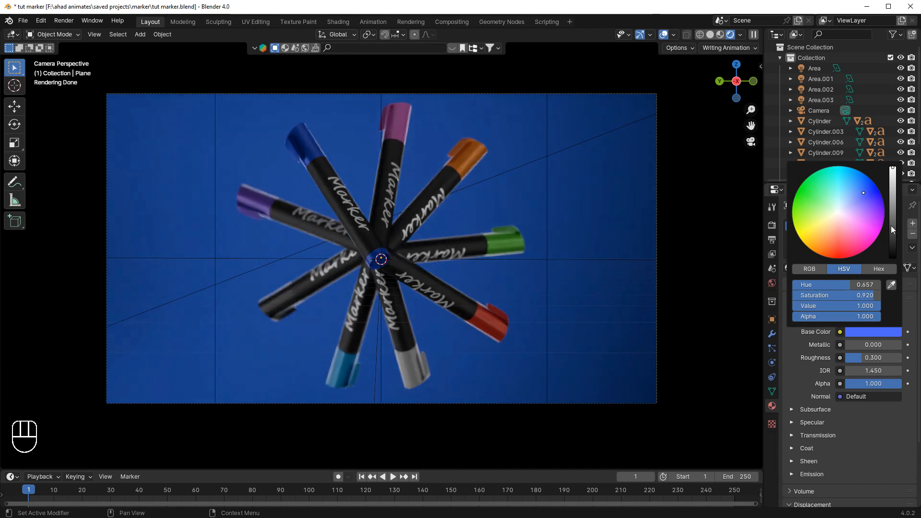
{"action": "left_click_drag", "start_coordinate": [891, 225], "coordinate": [892, 257]}
{"action": "key", "text": "ctrl+z"}
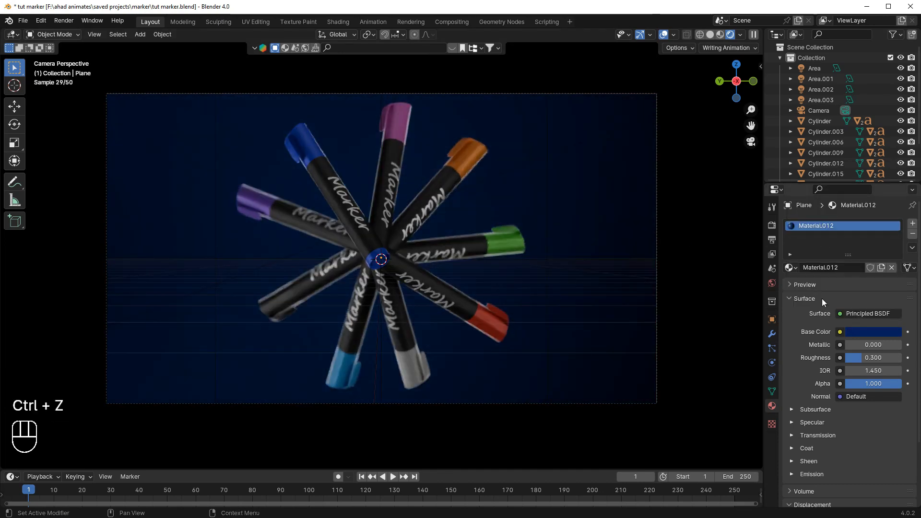
Brighten the backdrop's base color to a light violet-blue and save the file.
{"action": "key", "text": "ctrl+s"}
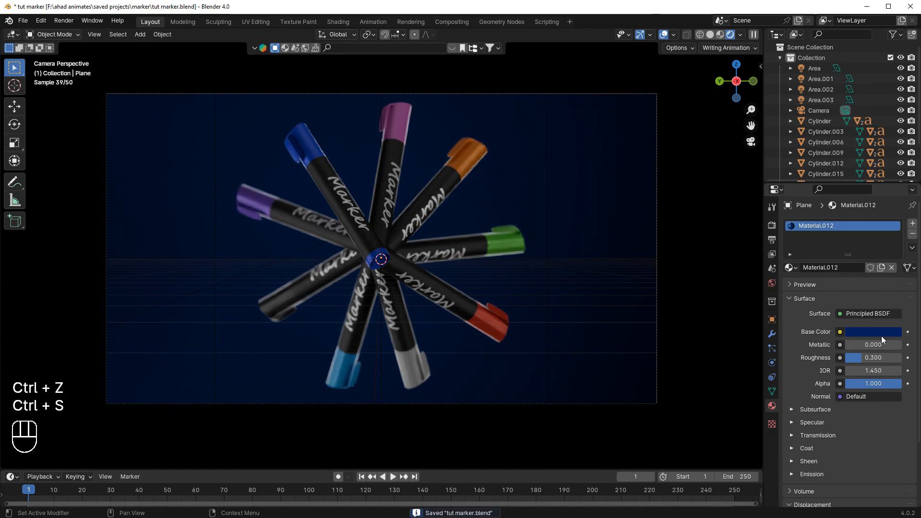
{"action": "left_click", "coordinate": [882, 331]}
{"action": "mouse_move", "coordinate": [892, 224]}
{"action": "left_mouse_down"}
{"action": "mouse_move", "coordinate": [893, 167]}
{"action": "mouse_move", "coordinate": [858, 194]}
{"action": "left_mouse_up"}
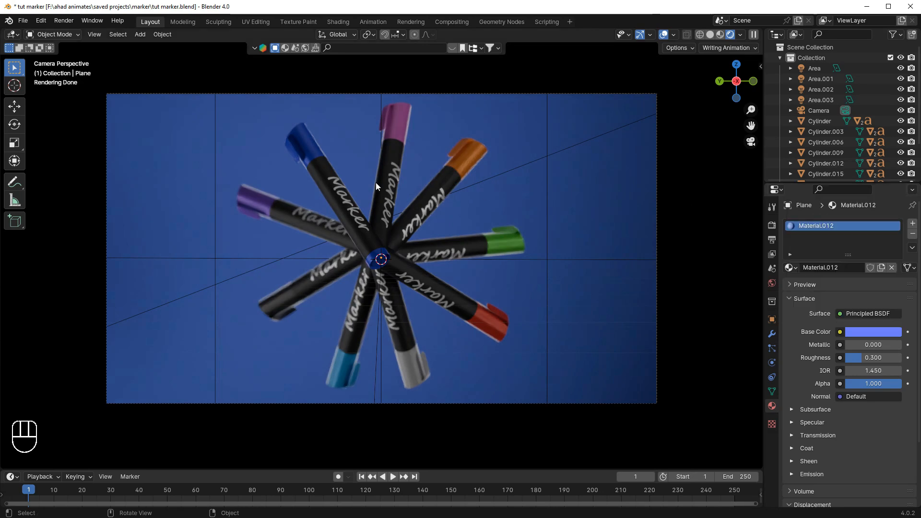
{"action": "key", "text": "ctrl+s"}
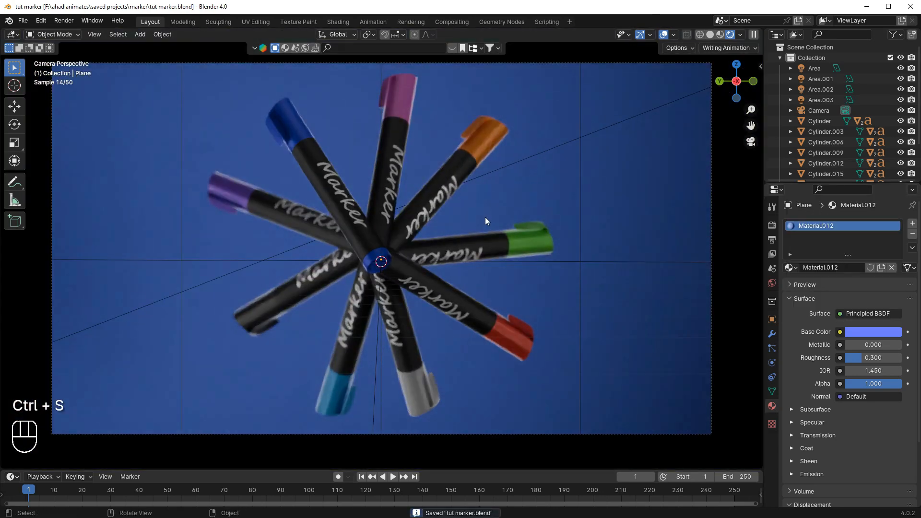
Set the Cycles final render's maximum samples to 100.
{"action": "left_click", "coordinate": [772, 225]}
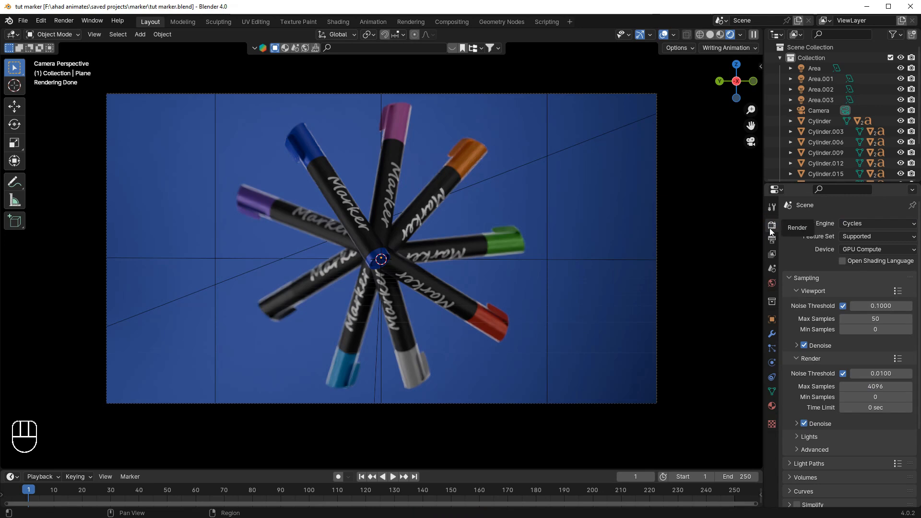
{"action": "scroll", "coordinate": [813, 295], "scroll_direction": "down", "scroll_amount": 5}
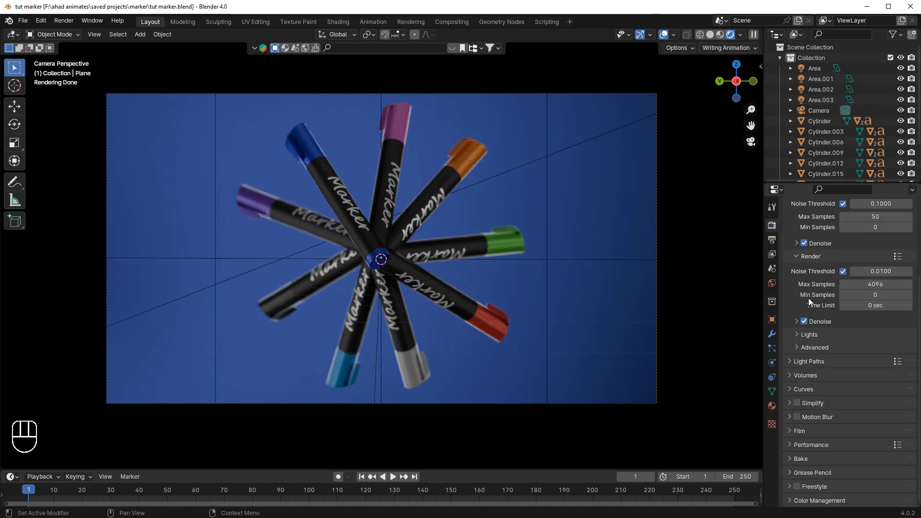
{"action": "left_click", "coordinate": [886, 284]}
{"action": "type", "text": "100"}
{"action": "key", "text": "Return"}
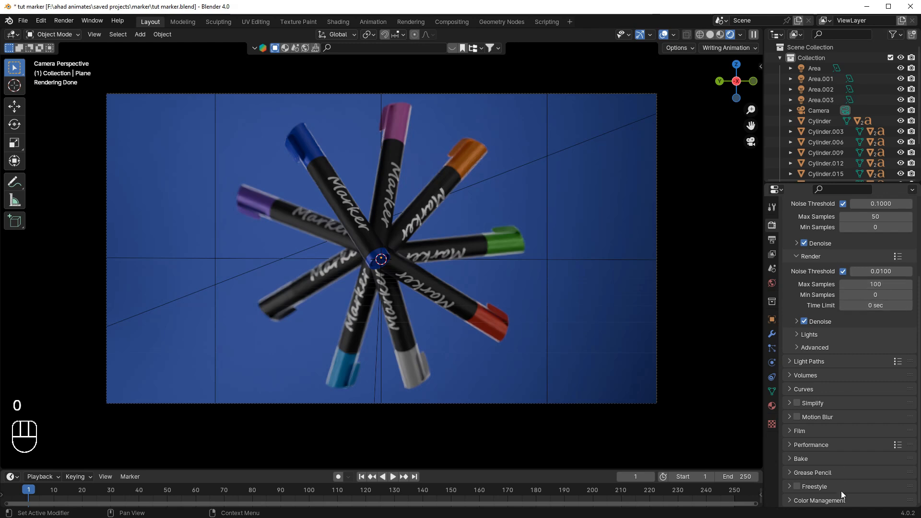
Try the Filmic view transform in the color management settings and switch back to AgX.
{"action": "scroll", "coordinate": [832, 414], "scroll_direction": "down", "scroll_amount": 5}
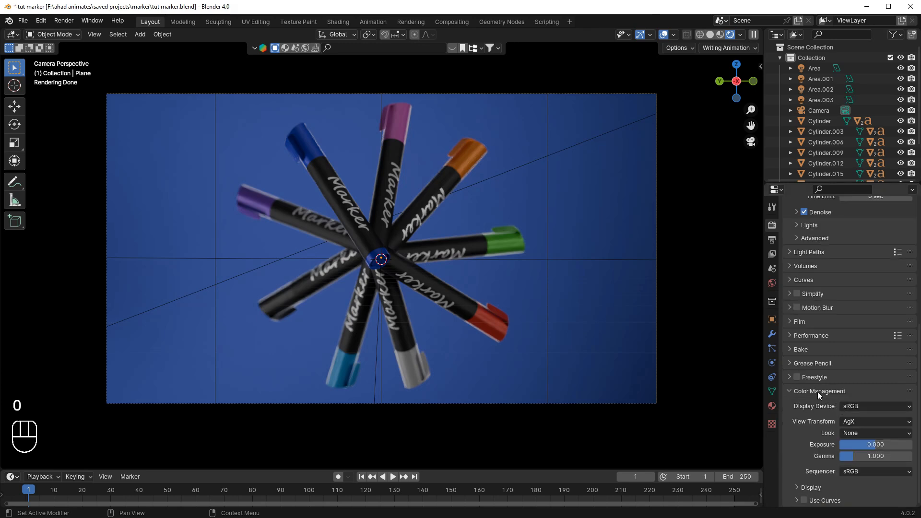
{"action": "left_click", "coordinate": [869, 422]}
{"action": "left_click", "coordinate": [868, 430]}
{"action": "left_click", "coordinate": [859, 421]}
{"action": "left_click", "coordinate": [866, 456]}
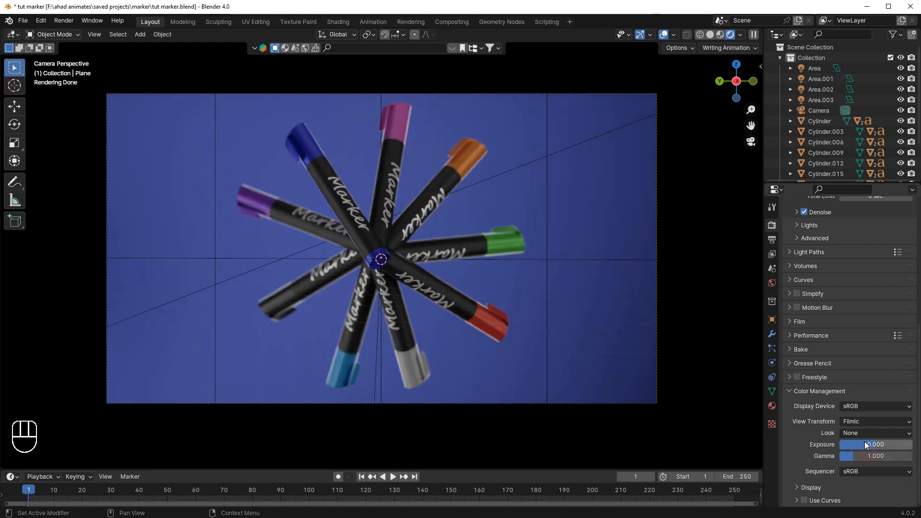
{"action": "left_click", "coordinate": [861, 422]}
{"action": "left_click", "coordinate": [866, 447]}
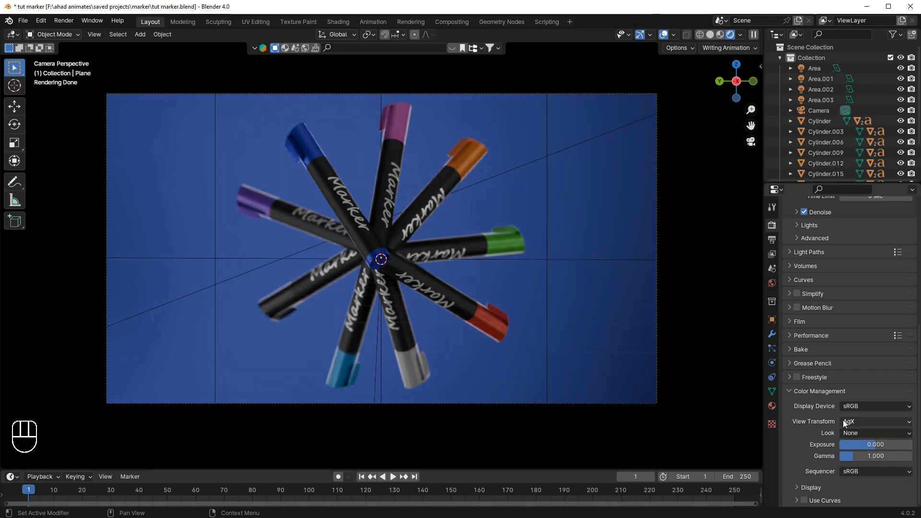
Try the Punchy look in the color management settings, then choose Medium High Contrast.
{"action": "left_click", "coordinate": [848, 433]}
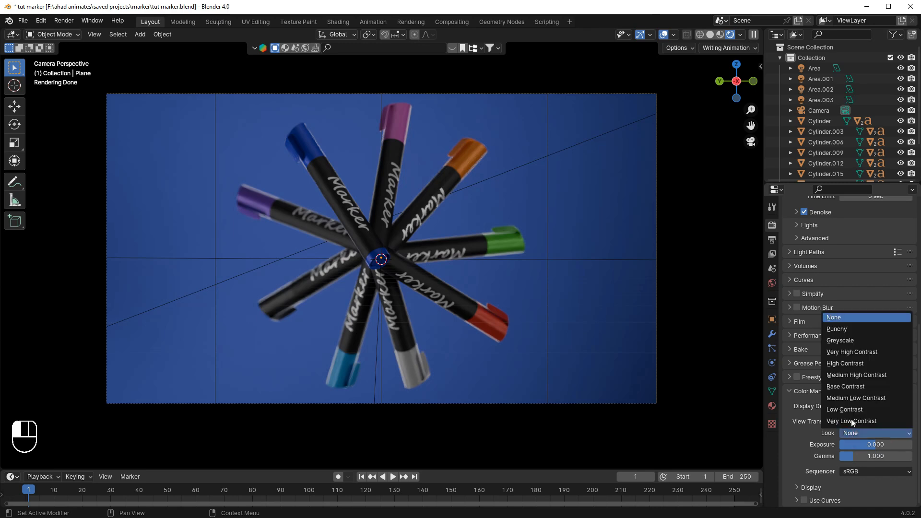
{"action": "left_click", "coordinate": [837, 329]}
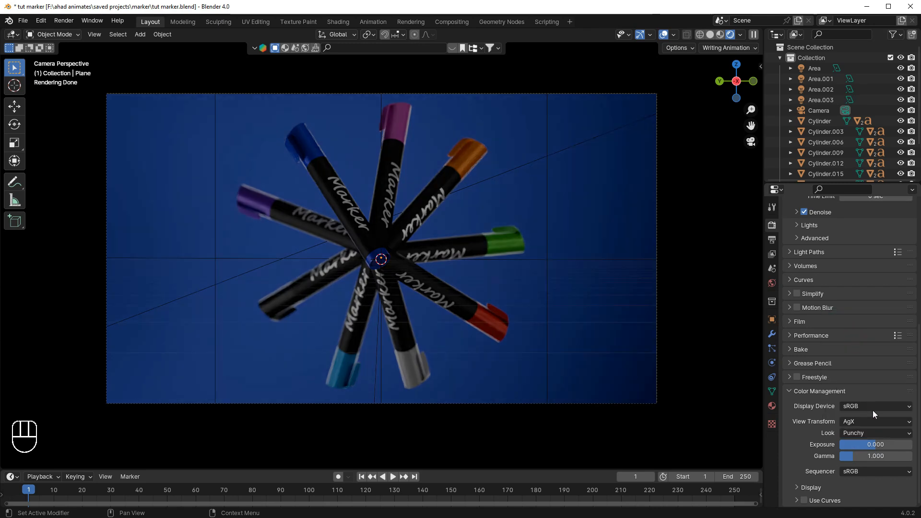
{"action": "left_click", "coordinate": [863, 433]}
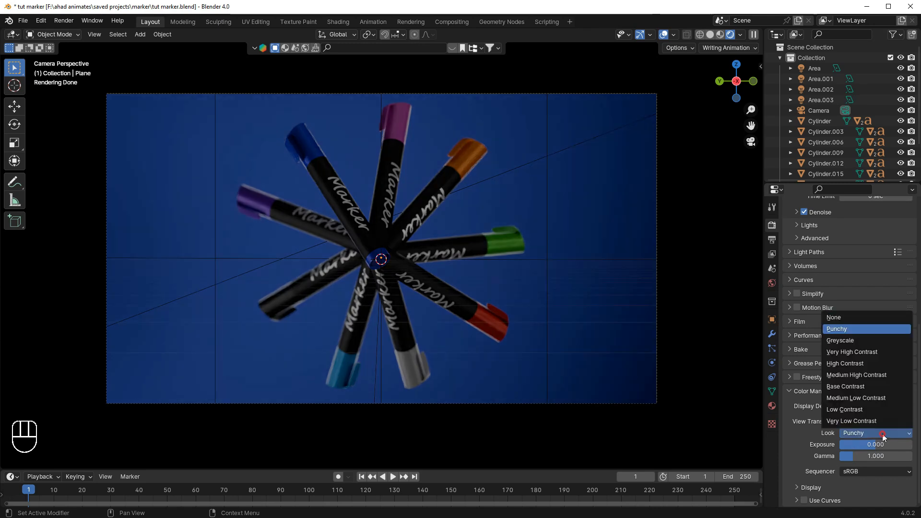
{"action": "left_click", "coordinate": [869, 377]}
Set the color management exposure to 0.2 and the gamma to 1.2.
{"action": "left_click_drag", "start_coordinate": [893, 443], "coordinate": [873, 443]}
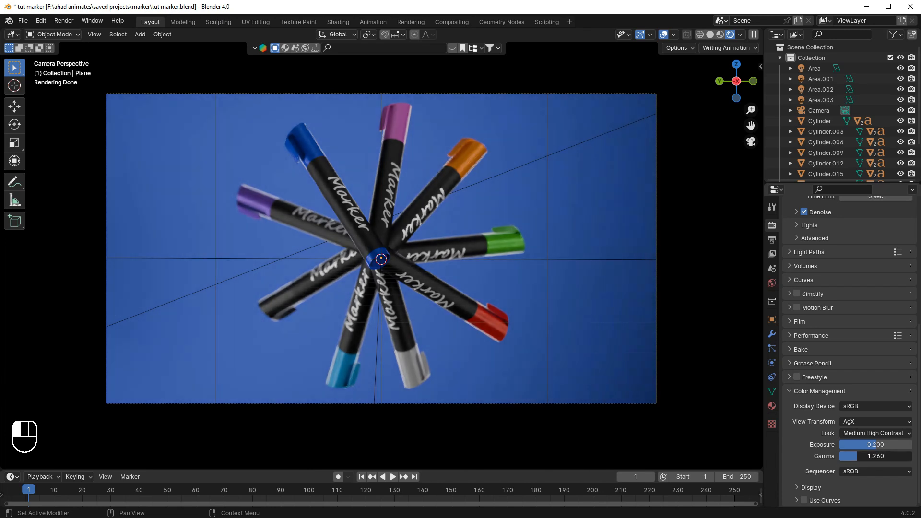
{"action": "left_click", "coordinate": [858, 456]}
{"action": "type", "text": "1.2"}
{"action": "key", "text": "Return"}
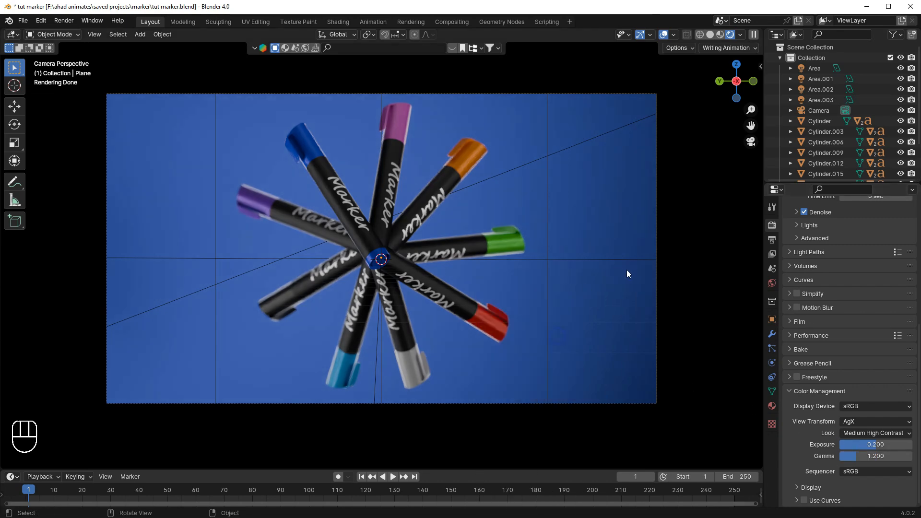
Save the file and examine the markers up close against the blue backdrop.
{"action": "key", "text": "ctrl+s"}
{"action": "scroll", "coordinate": [449, 222], "scroll_direction": "up", "scroll_amount": 10}
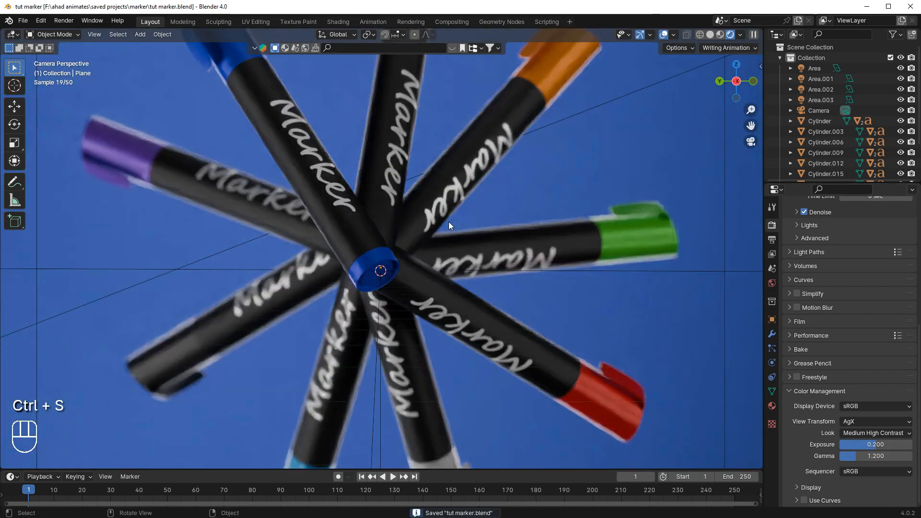
{"action": "scroll", "coordinate": [453, 218], "scroll_direction": "up", "scroll_amount": 4}
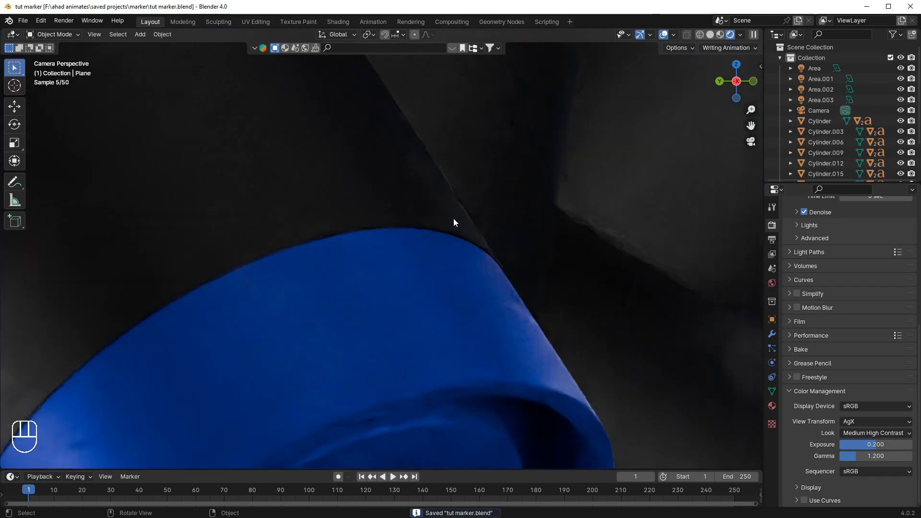
{"action": "scroll", "coordinate": [453, 218], "scroll_direction": "down", "scroll_amount": 10}
{"action": "scroll", "coordinate": [453, 217], "scroll_direction": "down", "scroll_amount": 8}
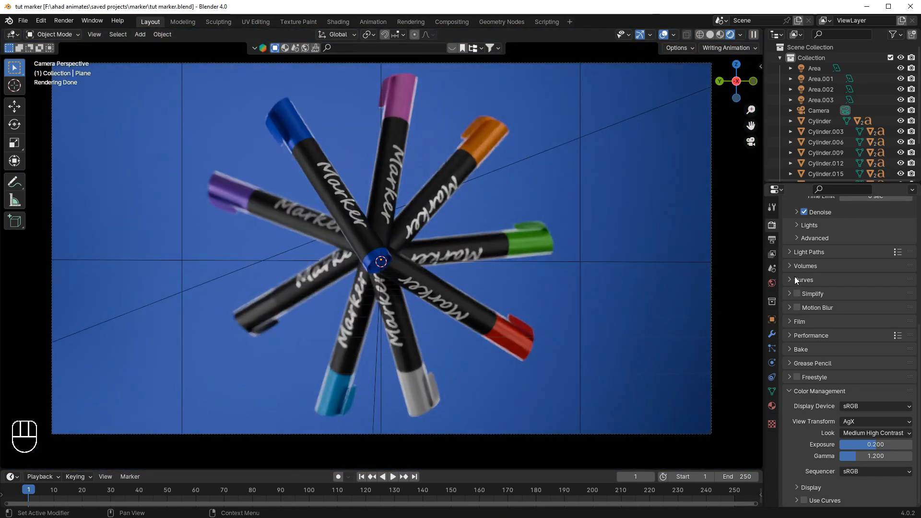
Review the output format settings and set the PNG color depth to 16.
{"action": "left_click", "coordinate": [772, 240]}
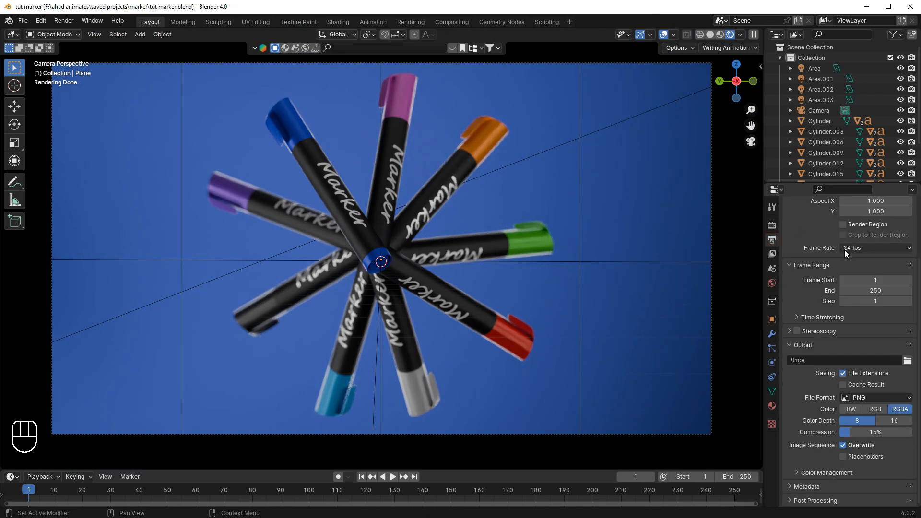
{"action": "scroll", "coordinate": [885, 240], "scroll_direction": "up", "scroll_amount": 3}
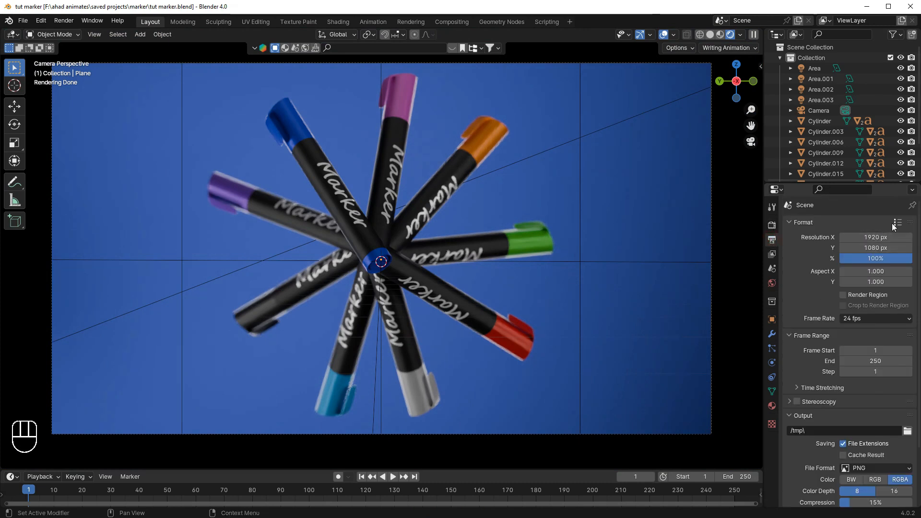
{"action": "scroll", "coordinate": [870, 380], "scroll_direction": "down", "scroll_amount": 3}
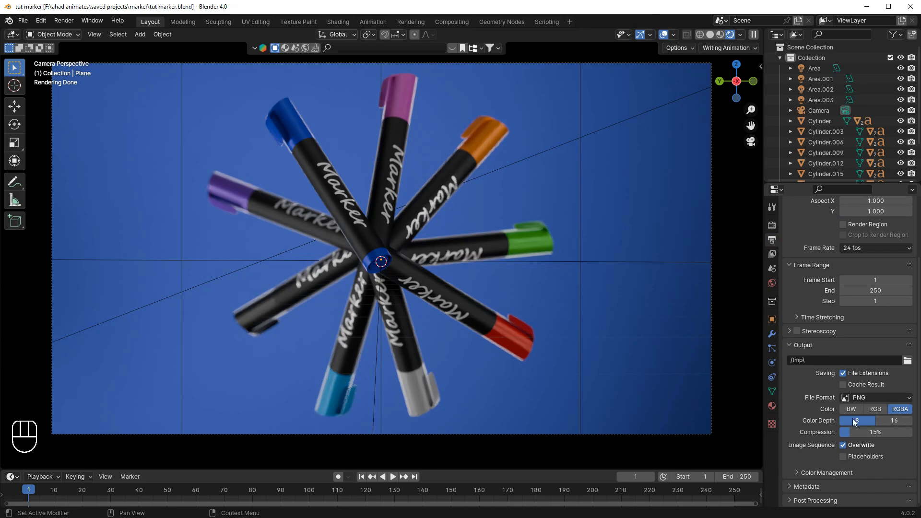
{"action": "left_click", "coordinate": [888, 421]}
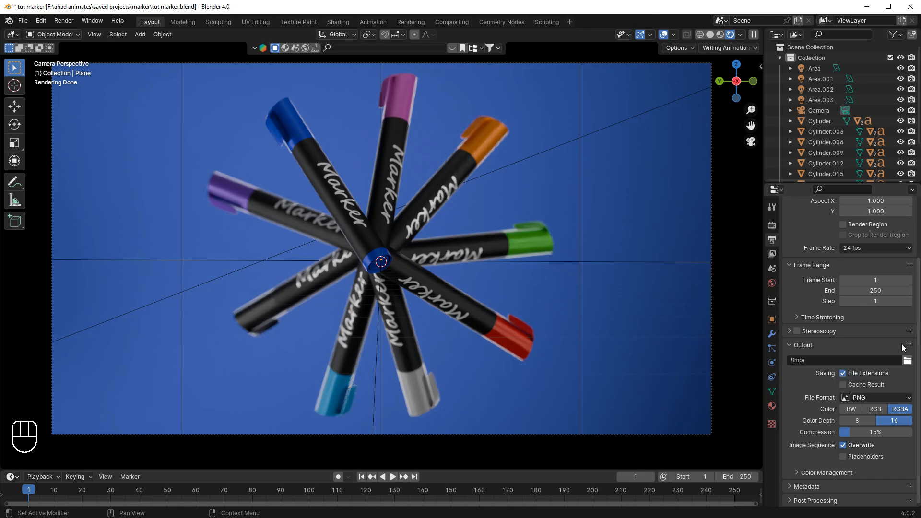
{"action": "scroll", "coordinate": [890, 318], "scroll_direction": "up", "scroll_amount": 4}
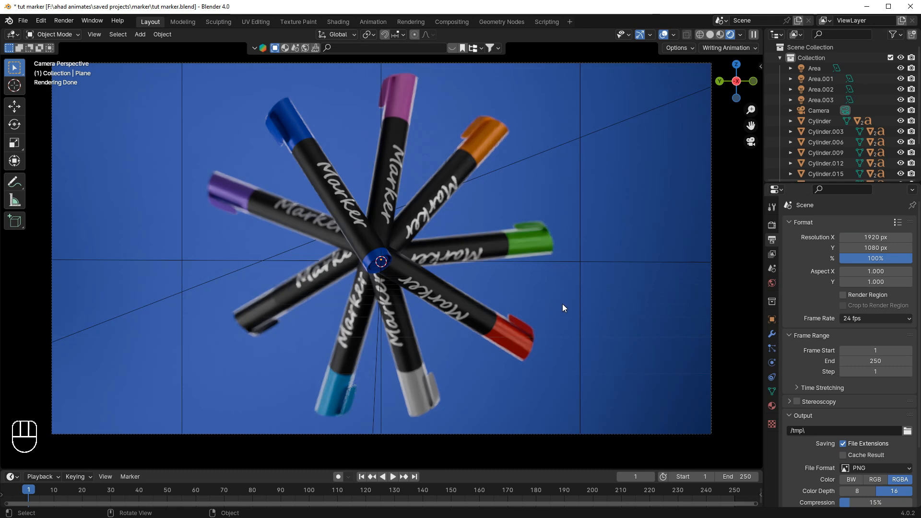